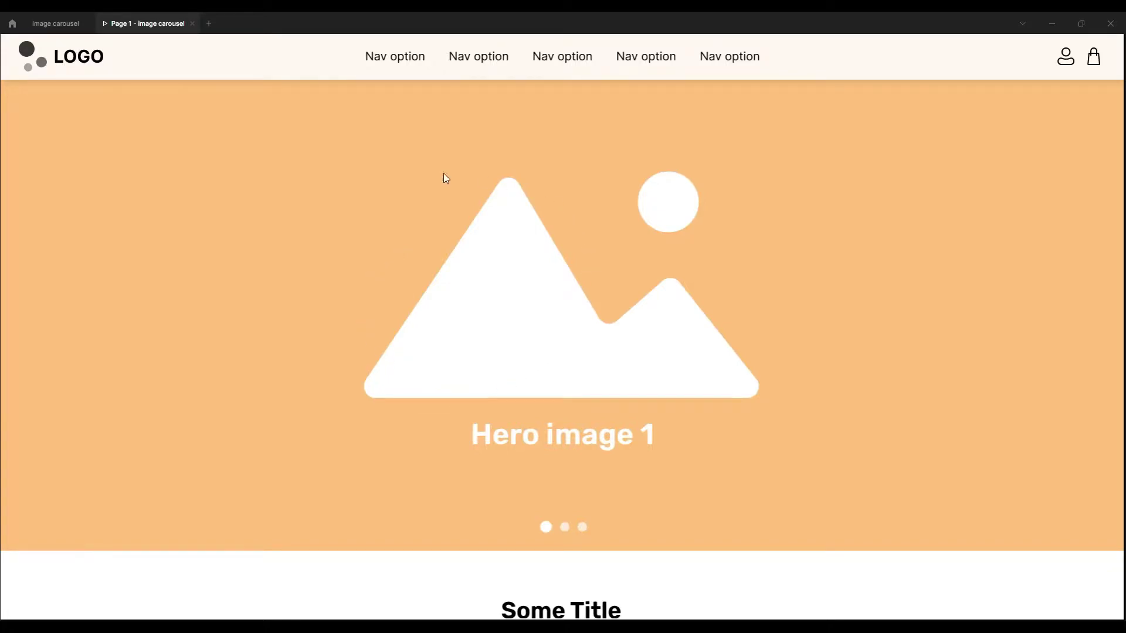
- In prototype preview, step the carousel back once, forward four times, back twice, then return to the editor
{"action": "left_click_drag", "start_coordinate": [359, 560], "coordinate": [339, 167]}
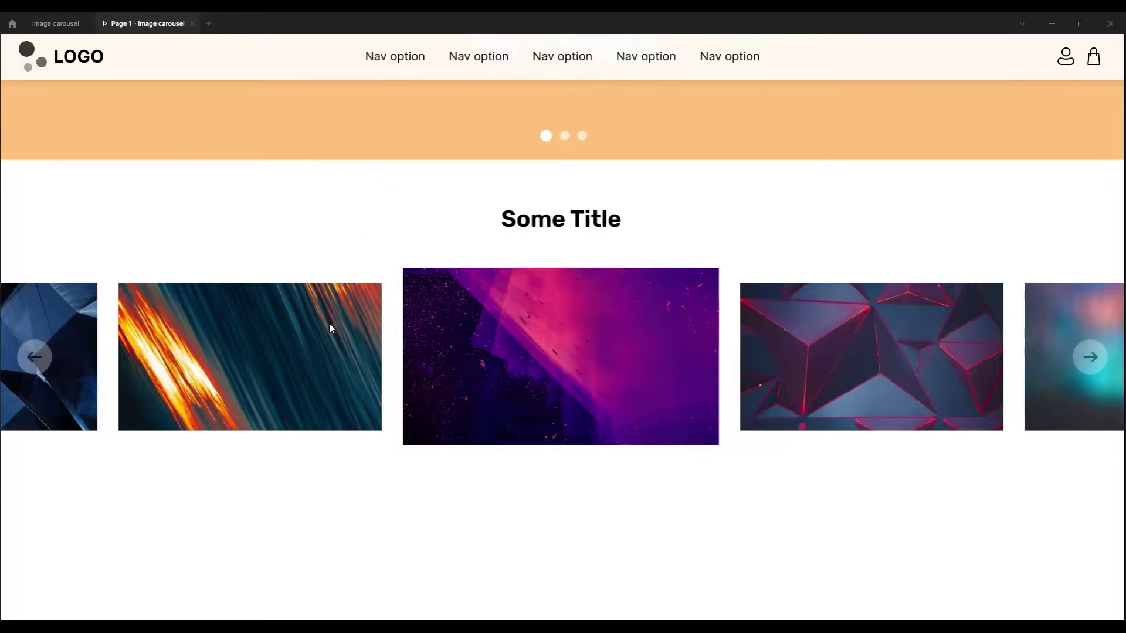
{"action": "mouse_move", "coordinate": [470, 354]}
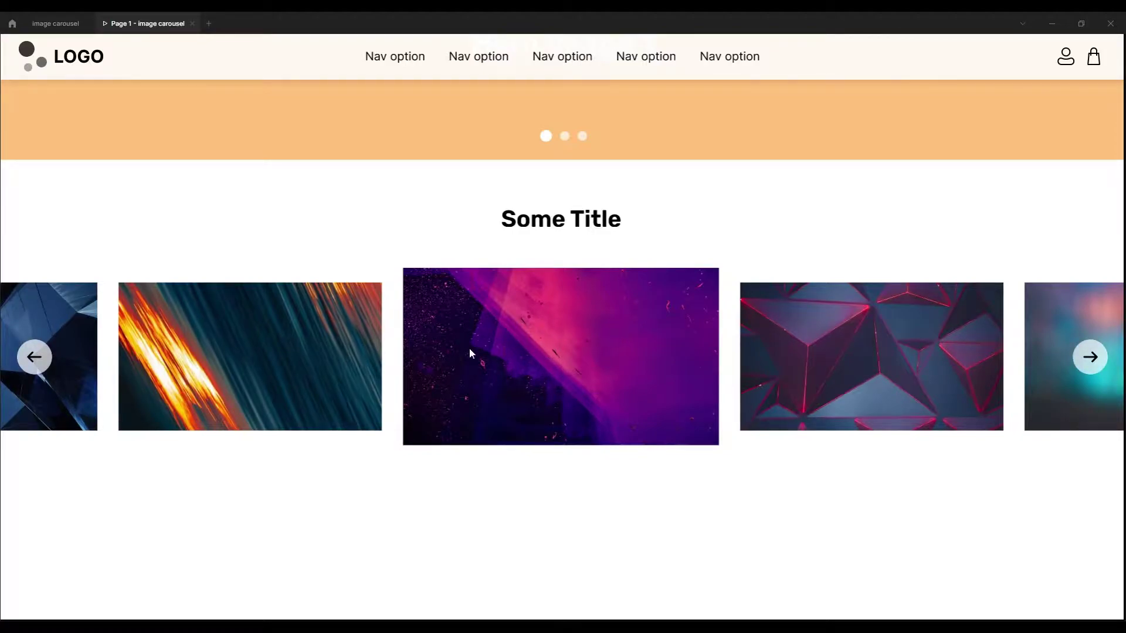
{"action": "left_click", "coordinate": [33, 364]}
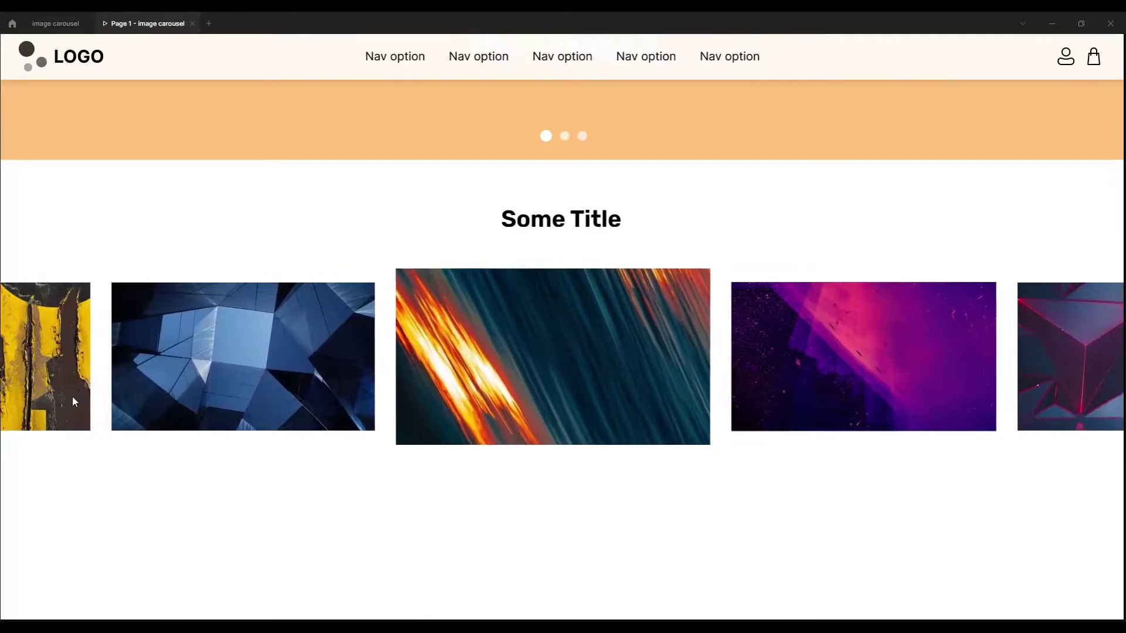
{"action": "left_click", "coordinate": [1098, 362]}
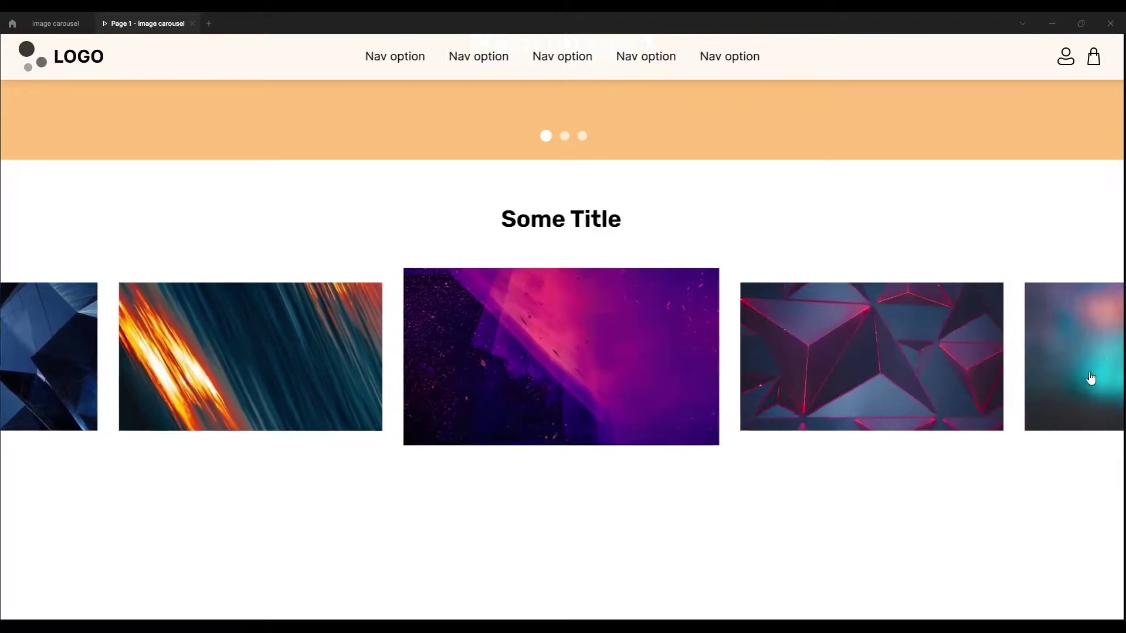
{"action": "left_click", "coordinate": [1099, 364]}
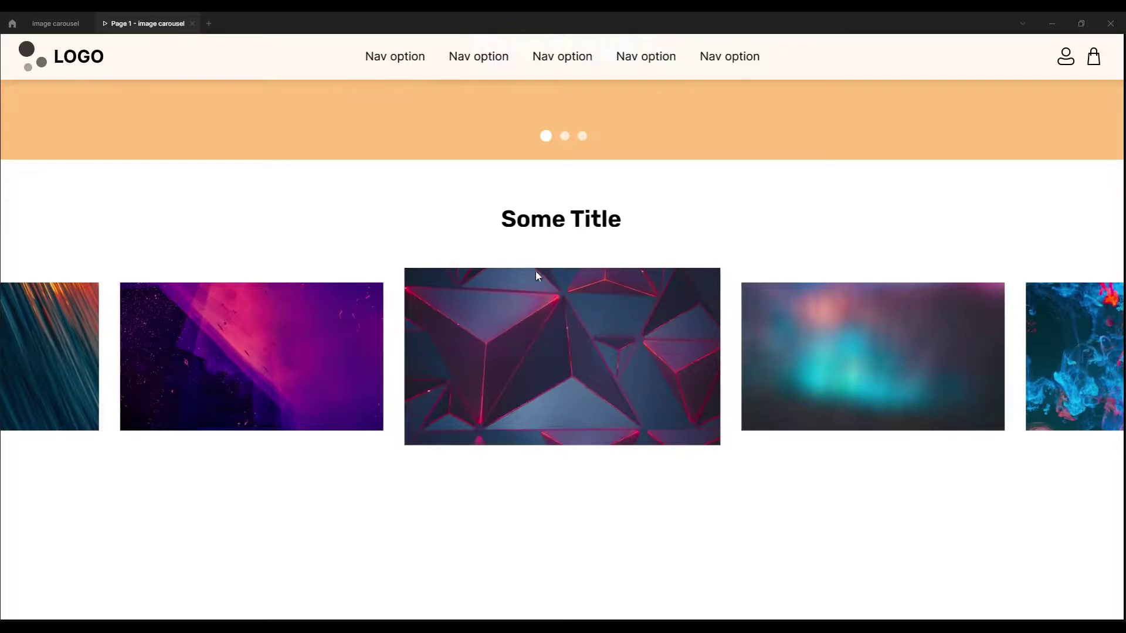
{"action": "left_click", "coordinate": [1089, 367]}
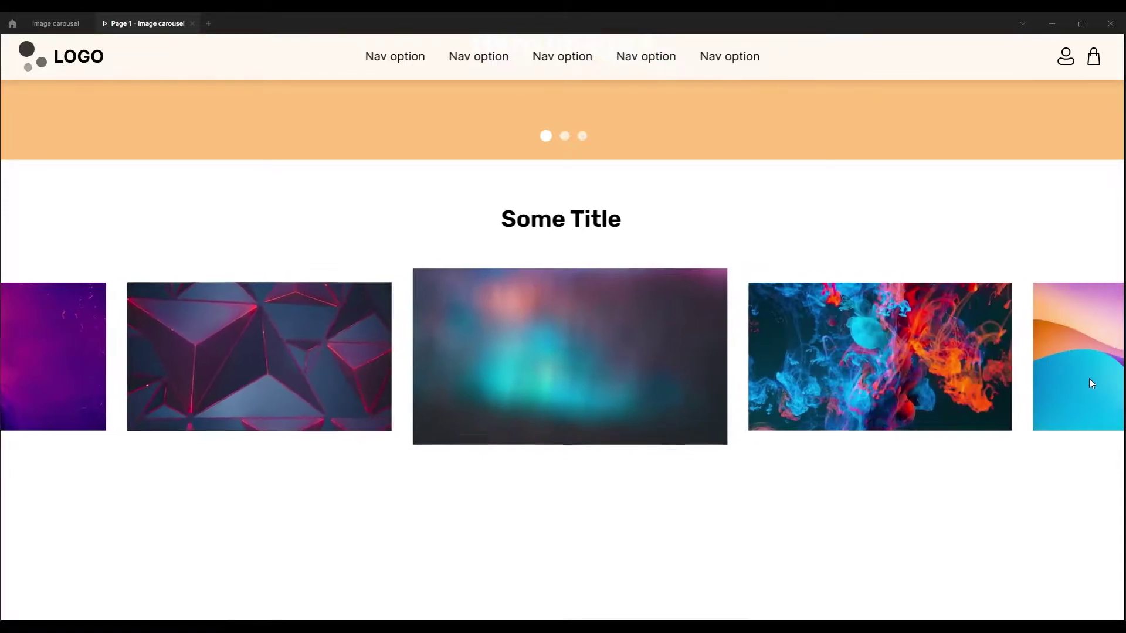
{"action": "left_click", "coordinate": [1089, 369]}
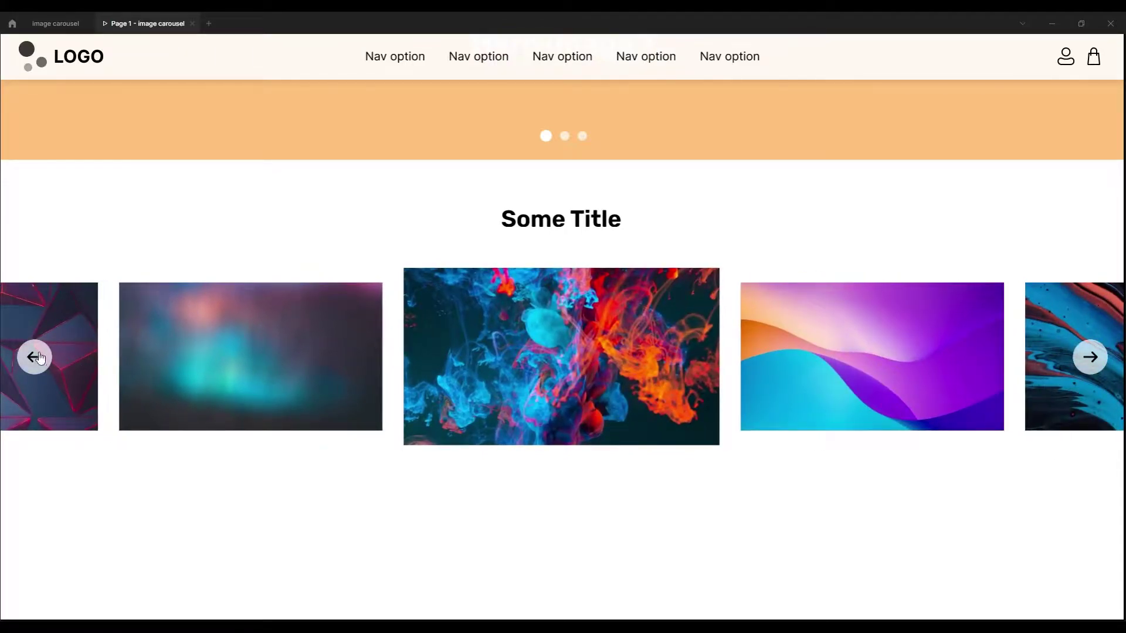
{"action": "left_click", "coordinate": [35, 358]}
{"action": "left_click", "coordinate": [35, 358]}
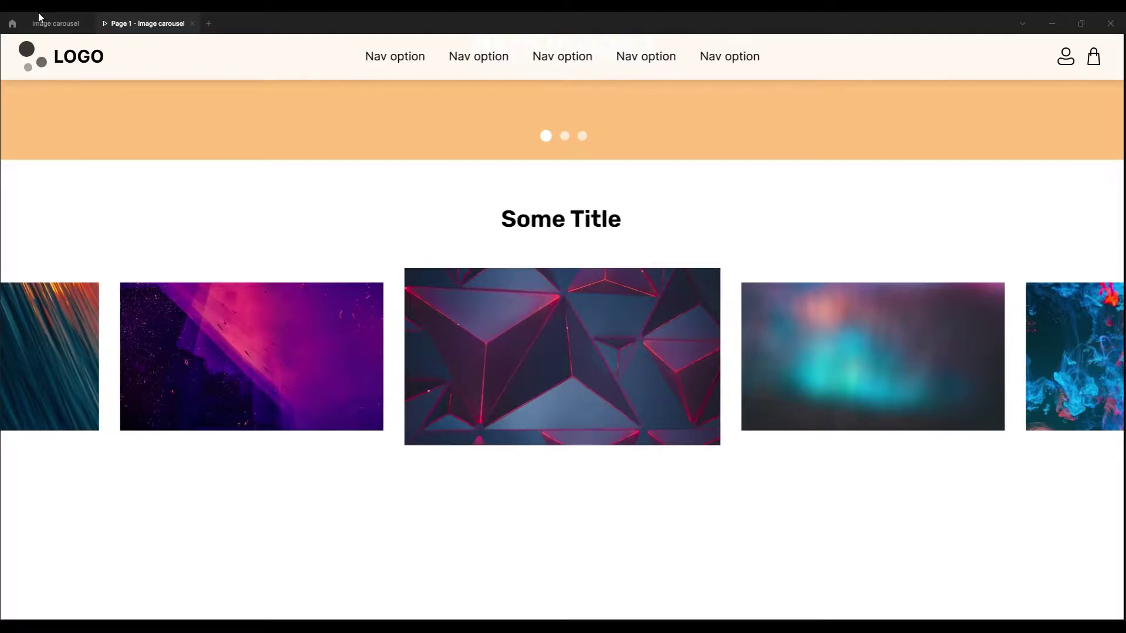
{"action": "left_click", "coordinate": [53, 23]}
{"action": "scroll", "coordinate": [536, 463], "scroll_direction": "down", "scroll_amount": 2}
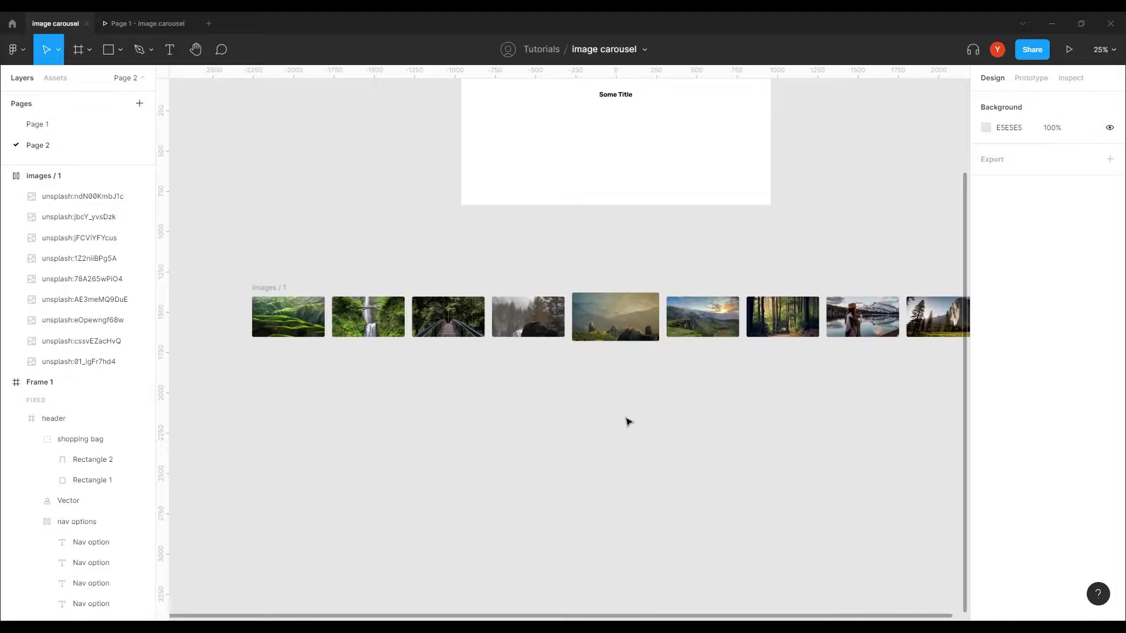
{"action": "scroll", "coordinate": [628, 422], "scroll_direction": "right", "scroll_amount": 2}
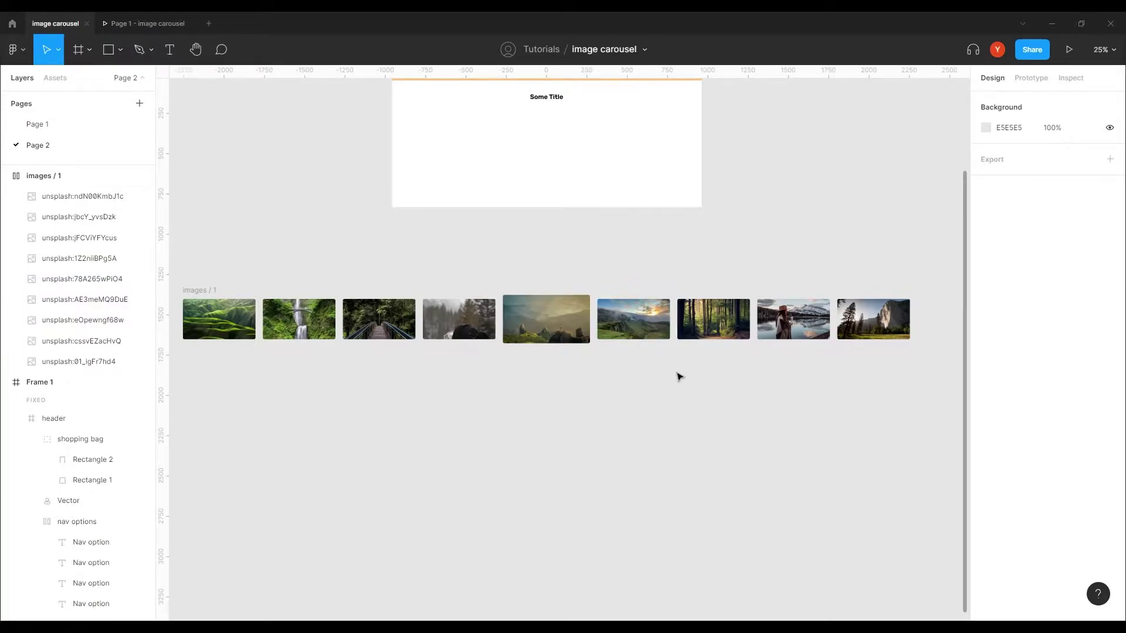
{"action": "key", "text": "ctrl+slash"}
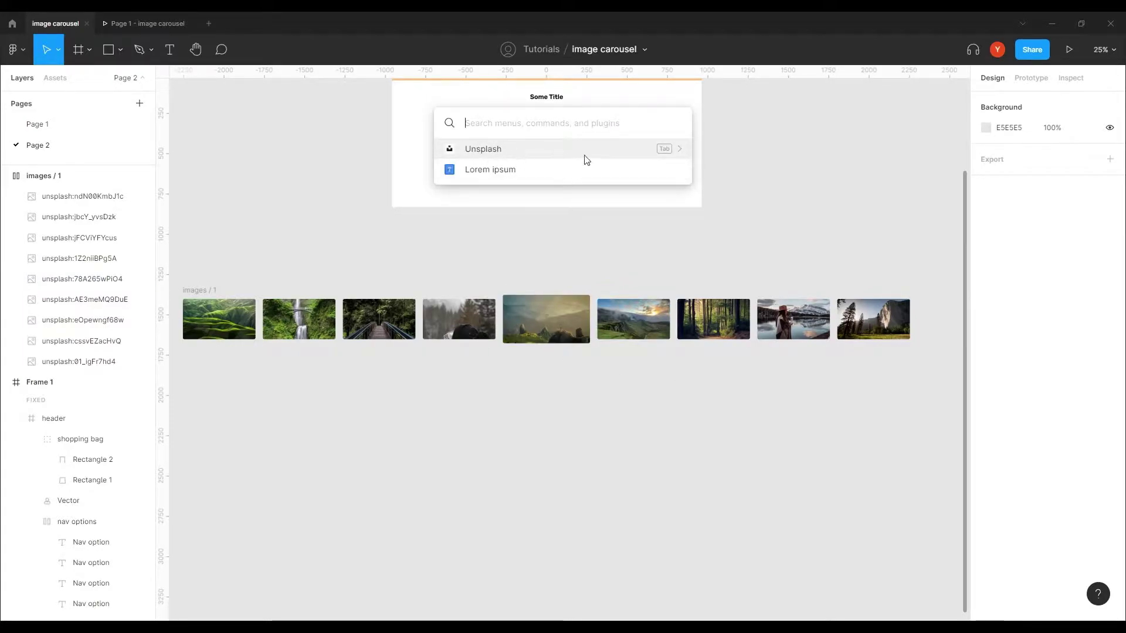
{"action": "key", "text": "Escape"}
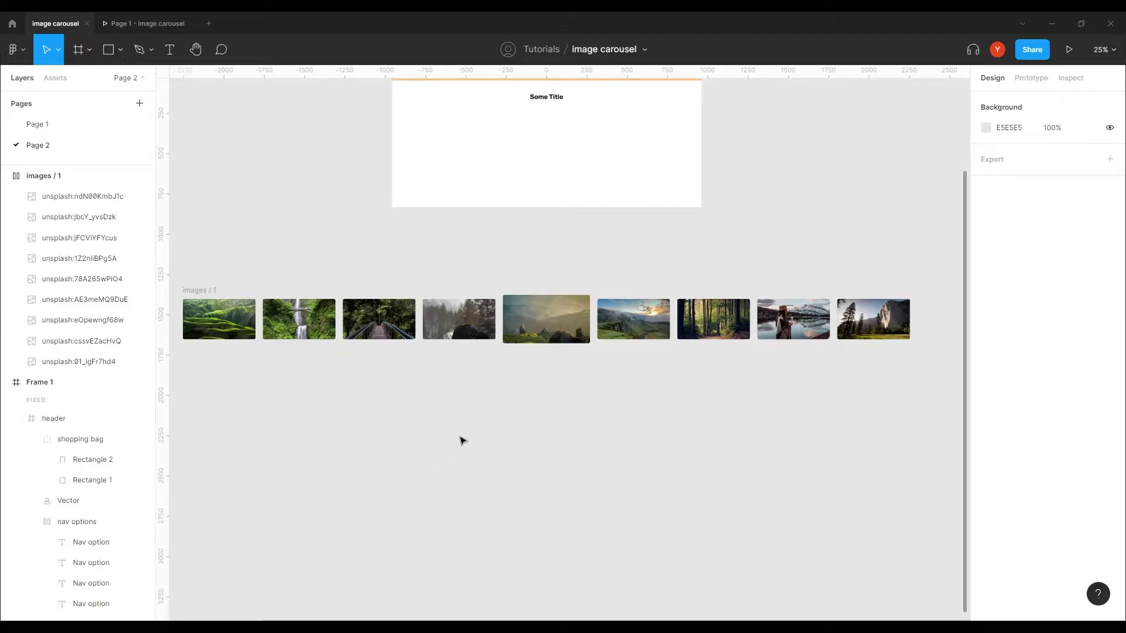
{"action": "key", "text": "ctrl+plus"}
{"action": "left_click", "coordinate": [540, 333]}
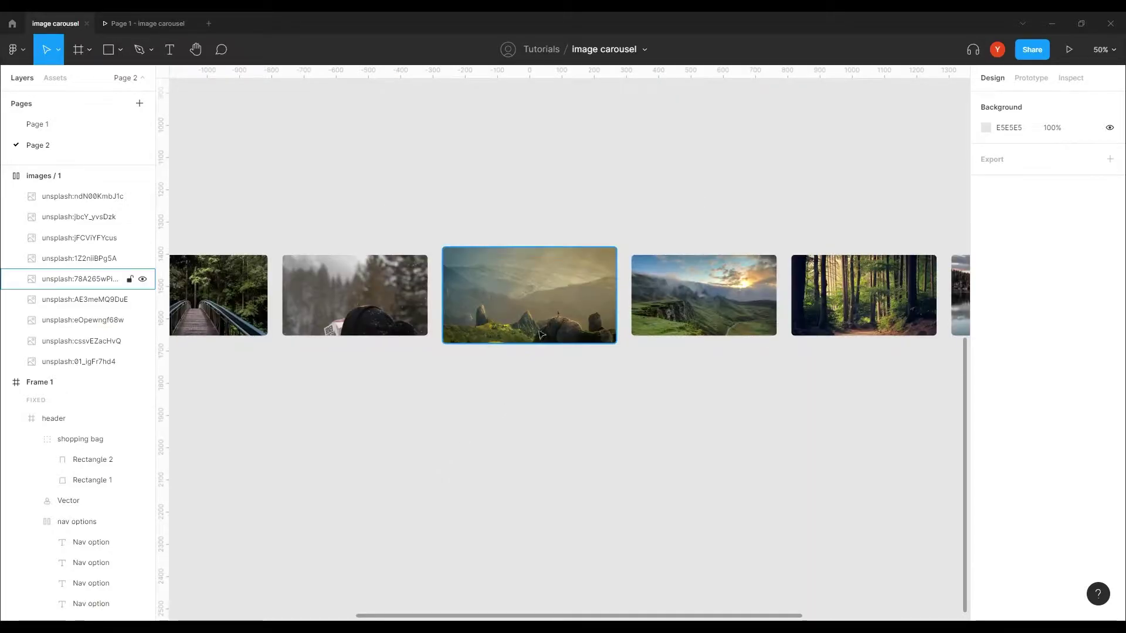
{"action": "left_click", "coordinate": [536, 432]}
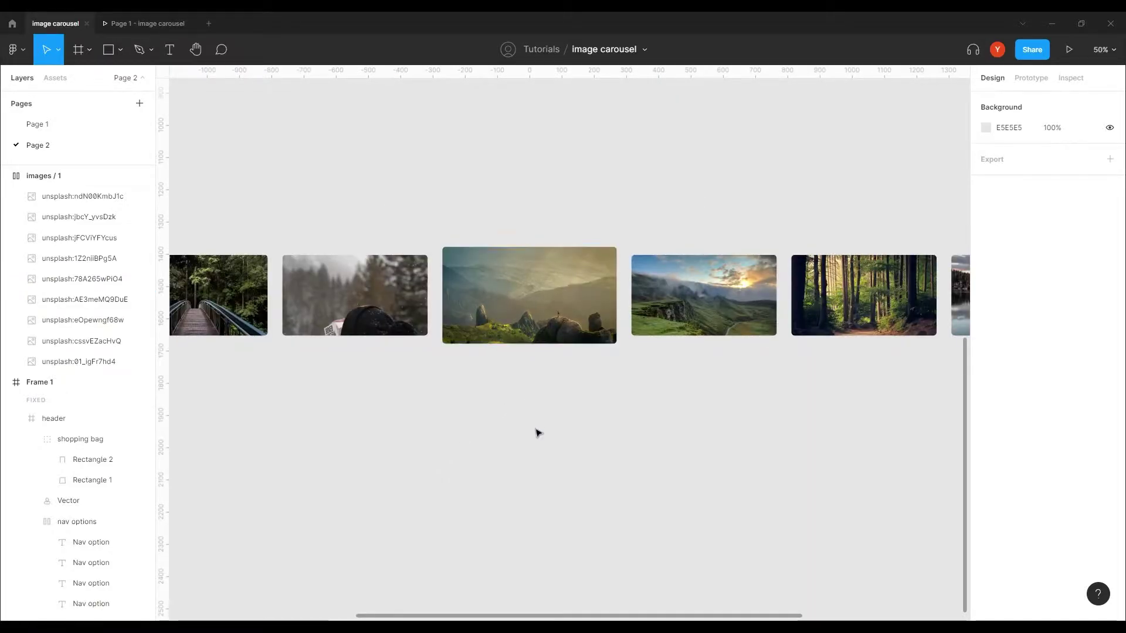
{"action": "left_click", "coordinate": [315, 292]}
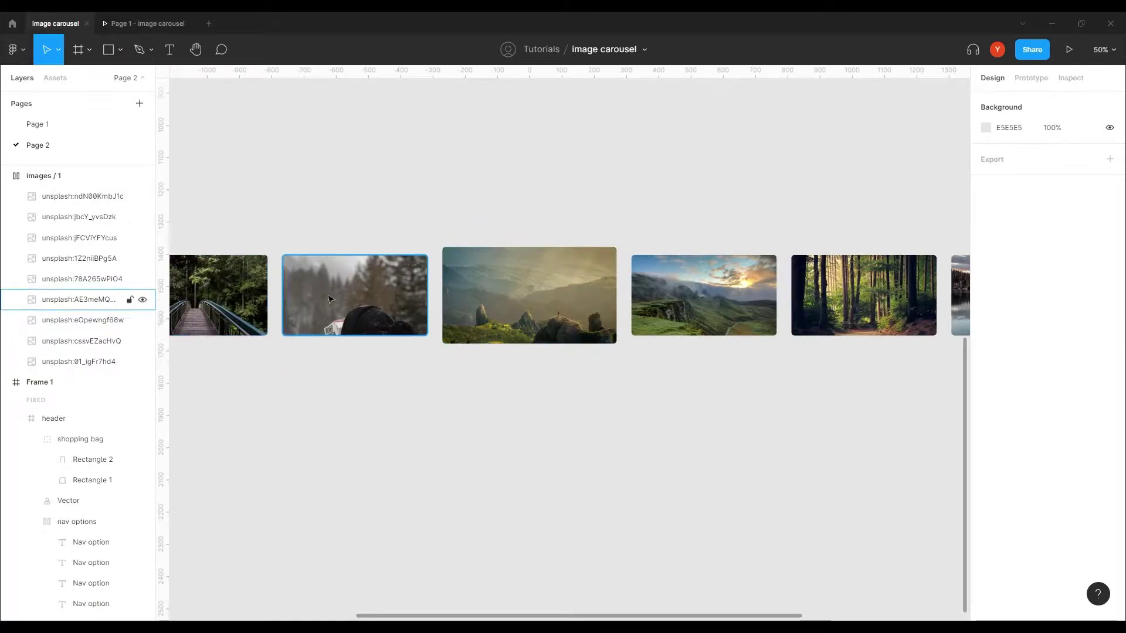
{"action": "left_click", "coordinate": [472, 339]}
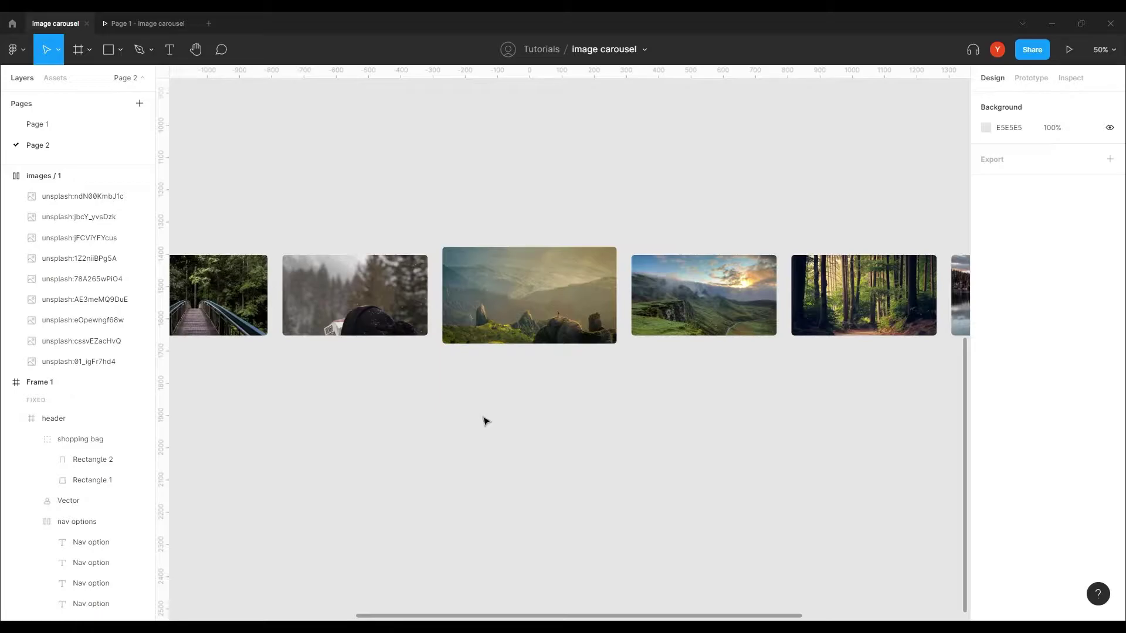
{"action": "scroll", "coordinate": [455, 425], "scroll_direction": "down", "scroll_amount": 3}
{"action": "left_click_drag", "start_coordinate": [434, 422], "coordinate": [540, 415]}
{"action": "left_click", "coordinate": [294, 310]}
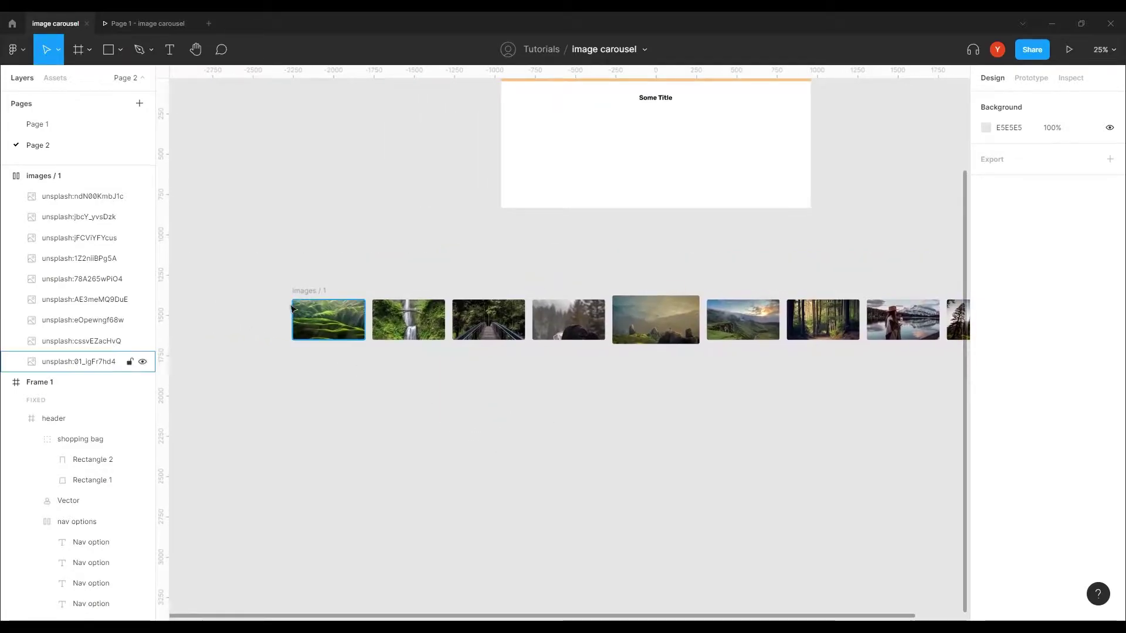
{"action": "key", "text": "Escape"}
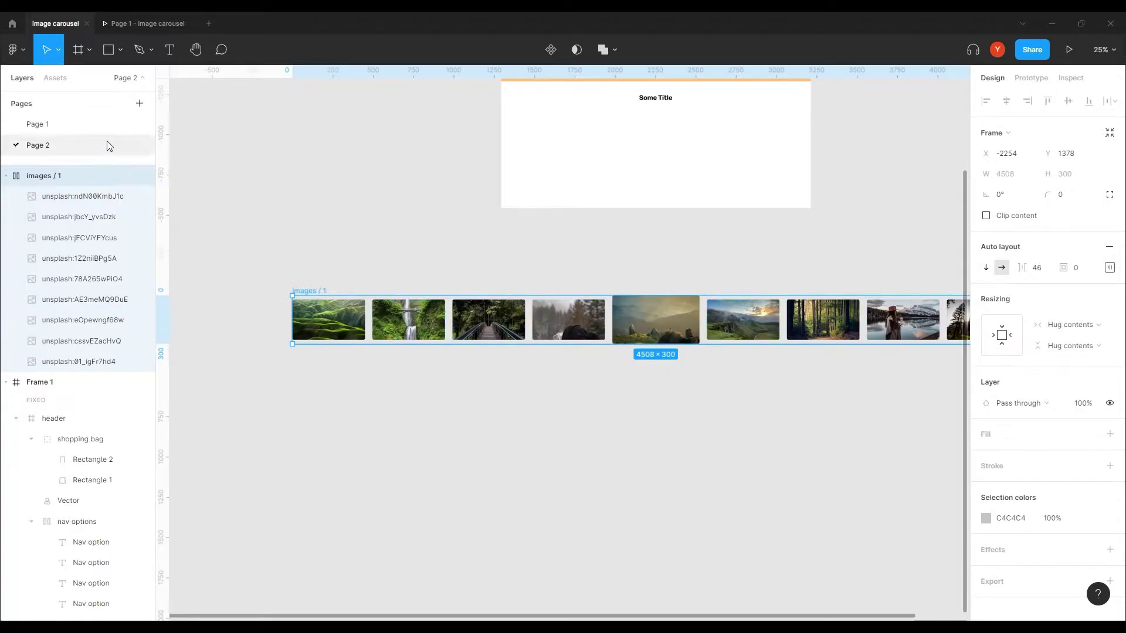
- Draw a new frame over the photo strip and size it to 1920×406
{"action": "left_click", "coordinate": [78, 49]}
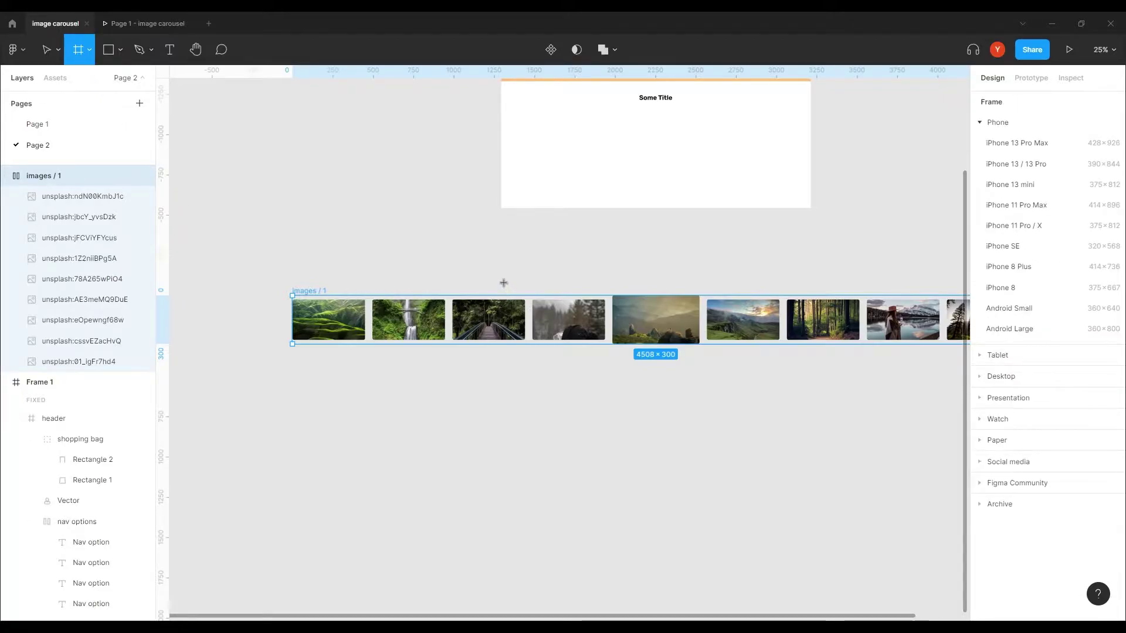
{"action": "left_click_drag", "start_coordinate": [501, 281], "coordinate": [810, 370]}
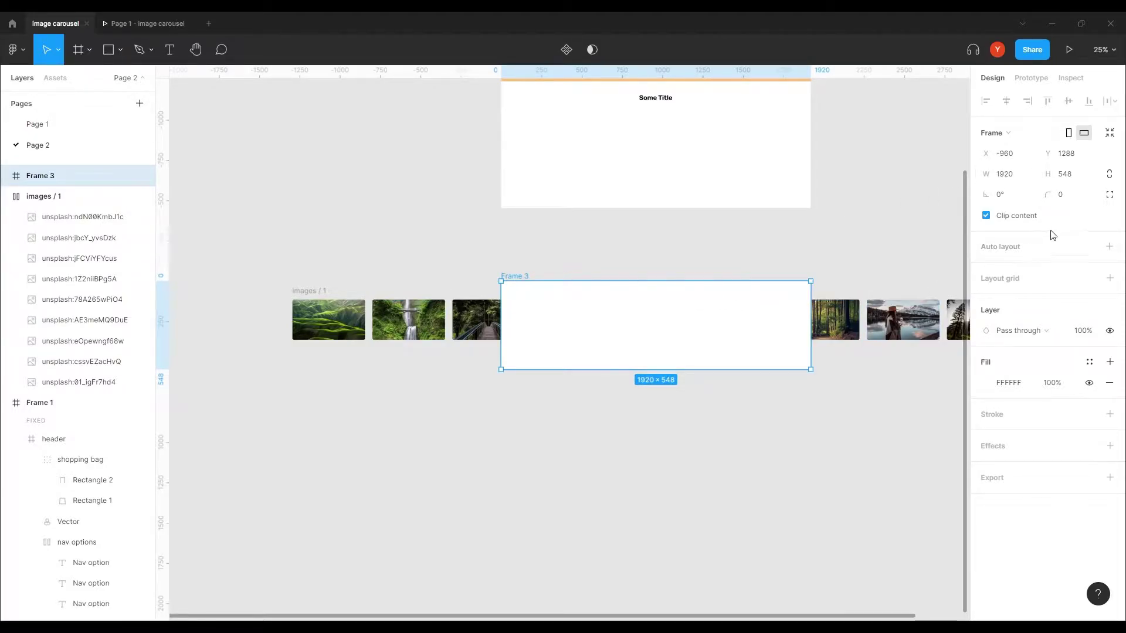
{"action": "key", "text": "ctrl+equal"}
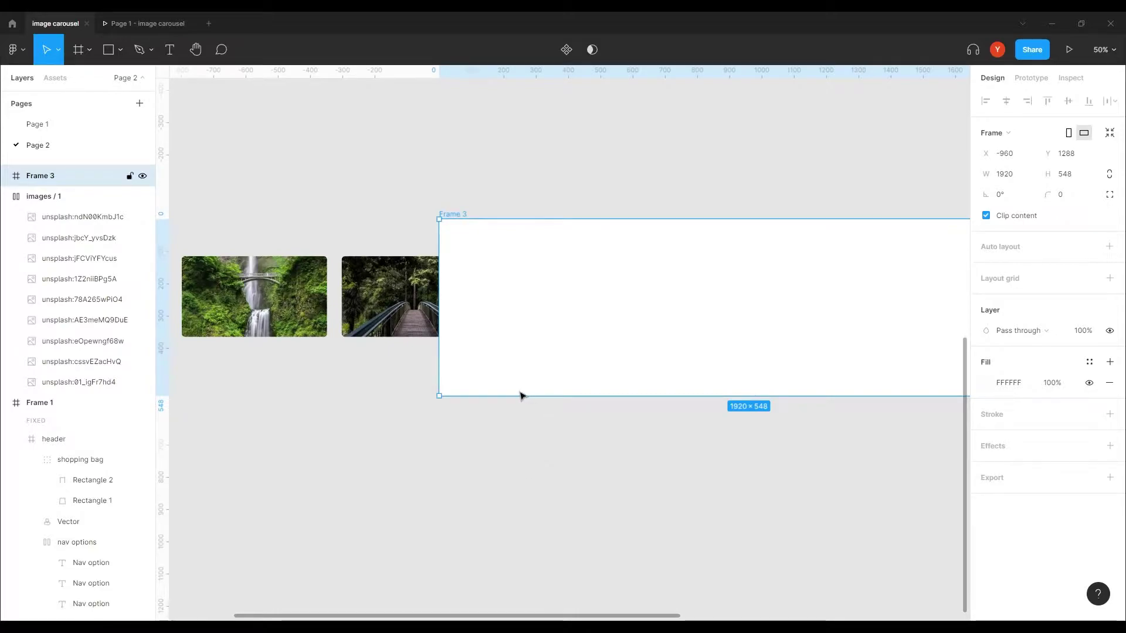
{"action": "left_click_drag", "start_coordinate": [515, 396], "coordinate": [506, 354]}
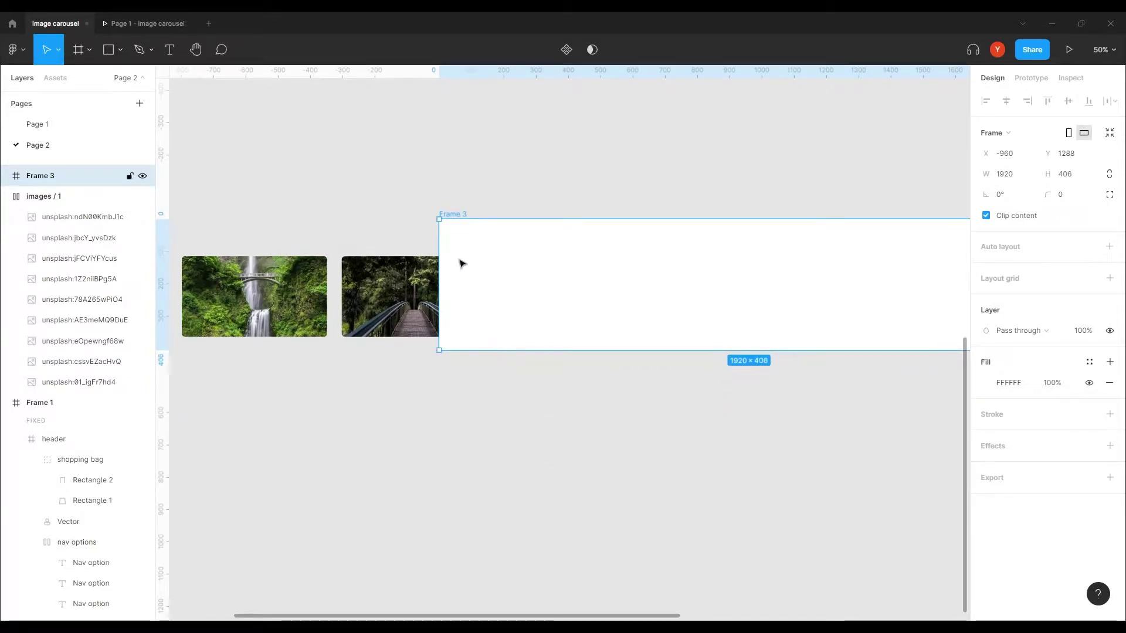
{"action": "left_click_drag", "start_coordinate": [453, 219], "coordinate": [452, 230]}
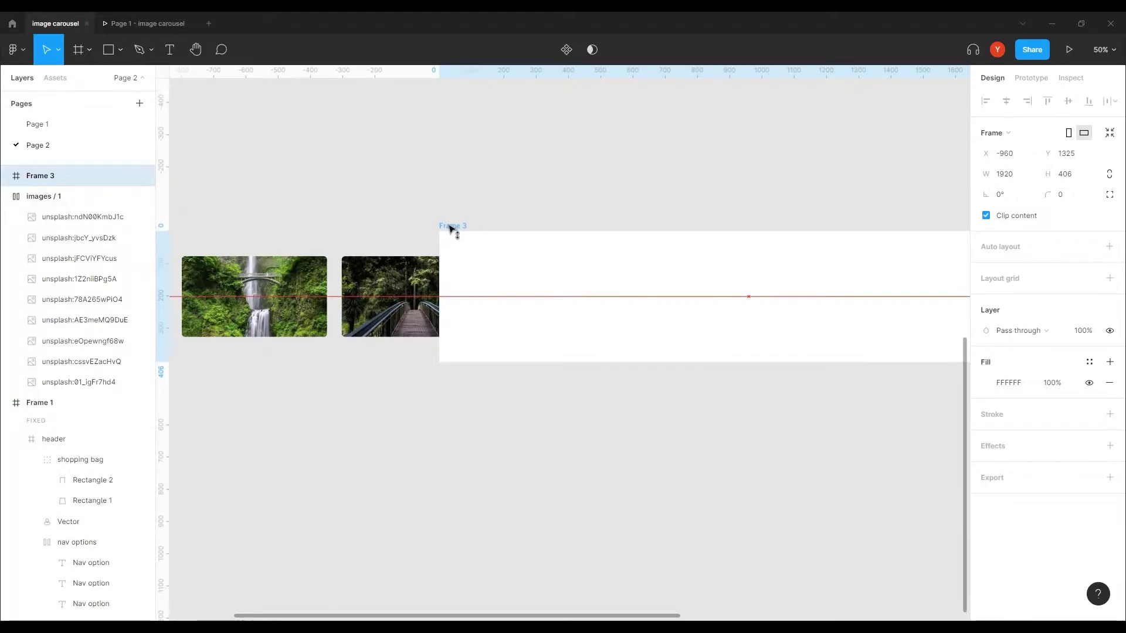
- Rename the new frame 'image scroll'
{"action": "double_click", "coordinate": [39, 177]}
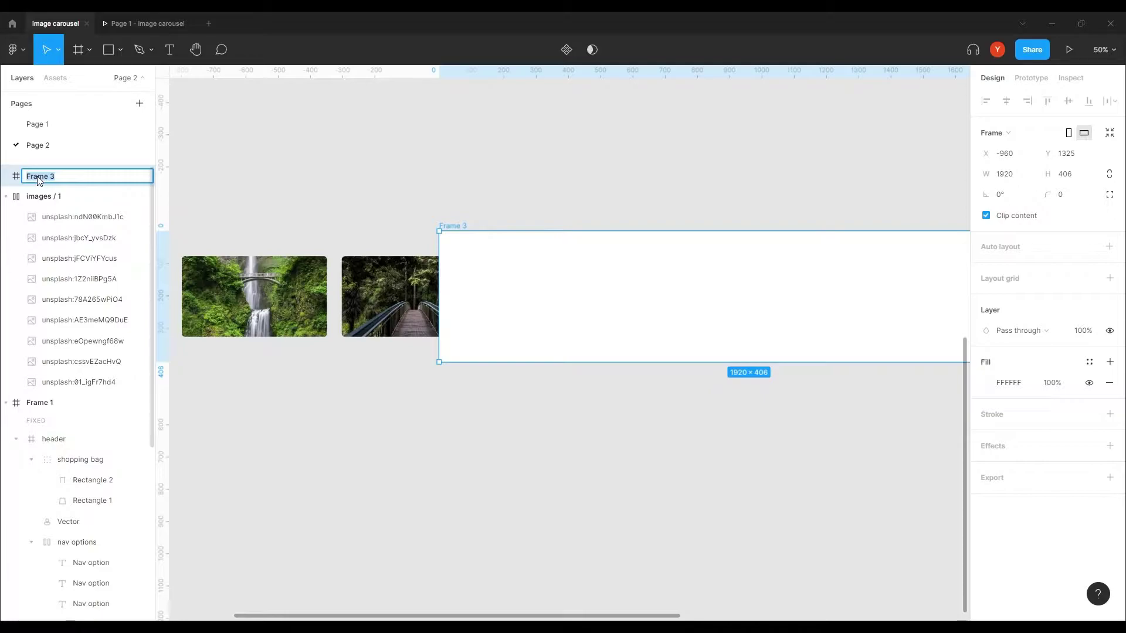
{"action": "type", "text": "image sc"}
{"action": "type", "text": "roll"}
{"action": "key", "text": "Return"}
- Nest the images / 1 photo strip inside the image scroll frame
{"action": "left_click", "coordinate": [6, 197]}
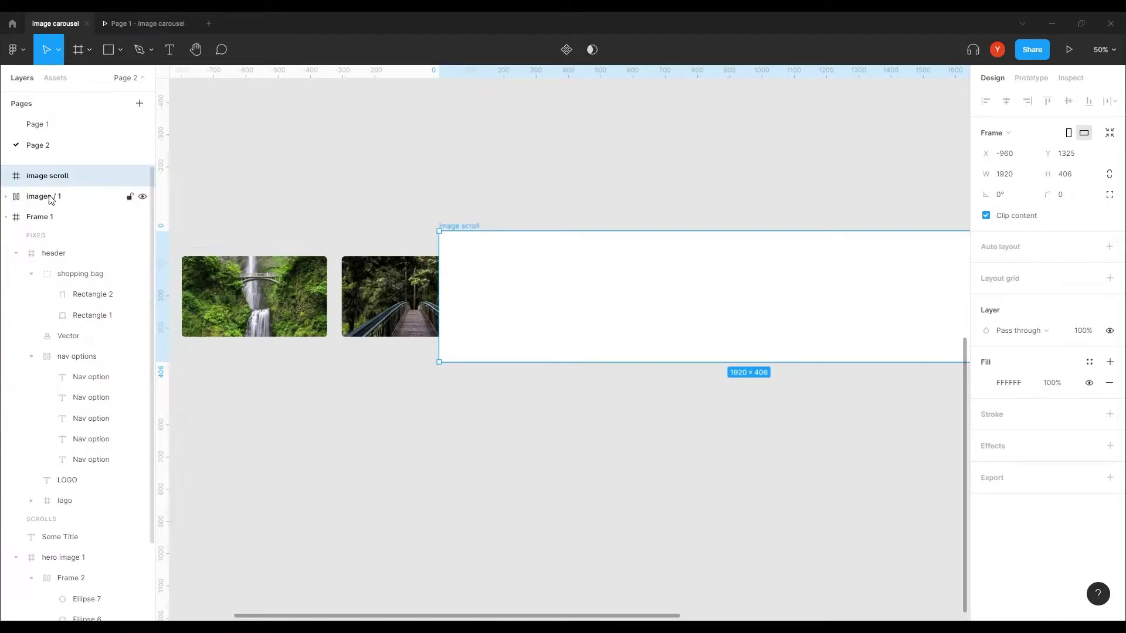
{"action": "left_click_drag", "start_coordinate": [37, 203], "coordinate": [40, 182]}
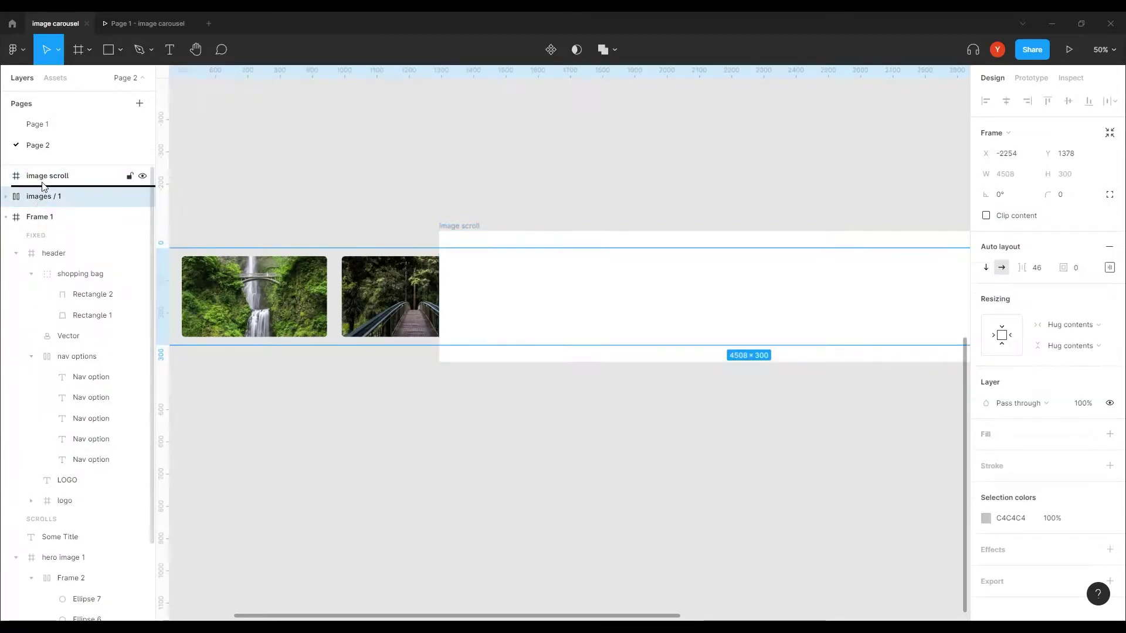
{"action": "left_click", "coordinate": [618, 475]}
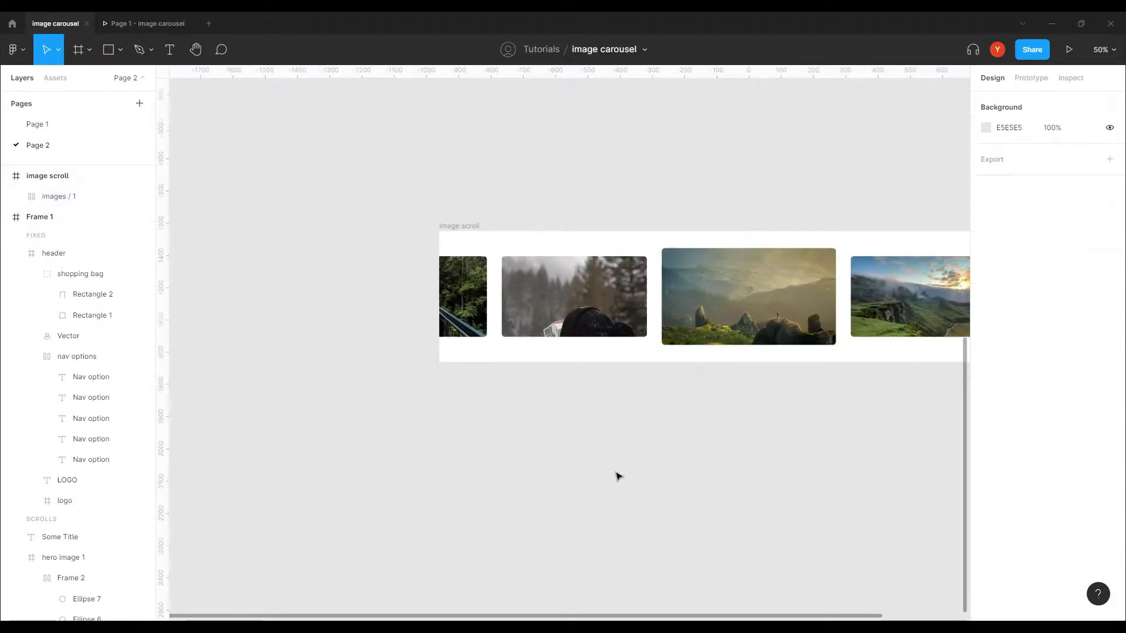
{"action": "mouse_move", "coordinate": [624, 463]}
{"action": "left_mouse_down"}
{"action": "mouse_move", "coordinate": [501, 455]}
{"action": "mouse_move", "coordinate": [546, 460]}
{"action": "left_mouse_up"}
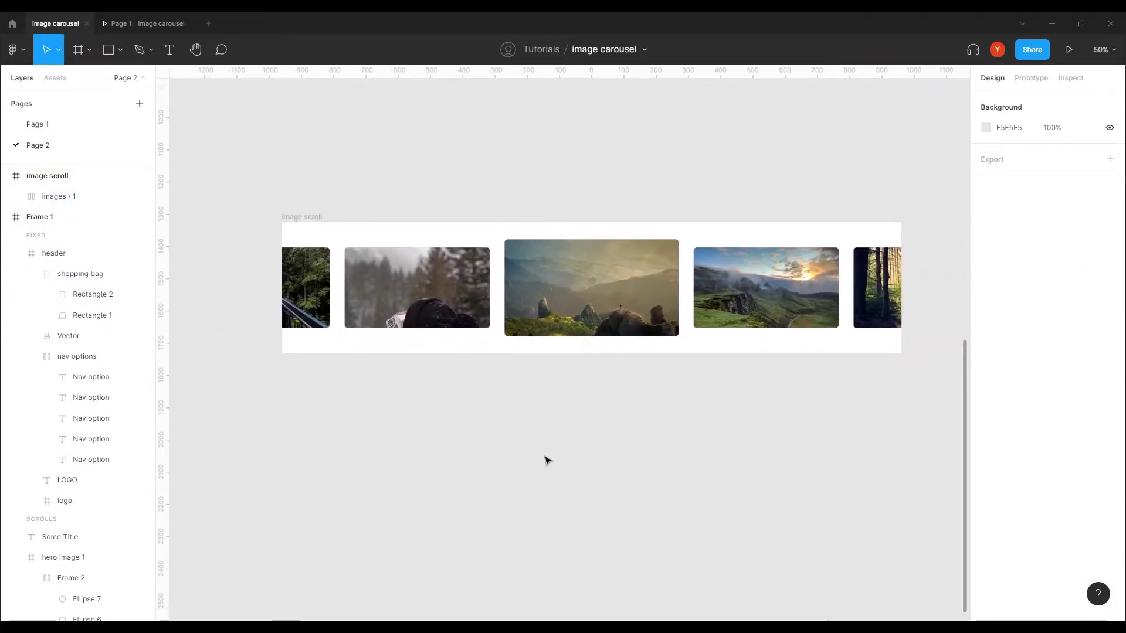
{"action": "key", "text": "minus"}
{"action": "scroll", "coordinate": [562, 425], "scroll_direction": "up", "scroll_amount": 3}
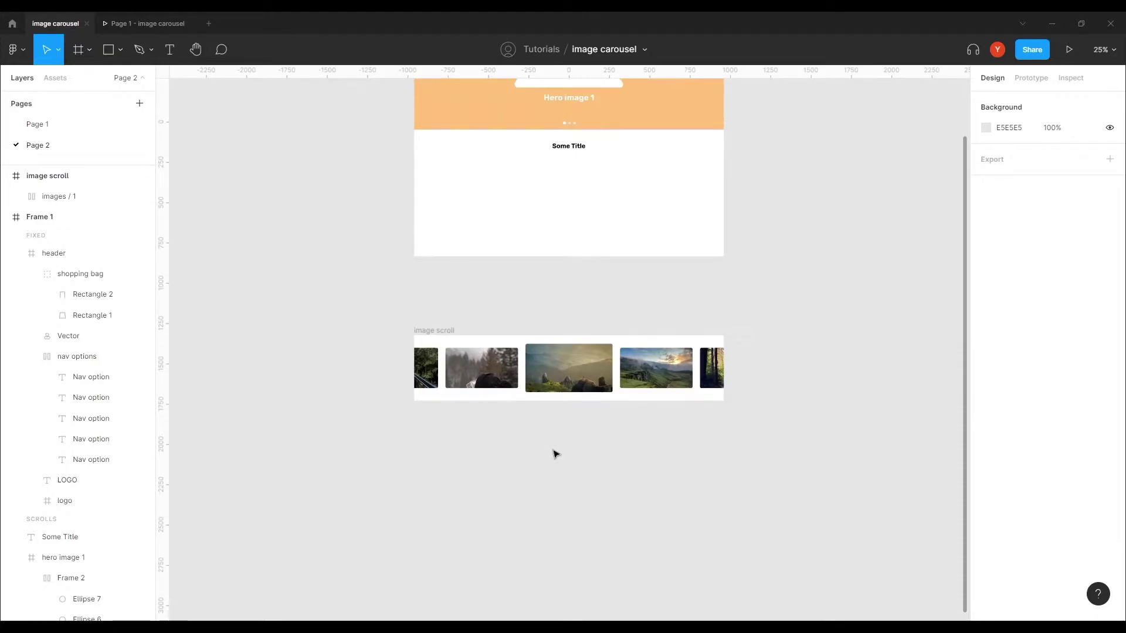
{"action": "key", "text": "plus"}
{"action": "mouse_move", "coordinate": [559, 453]}
{"action": "left_mouse_down"}
{"action": "mouse_move", "coordinate": [531, 390]}
{"action": "mouse_move", "coordinate": [550, 343]}
{"action": "left_mouse_up"}
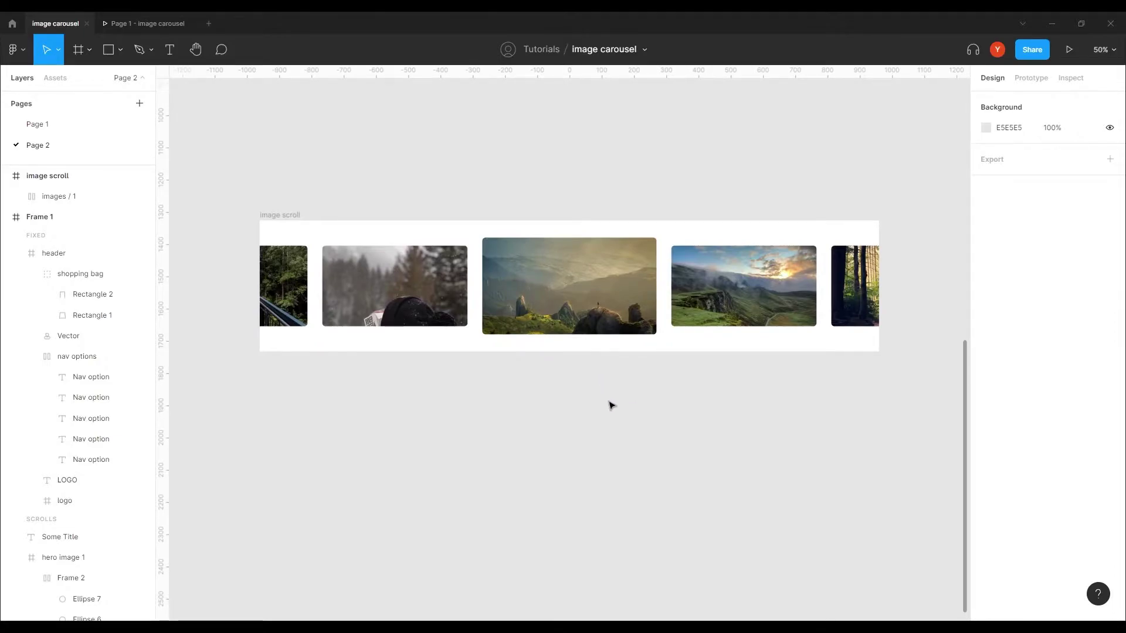
- Rename the inner row 'images' and the frame 'image scroll / 1'
{"action": "left_click", "coordinate": [275, 217]}
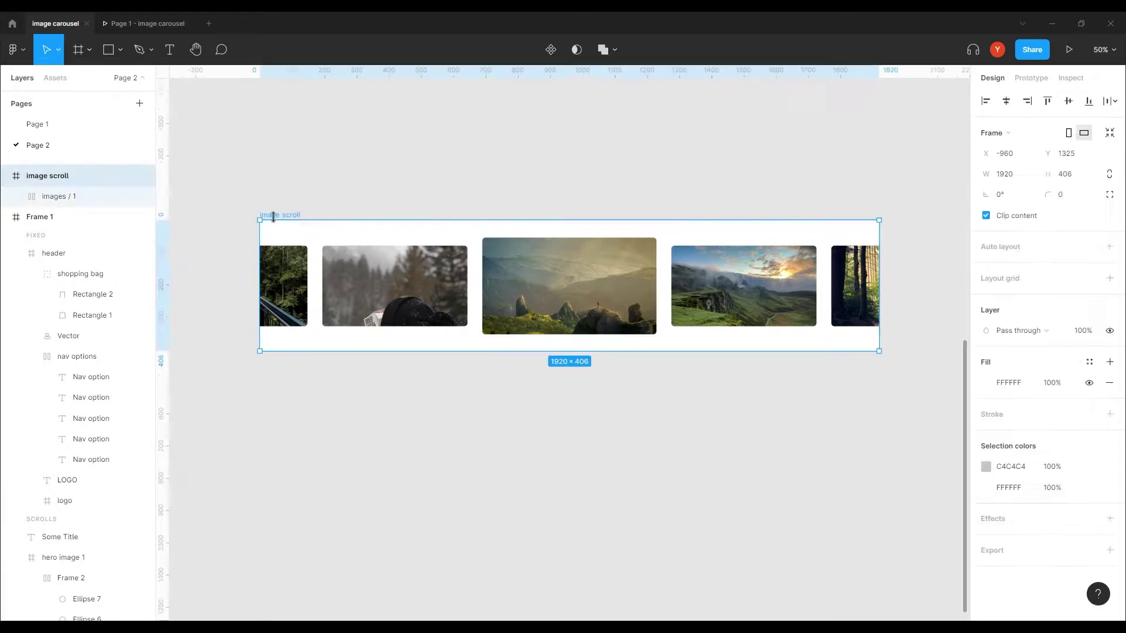
{"action": "double_click", "coordinate": [64, 203]}
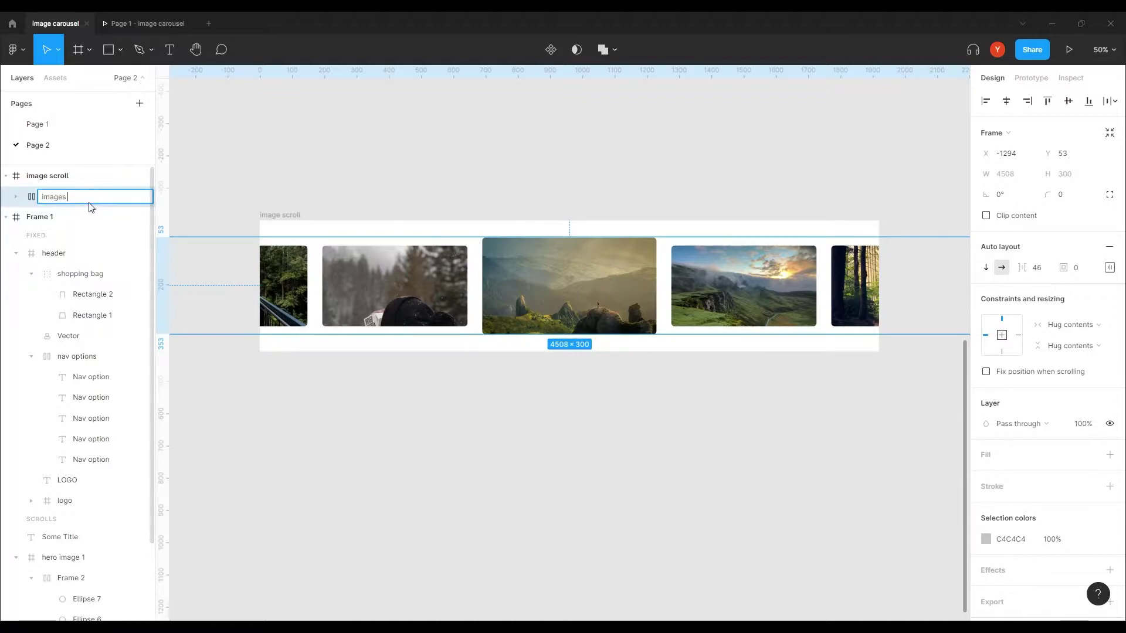
{"action": "key", "text": "Return"}
{"action": "double_click", "coordinate": [51, 176]}
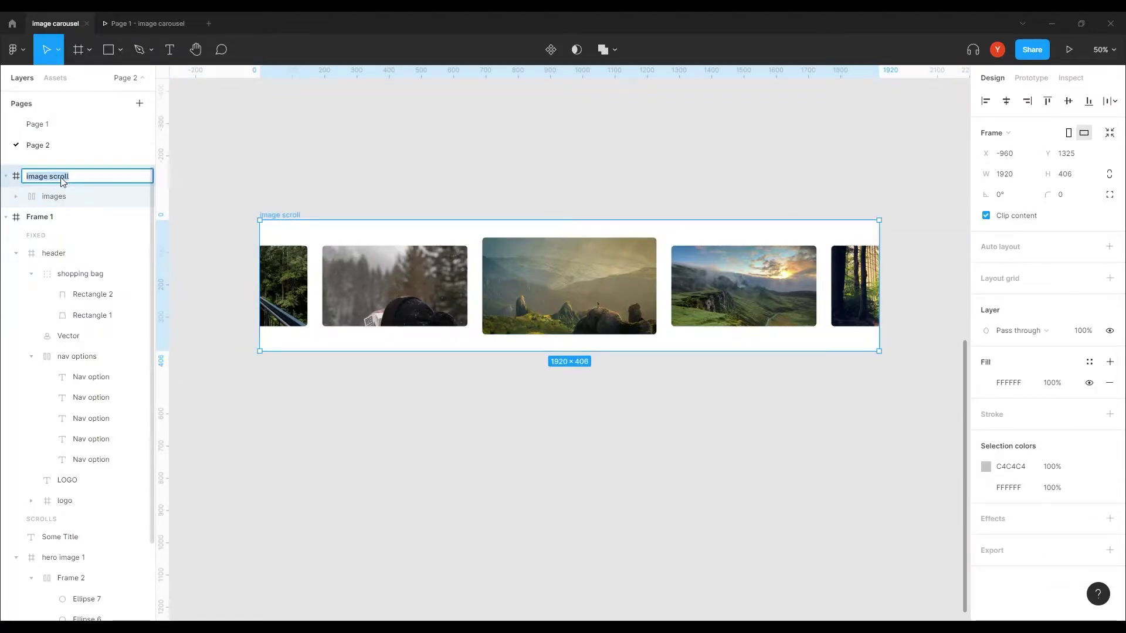
{"action": "type", "text": "/ 1"}
{"action": "key", "text": "Return"}
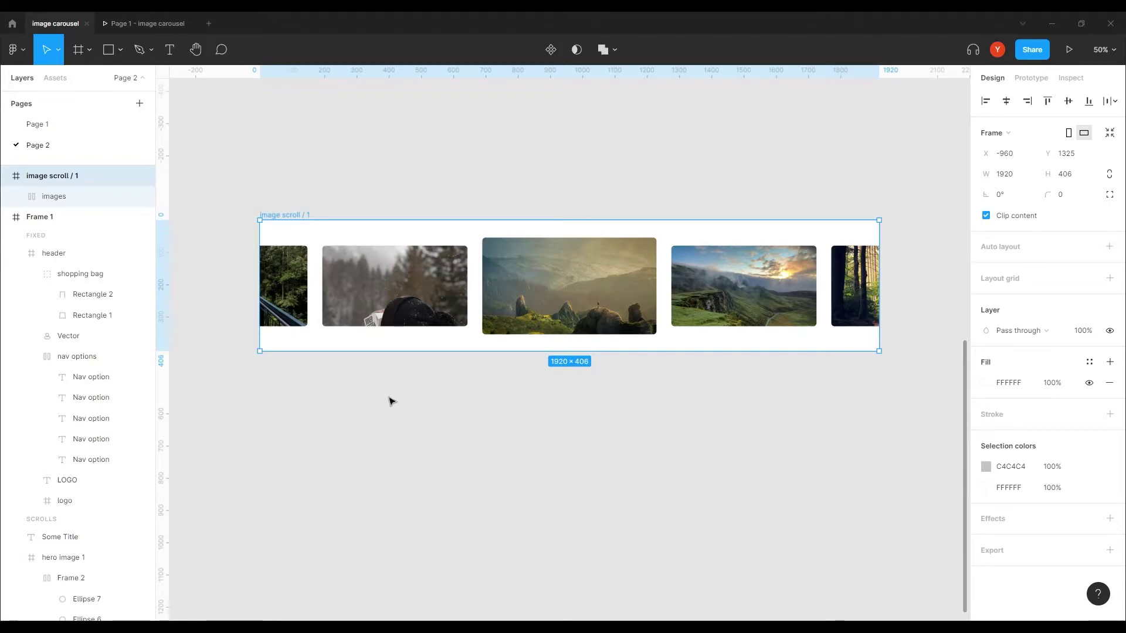
{"action": "mouse_move", "coordinate": [283, 214]}
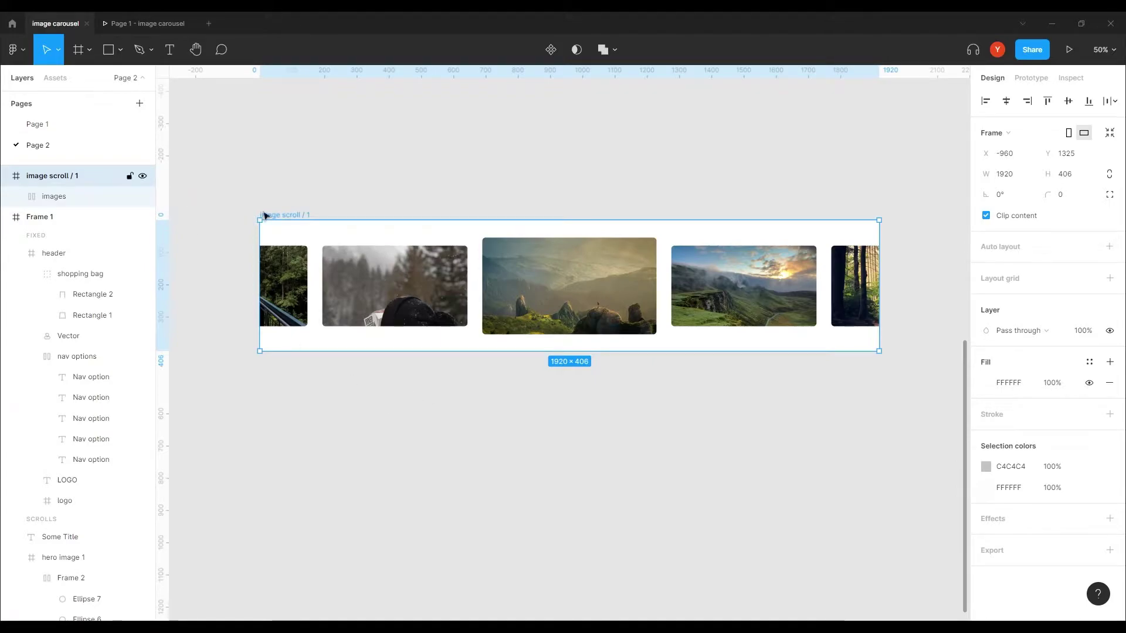
- Duplicate image scroll / 1 below as image scroll / 2 and turn off Clip content on both
{"action": "mouse_move", "coordinate": [278, 216]}
{"action": "left_mouse_down"}
{"action": "mouse_move", "coordinate": [309, 412]}
{"action": "mouse_move", "coordinate": [274, 392]}
{"action": "left_mouse_up"}
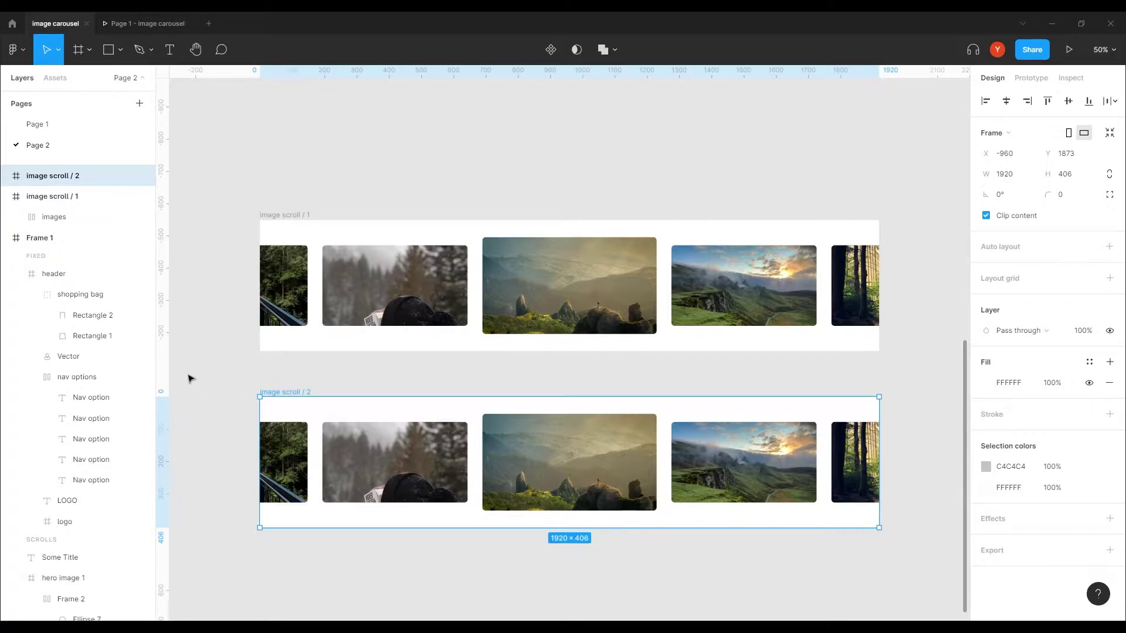
{"action": "left_click", "coordinate": [311, 243]}
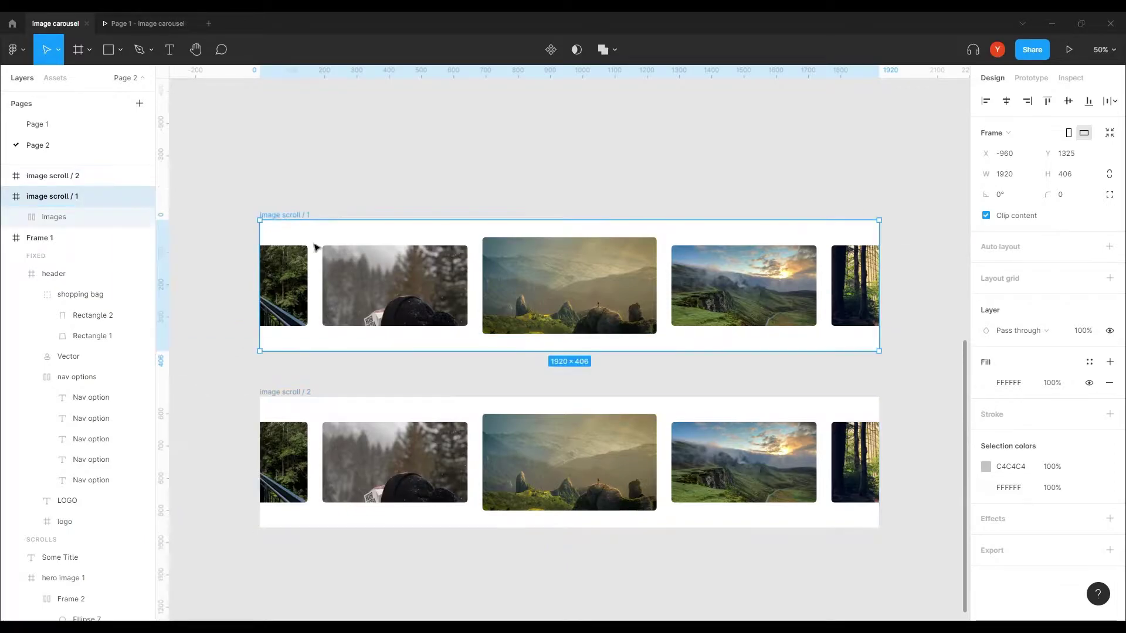
{"action": "left_click", "coordinate": [986, 216]}
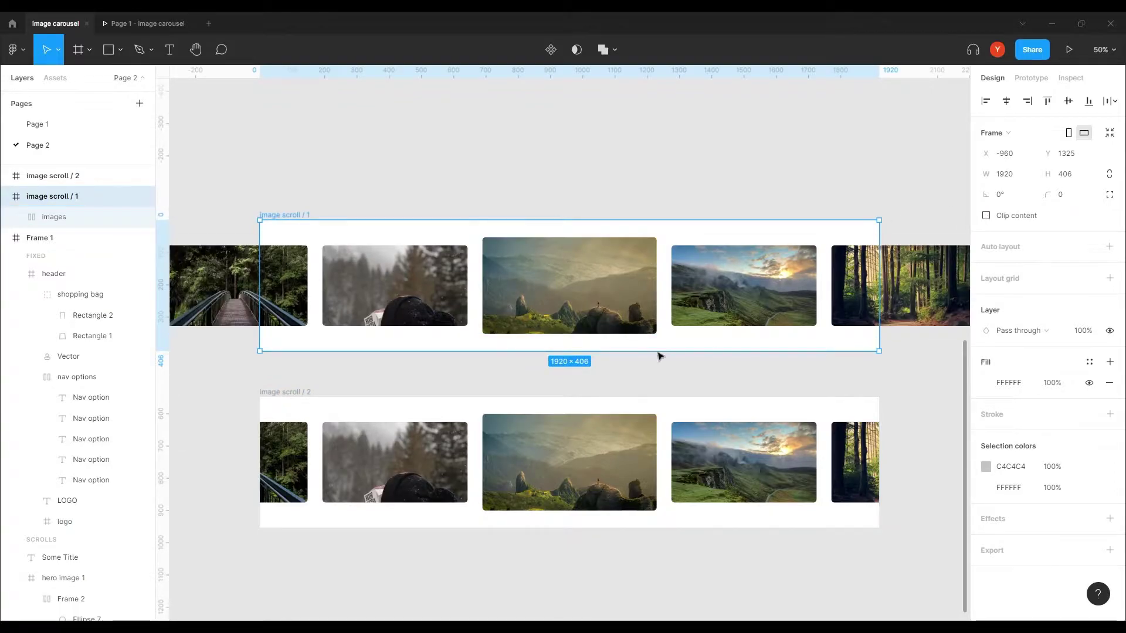
{"action": "left_click", "coordinate": [276, 397]}
{"action": "left_click", "coordinate": [986, 216]}
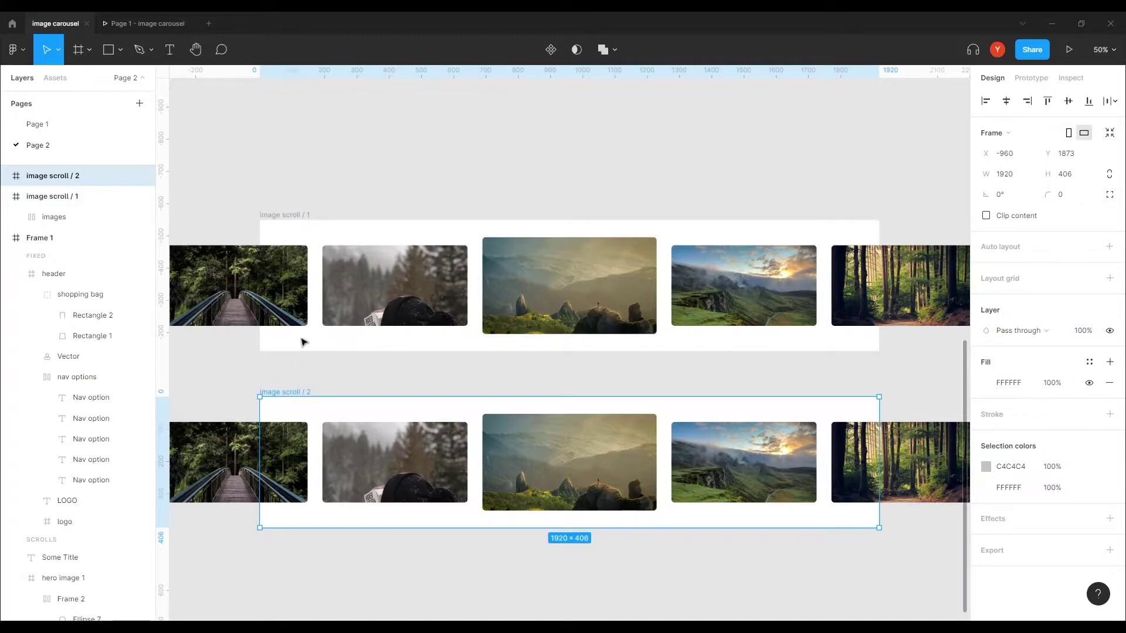
- Add two vertical guides marking the centre image's left and right edges
{"action": "left_click_drag", "start_coordinate": [162, 261], "coordinate": [476, 241]}
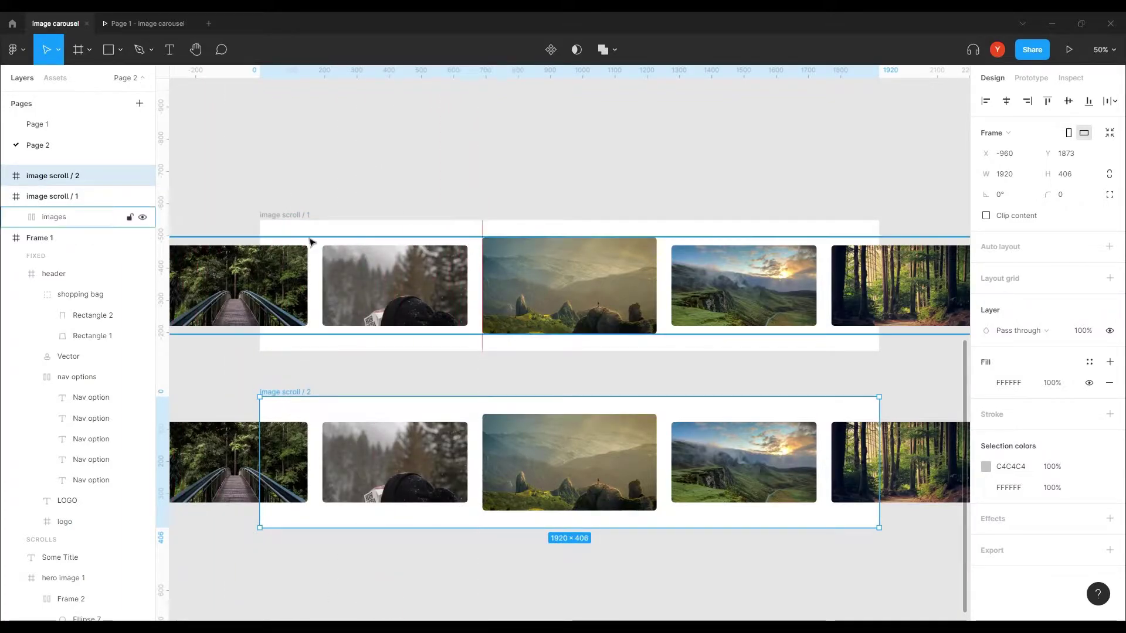
{"action": "left_click_drag", "start_coordinate": [164, 282], "coordinate": [657, 272]}
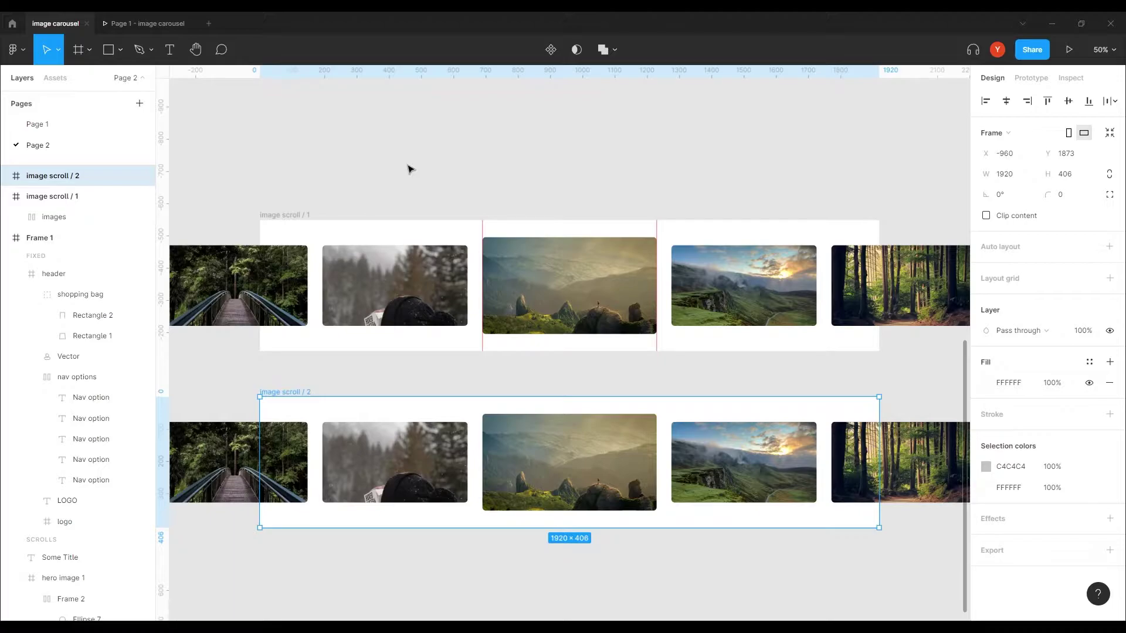
{"action": "left_click_drag", "start_coordinate": [460, 389], "coordinate": [497, 266]}
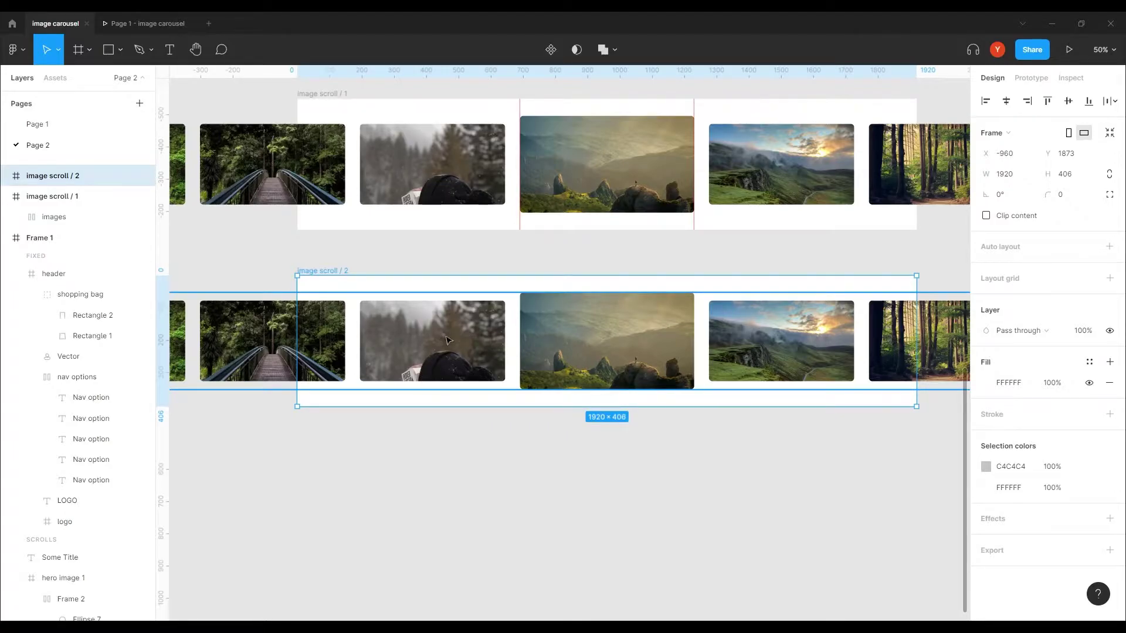
- Enlarge the misty-forest image in image scroll / 2 to 540×300
{"action": "double_click", "coordinate": [448, 340]}
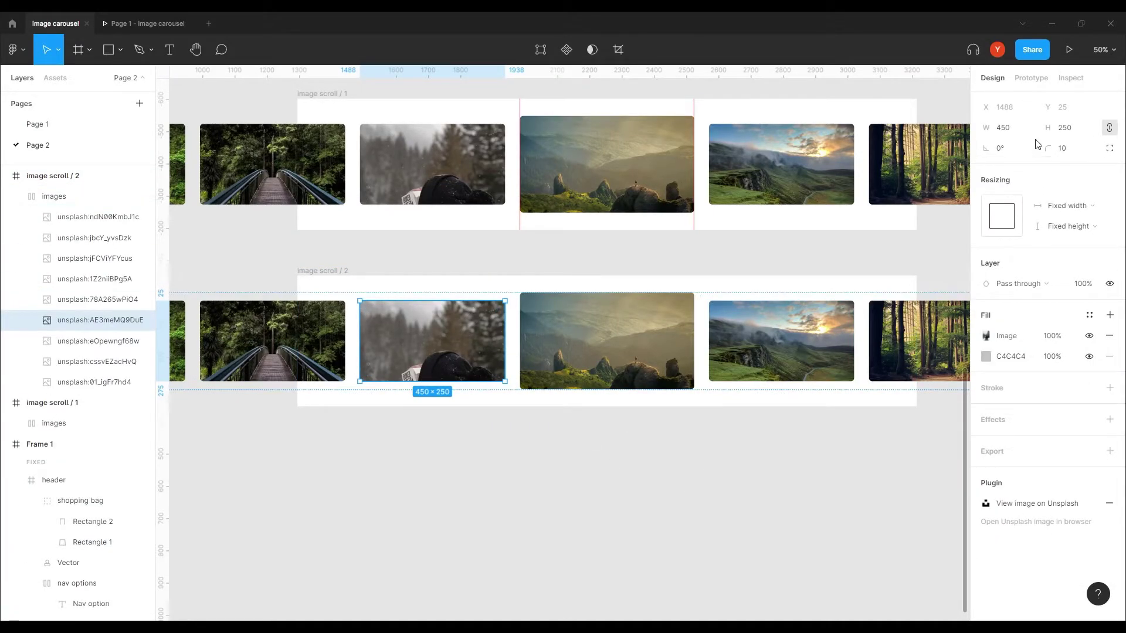
{"action": "left_click", "coordinate": [1005, 129]}
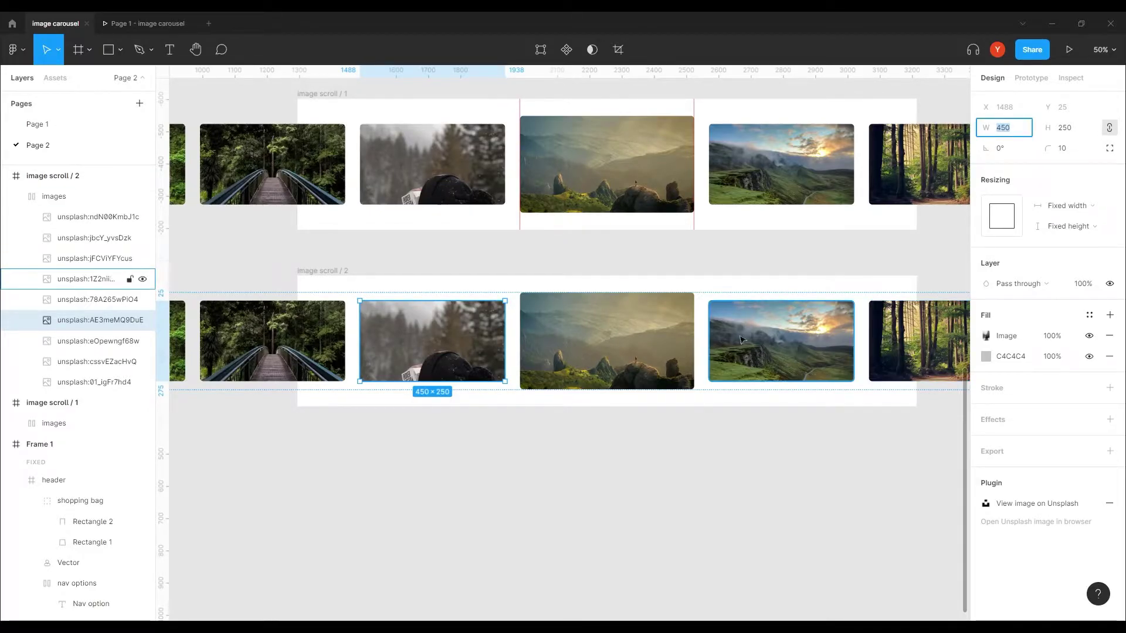
{"action": "left_click", "coordinate": [596, 317]}
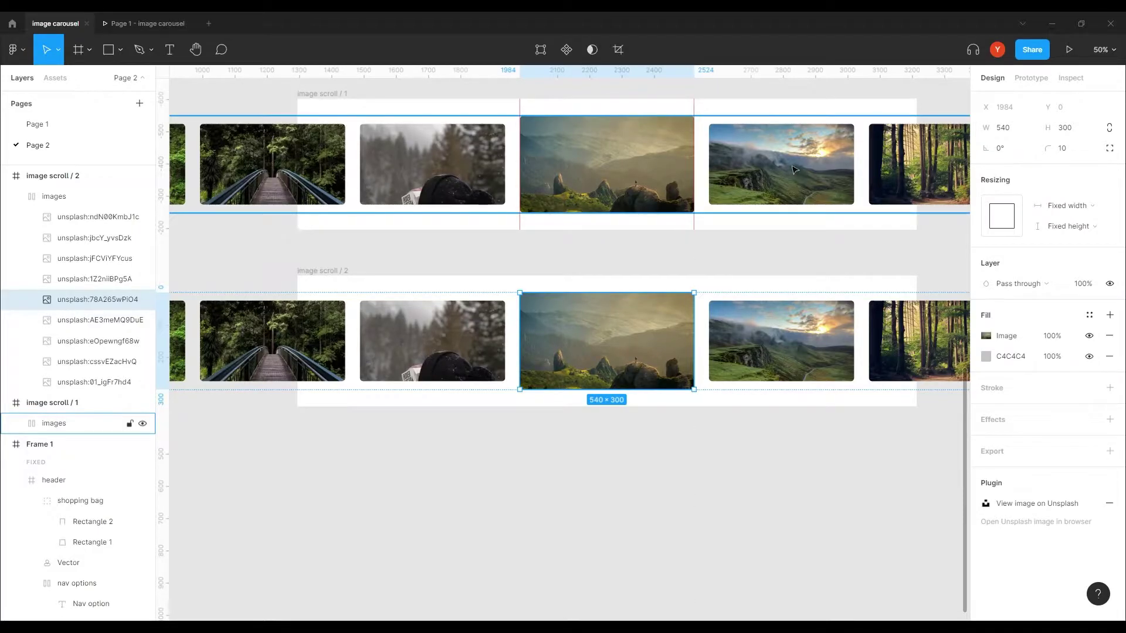
{"action": "left_click", "coordinate": [836, 200]}
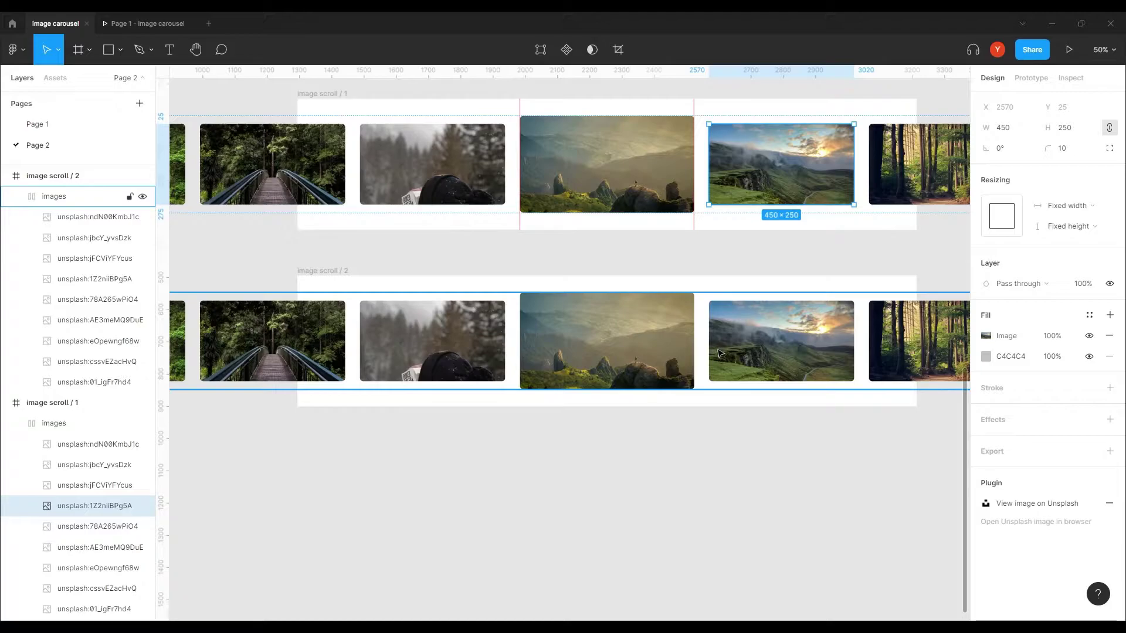
{"action": "left_click", "coordinate": [397, 368]}
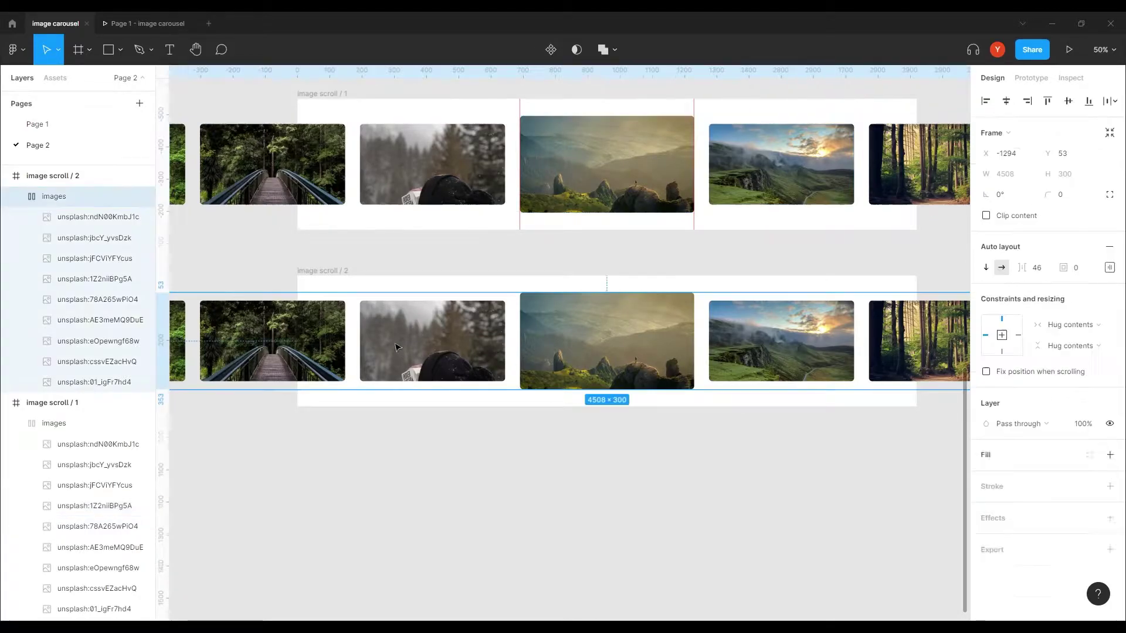
{"action": "left_click", "coordinate": [1000, 128]}
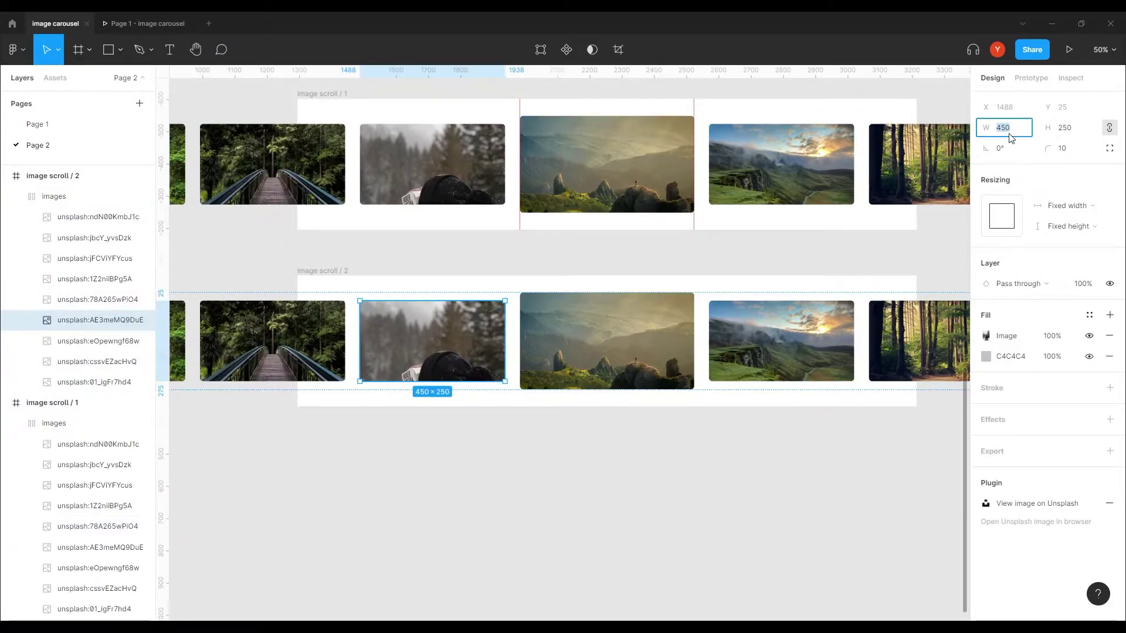
{"action": "type", "text": "540"}
{"action": "key", "text": "Return"}
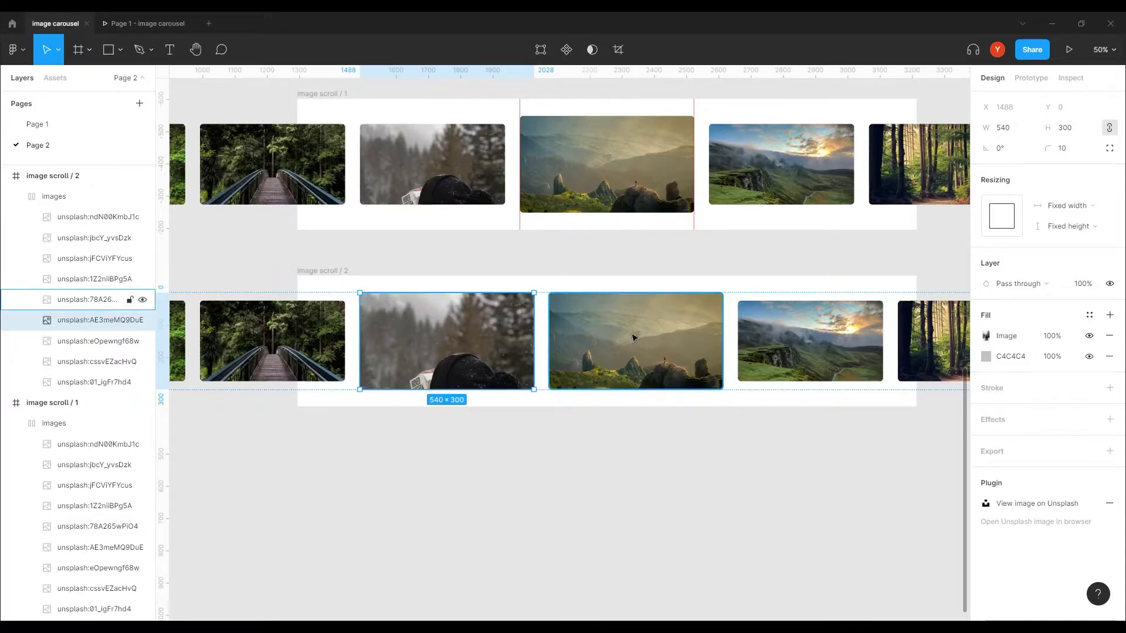
- Shrink the mountain image proportionally to 450×250
{"action": "left_click", "coordinate": [634, 343]}
{"action": "left_click", "coordinate": [1011, 134]}
{"action": "type", "text": "45"}
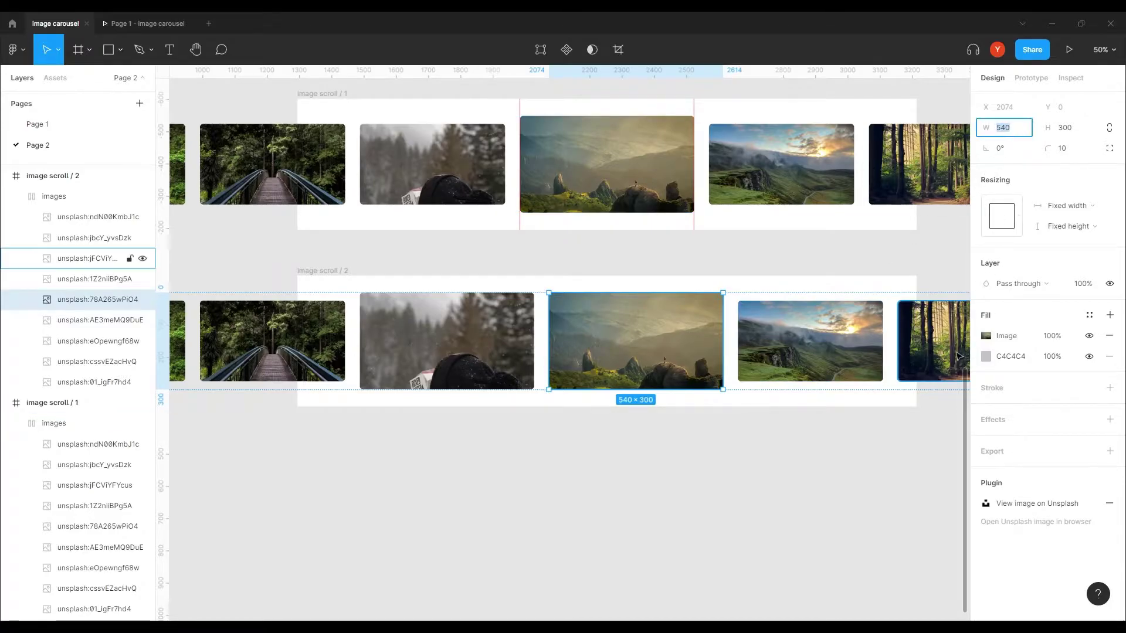
{"action": "key", "text": "Return"}
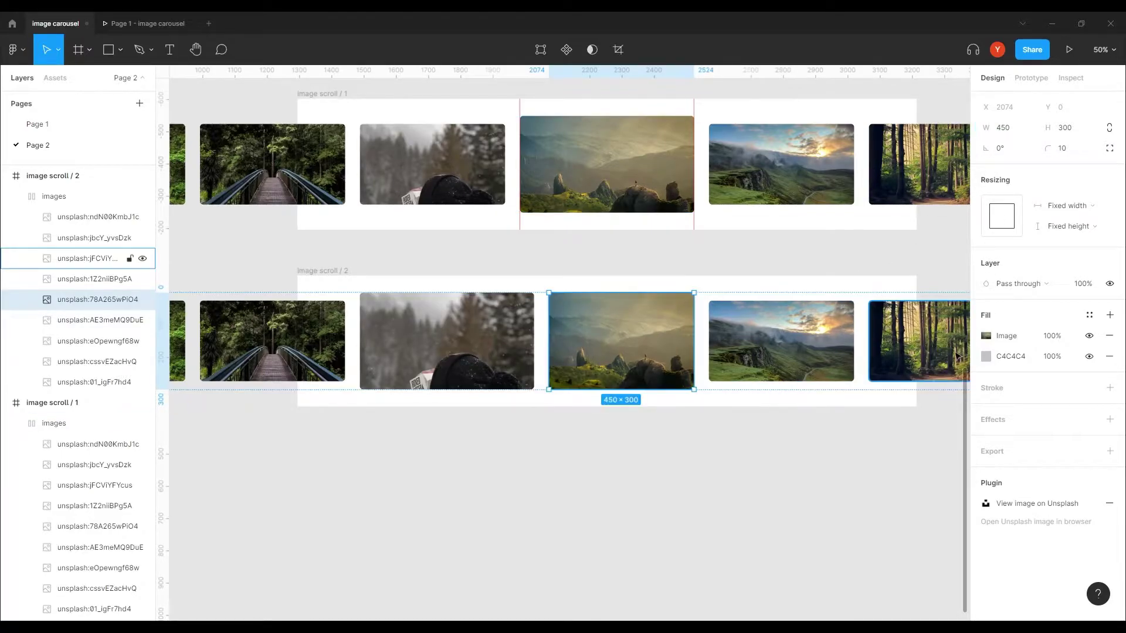
{"action": "key", "text": "ctrl+z"}
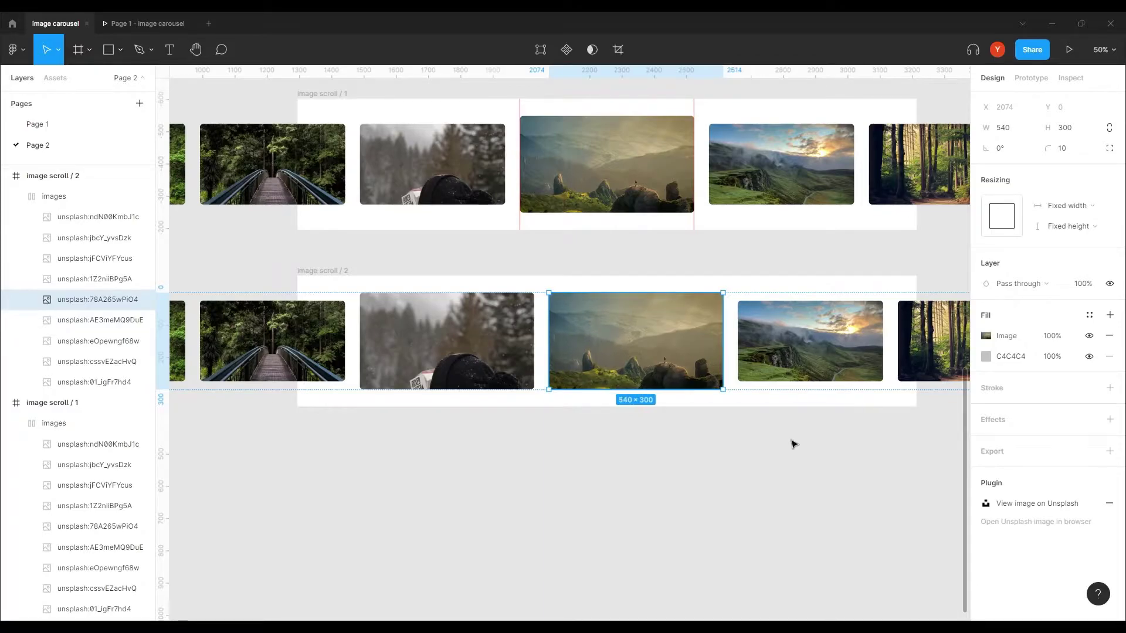
{"action": "left_click", "coordinate": [1110, 128]}
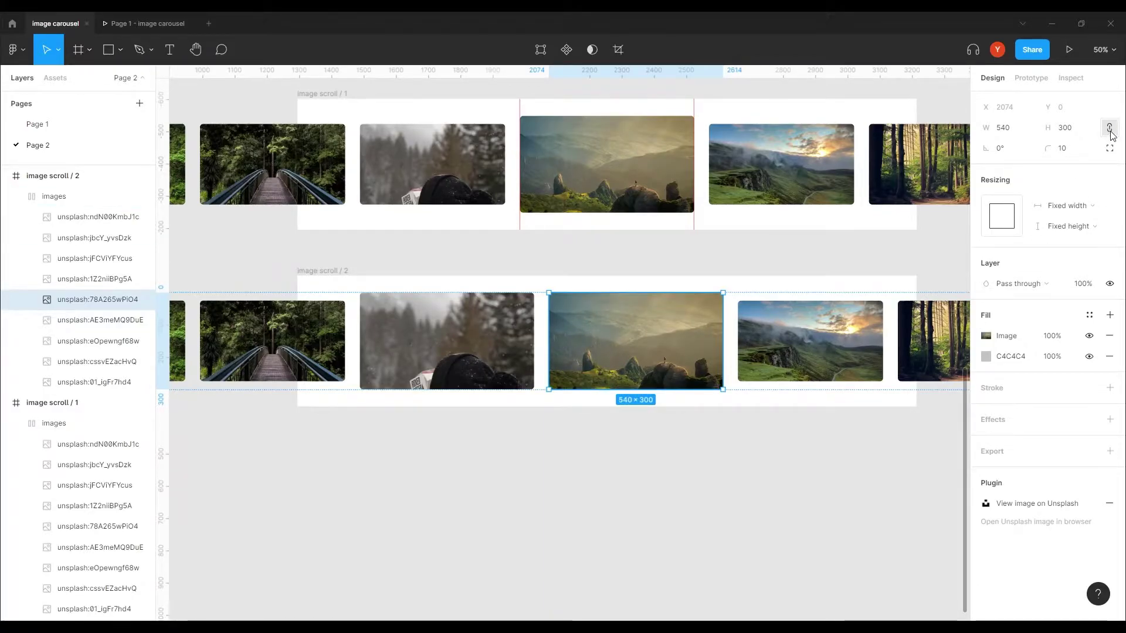
{"action": "left_click", "coordinate": [1007, 132]}
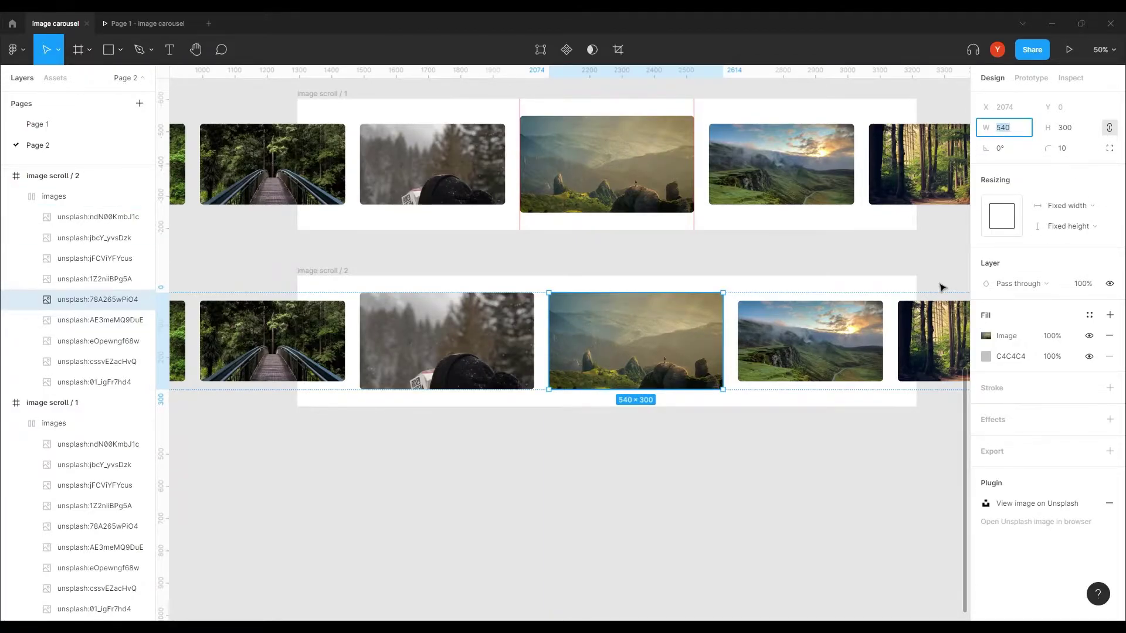
{"action": "type", "text": "450"}
{"action": "key", "text": "Return"}
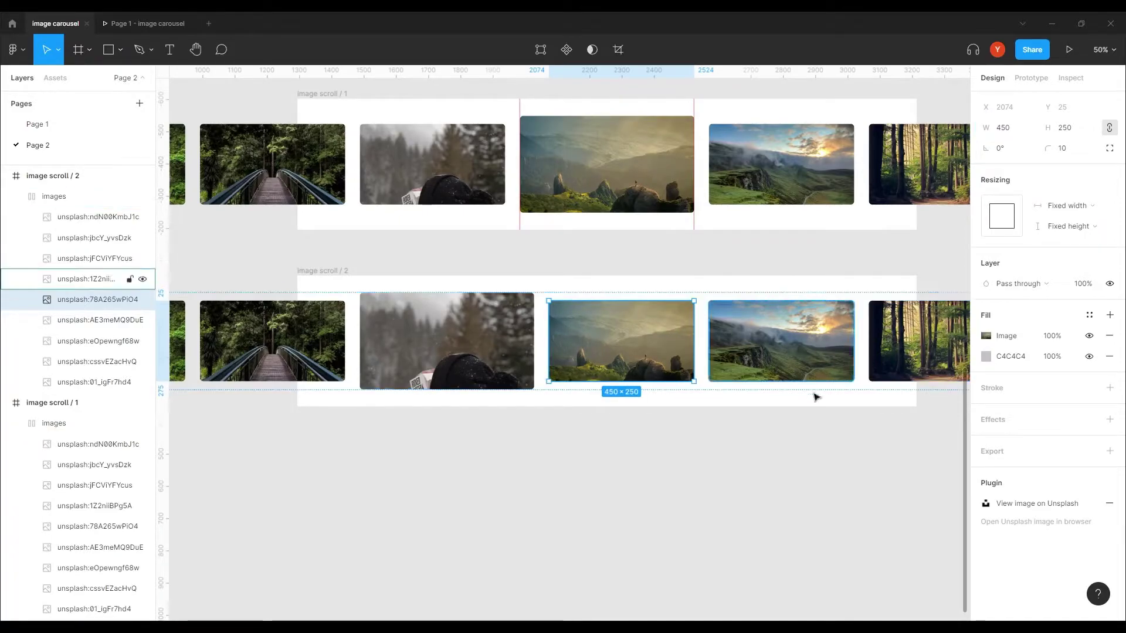
{"action": "left_click", "coordinate": [516, 444]}
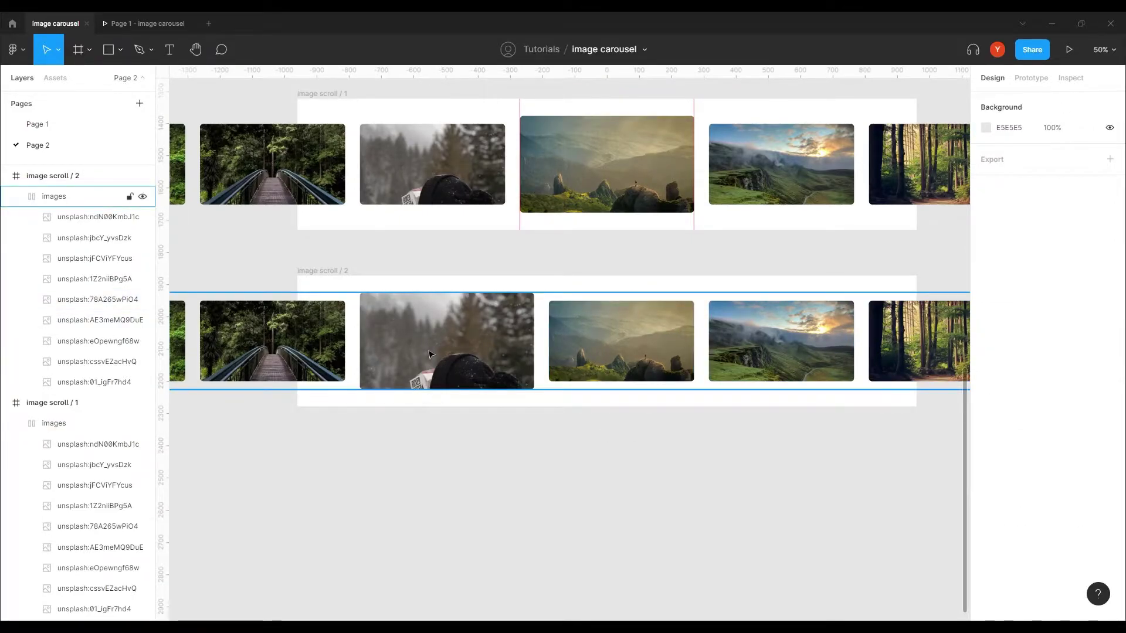
- Slide the lower image row to x -797 so the enlarged forest photo sits between the guides
{"action": "left_click_drag", "start_coordinate": [430, 354], "coordinate": [591, 345]}
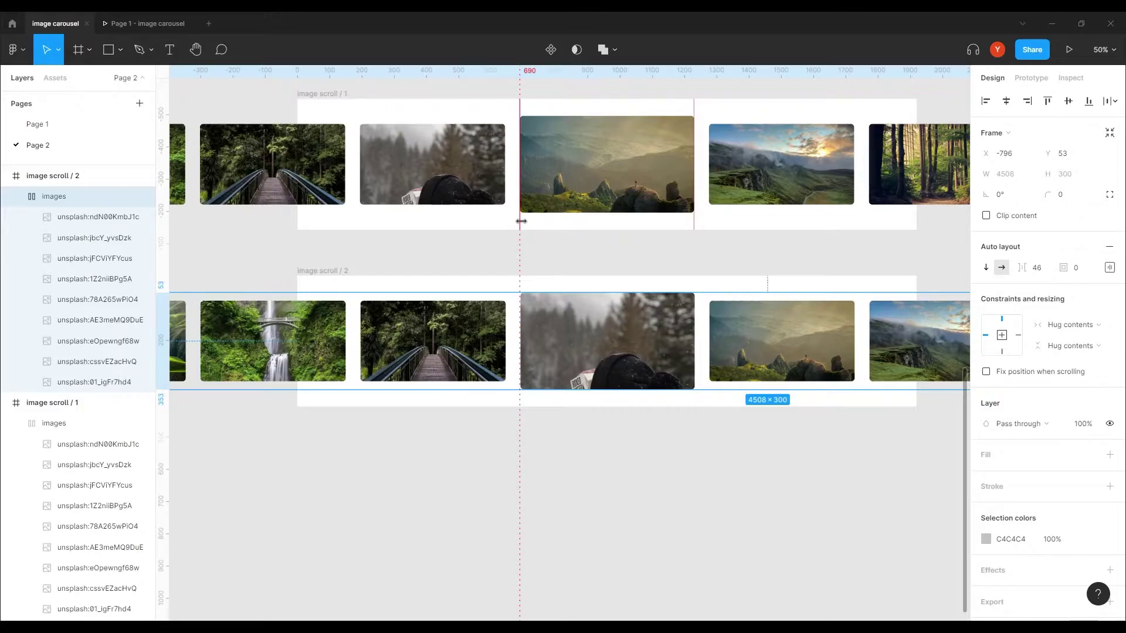
{"action": "key", "text": "Left"}
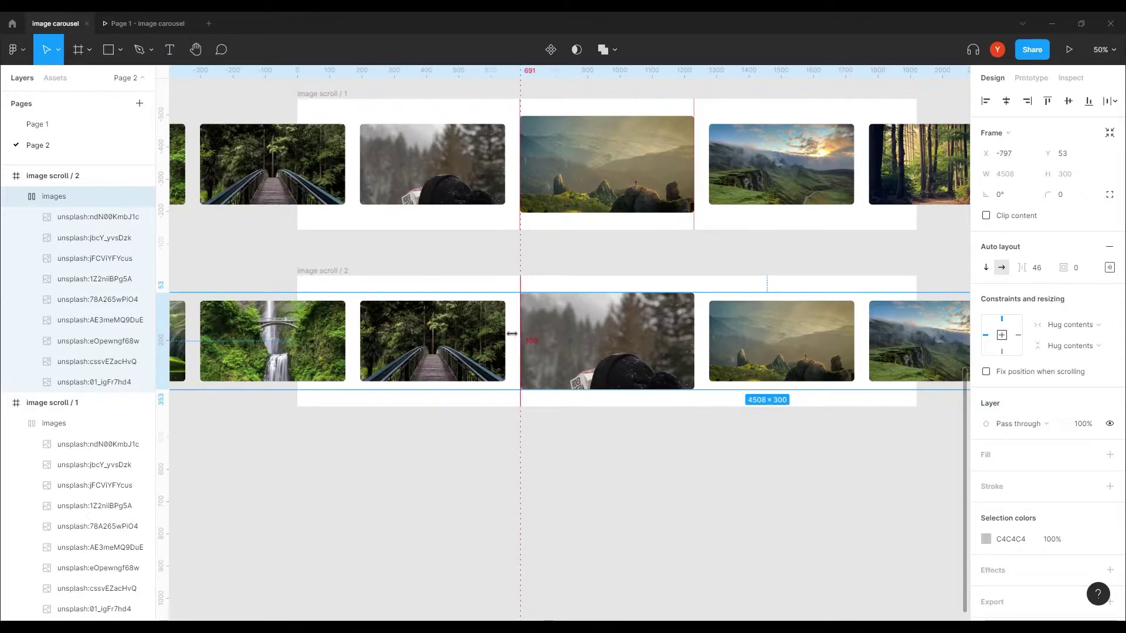
{"action": "left_click_drag", "start_coordinate": [166, 422], "coordinate": [693, 442]}
{"action": "left_click", "coordinate": [695, 444]}
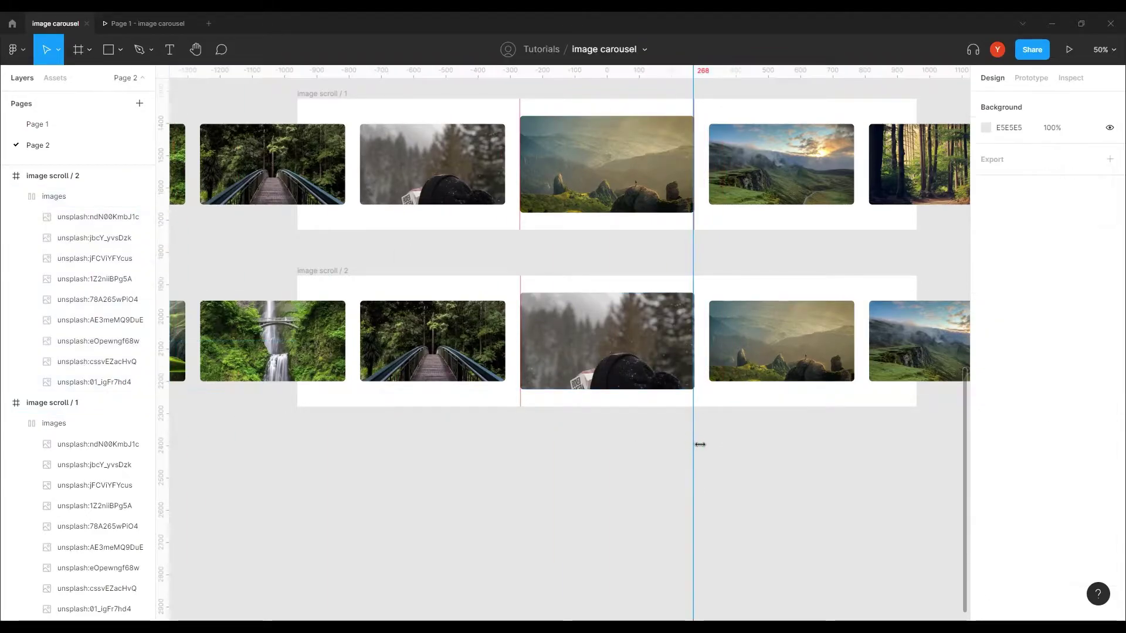
{"action": "key", "text": "ctrl+z"}
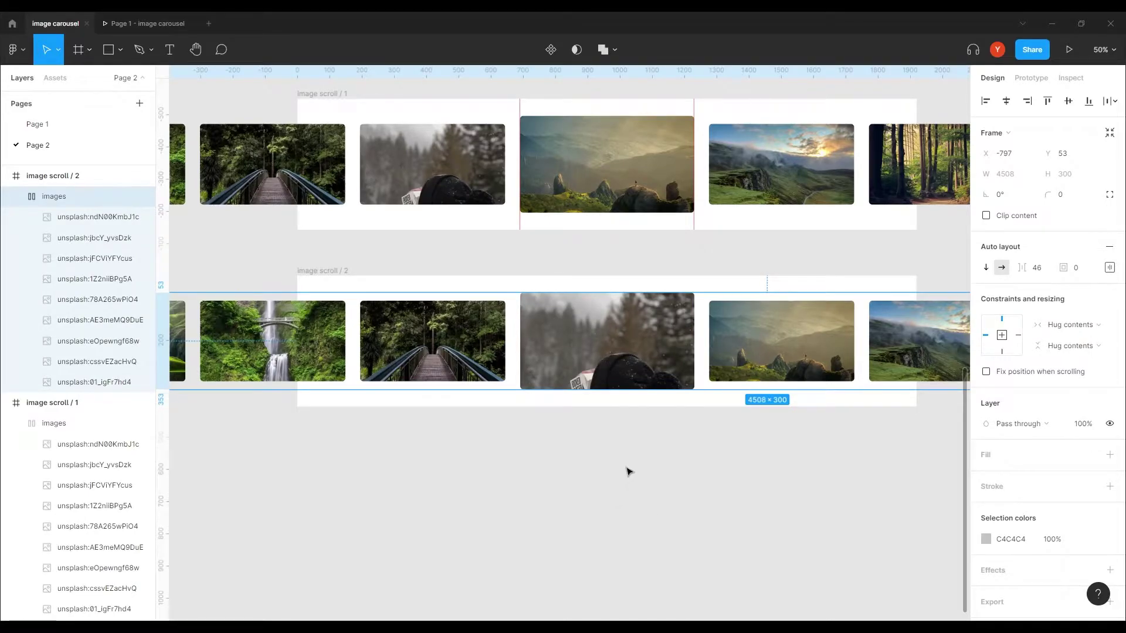
- Zoom and pan so both image scroll frames are in view
{"action": "key", "text": "shift+0"}
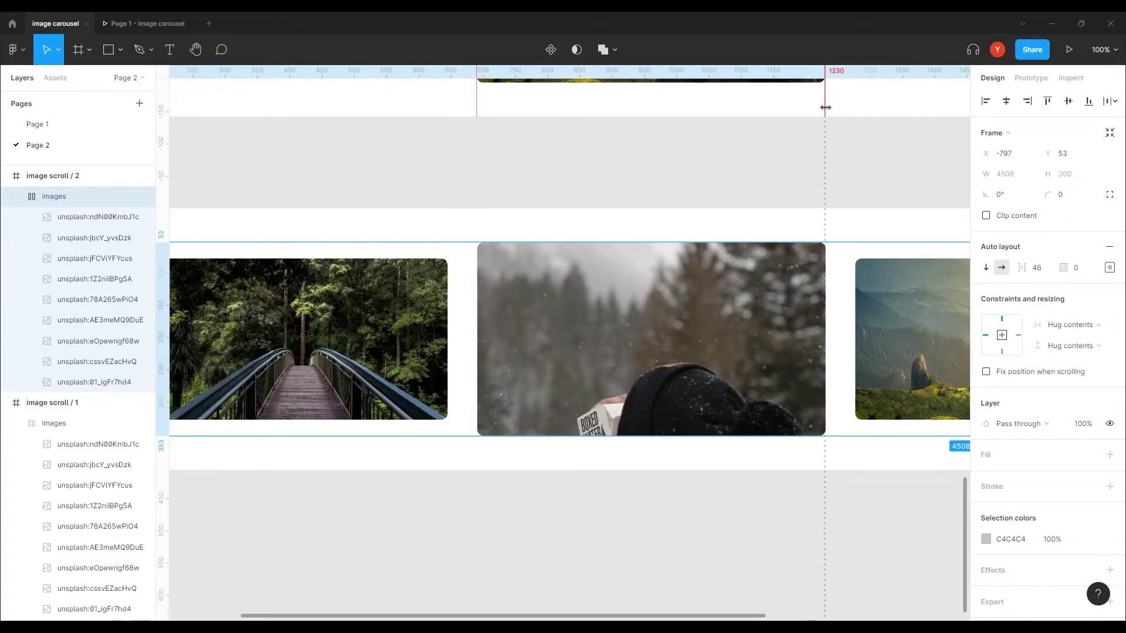
{"action": "key", "text": "ctrl+minus"}
{"action": "key", "text": "ctrl+minus"}
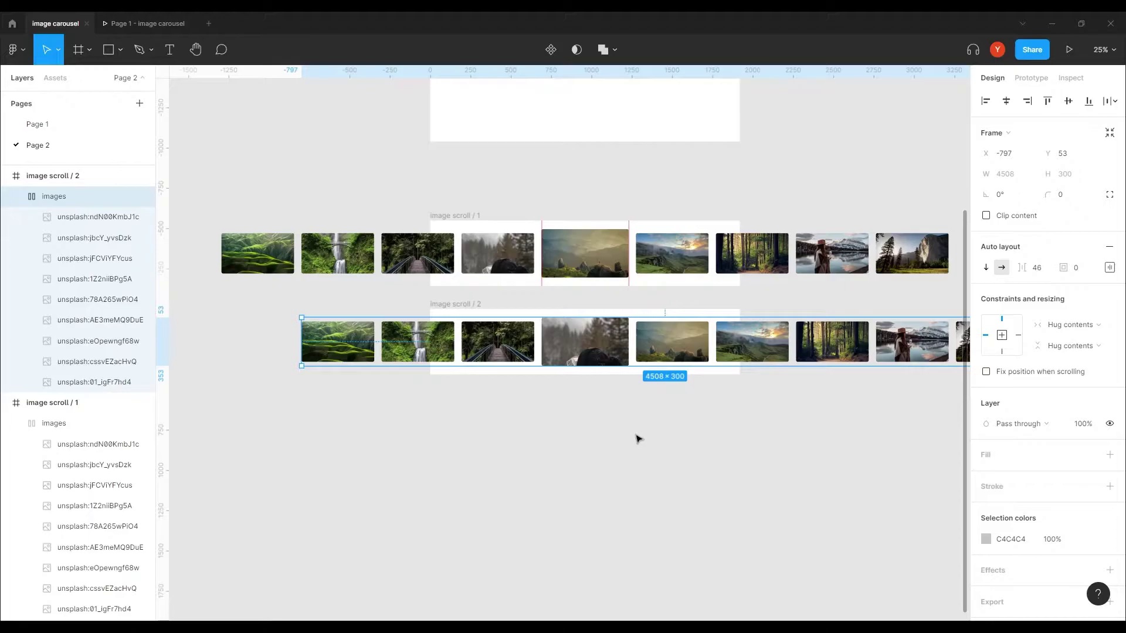
{"action": "key", "text": "ctrl+plus"}
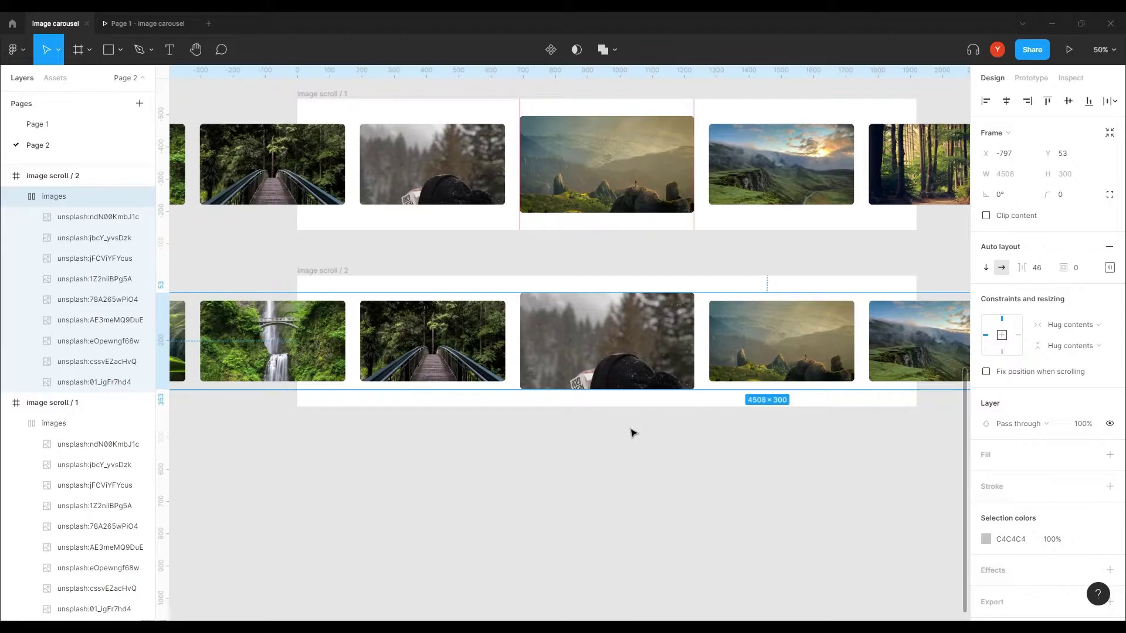
{"action": "mouse_move", "coordinate": [520, 456]}
{"action": "left_mouse_down"}
{"action": "mouse_move", "coordinate": [616, 415]}
{"action": "mouse_move", "coordinate": [636, 455]}
{"action": "mouse_move", "coordinate": [573, 450]}
{"action": "left_mouse_up"}
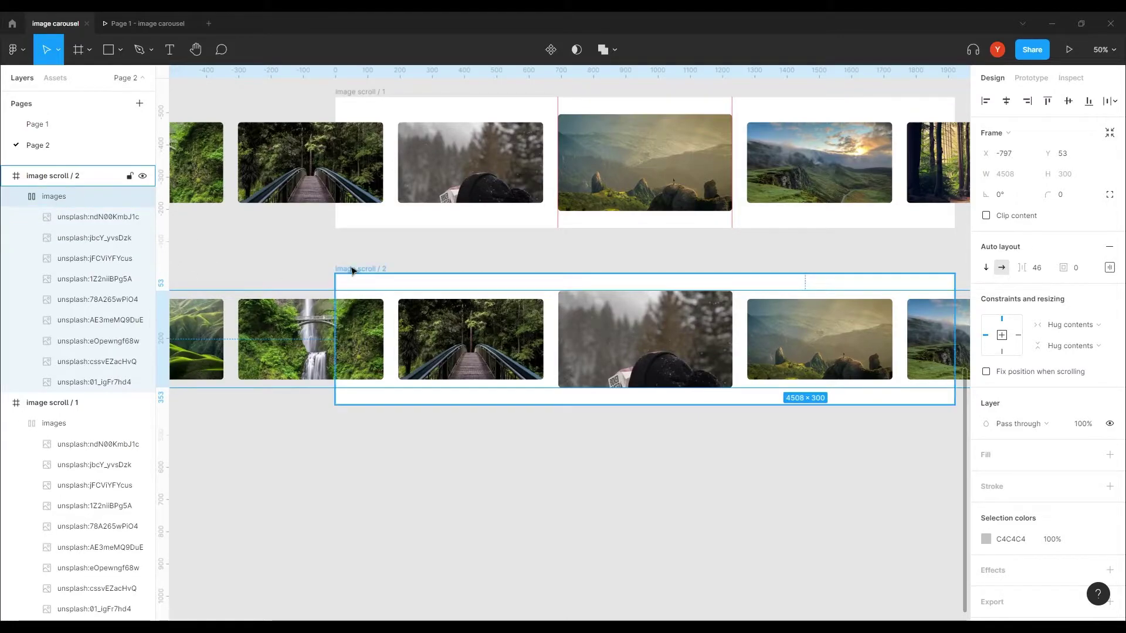
- Duplicate image scroll / 2 as image scroll / 3 and enlarge its bridge photo to 540 wide
{"action": "left_click_drag", "start_coordinate": [352, 270], "coordinate": [351, 447]}
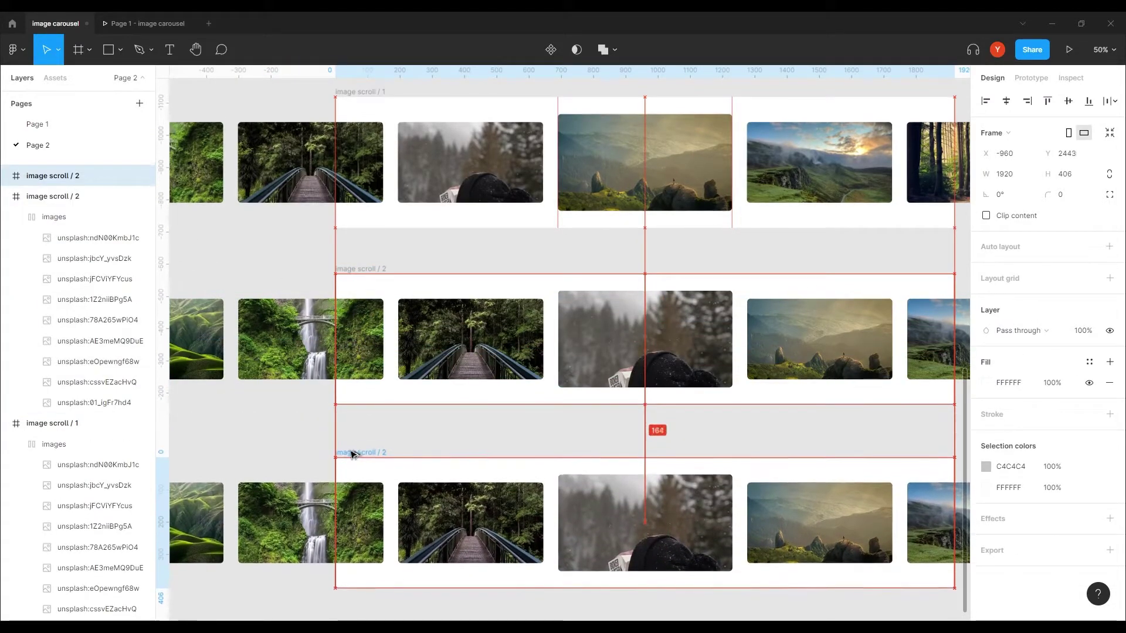
{"action": "scroll", "coordinate": [556, 407], "scroll_direction": "down", "scroll_amount": 5}
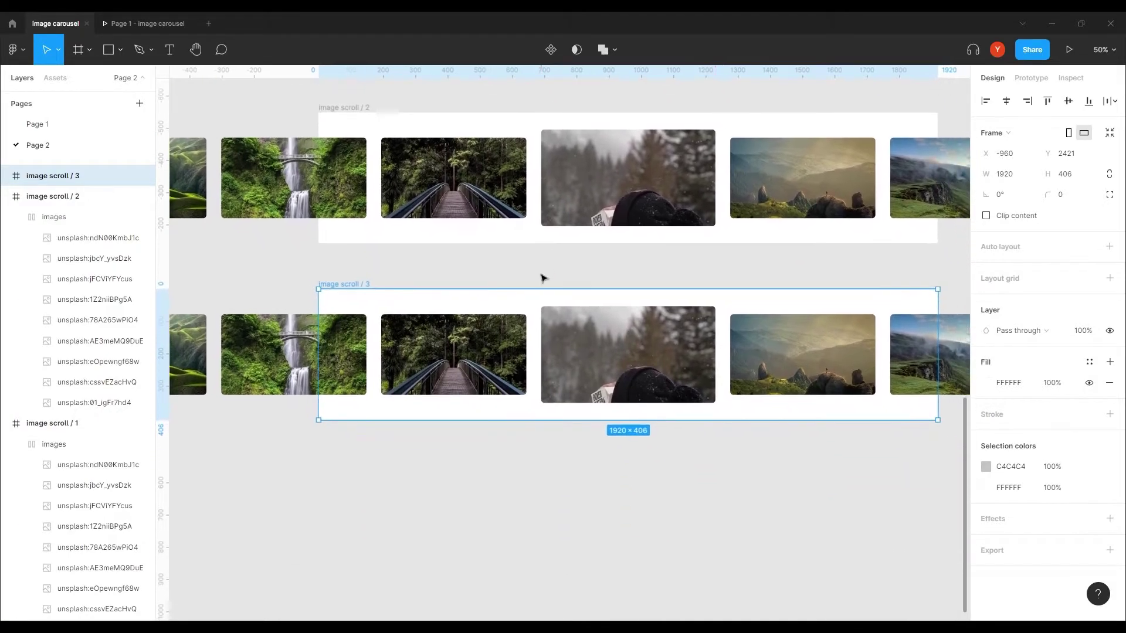
{"action": "left_click", "coordinate": [454, 354]}
{"action": "left_click", "coordinate": [1008, 127]}
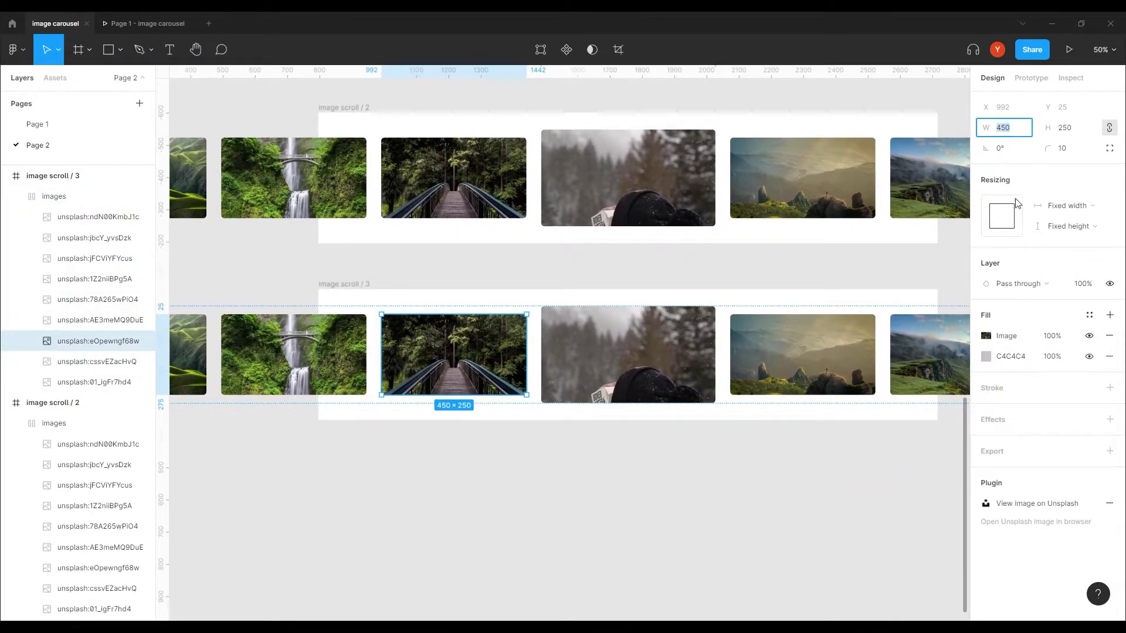
{"action": "type", "text": "540"}
{"action": "key", "text": "Return"}
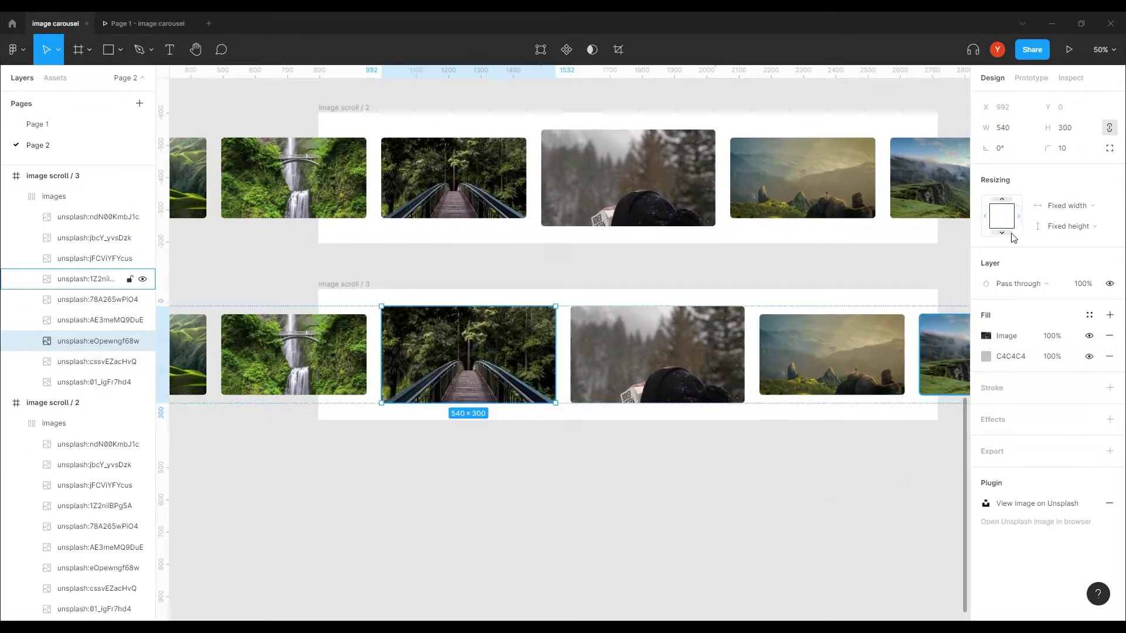
- Shrink the foggy camera photo to 450×250 and shift the row right to x -301
{"action": "left_click", "coordinate": [100, 320]}
{"action": "left_click", "coordinate": [997, 127]}
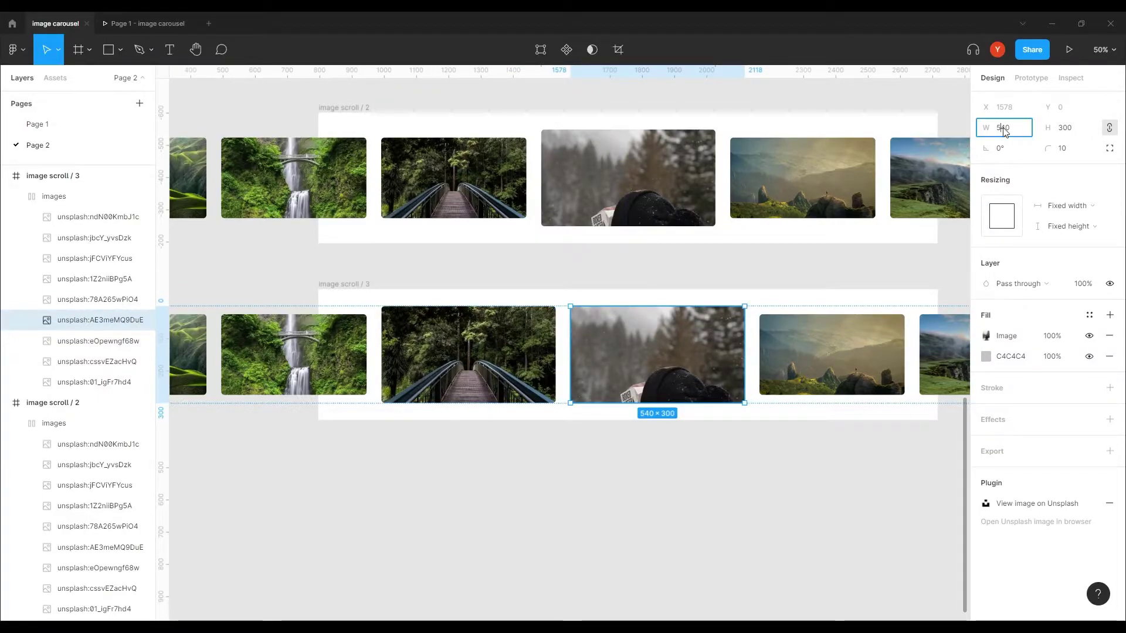
{"action": "type", "text": "450"}
{"action": "key", "text": "Return"}
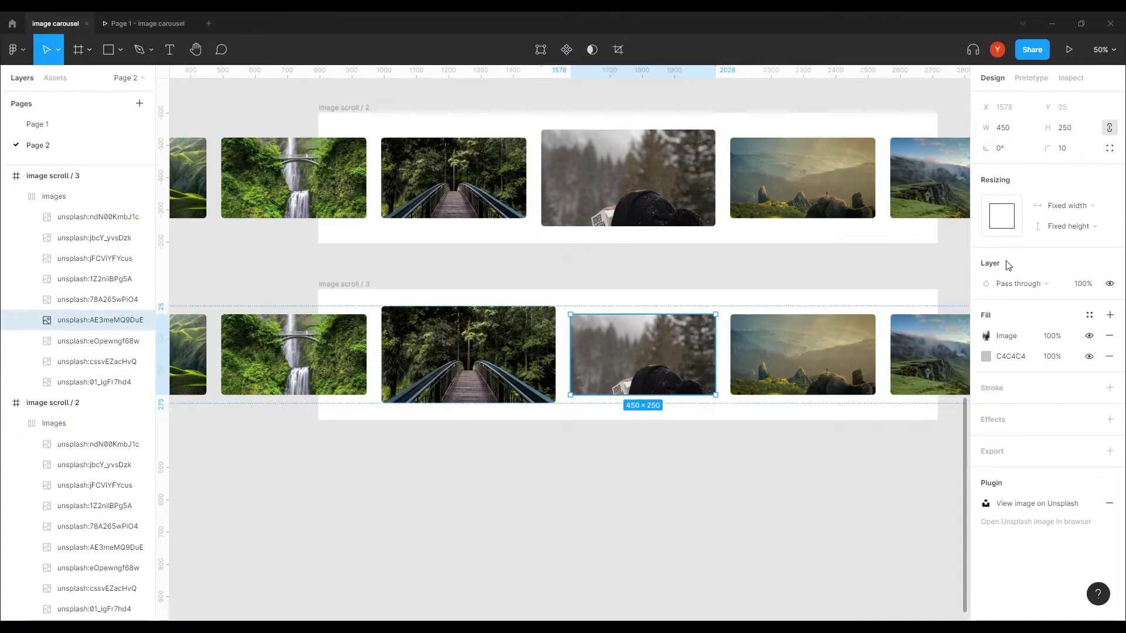
{"action": "left_click", "coordinate": [586, 460]}
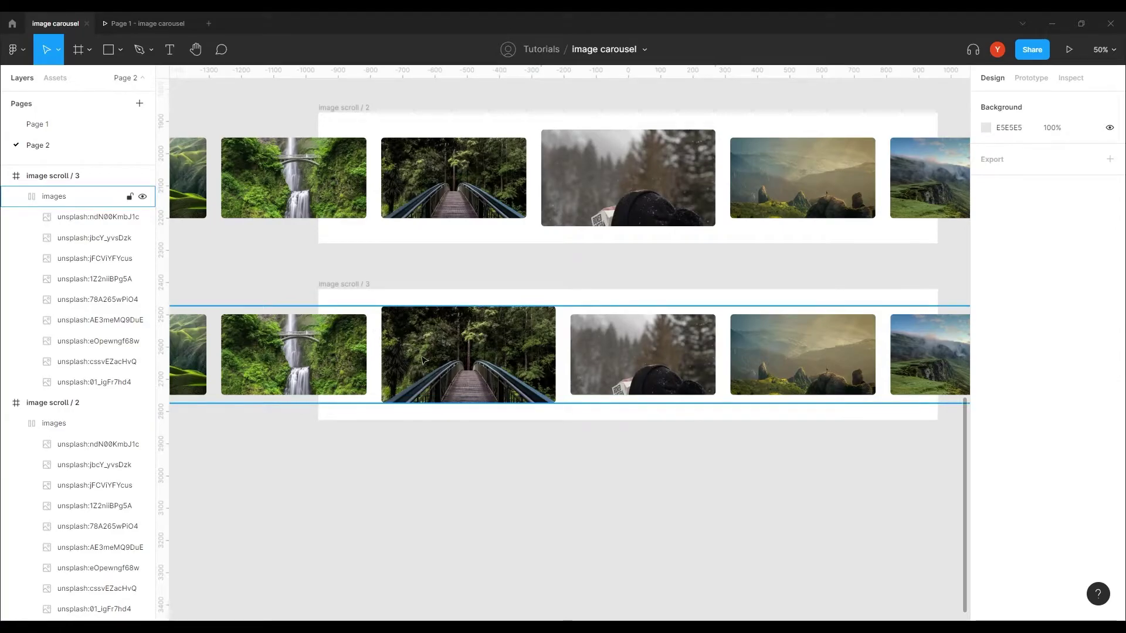
{"action": "left_click_drag", "start_coordinate": [424, 360], "coordinate": [583, 360]}
{"action": "scroll", "coordinate": [557, 264], "scroll_direction": "up", "scroll_amount": 2}
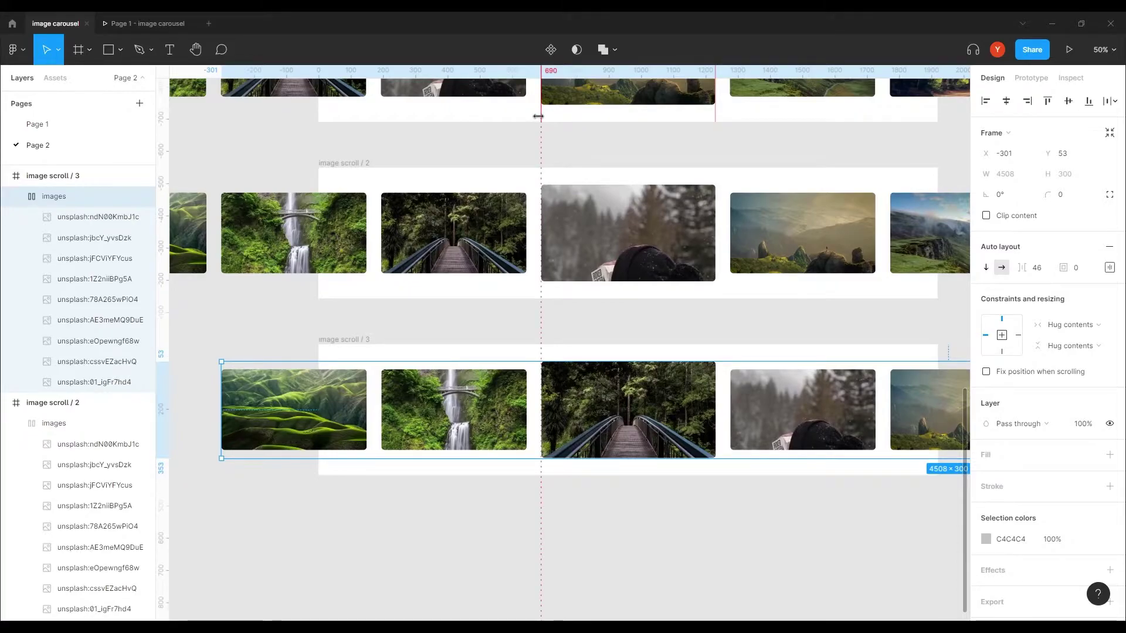
- Finish centring the bridge photo in image scroll / 3's row
{"action": "left_click_drag", "start_coordinate": [538, 116], "coordinate": [537, 71]}
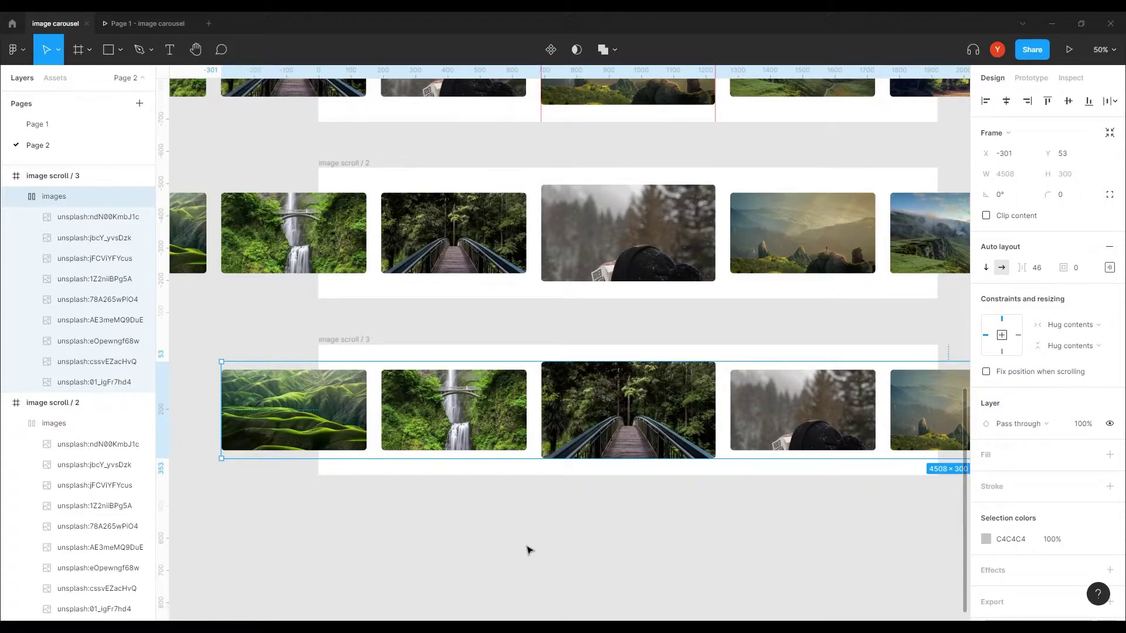
{"action": "scroll", "coordinate": [512, 542], "scroll_direction": "down", "scroll_amount": 3}
{"action": "scroll", "coordinate": [508, 389], "scroll_direction": "down", "scroll_amount": 5}
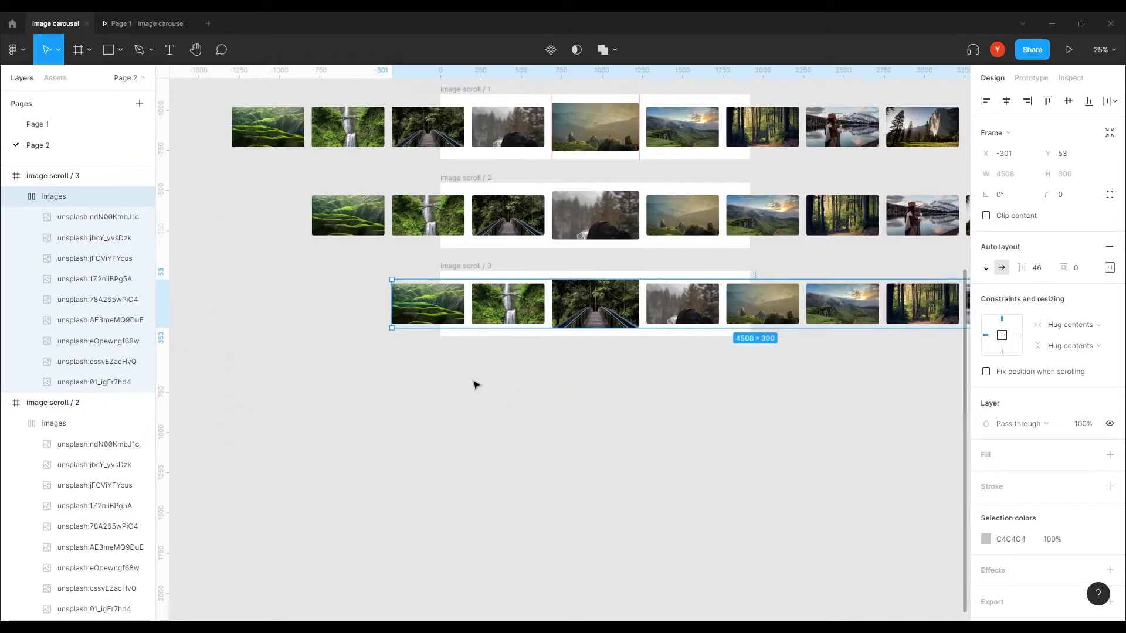
{"action": "mouse_move", "coordinate": [475, 382]}
{"action": "left_mouse_down"}
{"action": "mouse_move", "coordinate": [451, 424]}
{"action": "mouse_move", "coordinate": [365, 419]}
{"action": "left_mouse_up"}
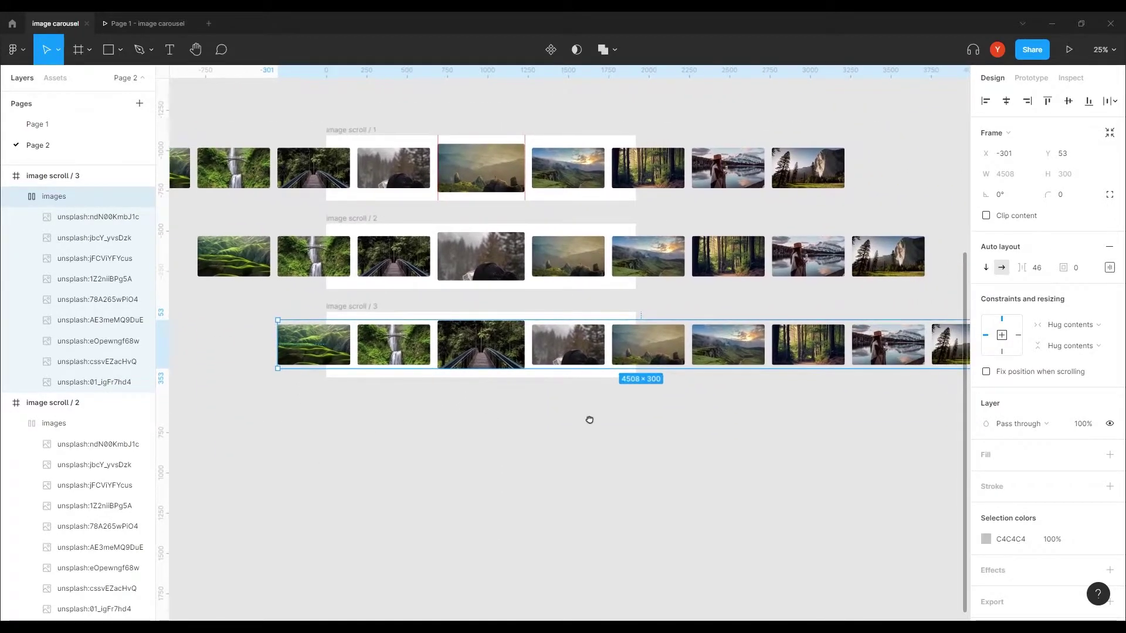
{"action": "left_click_drag", "start_coordinate": [589, 420], "coordinate": [630, 578]}
- Move image scroll / 1, 2 and 3 lower and duplicate image scroll / 1 above them
{"action": "left_click", "coordinate": [390, 290]}
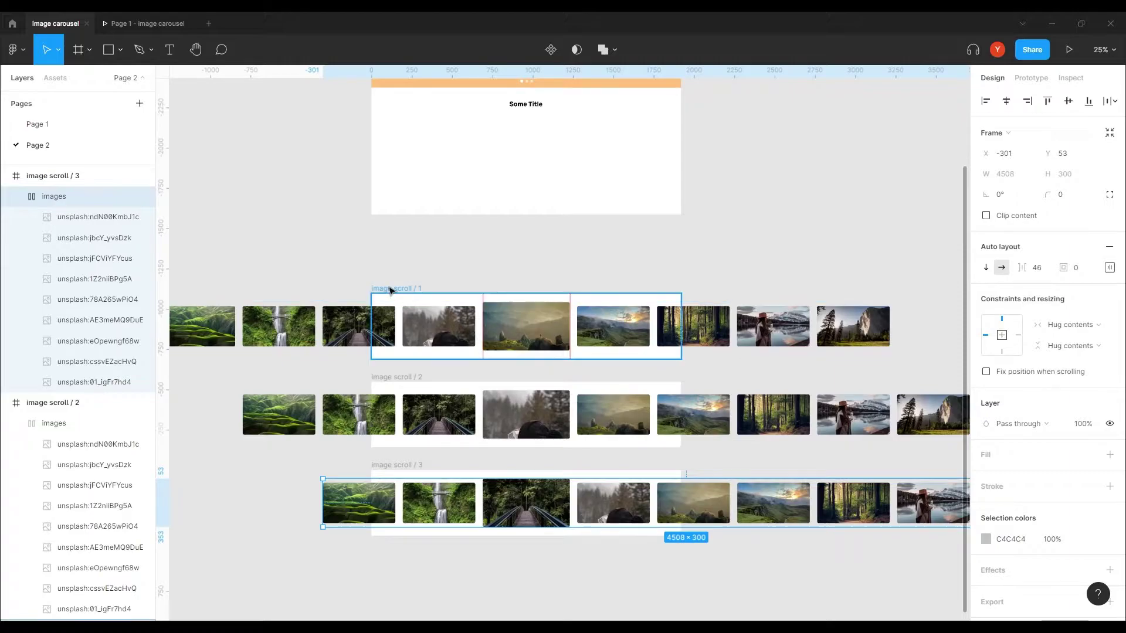
{"action": "left_click", "coordinate": [393, 376], "text": "shift"}
{"action": "left_click", "coordinate": [394, 465], "text": "shift"}
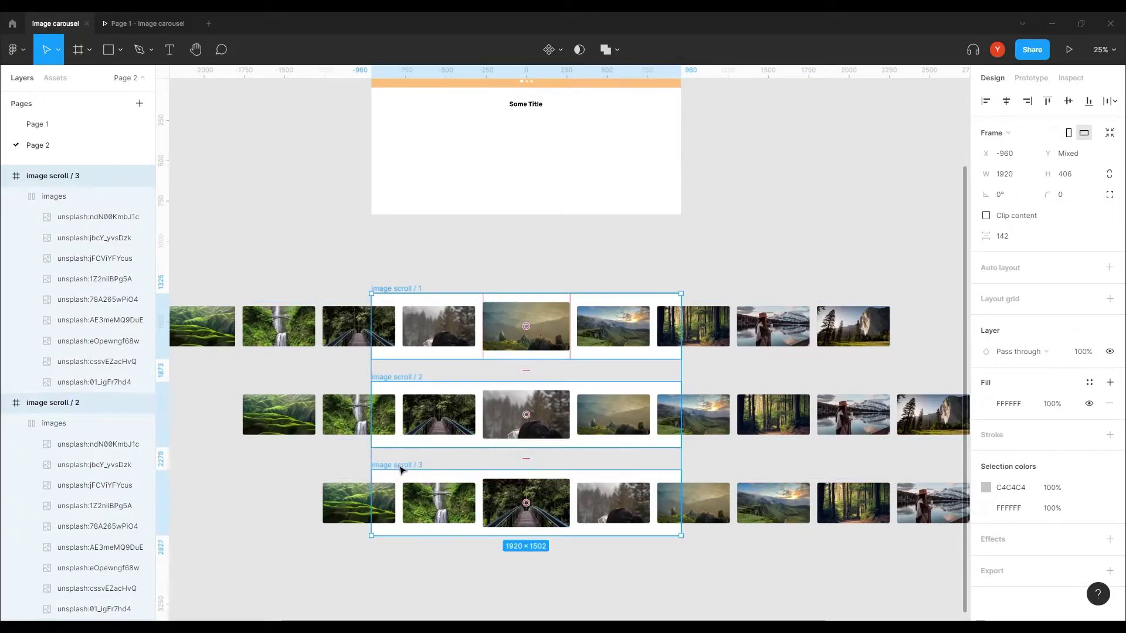
{"action": "left_click_drag", "start_coordinate": [399, 468], "coordinate": [389, 601]}
{"action": "left_click", "coordinate": [360, 309]}
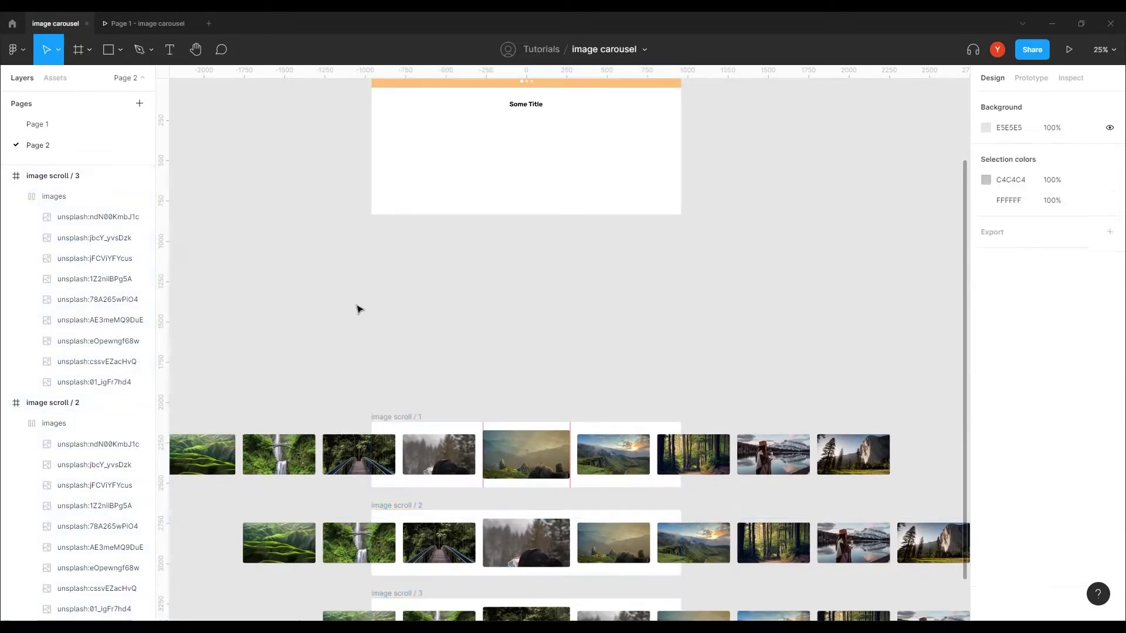
{"action": "mouse_move", "coordinate": [401, 417]}
{"action": "left_mouse_down"}
{"action": "mouse_move", "coordinate": [405, 320]}
{"action": "mouse_move", "coordinate": [400, 329]}
{"action": "left_mouse_up"}
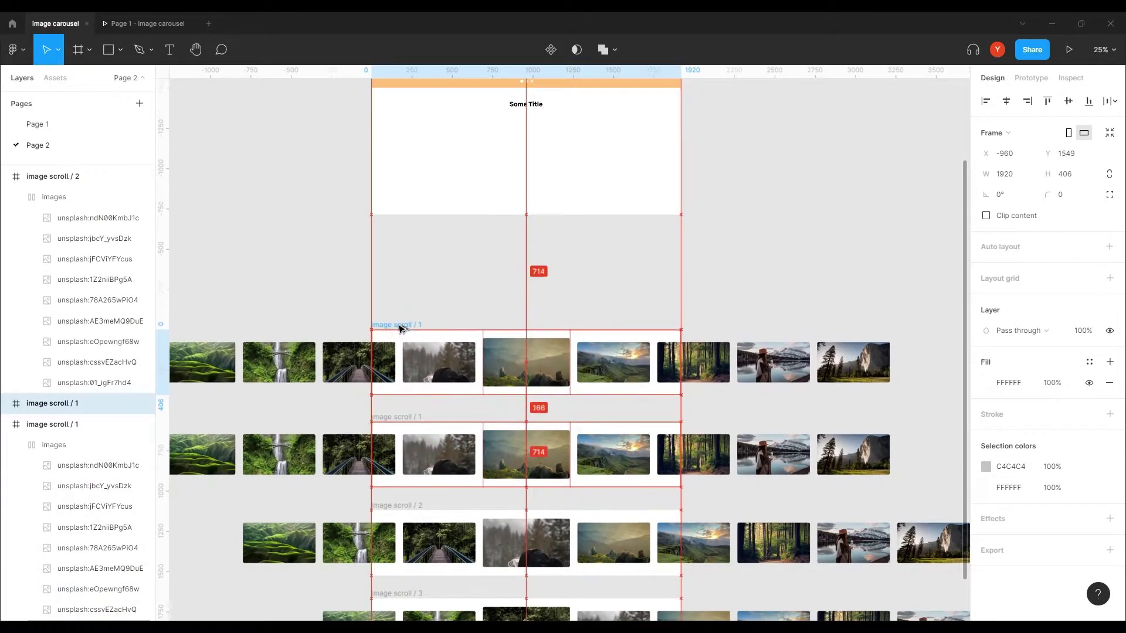
- Enlarge the sunrise valley photo in image scroll / 4 to 540×300
{"action": "scroll", "coordinate": [614, 273], "scroll_direction": "down", "scroll_amount": 2}
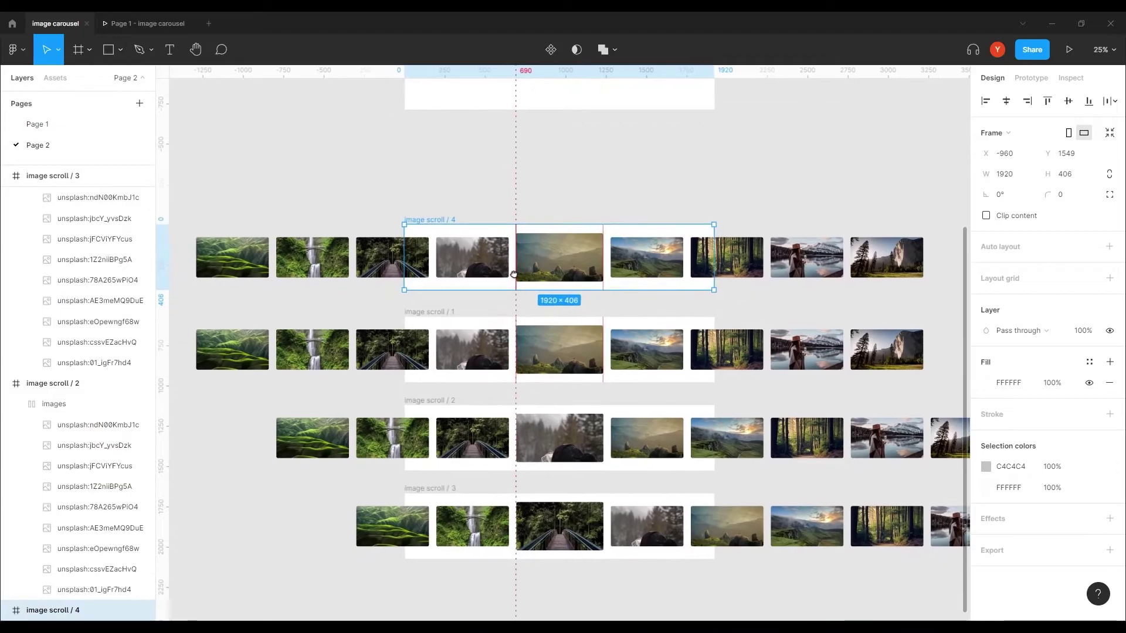
{"action": "scroll", "coordinate": [614, 273], "scroll_direction": "up", "scroll_amount": 3, "text": "ctrl"}
{"action": "scroll", "coordinate": [614, 272], "scroll_direction": "up", "scroll_amount": 3}
{"action": "scroll", "coordinate": [614, 273], "scroll_direction": "right", "scroll_amount": 3}
{"action": "left_click", "coordinate": [633, 260]}
{"action": "type", "text": "540"}
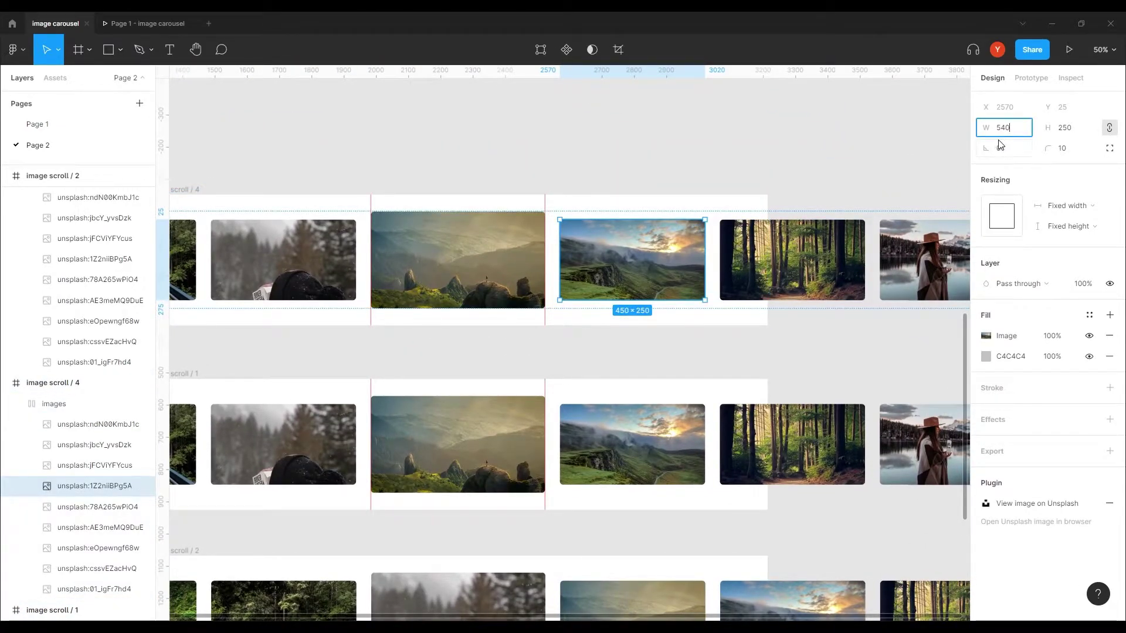
{"action": "key", "text": "Return"}
- Shrink the hilltop photo to 450×250 and slide the row left to centre the valley
{"action": "left_click", "coordinate": [117, 507]}
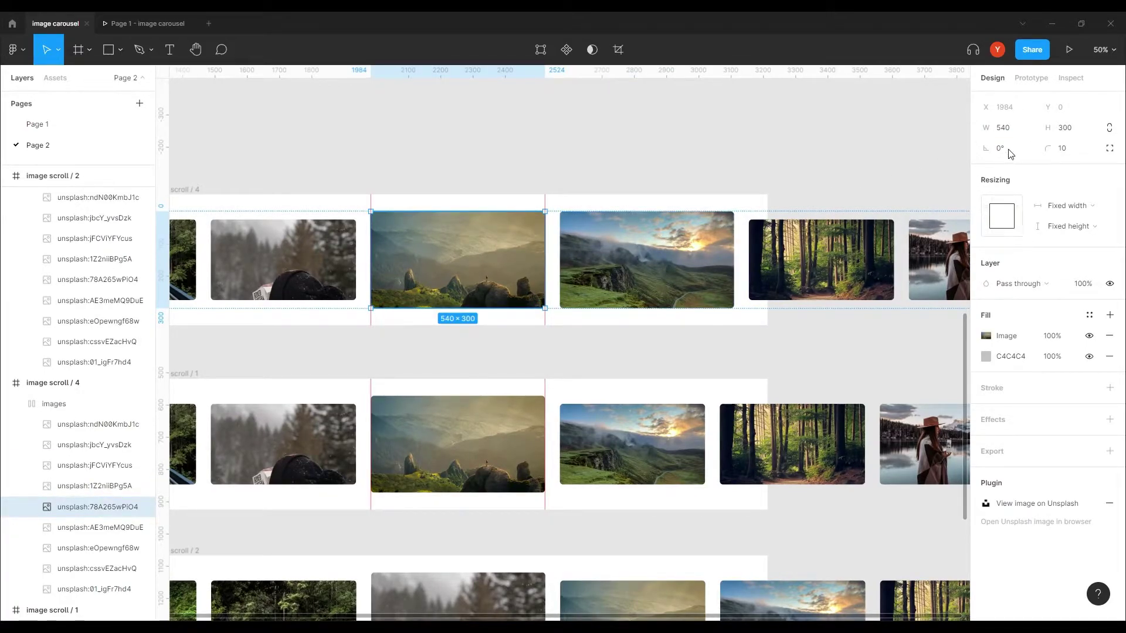
{"action": "left_click", "coordinate": [1003, 128]}
{"action": "left_click", "coordinate": [621, 269]}
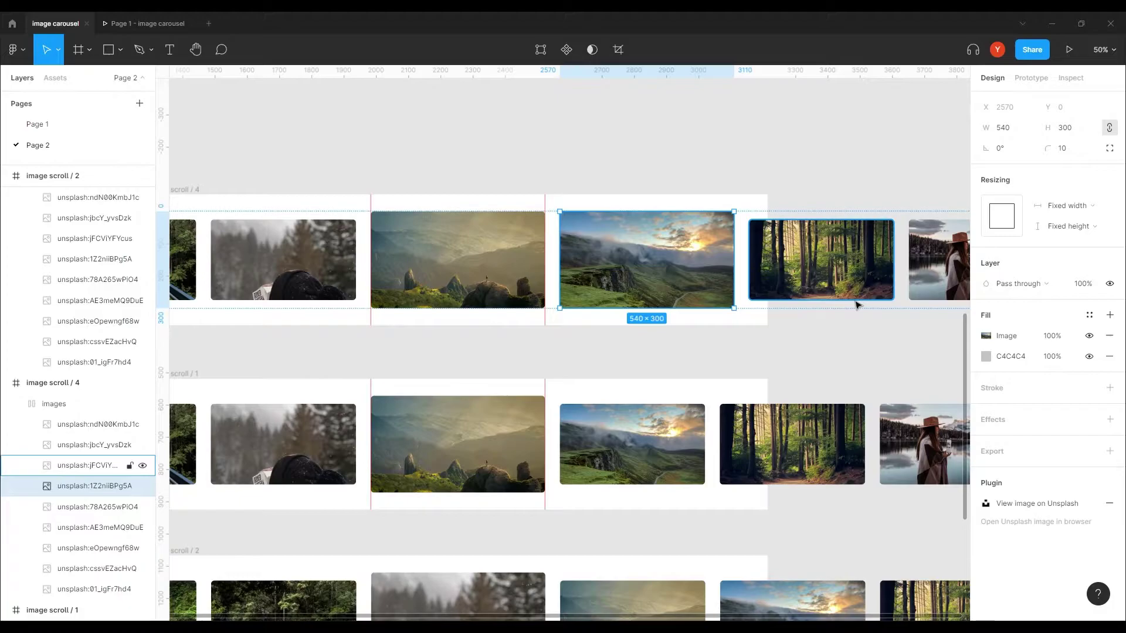
{"action": "left_click", "coordinate": [426, 274]}
{"action": "type", "text": "450"}
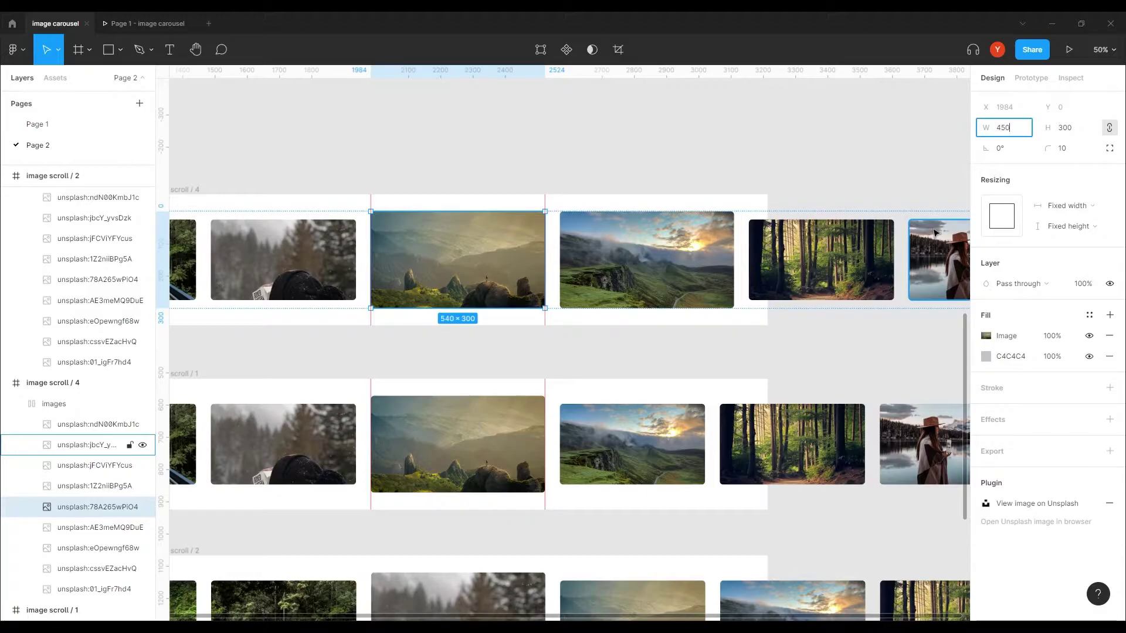
{"action": "key", "text": "Return"}
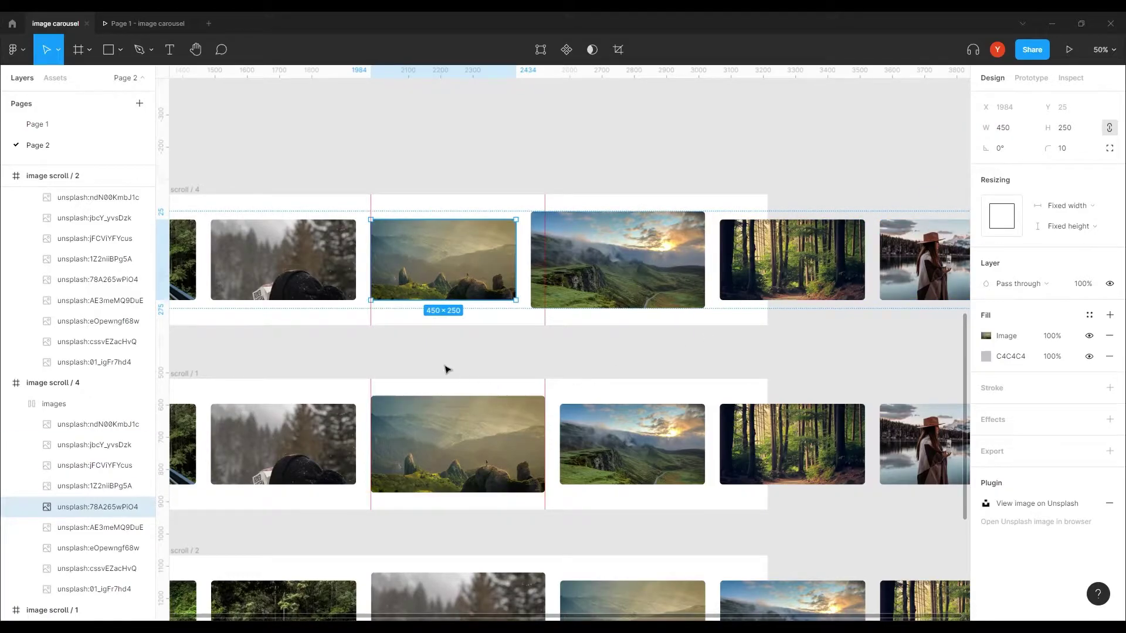
{"action": "left_click", "coordinate": [447, 370]}
{"action": "left_click_drag", "start_coordinate": [610, 281], "coordinate": [449, 284]}
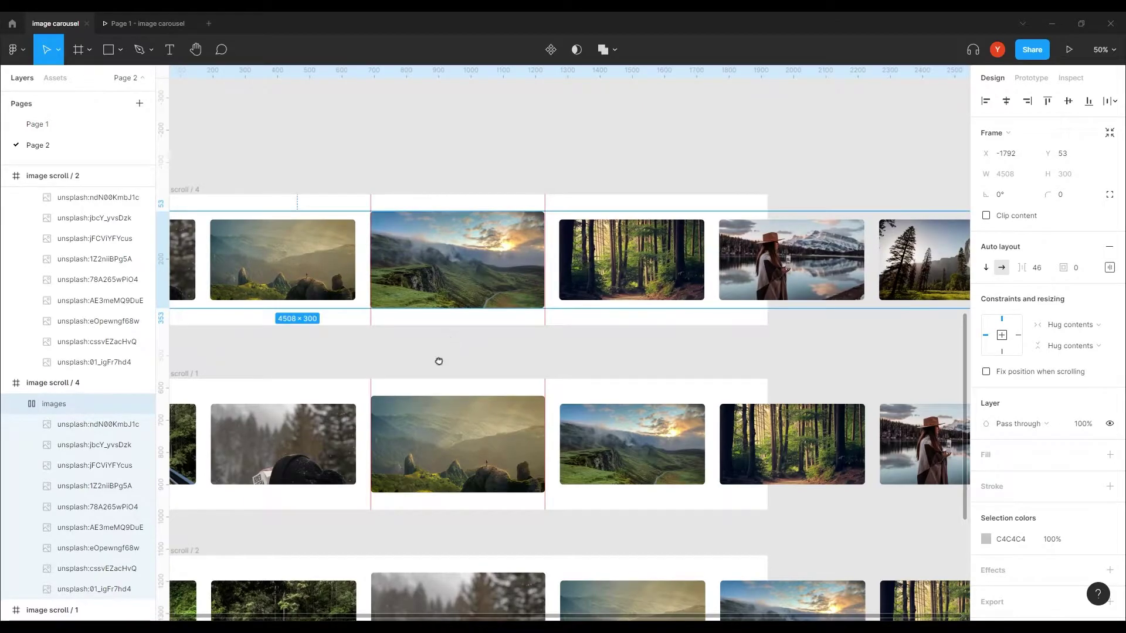
- Duplicate image scroll / 4 above it, creating image scroll / 5
{"action": "left_click_drag", "start_coordinate": [438, 361], "coordinate": [626, 416]}
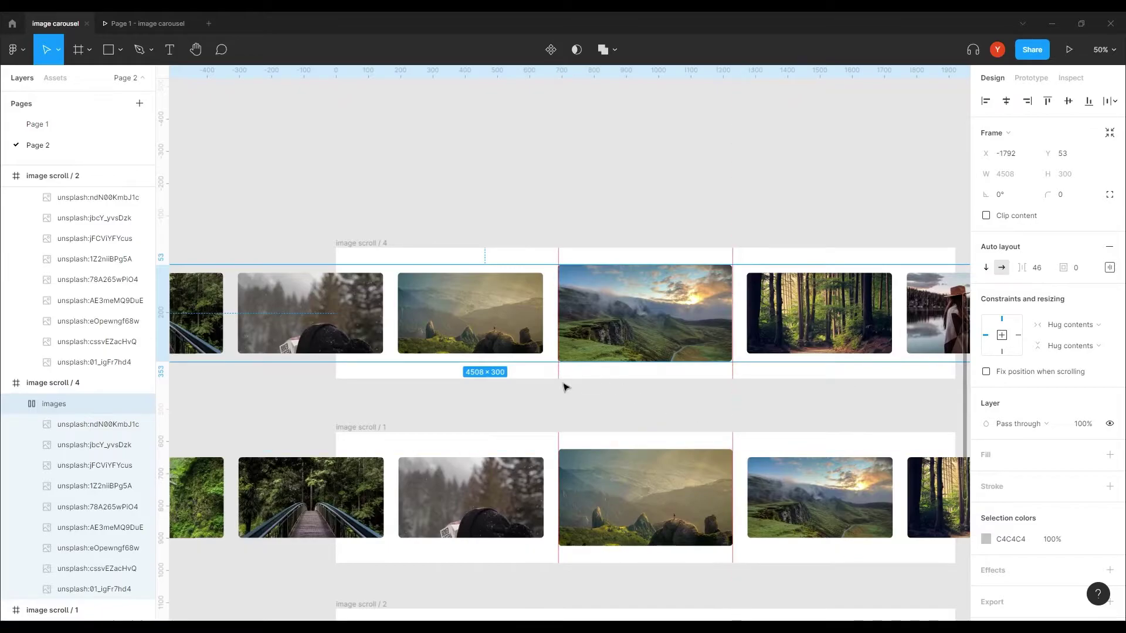
{"action": "left_click_drag", "start_coordinate": [366, 243], "coordinate": [369, 75]}
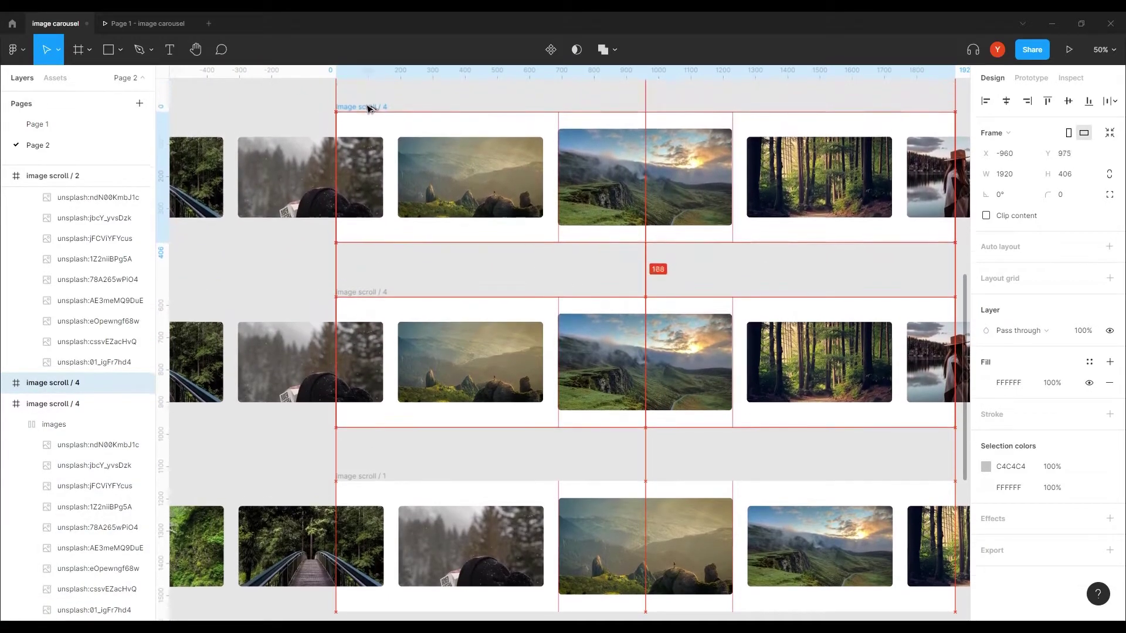
{"action": "left_click_drag", "start_coordinate": [369, 75], "coordinate": [372, 111]}
{"action": "left_click_drag", "start_coordinate": [616, 302], "coordinate": [407, 327]}
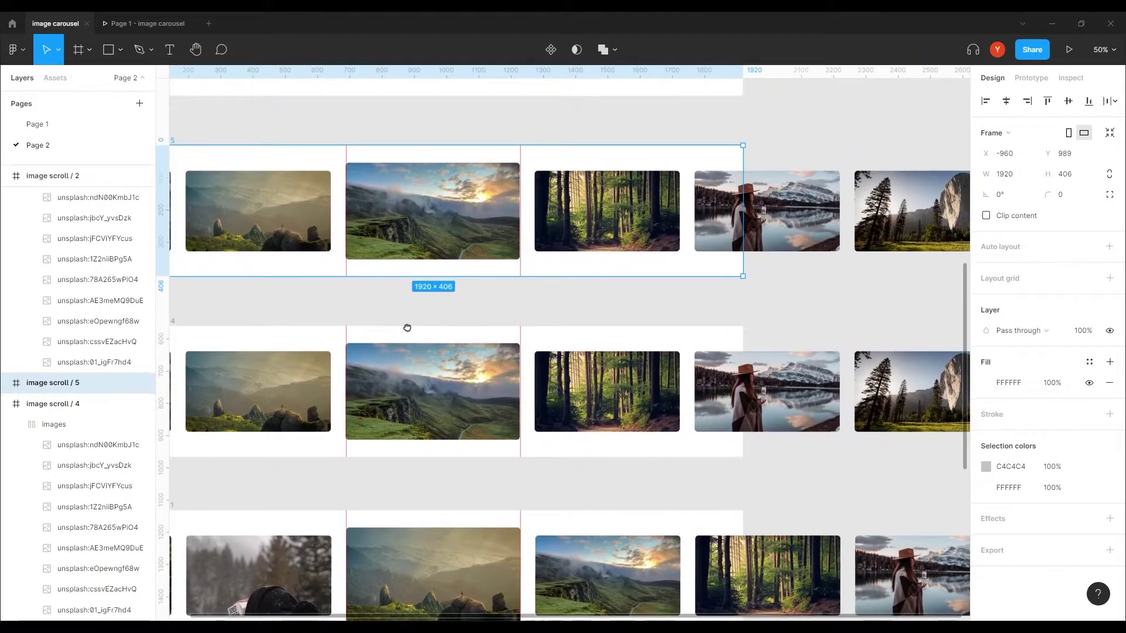
- In image scroll / 5, set the forest photo to 540 wide, the landscape to 450, and centre the forest
{"action": "double_click", "coordinate": [607, 211]}
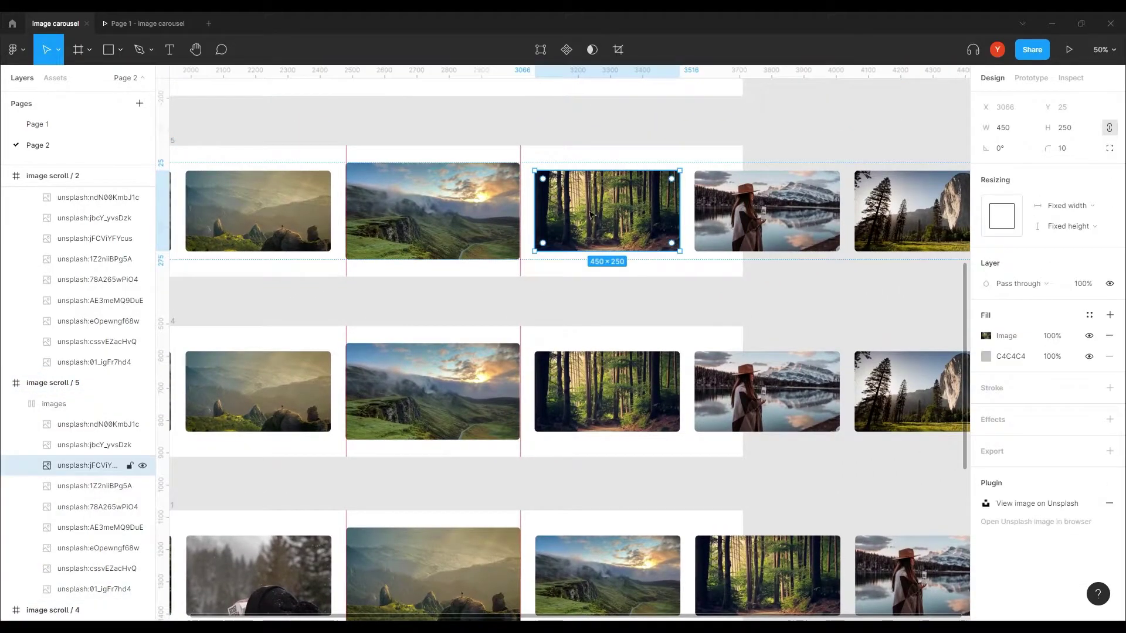
{"action": "left_click", "coordinate": [1015, 132]}
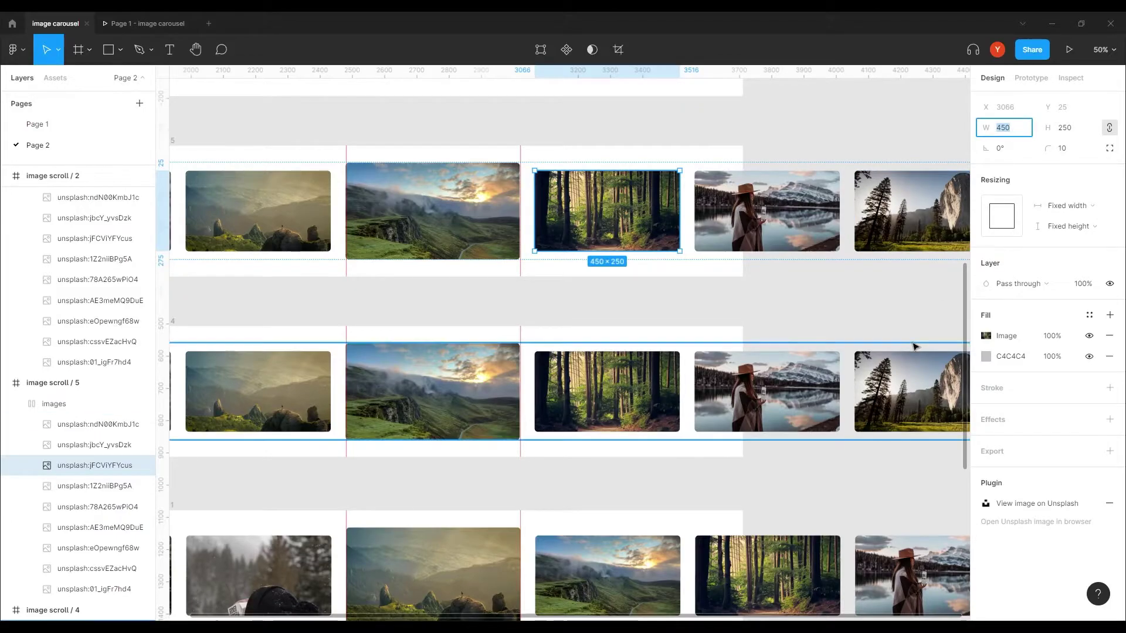
{"action": "type", "text": "540"}
{"action": "key", "text": "Return"}
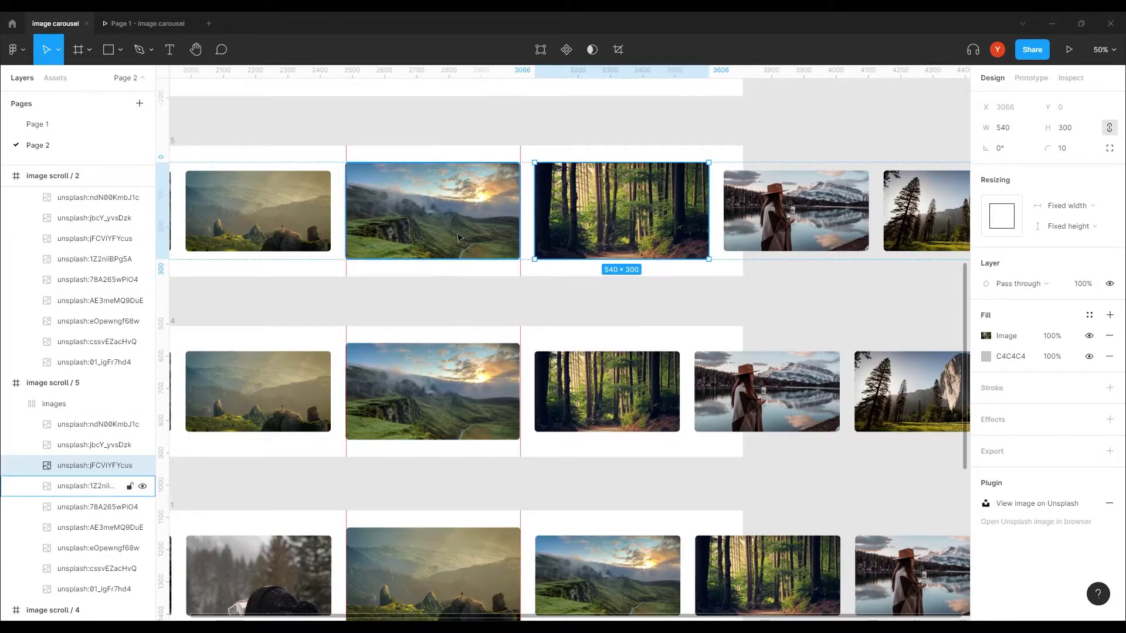
{"action": "left_click", "coordinate": [94, 486]}
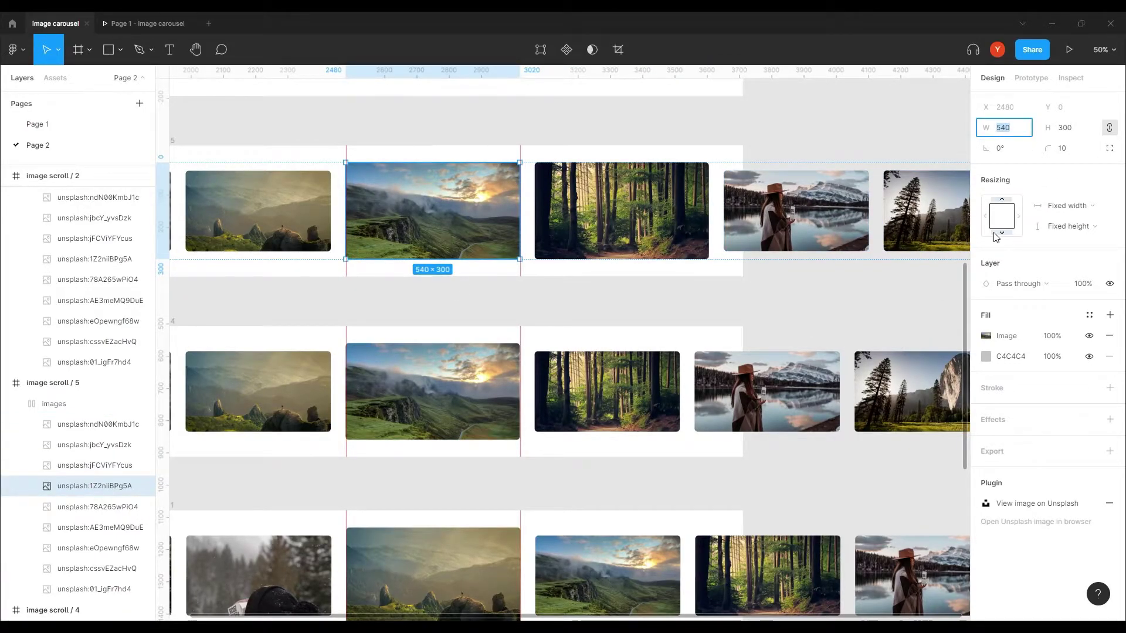
{"action": "type", "text": "450"}
{"action": "key", "text": "Return"}
{"action": "left_click", "coordinate": [455, 312]}
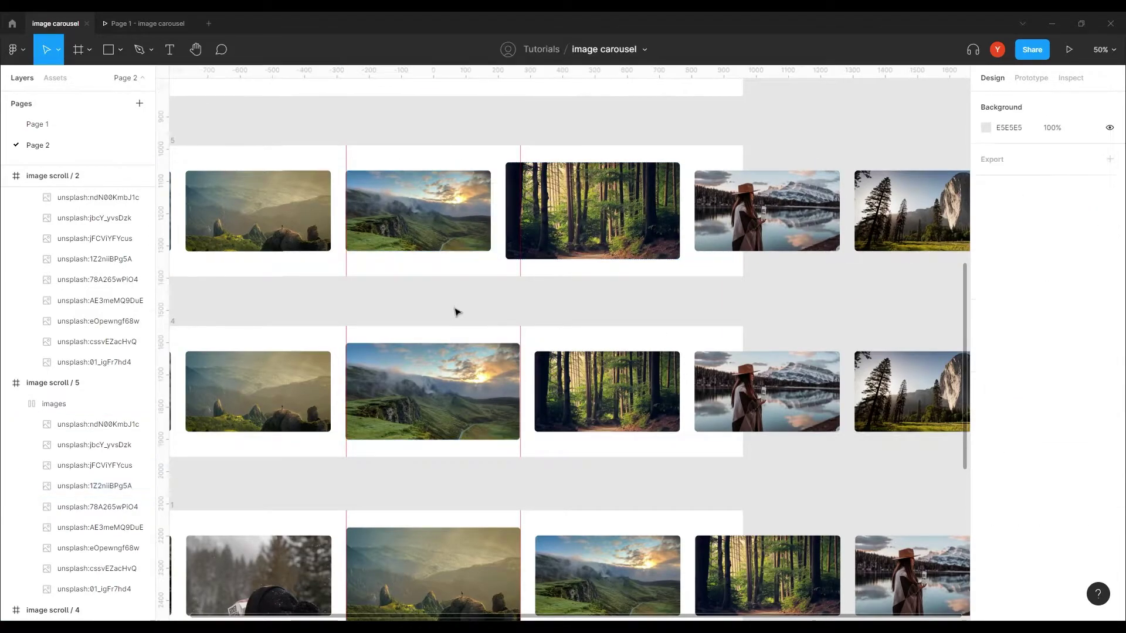
{"action": "left_click_drag", "start_coordinate": [574, 224], "coordinate": [417, 228]}
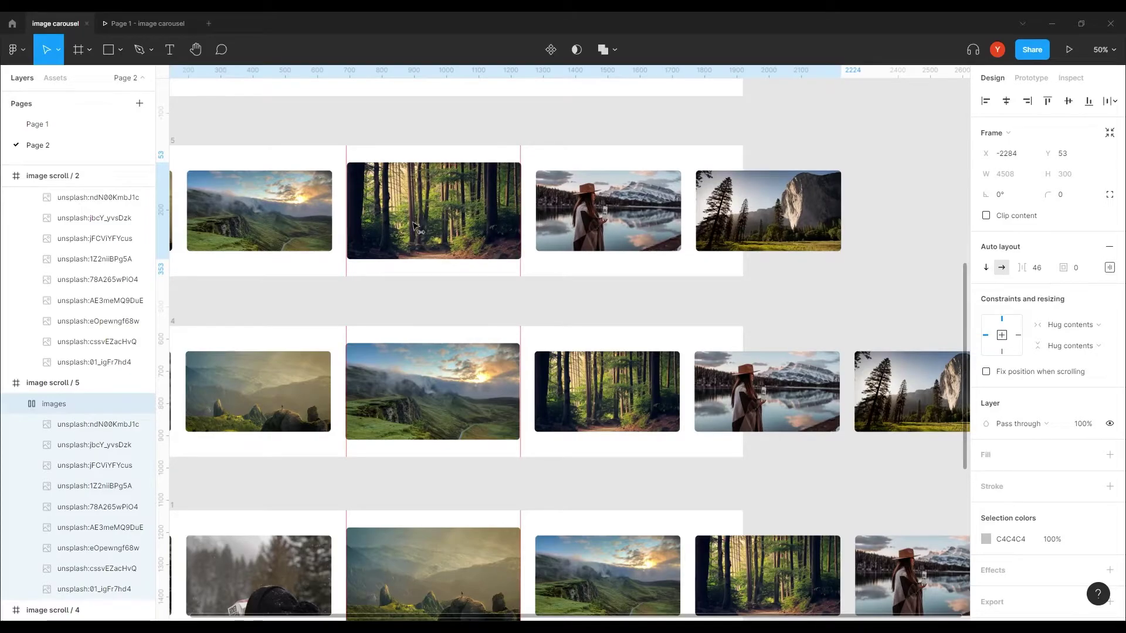
{"action": "left_click", "coordinate": [405, 317]}
- Zoom out and pan to view all five carousel variants
{"action": "mouse_move", "coordinate": [441, 479]}
{"action": "left_mouse_down"}
{"action": "mouse_move", "coordinate": [582, 297]}
{"action": "mouse_move", "coordinate": [601, 305]}
{"action": "left_mouse_up"}
{"action": "key", "text": "minus"}
{"action": "mouse_move", "coordinate": [509, 382]}
{"action": "left_mouse_down"}
{"action": "mouse_move", "coordinate": [509, 259]}
{"action": "mouse_move", "coordinate": [566, 396]}
{"action": "left_mouse_up"}
- Select all five image scroll frames and enable Clip content so each shows only its photos
{"action": "left_click", "coordinate": [484, 158]}
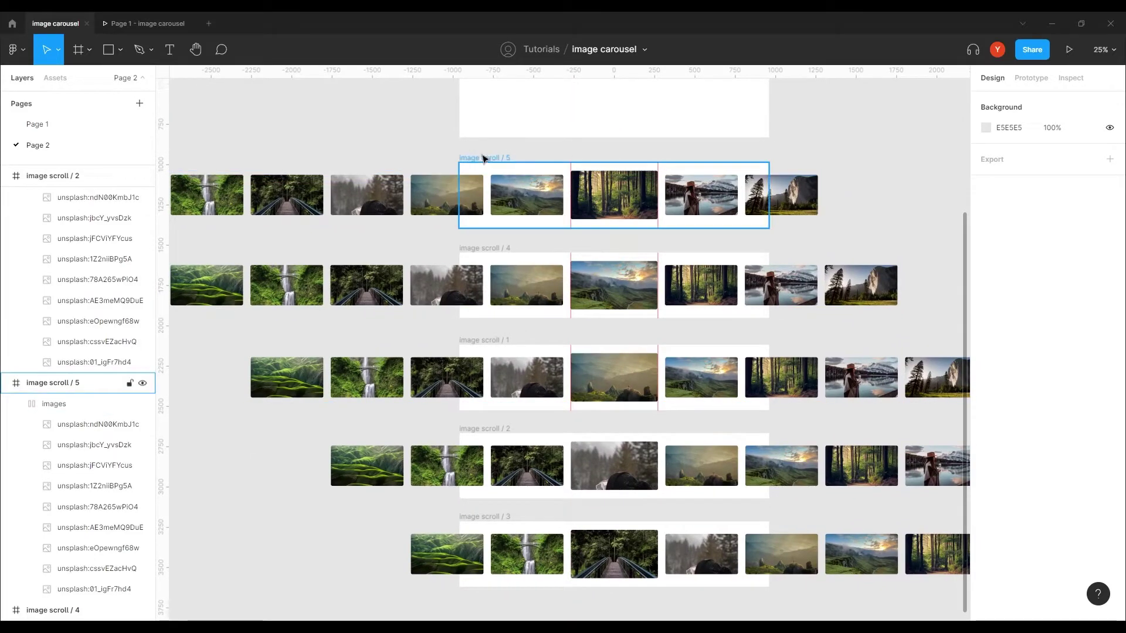
{"action": "left_click", "coordinate": [479, 248], "text": "shift"}
{"action": "left_click", "coordinate": [479, 340], "text": "shift"}
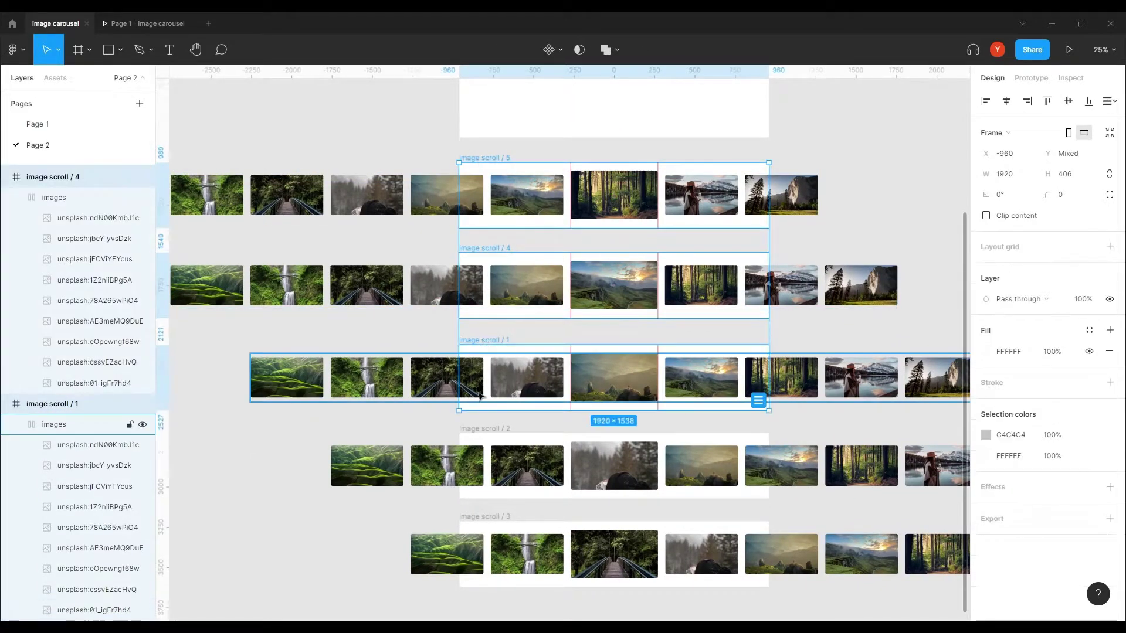
{"action": "left_click", "coordinate": [482, 429], "text": "shift"}
{"action": "left_click", "coordinate": [483, 517], "text": "shift"}
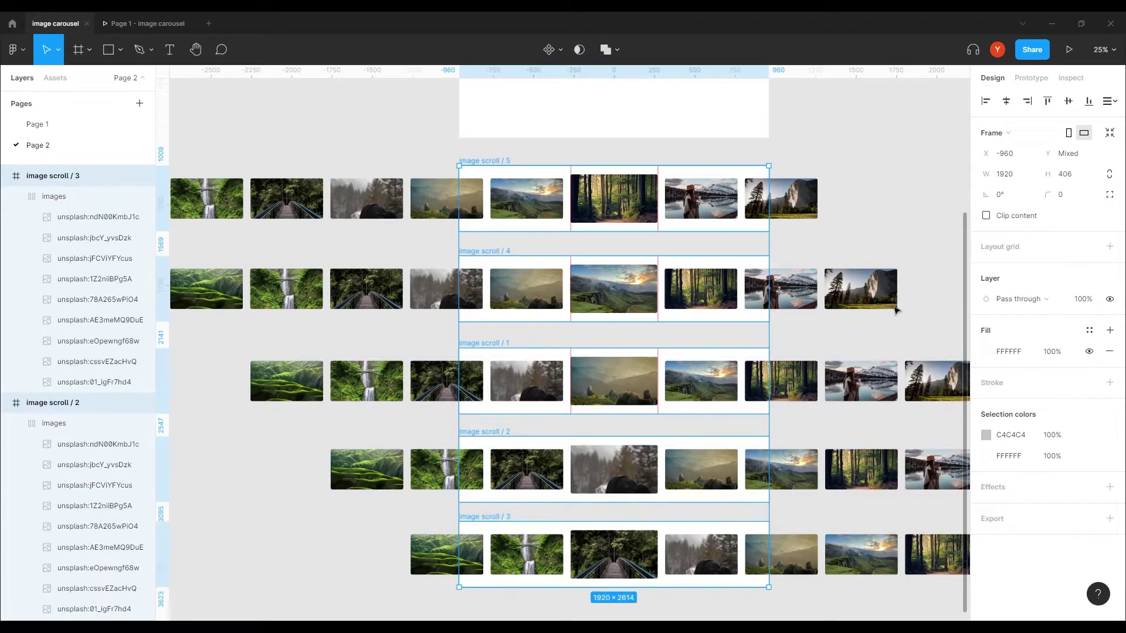
{"action": "left_click", "coordinate": [986, 215]}
{"action": "scroll", "coordinate": [441, 359], "scroll_direction": "down", "scroll_amount": 2}
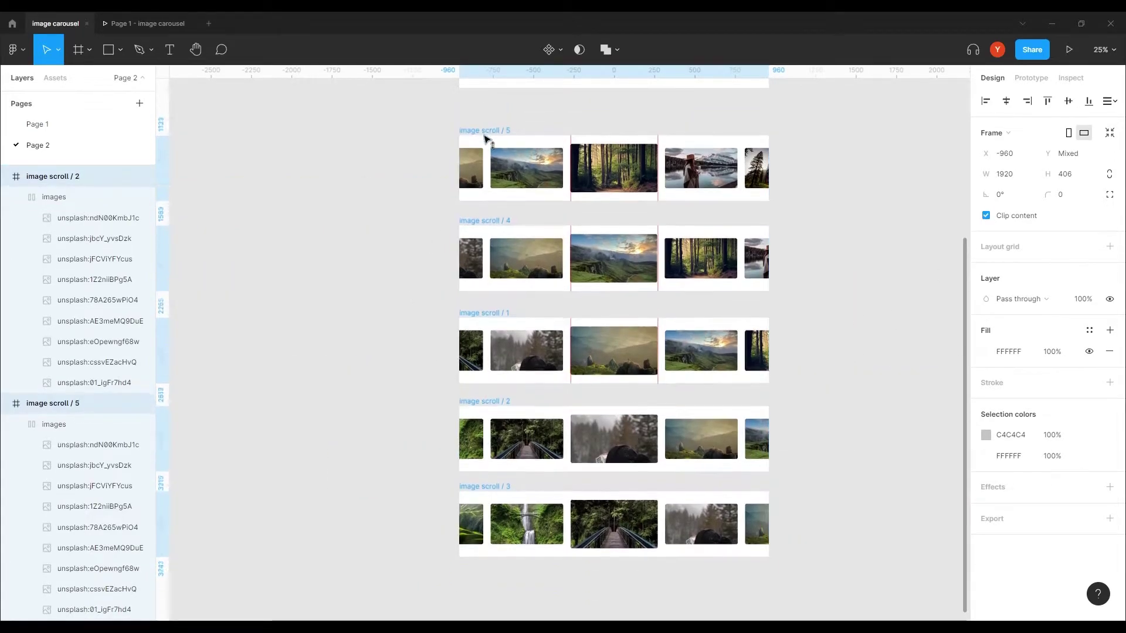
{"action": "left_click_drag", "start_coordinate": [484, 112], "coordinate": [484, 189]}
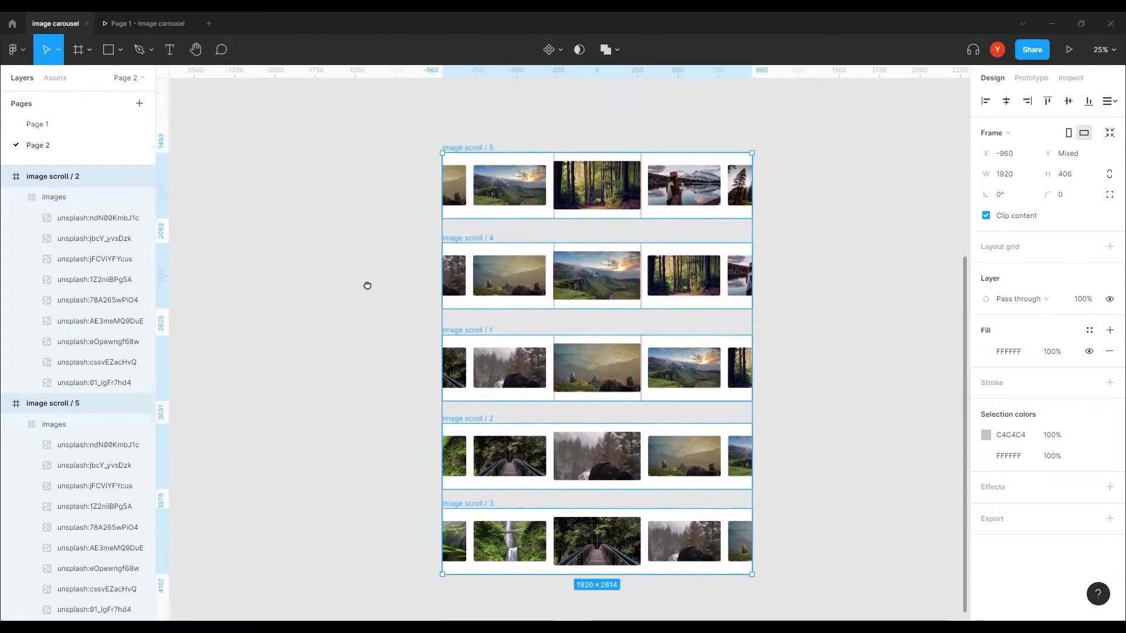
{"action": "left_click_drag", "start_coordinate": [378, 281], "coordinate": [369, 310]}
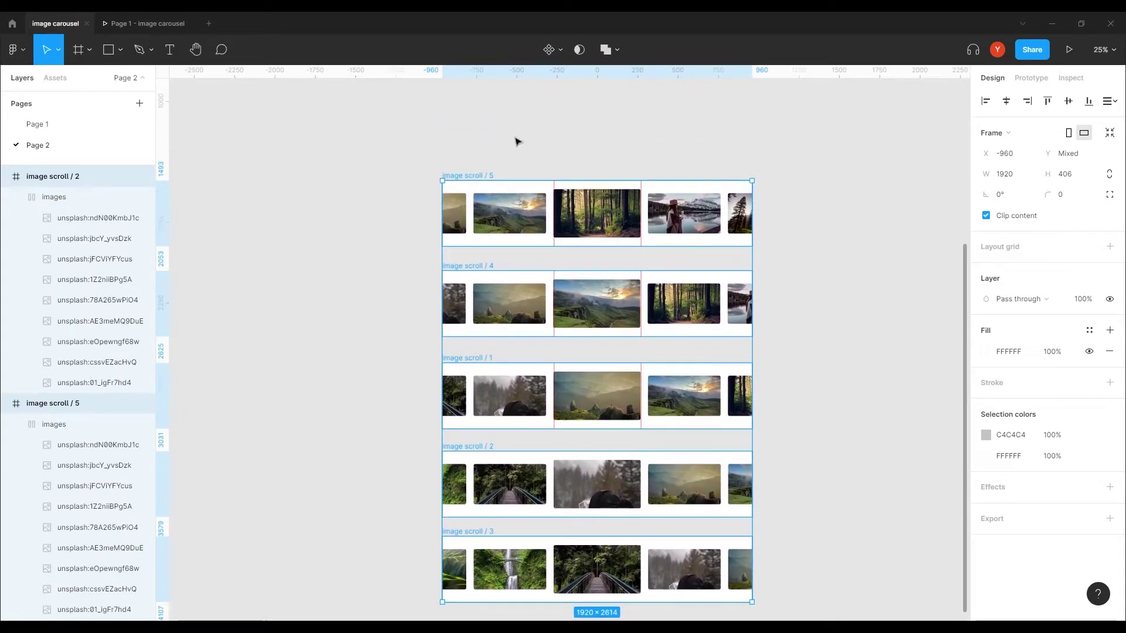
- Combine the five frames into an image scroll component set with 5 variants
{"action": "left_click", "coordinate": [561, 51]}
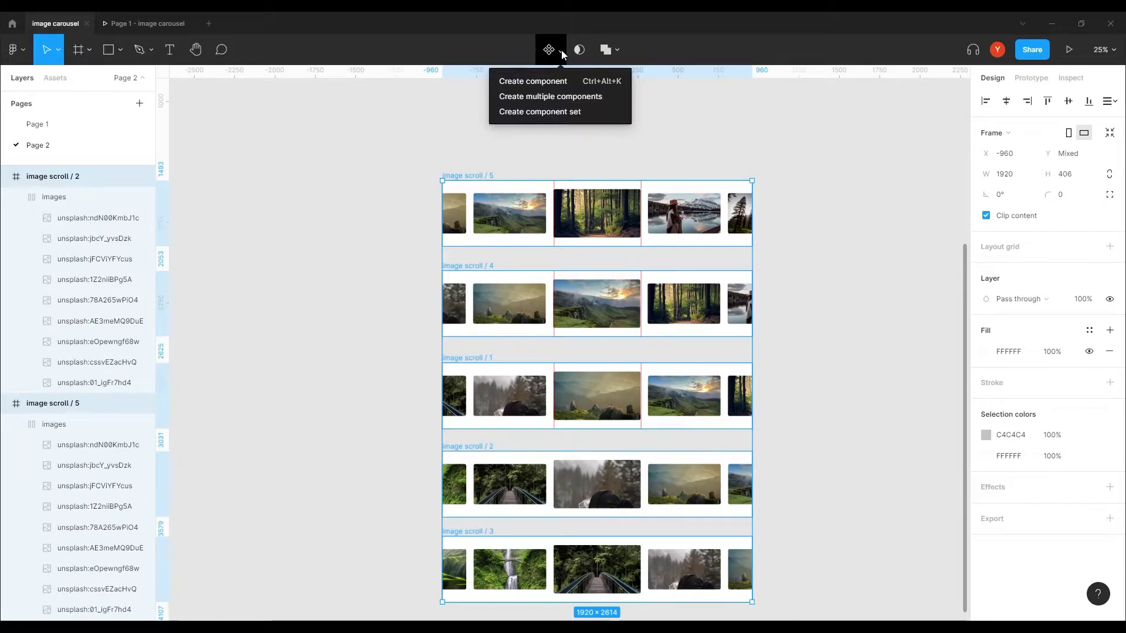
{"action": "left_click", "coordinate": [528, 112]}
{"action": "scroll", "coordinate": [352, 340], "scroll_direction": "down", "scroll_amount": 1}
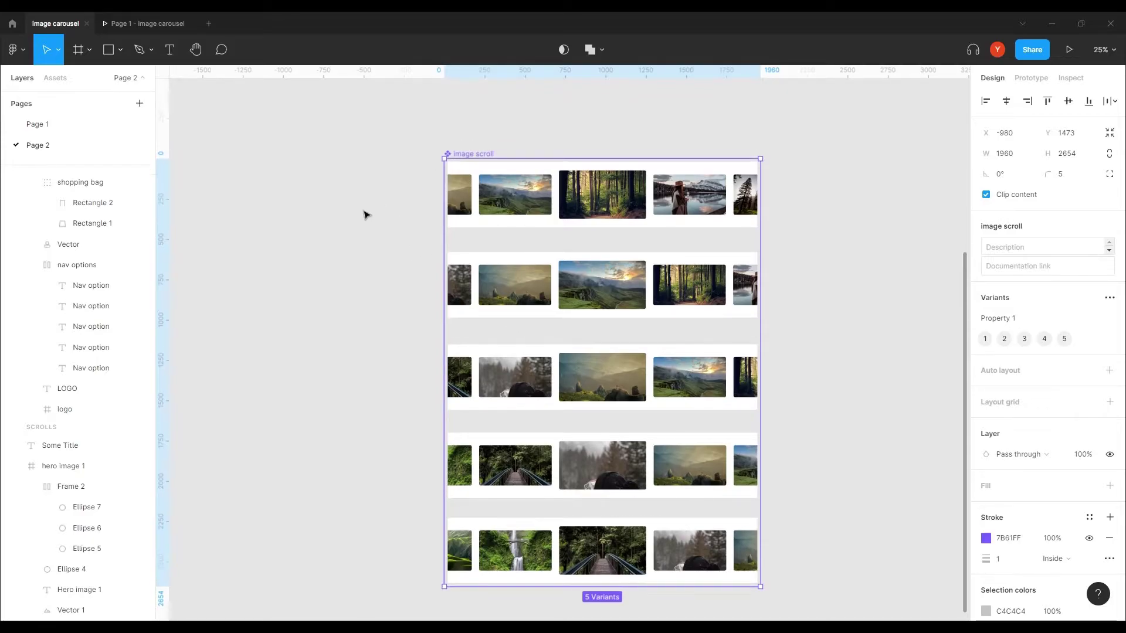
{"action": "scroll", "coordinate": [364, 234], "scroll_direction": "up", "scroll_amount": 1}
{"action": "scroll", "coordinate": [392, 284], "scroll_direction": "up", "scroll_amount": 4}
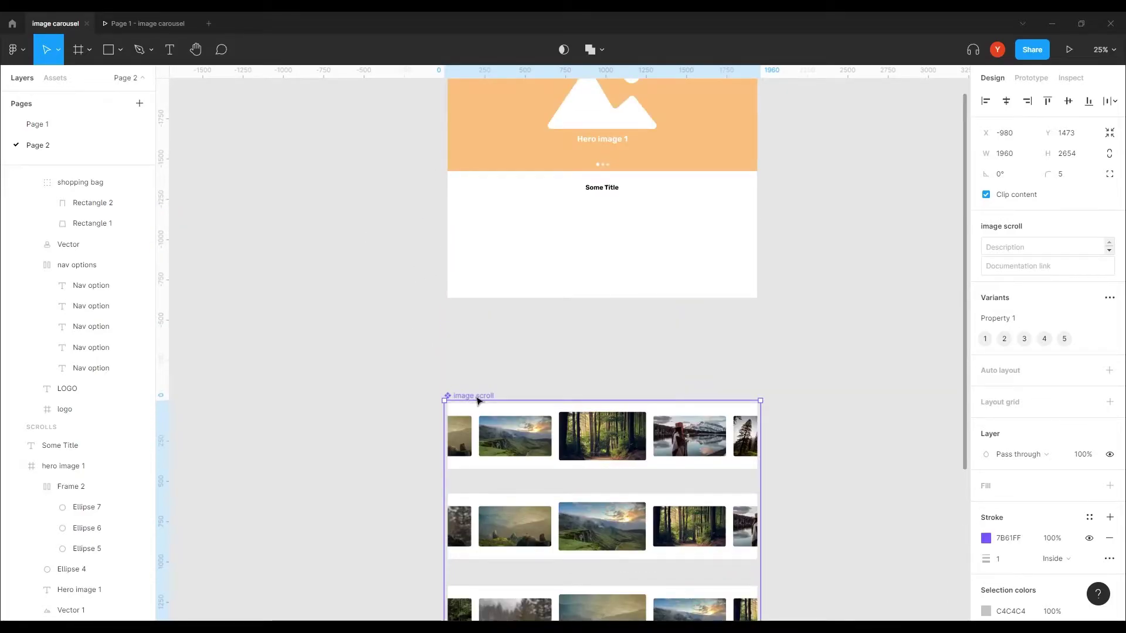
- Move the image scroll component set further down the page
{"action": "left_click_drag", "start_coordinate": [470, 398], "coordinate": [470, 420]}
{"action": "scroll", "coordinate": [410, 290], "scroll_direction": "down", "scroll_amount": 2}
{"action": "left_click_drag", "start_coordinate": [410, 290], "coordinate": [418, 219]}
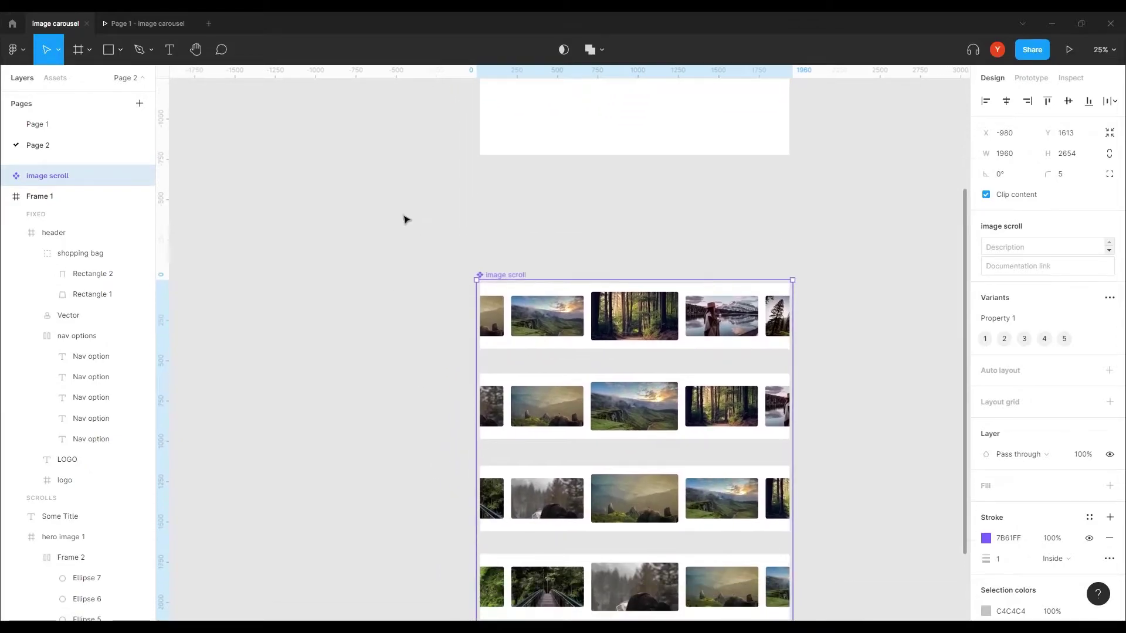
{"action": "left_click", "coordinate": [78, 50]}
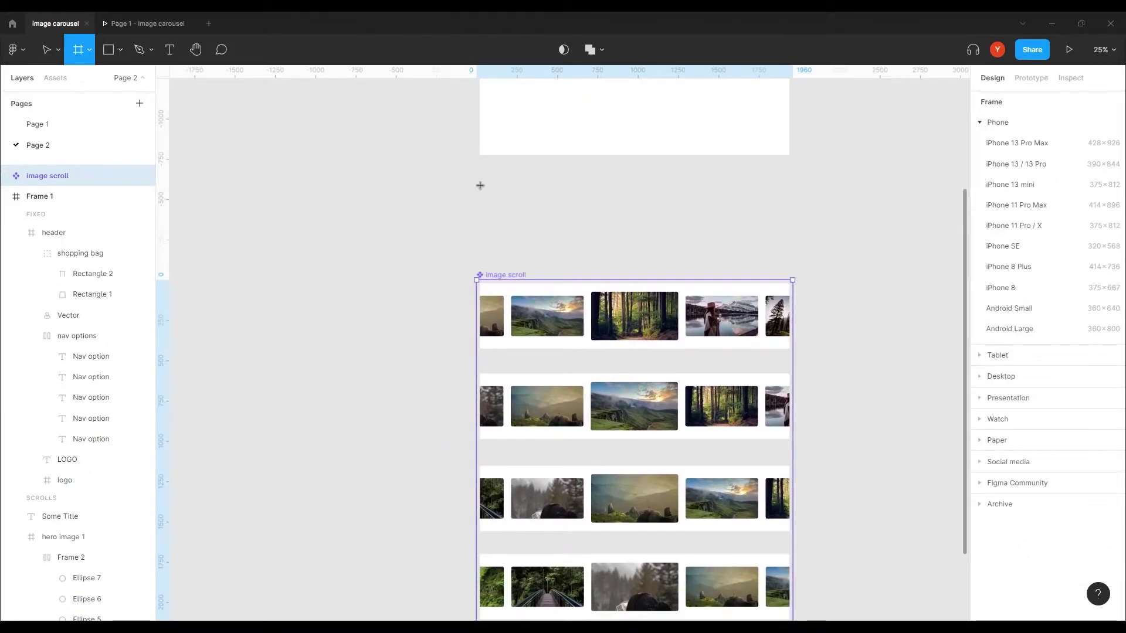
- Draw a 1920×140 frame above the component set and name it 'scroll arrows / hover'
{"action": "mouse_move", "coordinate": [480, 185]}
{"action": "left_mouse_down"}
{"action": "mouse_move", "coordinate": [512, 210]}
{"action": "mouse_move", "coordinate": [790, 231]}
{"action": "left_mouse_up"}
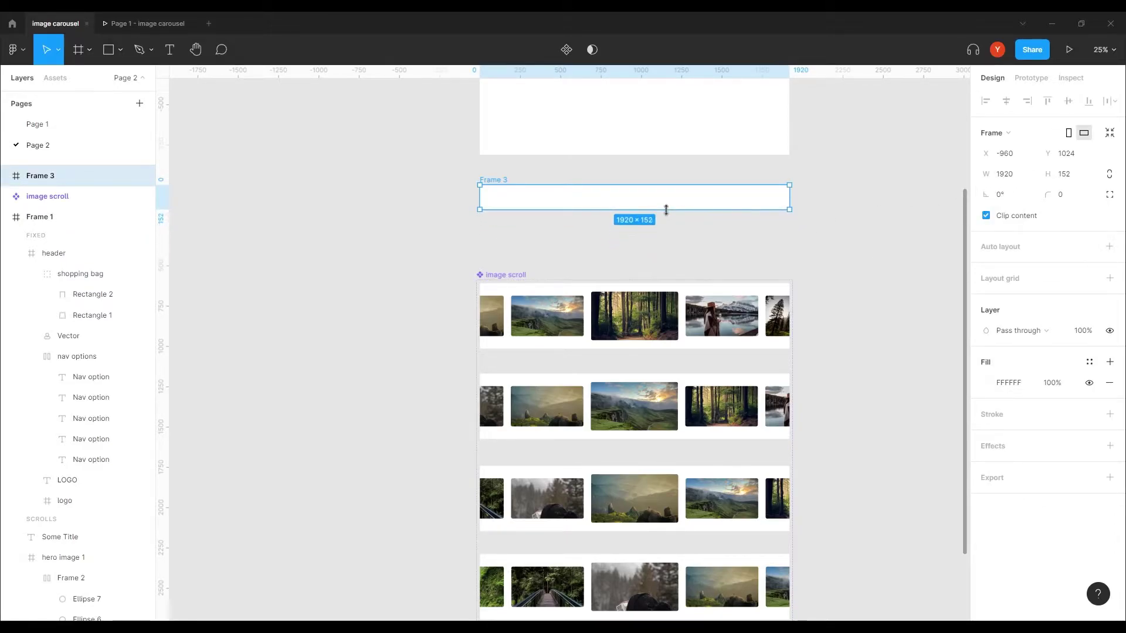
{"action": "left_click_drag", "start_coordinate": [673, 230], "coordinate": [739, 220]}
{"action": "left_click", "coordinate": [1063, 174]}
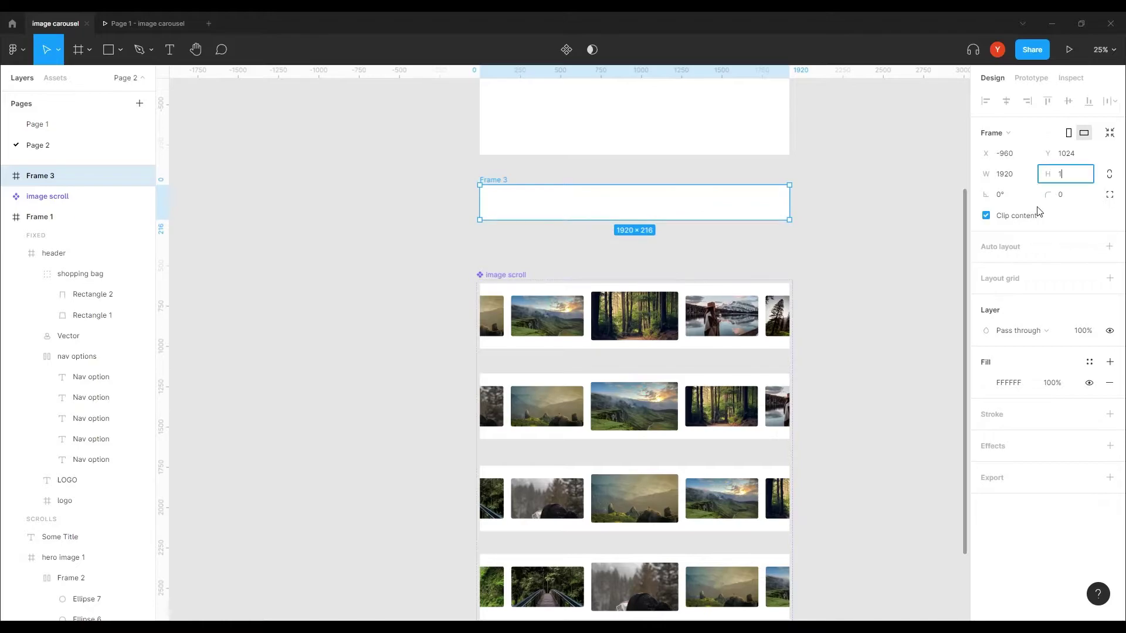
{"action": "type", "text": "40"}
{"action": "key", "text": "Return"}
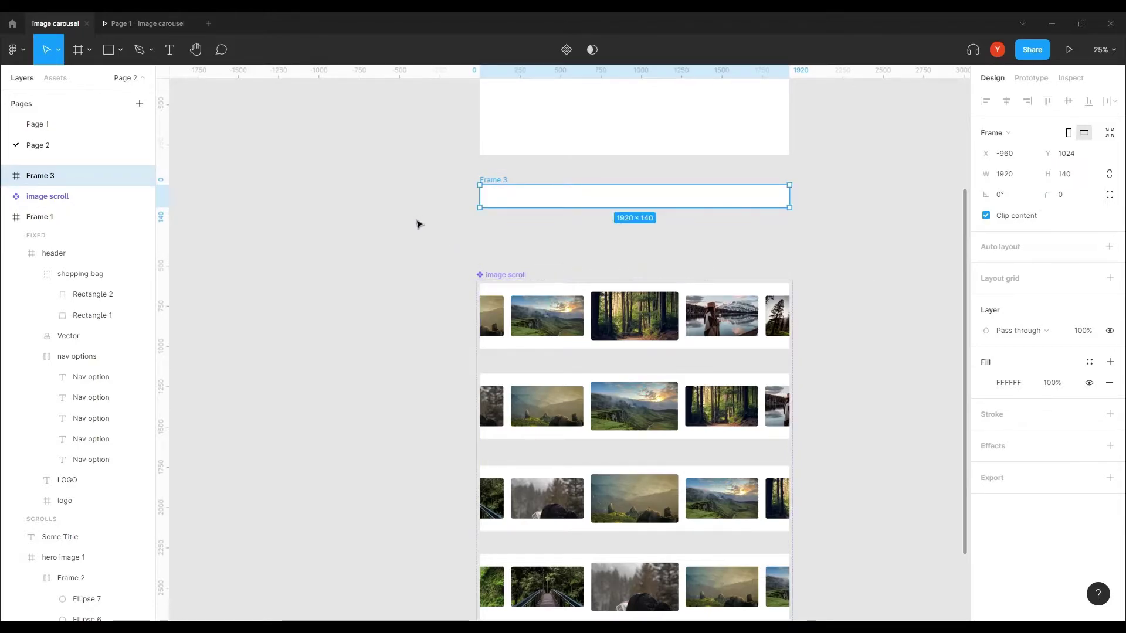
{"action": "double_click", "coordinate": [42, 177]}
{"action": "type", "text": "scroll arrows / hover"}
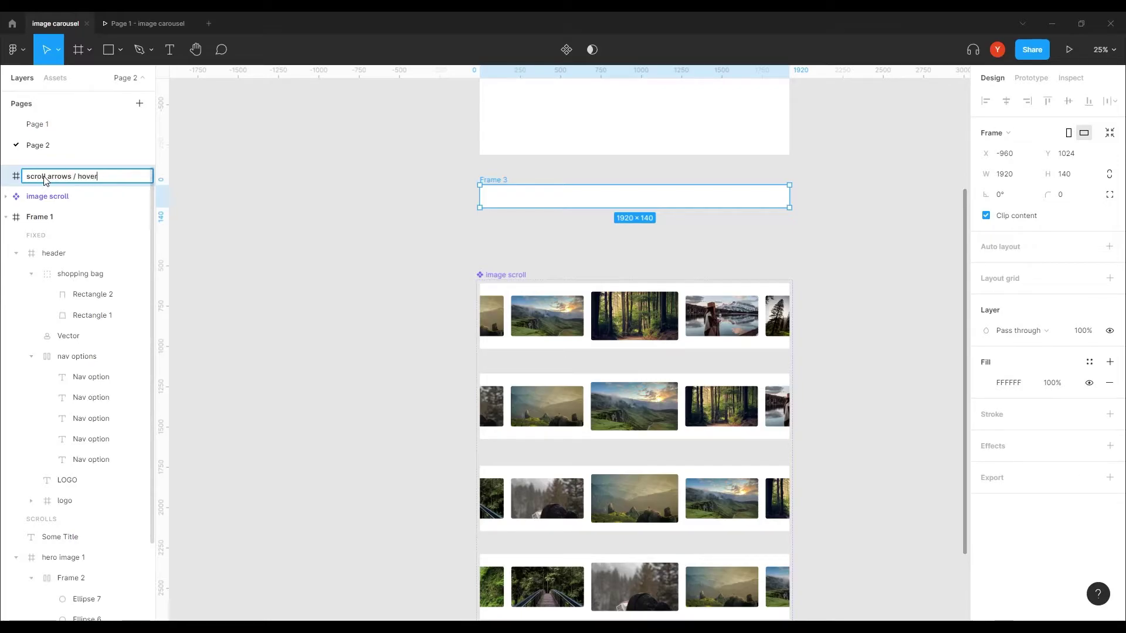
{"action": "key", "text": "Return"}
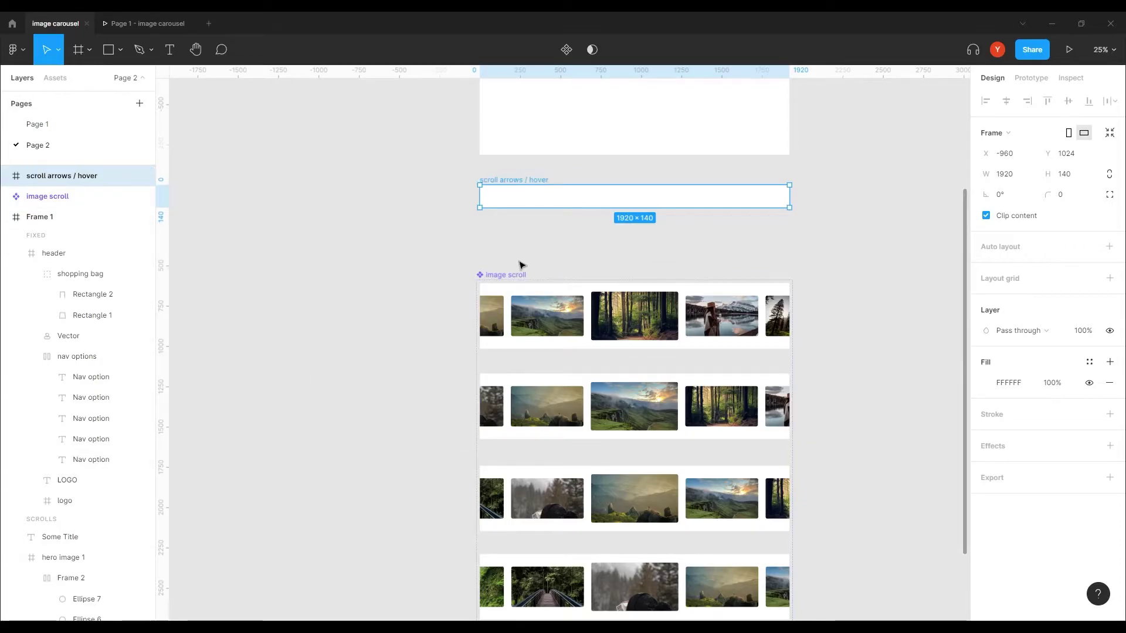
{"action": "key", "text": "ctrl+equal"}
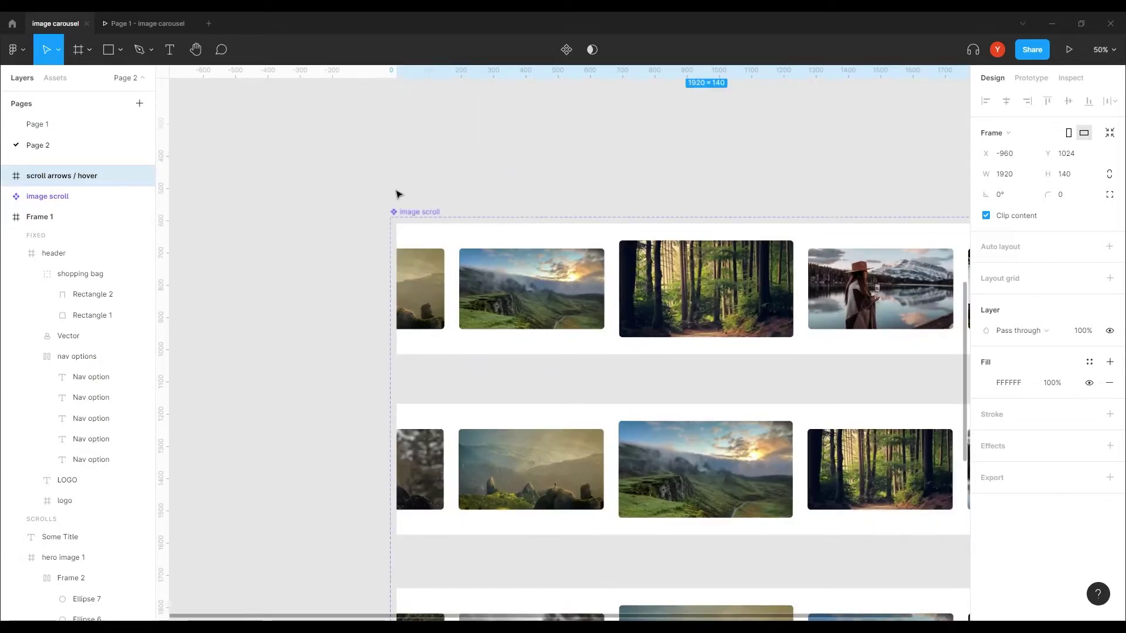
{"action": "left_click_drag", "start_coordinate": [397, 193], "coordinate": [372, 417]}
{"action": "mouse_move", "coordinate": [567, 369]}
{"action": "left_mouse_down"}
{"action": "mouse_move", "coordinate": [470, 357]}
{"action": "mouse_move", "coordinate": [575, 335]}
{"action": "left_mouse_up"}
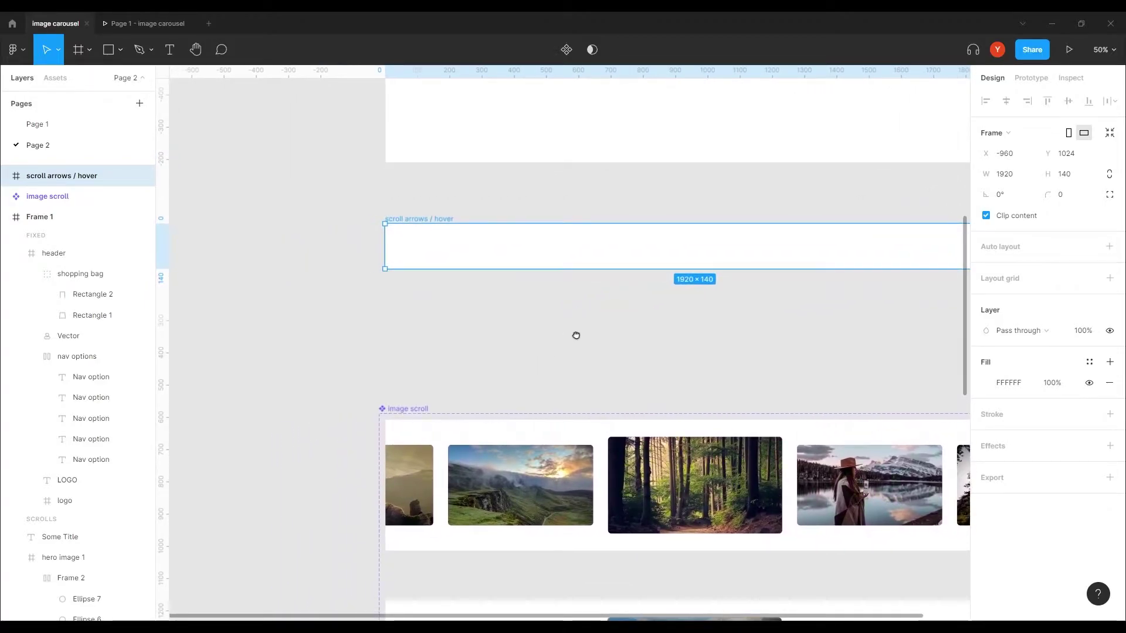
- Draw a 60×60 frame and place it over the first carousel image
{"action": "left_click", "coordinate": [80, 51]}
{"action": "left_click_drag", "start_coordinate": [406, 301], "coordinate": [433, 327]}
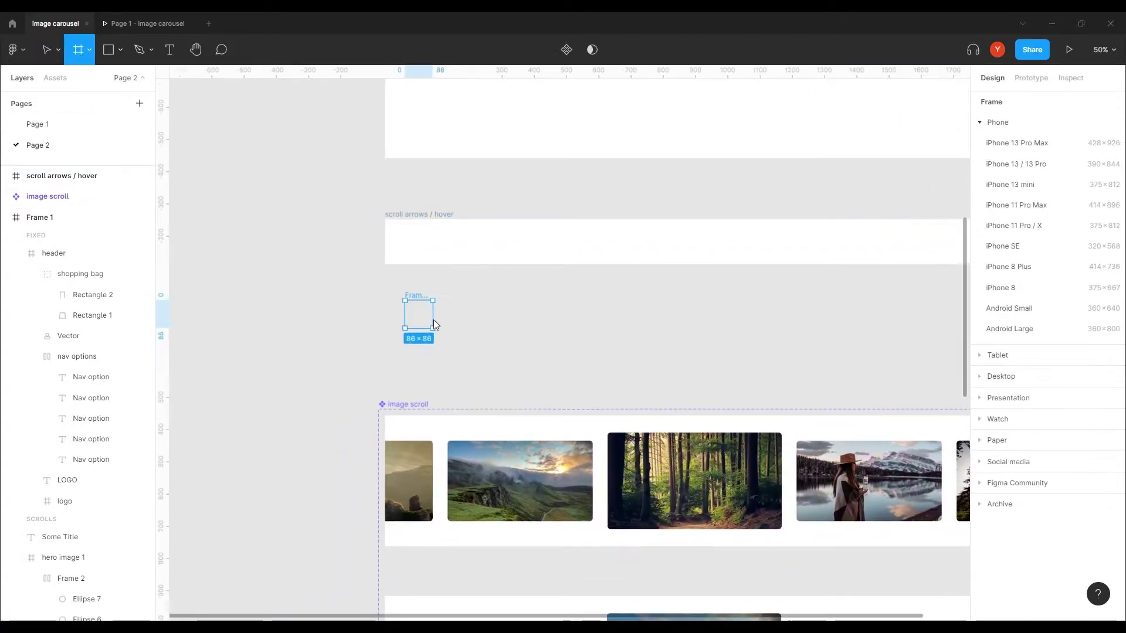
{"action": "left_click", "coordinate": [1004, 174]}
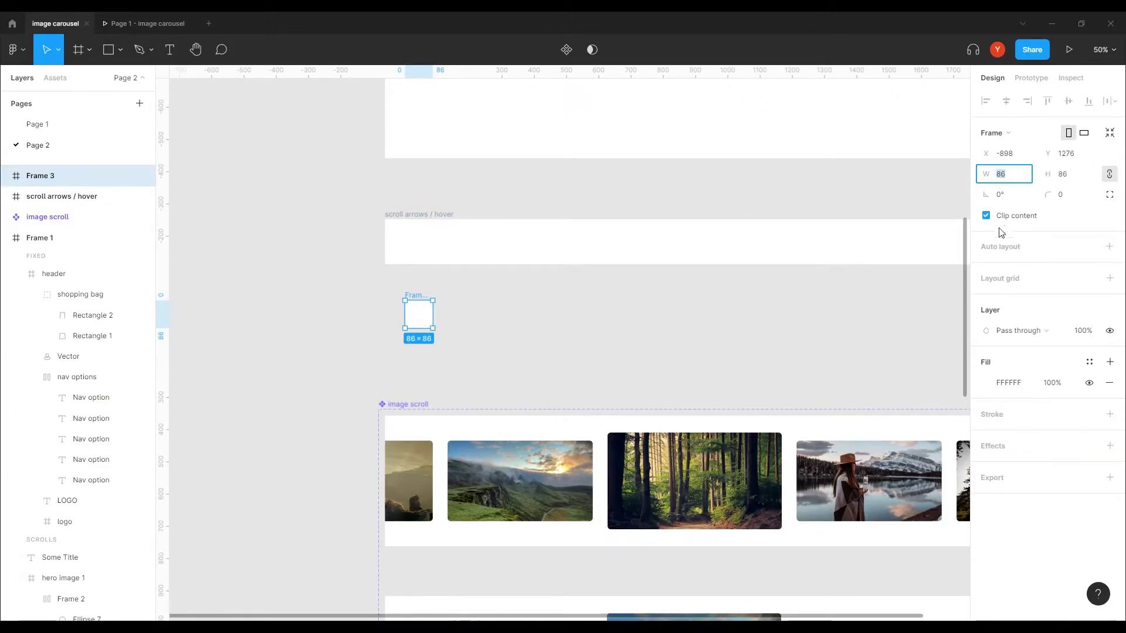
{"action": "type", "text": "60"}
{"action": "key", "text": "Return"}
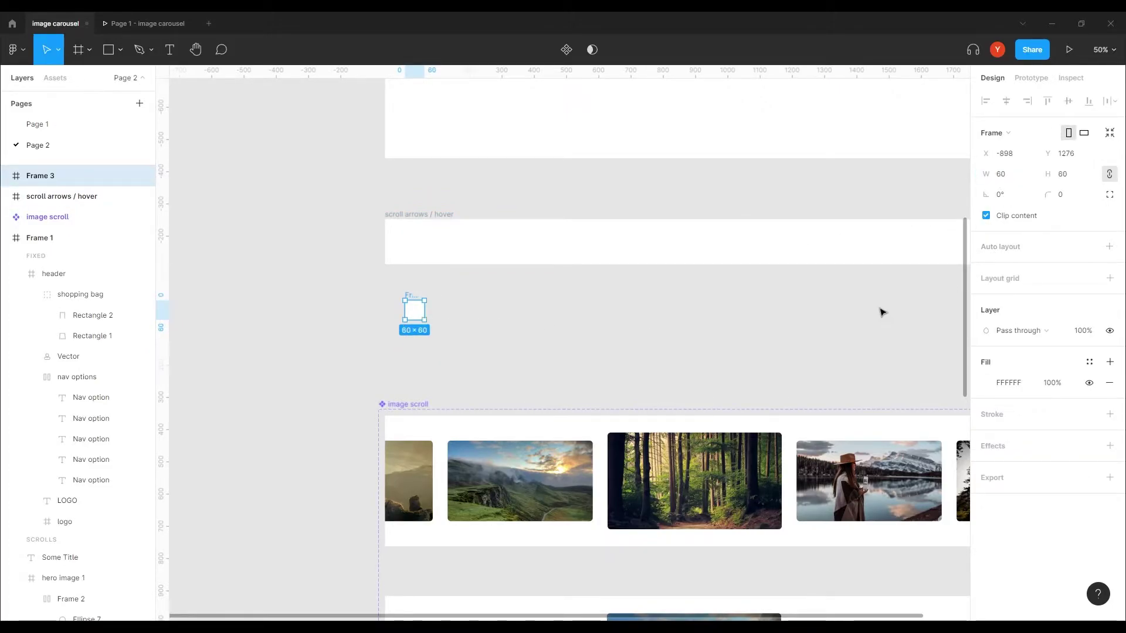
{"action": "scroll", "coordinate": [583, 350], "scroll_direction": "up", "scroll_amount": 3}
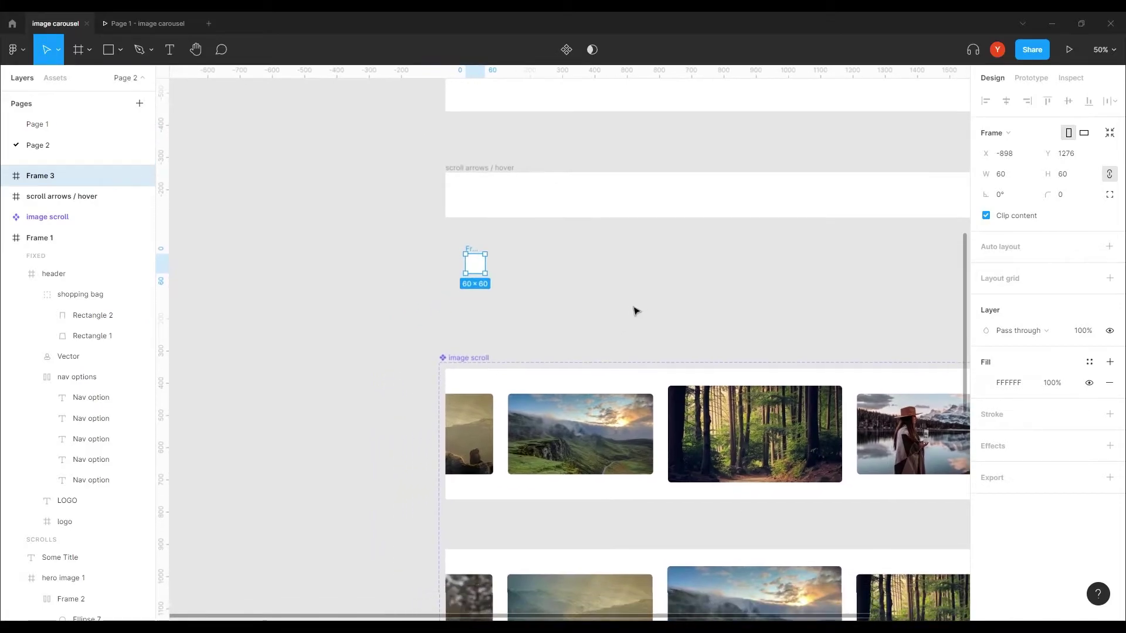
{"action": "scroll", "coordinate": [635, 312], "scroll_direction": "up", "scroll_amount": 3}
{"action": "scroll", "coordinate": [533, 289], "scroll_direction": "up", "scroll_amount": 3}
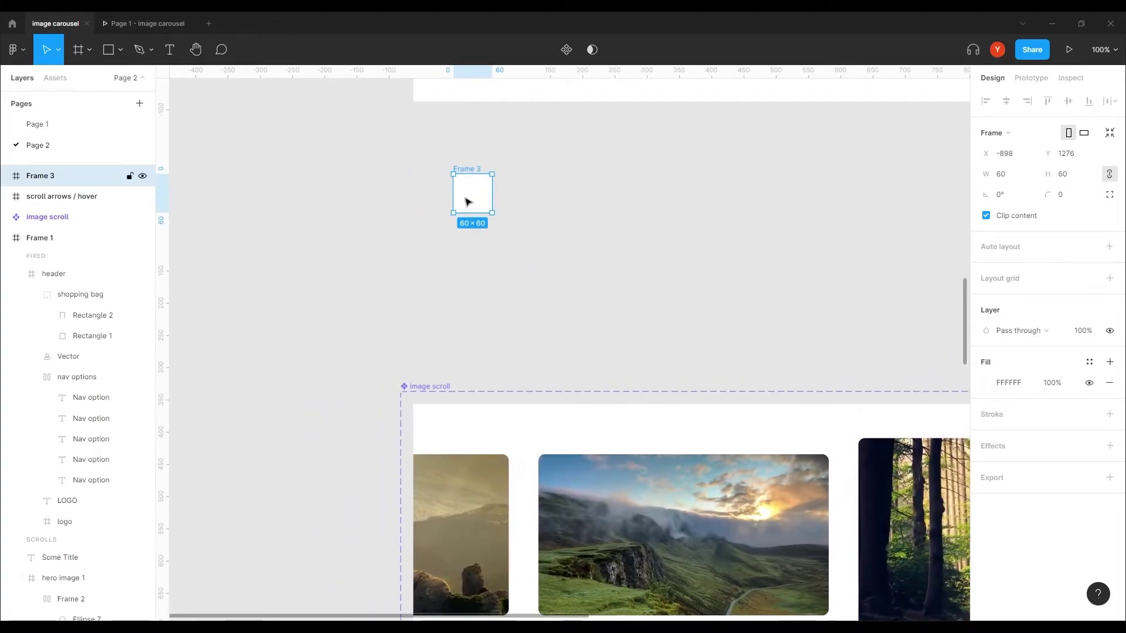
{"action": "mouse_move", "coordinate": [464, 203]}
{"action": "left_mouse_down"}
{"action": "mouse_move", "coordinate": [439, 547]}
{"action": "mouse_move", "coordinate": [479, 316]}
{"action": "left_mouse_up"}
{"action": "mouse_move", "coordinate": [485, 380]}
{"action": "left_mouse_down"}
{"action": "mouse_move", "coordinate": [454, 545]}
{"action": "mouse_move", "coordinate": [478, 214]}
{"action": "left_mouse_up"}
- Rename the small frame to 'left arrow'
{"action": "scroll", "coordinate": [417, 251], "scroll_direction": "up", "scroll_amount": 2}
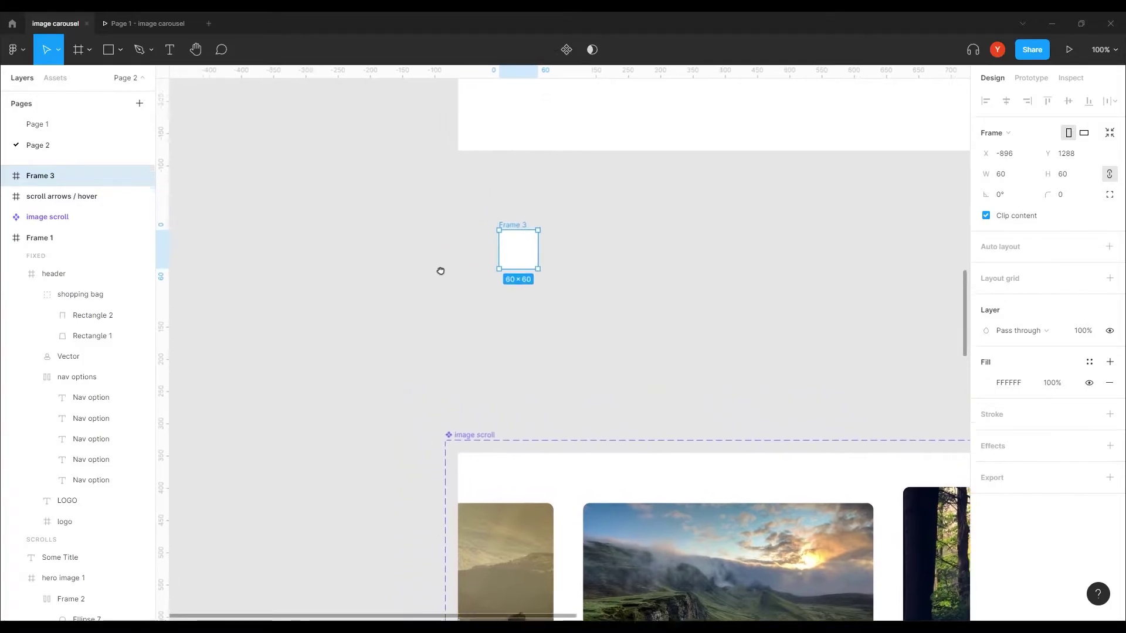
{"action": "scroll", "coordinate": [440, 272], "scroll_direction": "up", "scroll_amount": 1}
{"action": "double_click", "coordinate": [40, 177]}
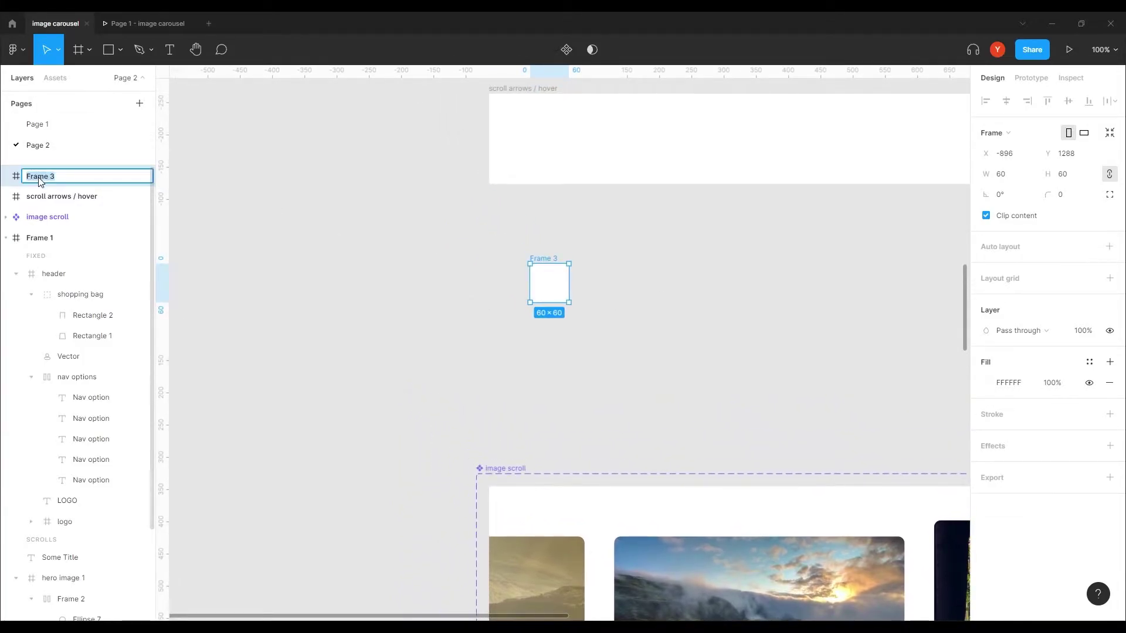
{"action": "type", "text": "left arrow"}
{"action": "key", "text": "Return"}
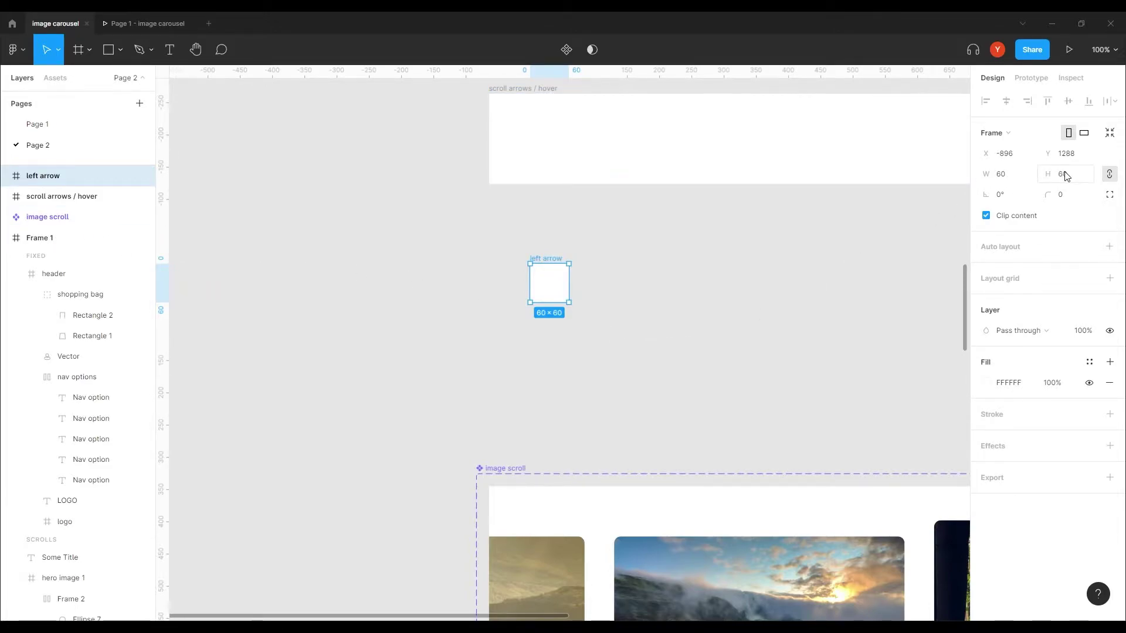
- Resize the left arrow frame to 61×61 with corner radius 30, making a circle
{"action": "key", "text": "Up"}
{"action": "key", "text": "Up"}
{"action": "key", "text": "Up"}
{"action": "key", "text": "Up"}
{"action": "key", "text": "Up"}
{"action": "key", "text": "Up"}
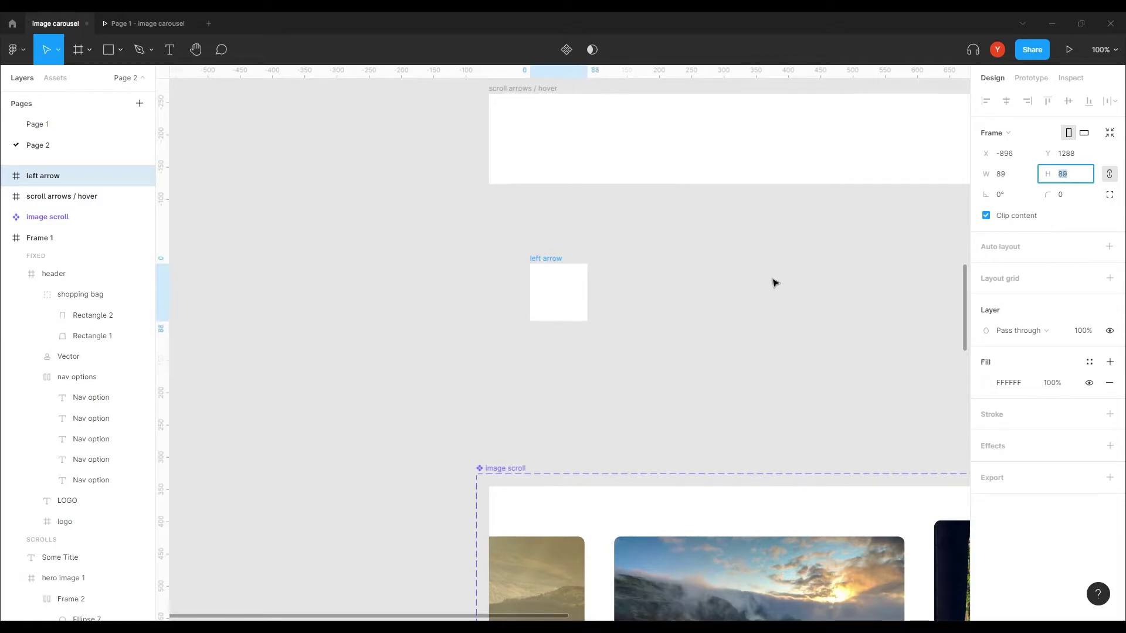
{"action": "key", "text": "Up"}
{"action": "key", "text": "Up"}
{"action": "key", "text": "Up"}
{"action": "type", "text": "61"}
{"action": "key", "text": "Return"}
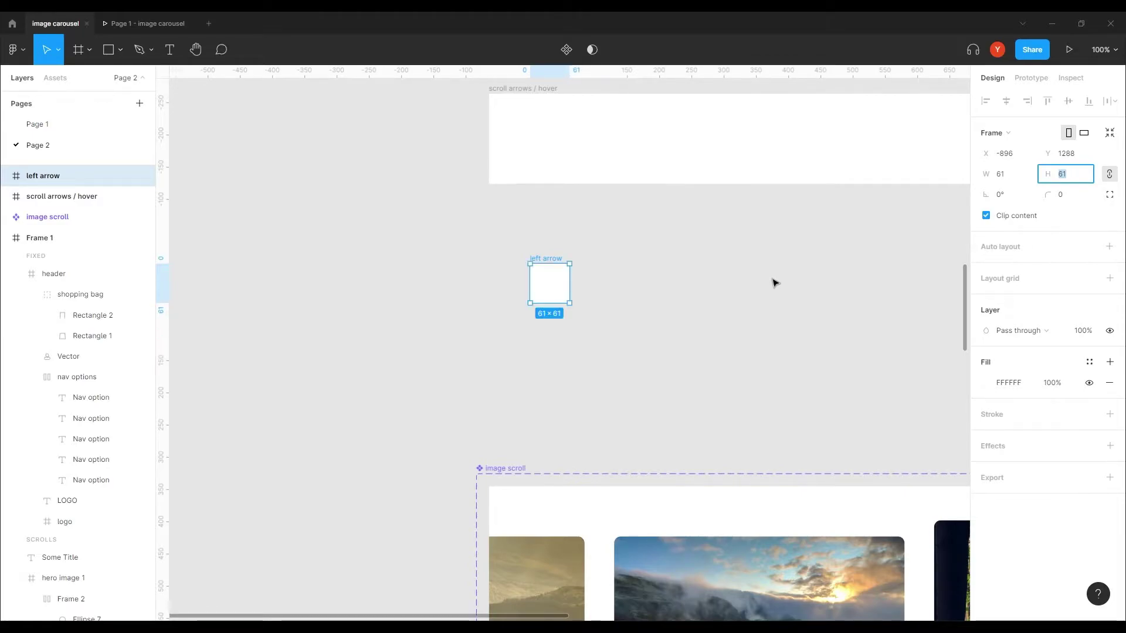
{"action": "left_click", "coordinate": [1067, 195]}
{"action": "type", "text": "3"}
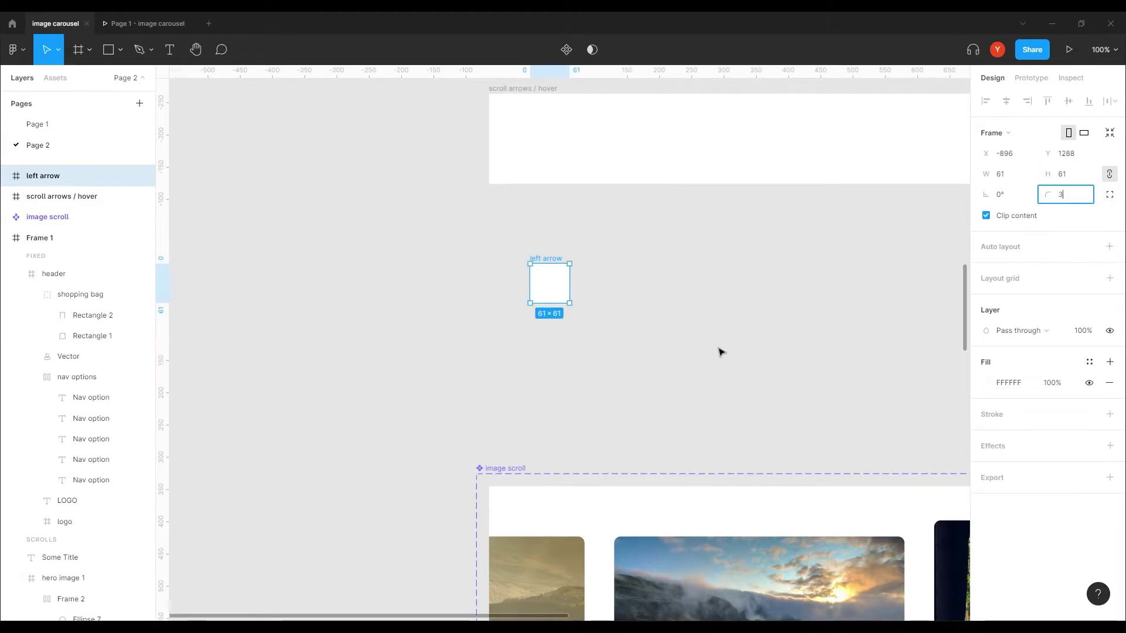
{"action": "type", "text": "0"}
{"action": "key", "text": "Return"}
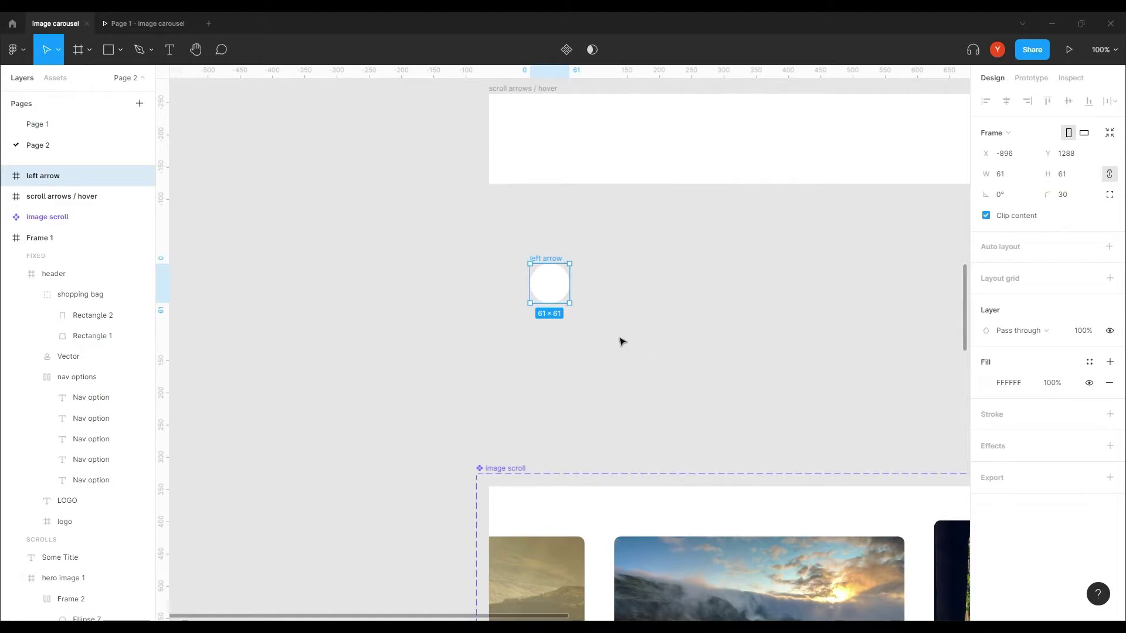
{"action": "key", "text": "shift+2"}
- Pen-draw a left-pointing '<' arrow with a horizontal shaft, centred inside the white circle
{"action": "left_click", "coordinate": [139, 50]}
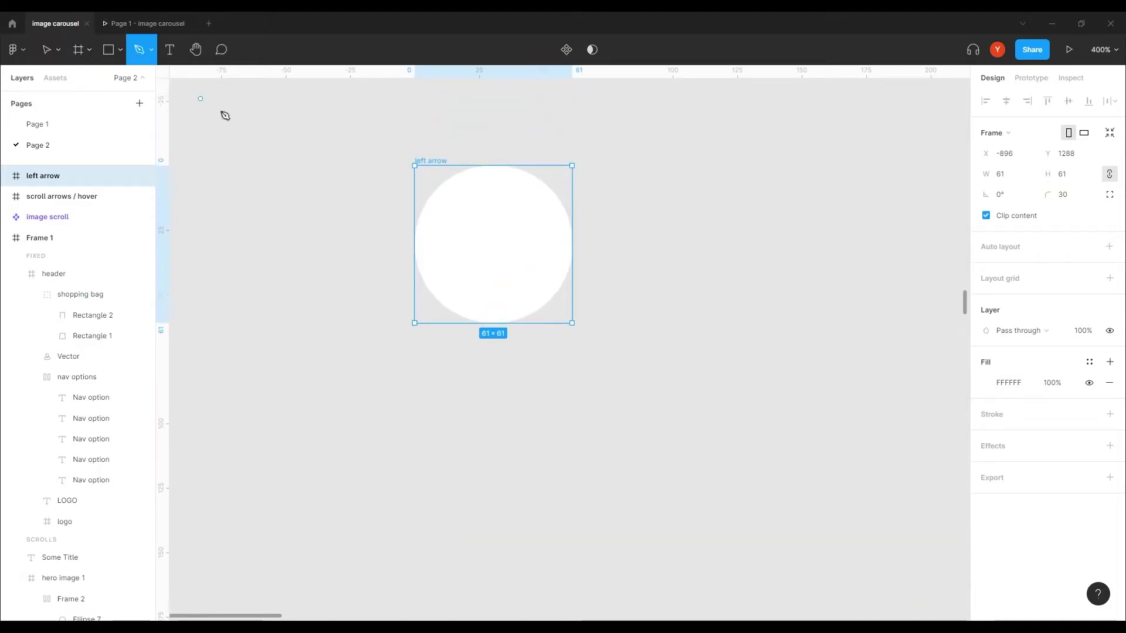
{"action": "left_click", "coordinate": [468, 229]}
{"action": "left_click", "coordinate": [453, 245]}
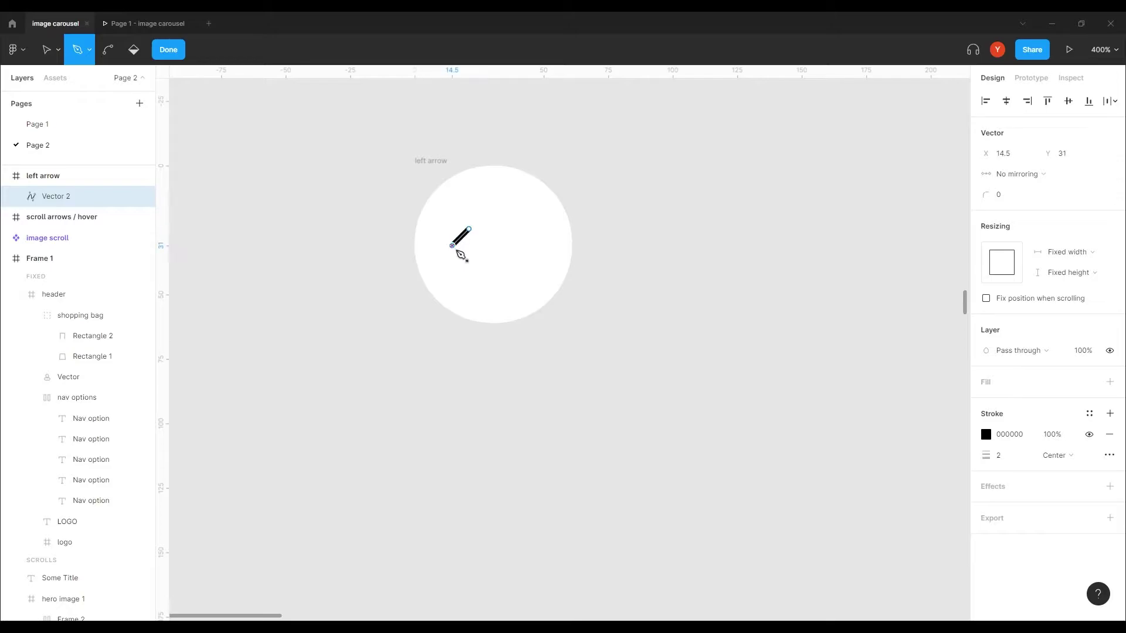
{"action": "left_click", "coordinate": [469, 262]}
{"action": "key", "text": "Escape"}
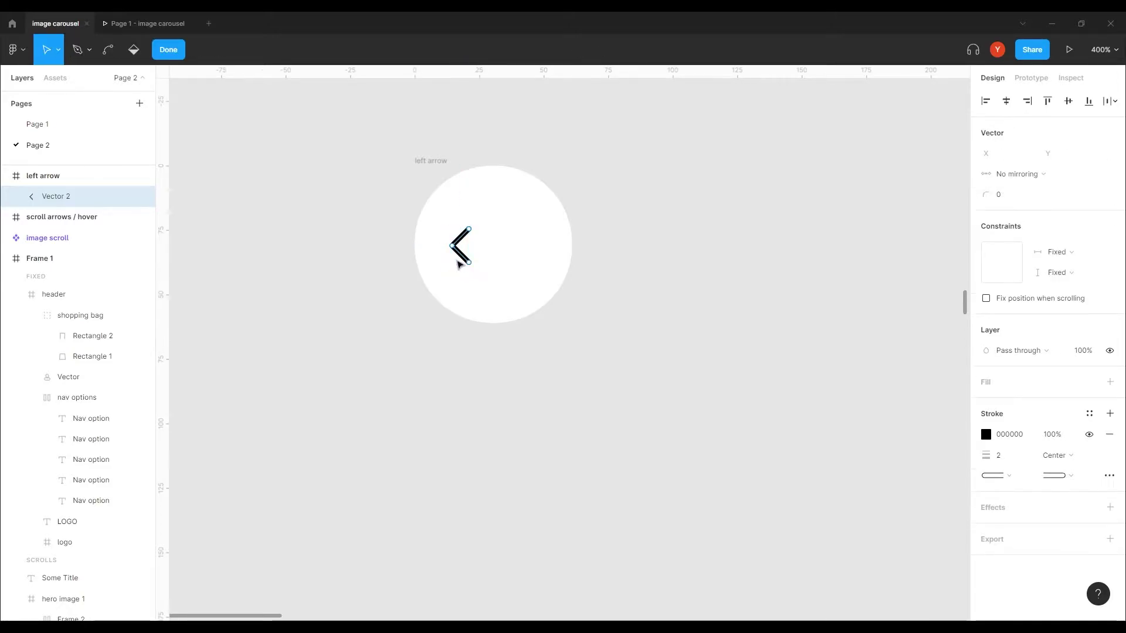
{"action": "key", "text": "p"}
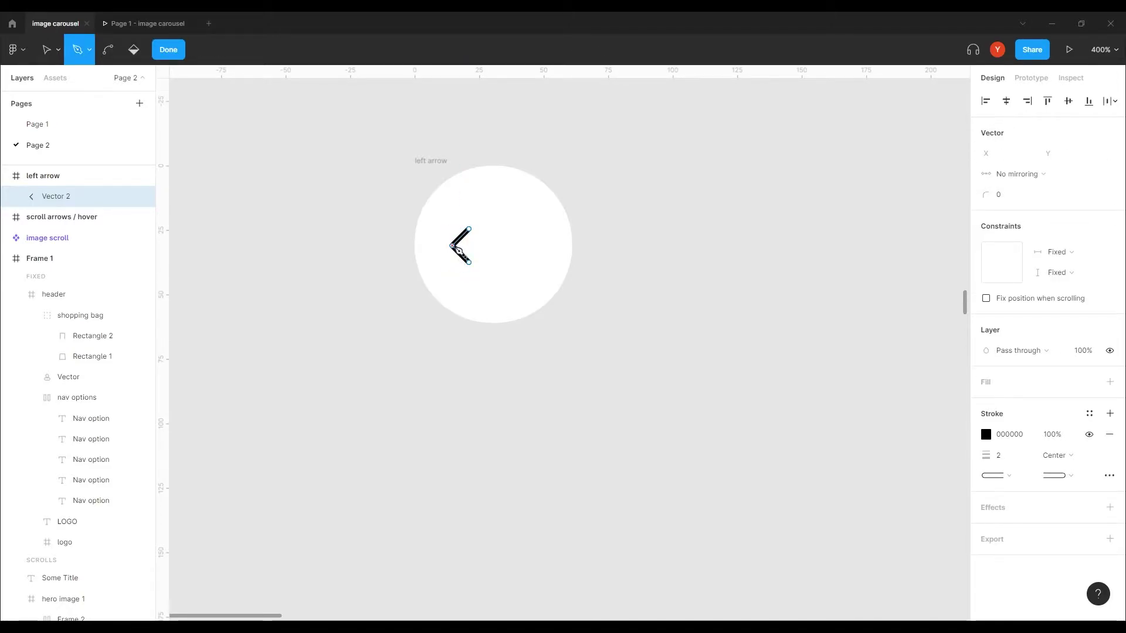
{"action": "left_click", "coordinate": [453, 245]}
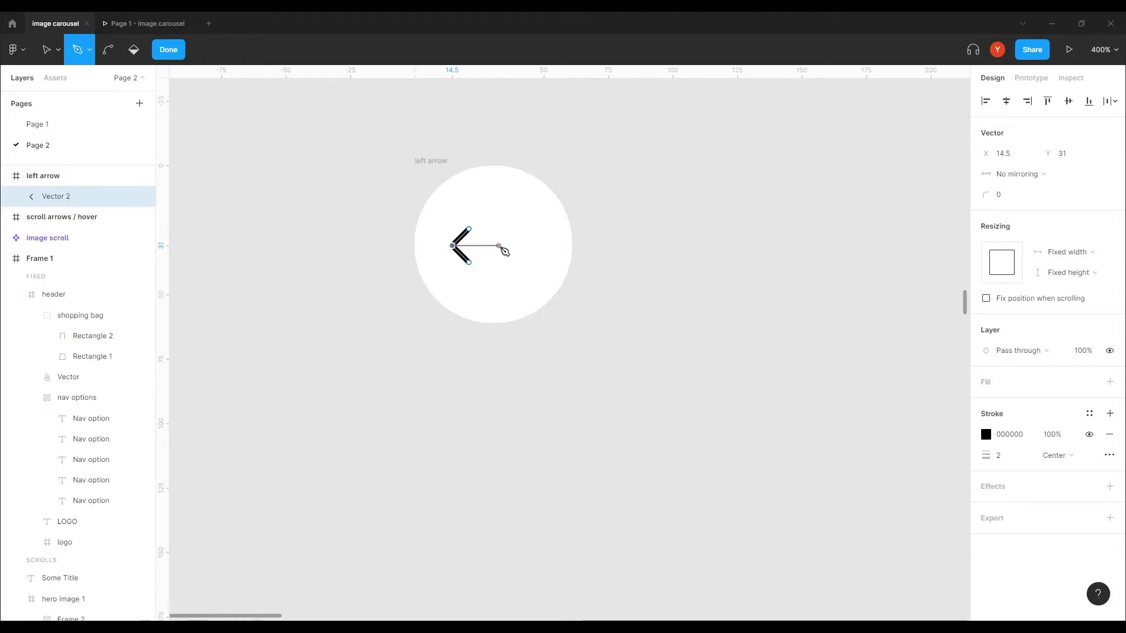
{"action": "left_click", "coordinate": [499, 245]}
{"action": "key", "text": "Escape"}
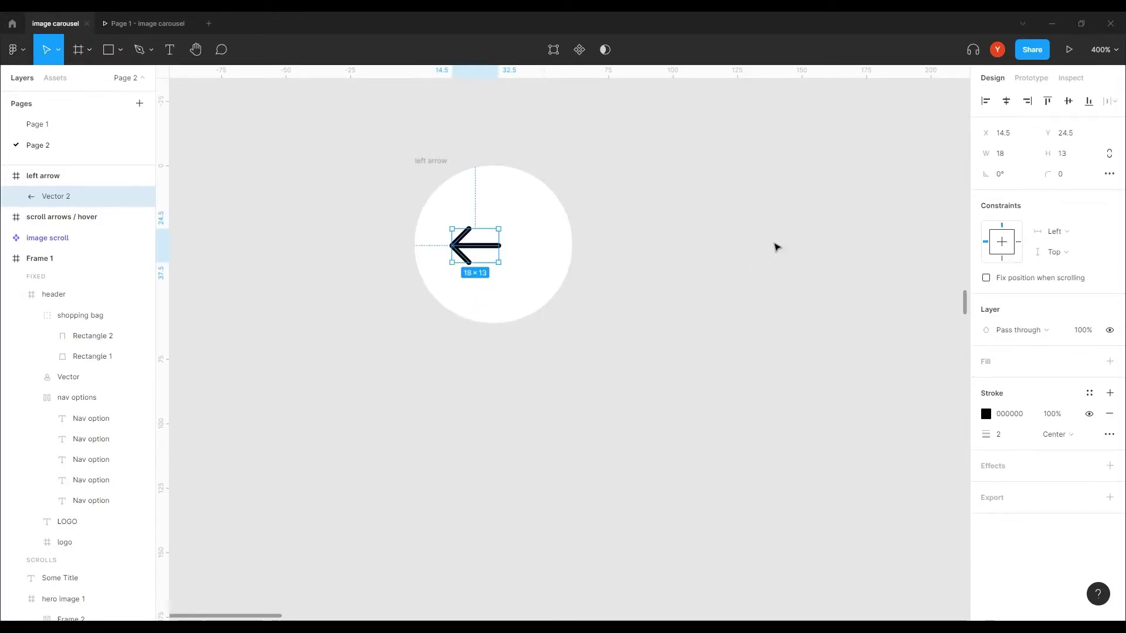
{"action": "left_click", "coordinate": [1006, 101]}
{"action": "left_click", "coordinate": [1068, 101]}
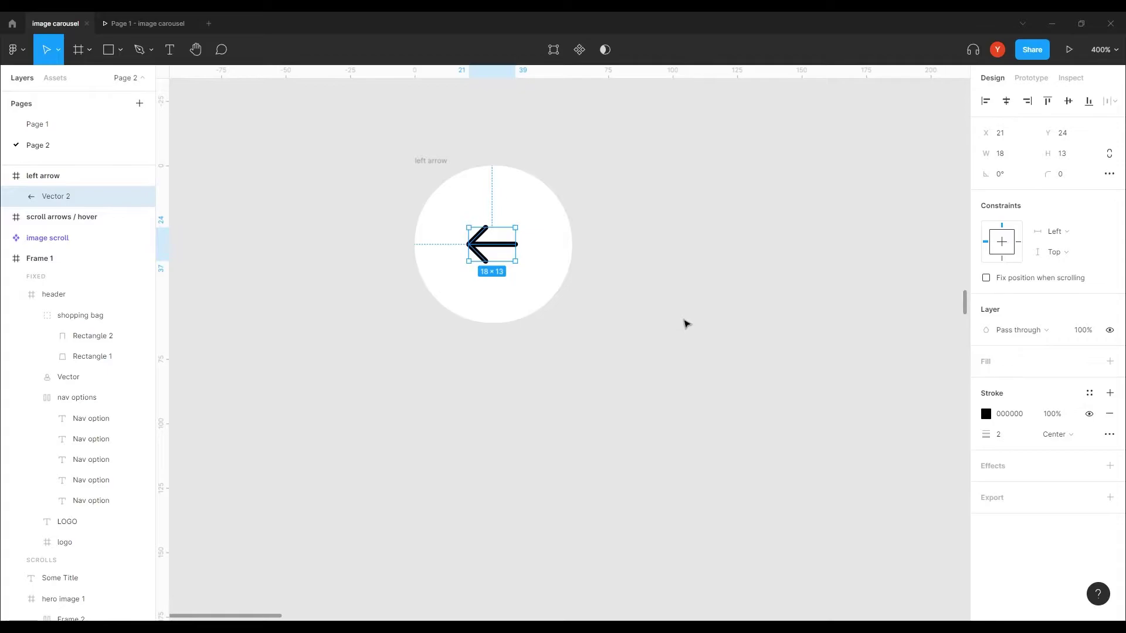
{"action": "key", "text": "minus"}
- Duplicate the arrow circle beside the original, flip it horizontally, and rename it 'right arrow'
{"action": "mouse_move", "coordinate": [638, 349]}
{"action": "left_mouse_down"}
{"action": "mouse_move", "coordinate": [599, 441]}
{"action": "mouse_move", "coordinate": [598, 472]}
{"action": "left_mouse_up"}
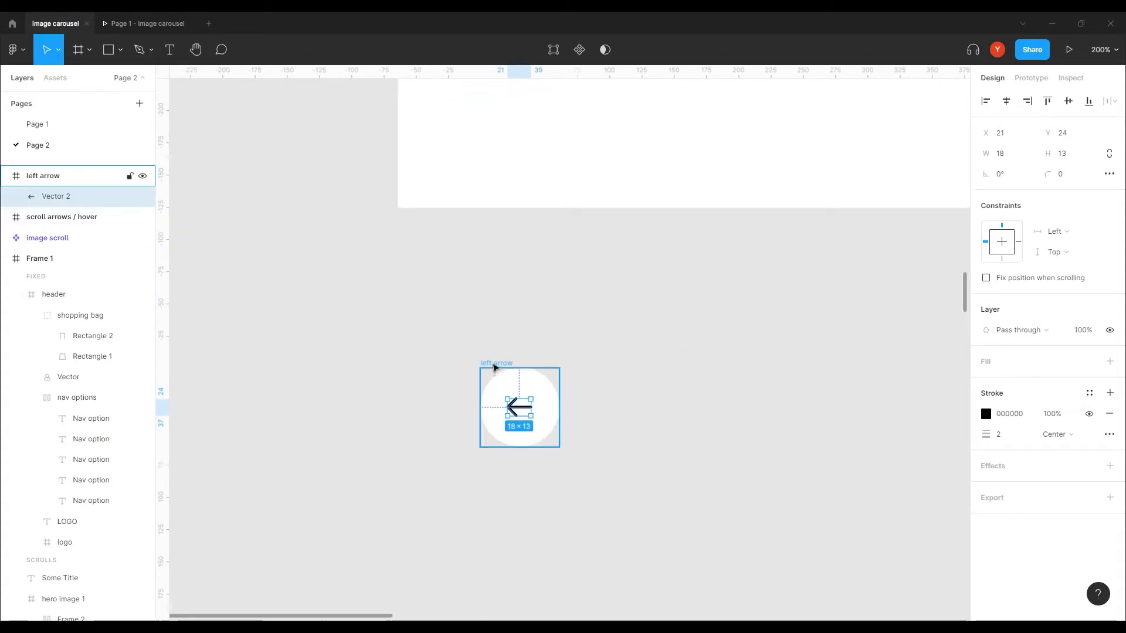
{"action": "mouse_move", "coordinate": [495, 364]}
{"action": "left_mouse_down"}
{"action": "mouse_move", "coordinate": [492, 306]}
{"action": "mouse_move", "coordinate": [648, 308]}
{"action": "left_mouse_up"}
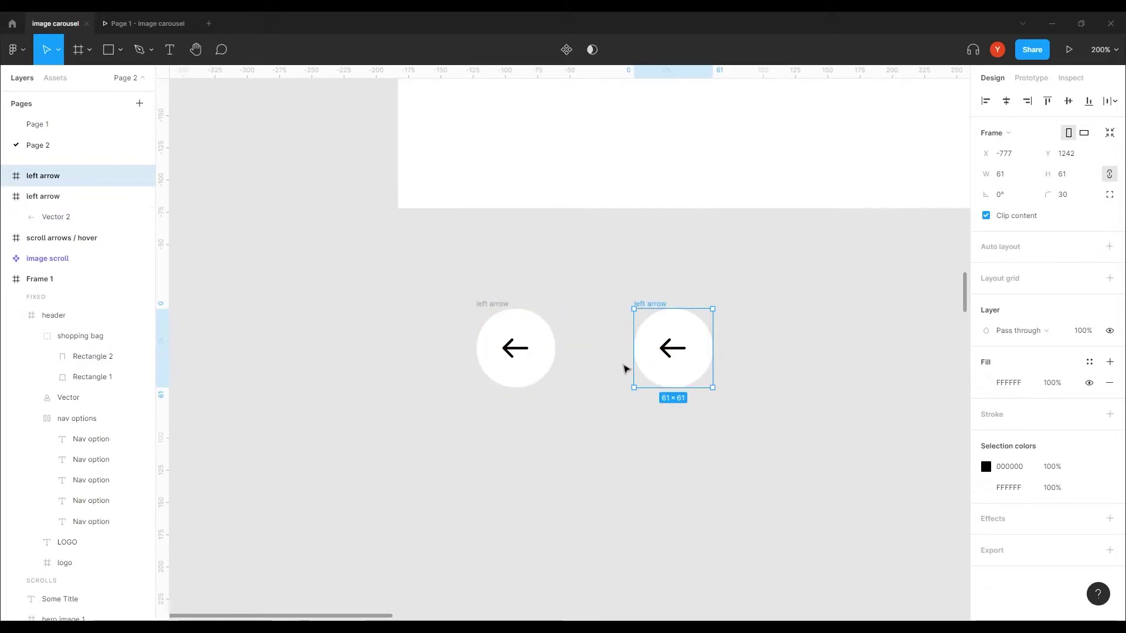
{"action": "right_click", "coordinate": [639, 369]}
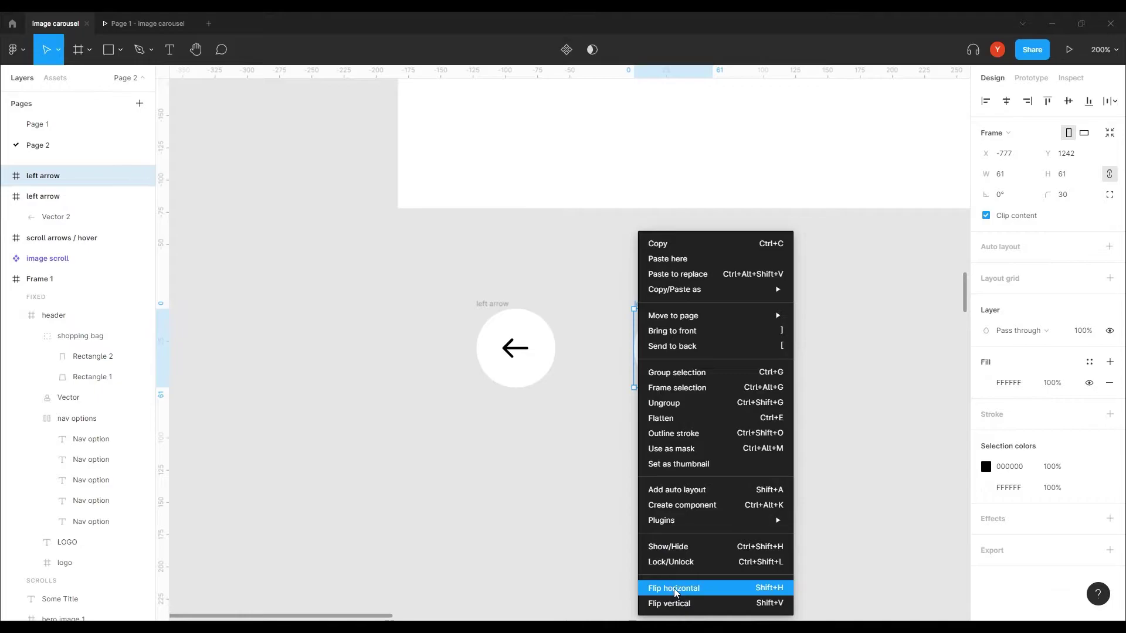
{"action": "left_click", "coordinate": [620, 401]}
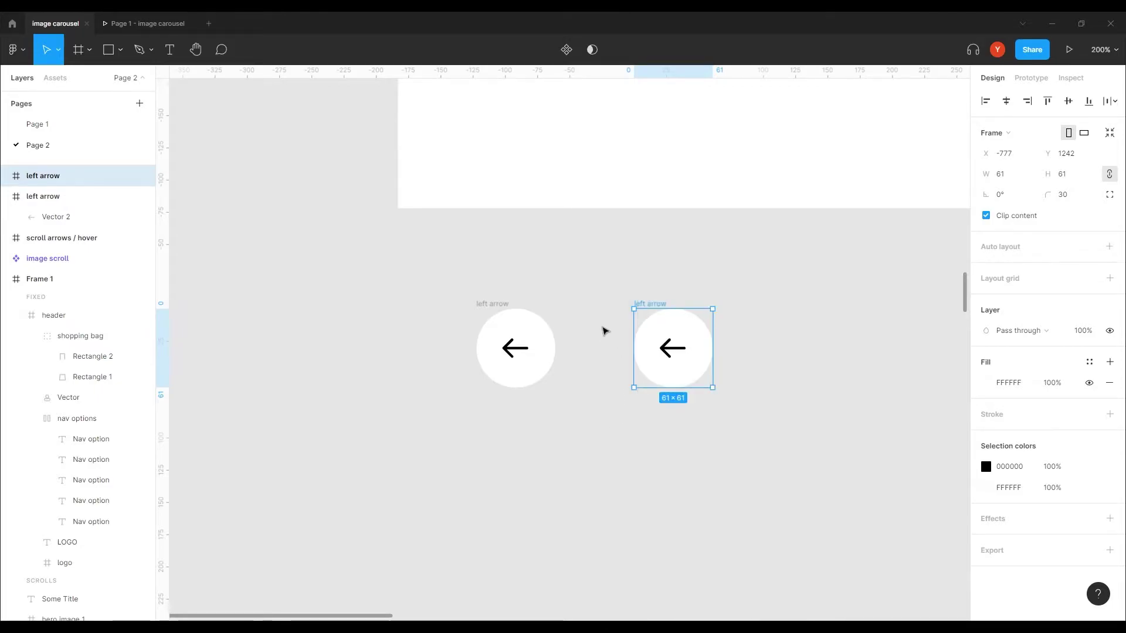
{"action": "key", "text": "shift+h"}
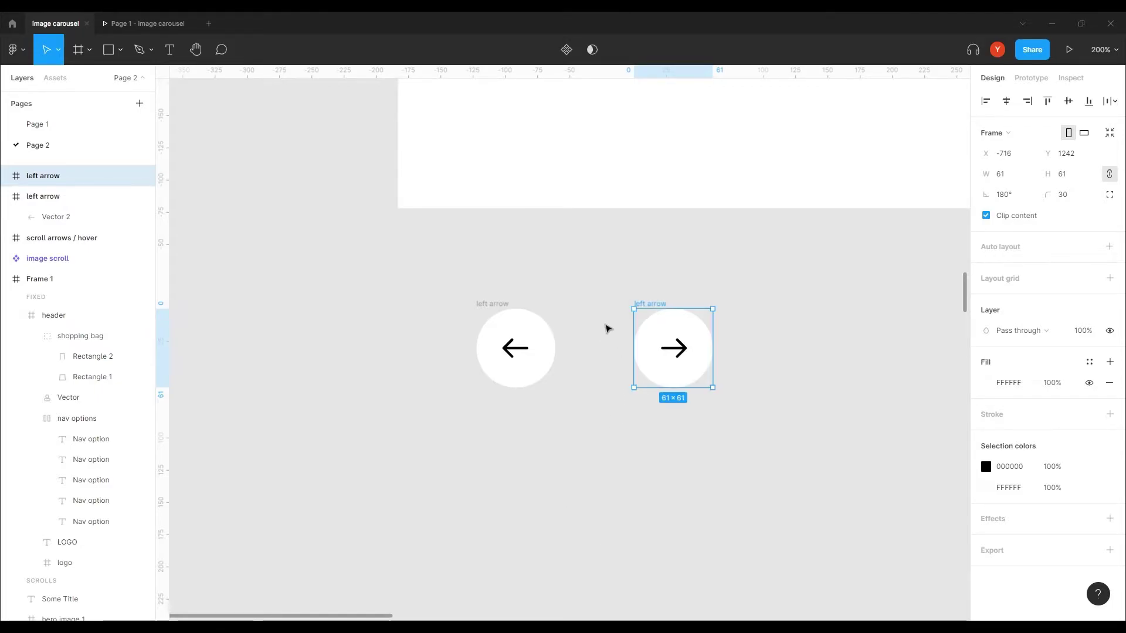
{"action": "mouse_move", "coordinate": [44, 176]}
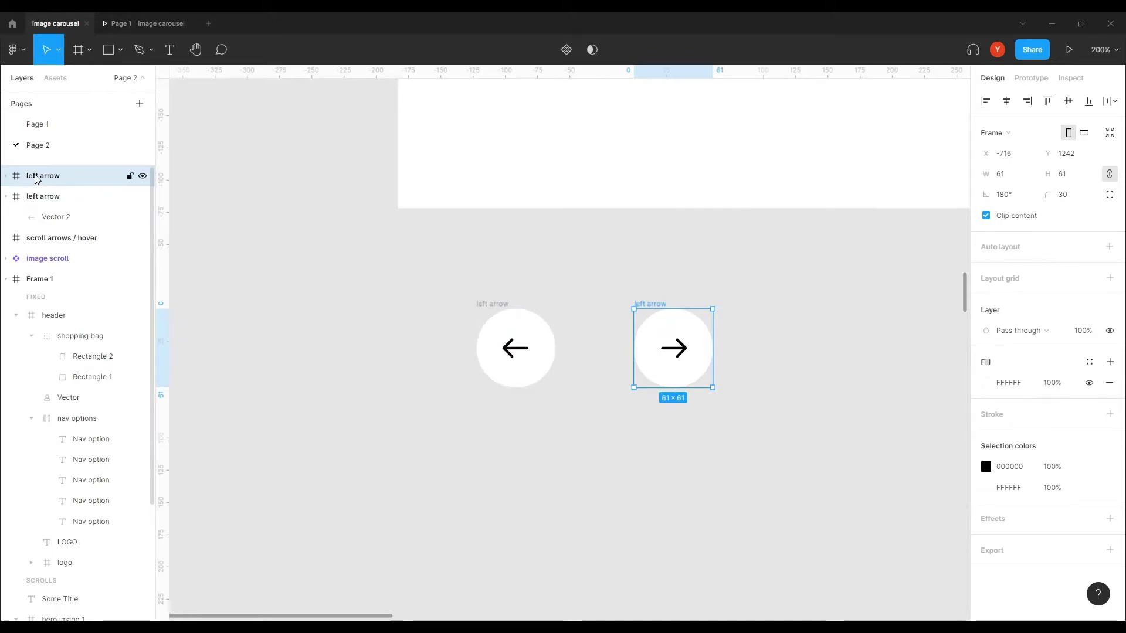
{"action": "double_click", "coordinate": [35, 176]}
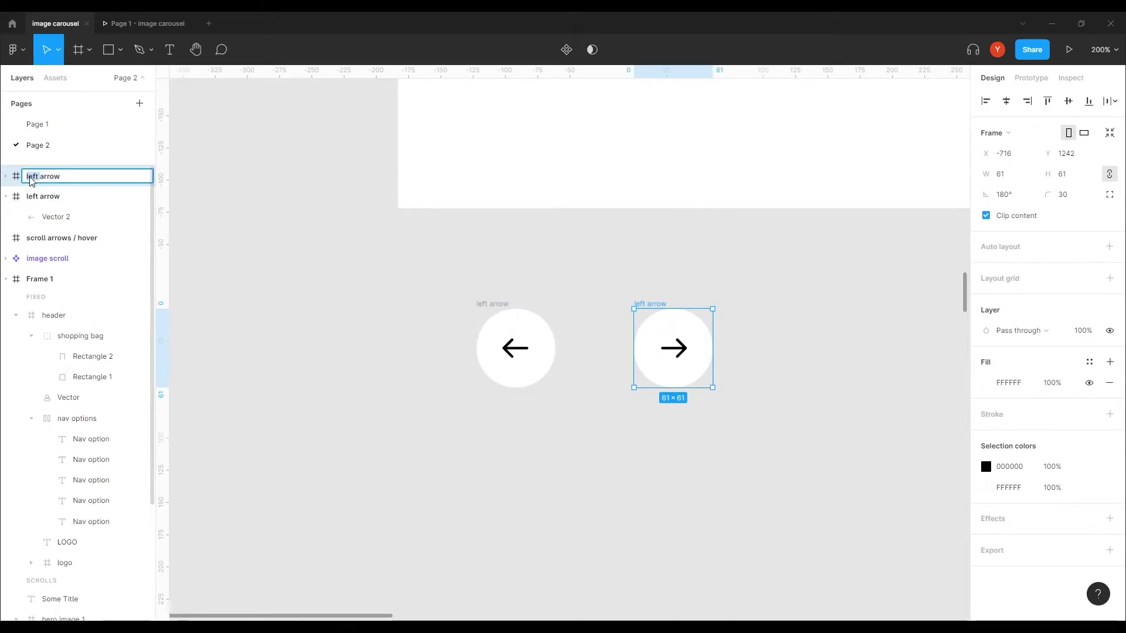
{"action": "type", "text": "right"}
{"action": "key", "text": "Return"}
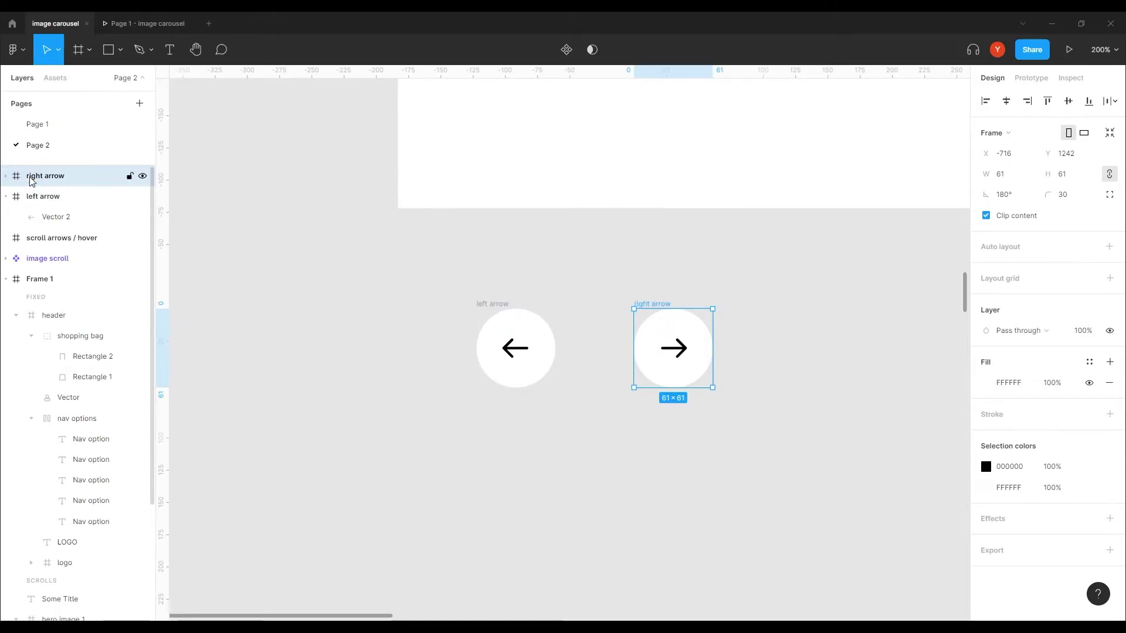
{"action": "scroll", "coordinate": [445, 430], "scroll_direction": "up", "scroll_amount": 1}
- Move both arrow circles into the scroll arrows / hover frame and fill it pink FFC0CB
{"action": "scroll", "coordinate": [446, 430], "scroll_direction": "up", "scroll_amount": 4}
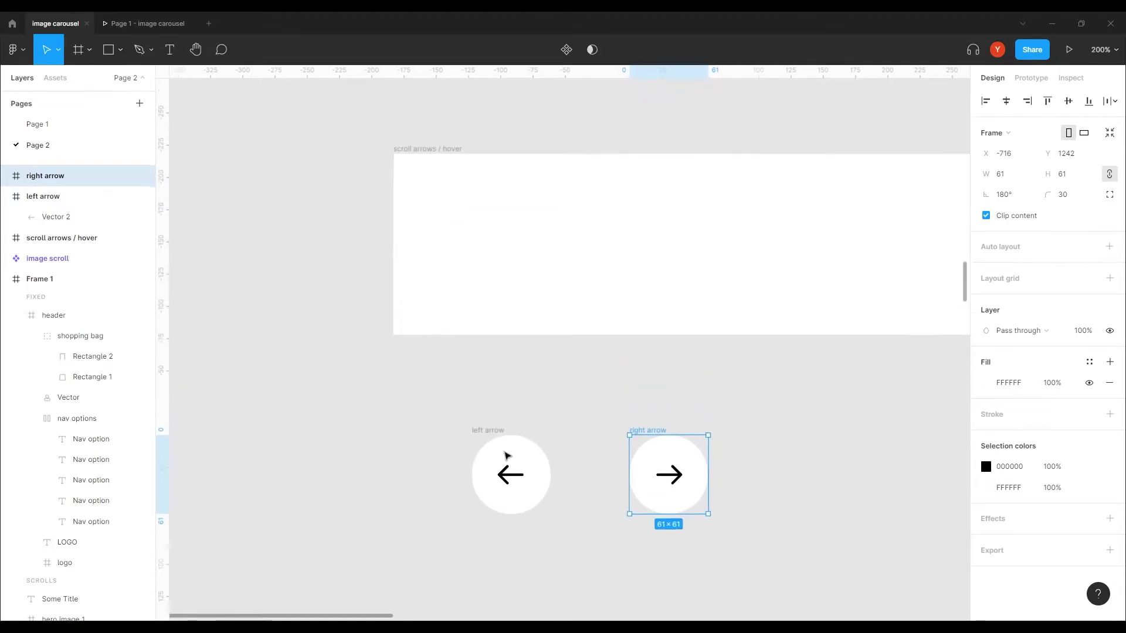
{"action": "left_click", "coordinate": [487, 431], "text": "shift"}
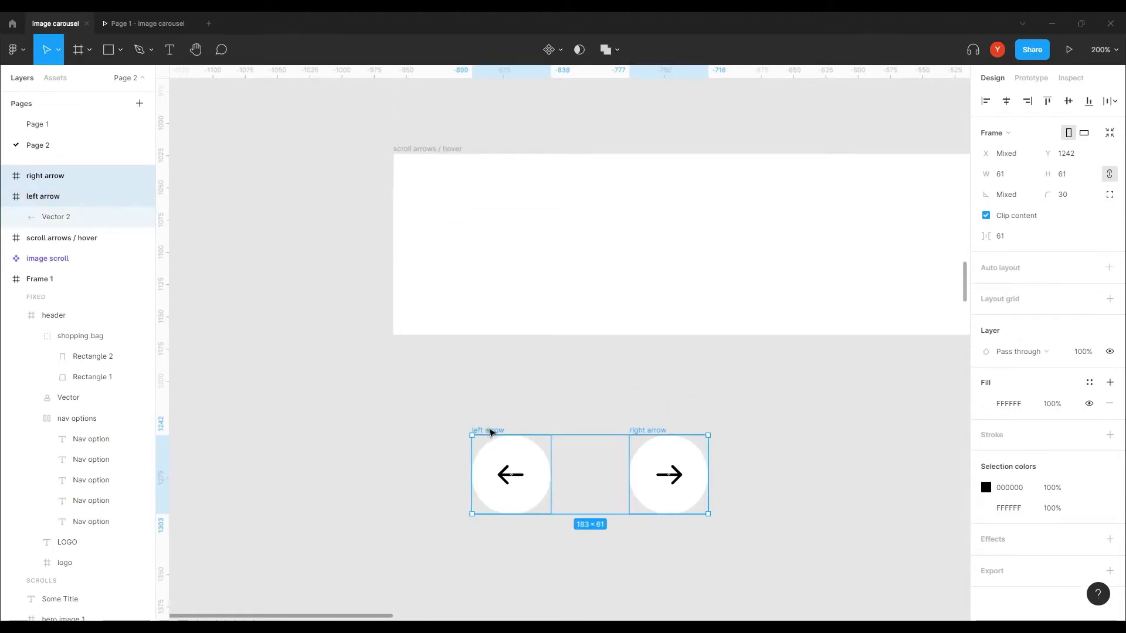
{"action": "left_click_drag", "start_coordinate": [491, 433], "coordinate": [486, 202]}
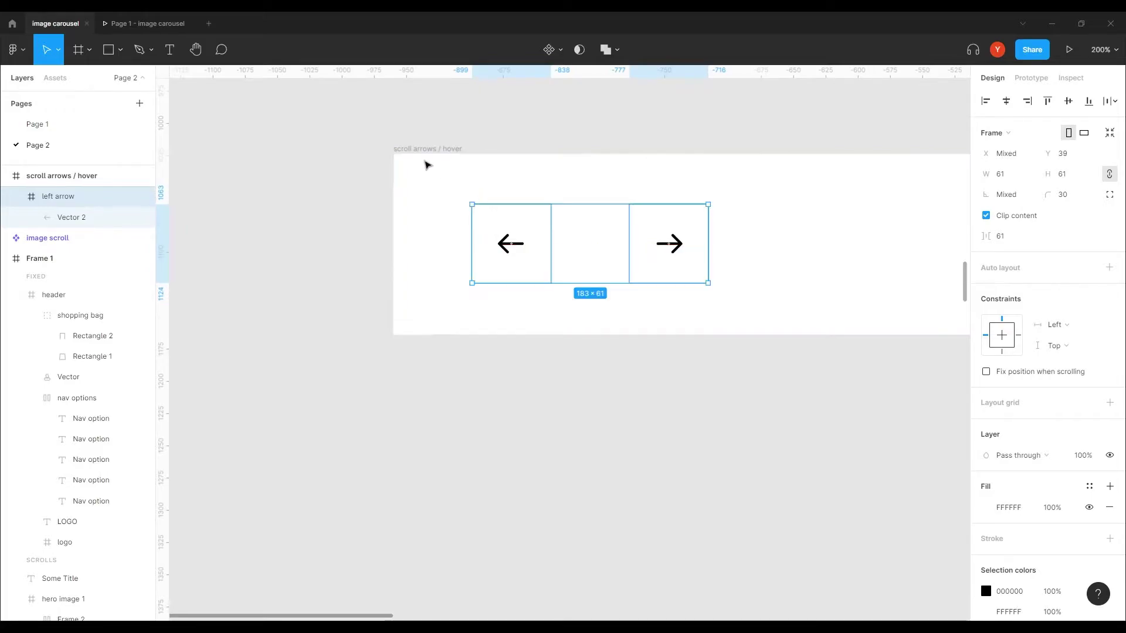
{"action": "left_click", "coordinate": [427, 150]}
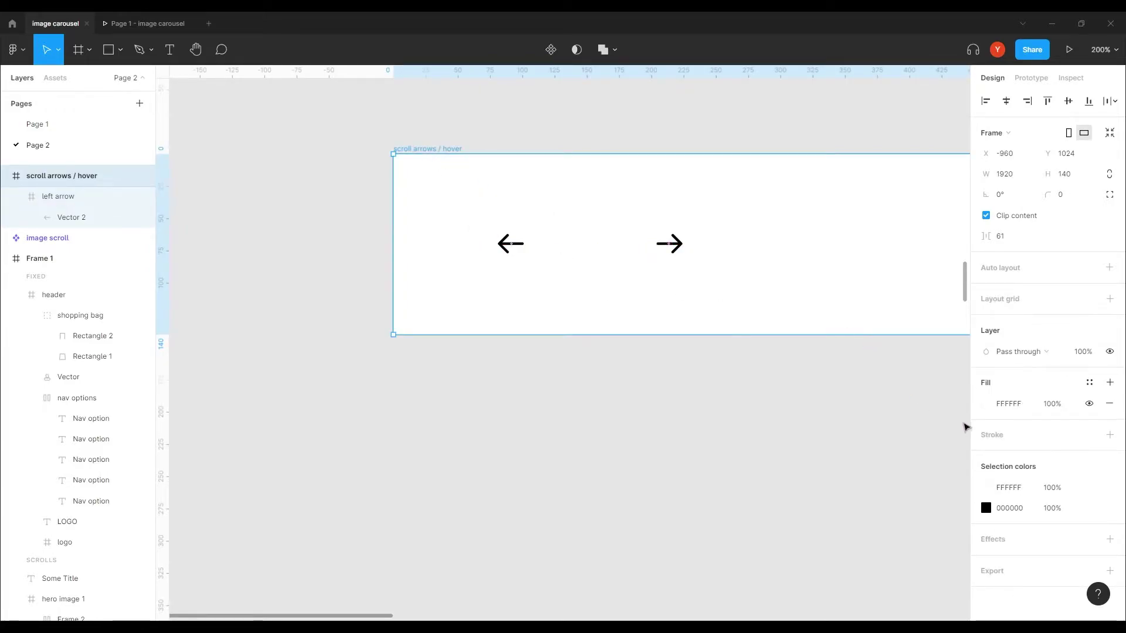
{"action": "left_click", "coordinate": [986, 405]}
{"action": "type", "text": "FFC0CB"}
{"action": "key", "text": "Return"}
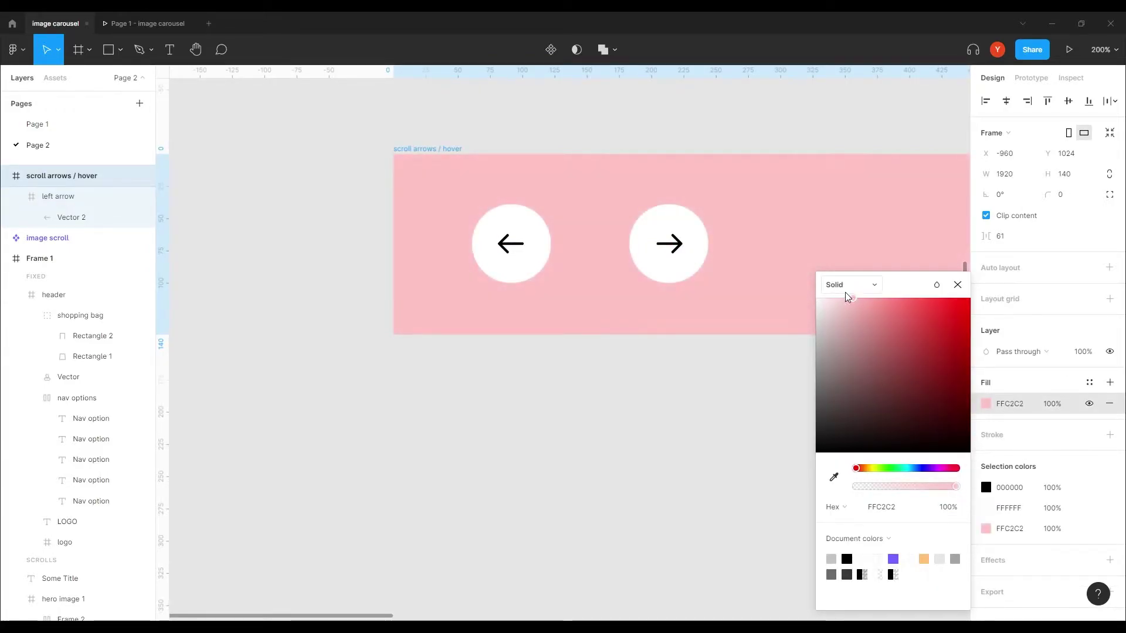
- Position the left arrow circle 40 px from the frame's left edge
{"action": "left_click", "coordinate": [484, 252]}
{"action": "left_click_drag", "start_coordinate": [484, 253], "coordinate": [466, 261]}
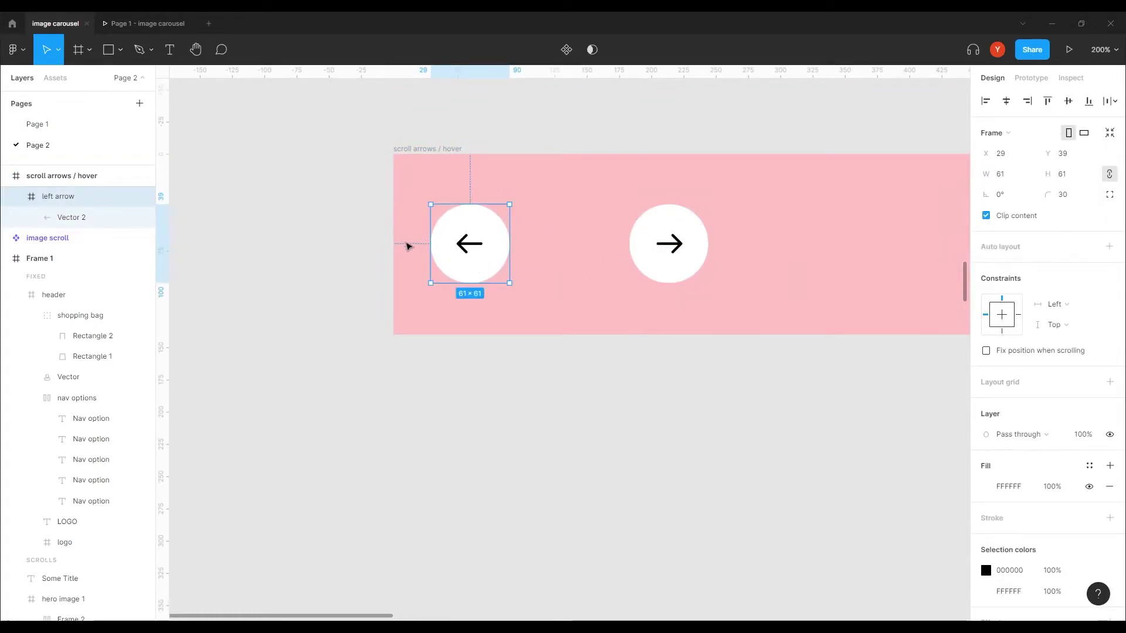
{"action": "key", "text": "alt"}
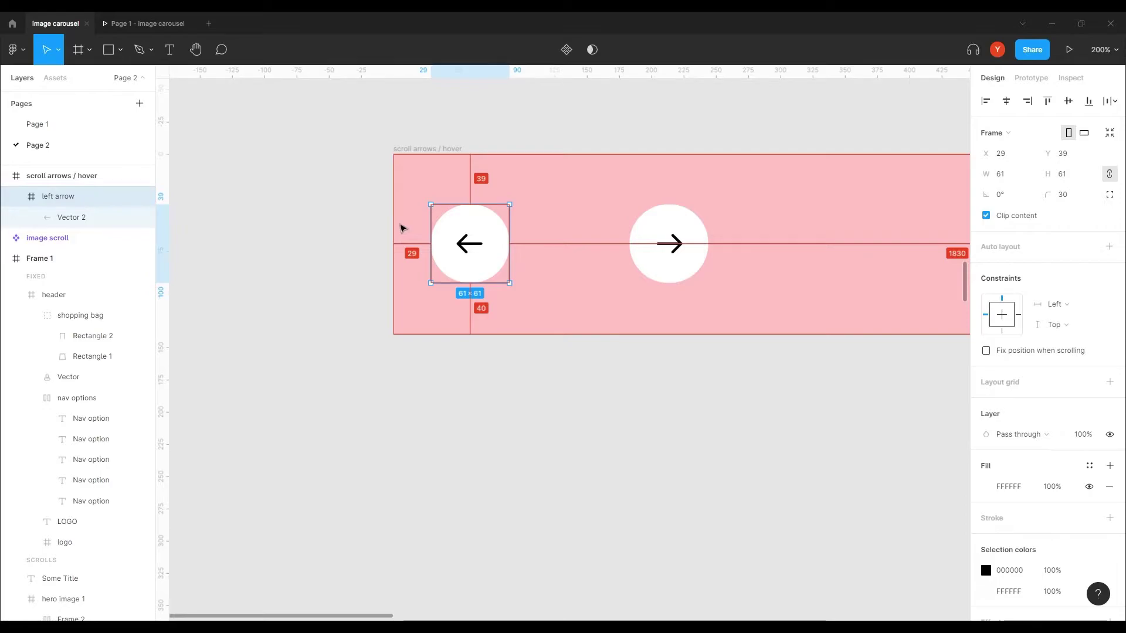
{"action": "key", "text": "Right"}
{"action": "key", "text": "Right"}
{"action": "key", "text": "Right"}
{"action": "key", "text": "Right"}
{"action": "key", "text": "Right"}
{"action": "key", "text": "Right"}
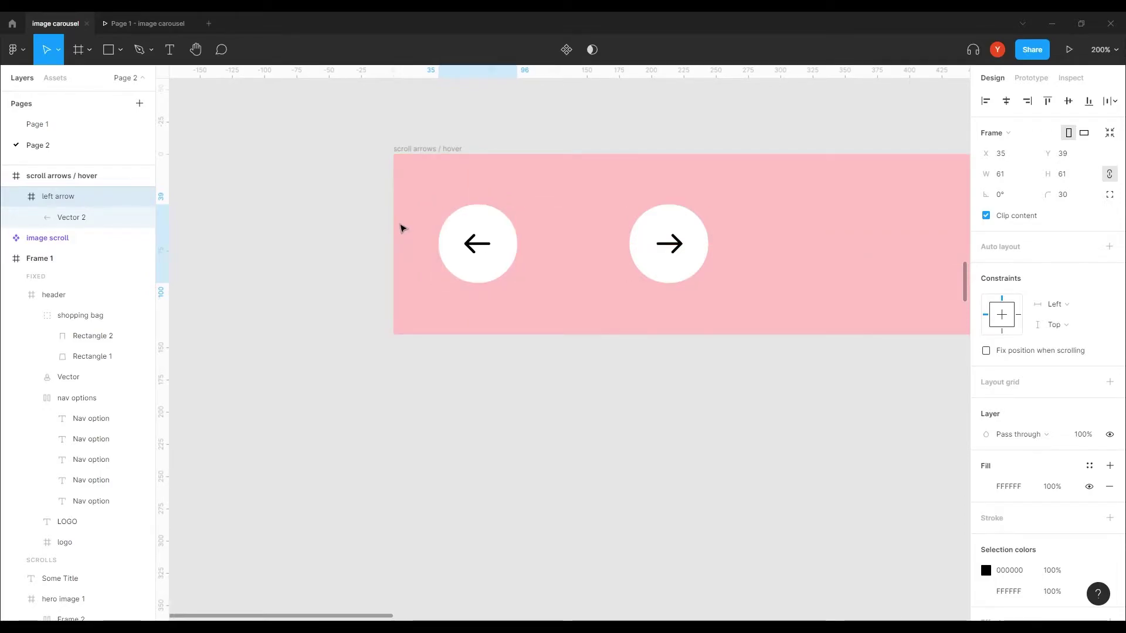
{"action": "key", "text": "alt"}
{"action": "key", "text": "Right"}
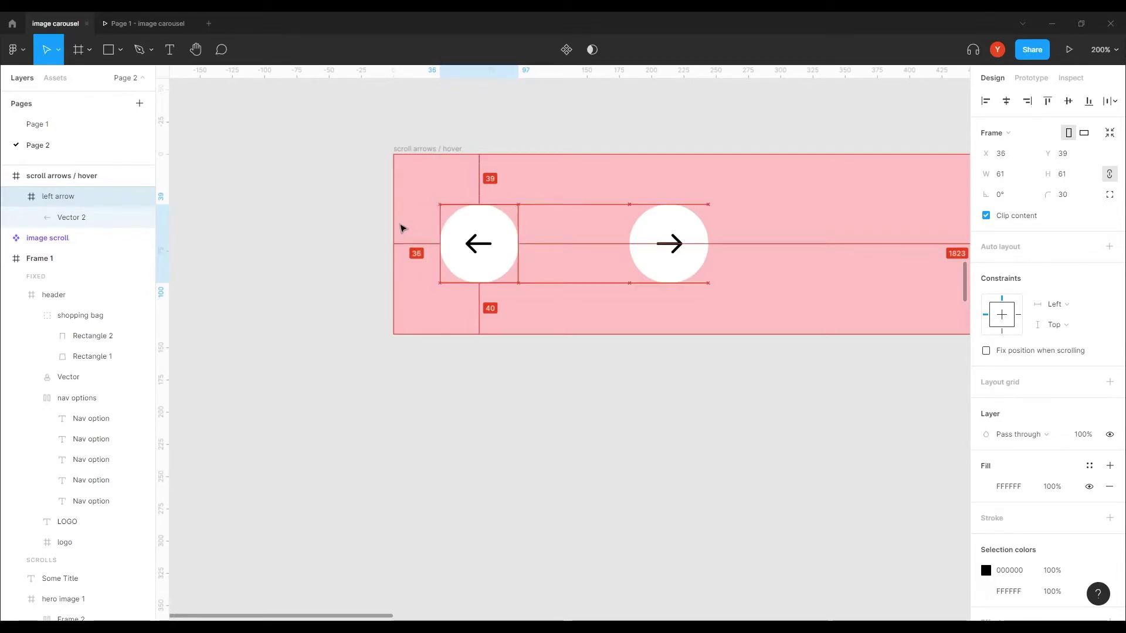
{"action": "key", "text": "Right"}
{"action": "key", "text": "Right"}
{"action": "key", "text": "Right"}
{"action": "key", "text": "Right"}
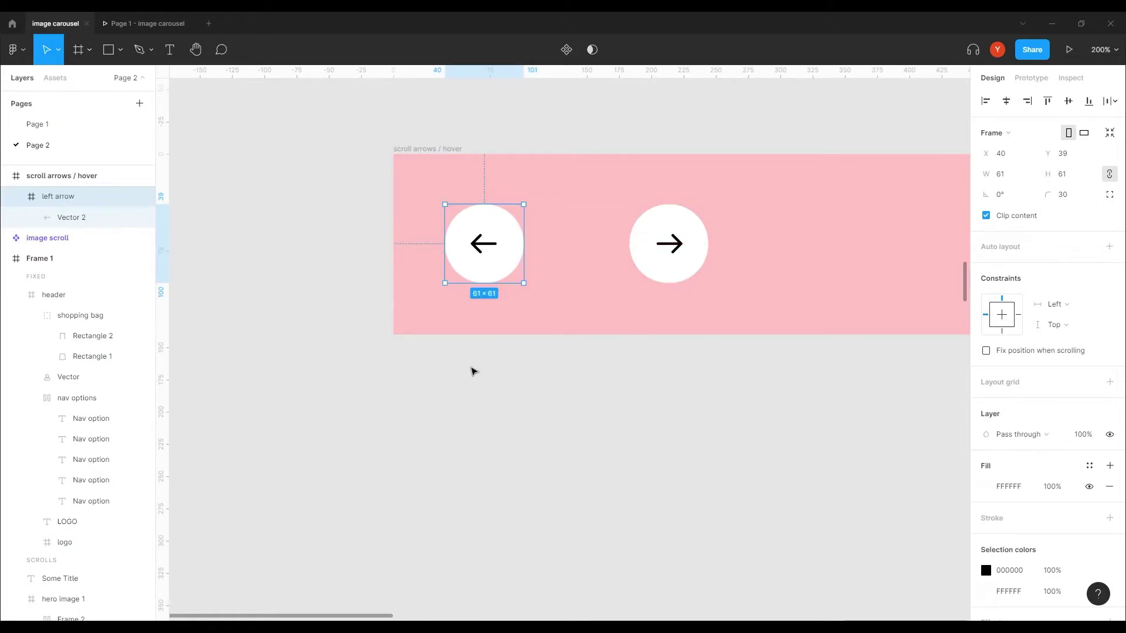
{"action": "left_click_drag", "start_coordinate": [616, 380], "coordinate": [336, 405]}
- Move the right arrow circle to the right end of the pink band
{"action": "left_click", "coordinate": [379, 286], "text": "shift"}
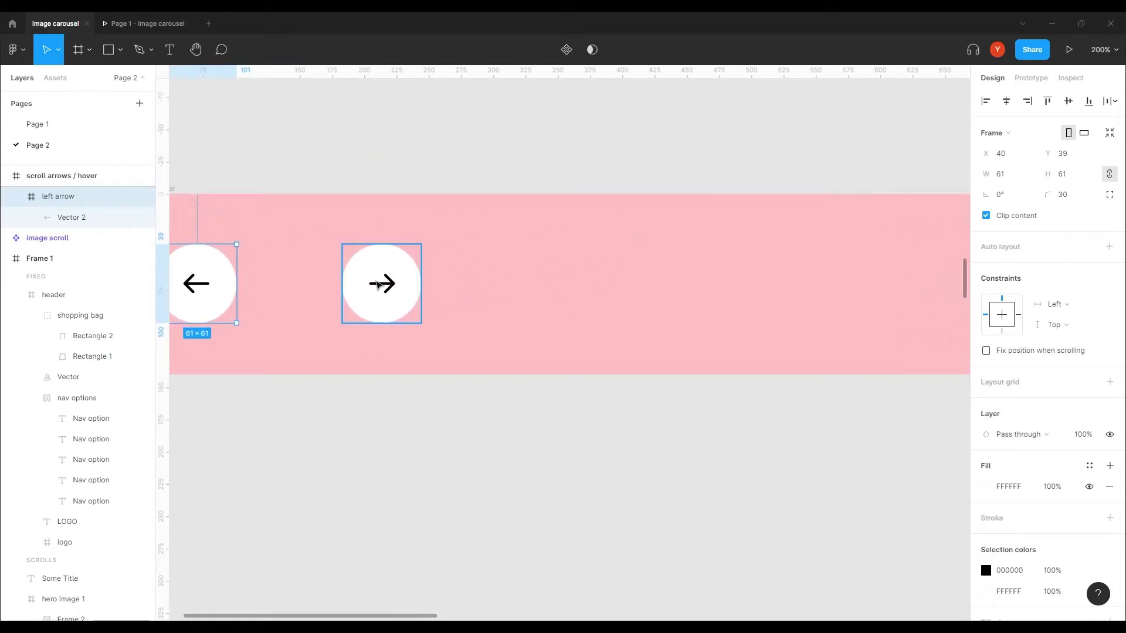
{"action": "left_click_drag", "start_coordinate": [378, 286], "coordinate": [911, 298]}
{"action": "key", "text": "ctrl+z"}
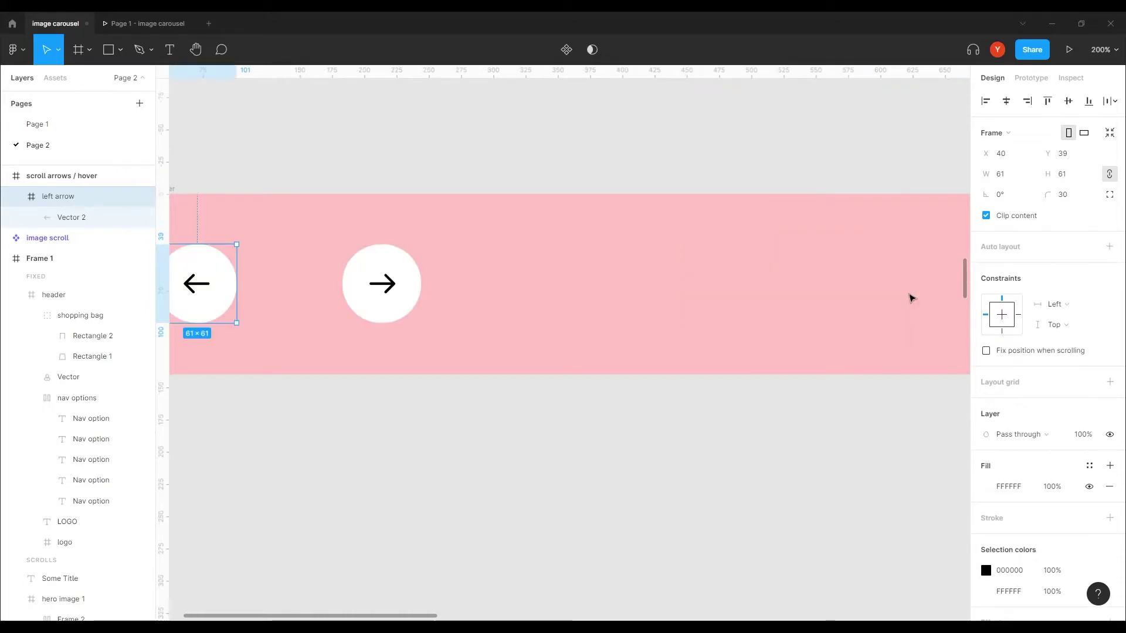
{"action": "left_click", "coordinate": [529, 455]}
{"action": "left_click_drag", "start_coordinate": [392, 299], "coordinate": [1018, 284]}
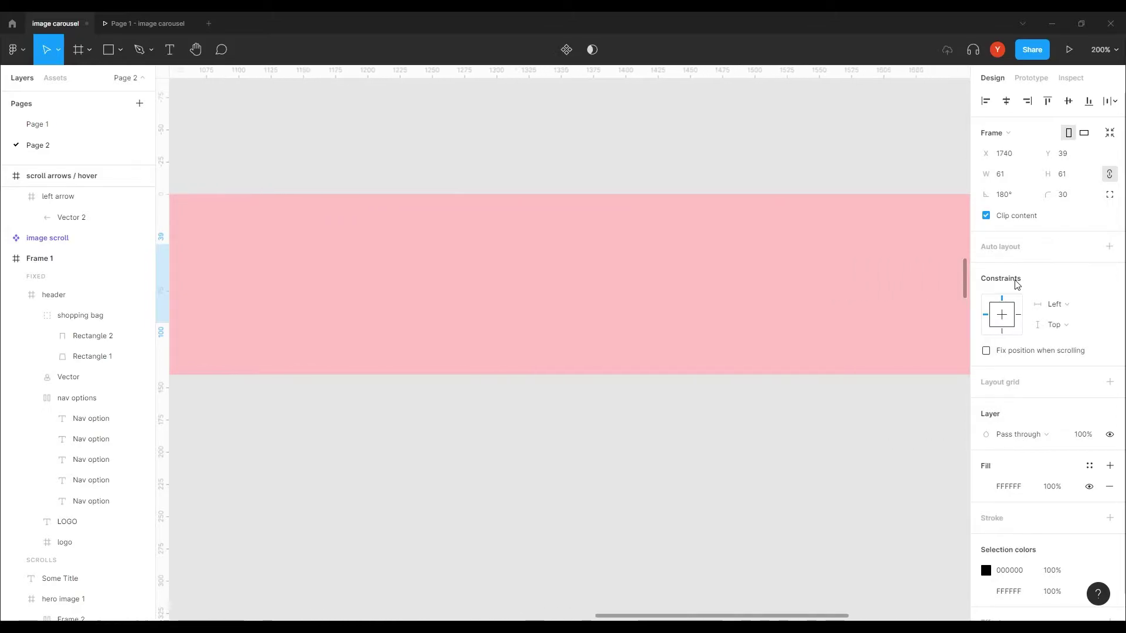
{"action": "mouse_move", "coordinate": [1018, 285]}
{"action": "left_mouse_down"}
{"action": "mouse_move", "coordinate": [681, 308]}
{"action": "mouse_move", "coordinate": [725, 306]}
{"action": "left_mouse_up"}
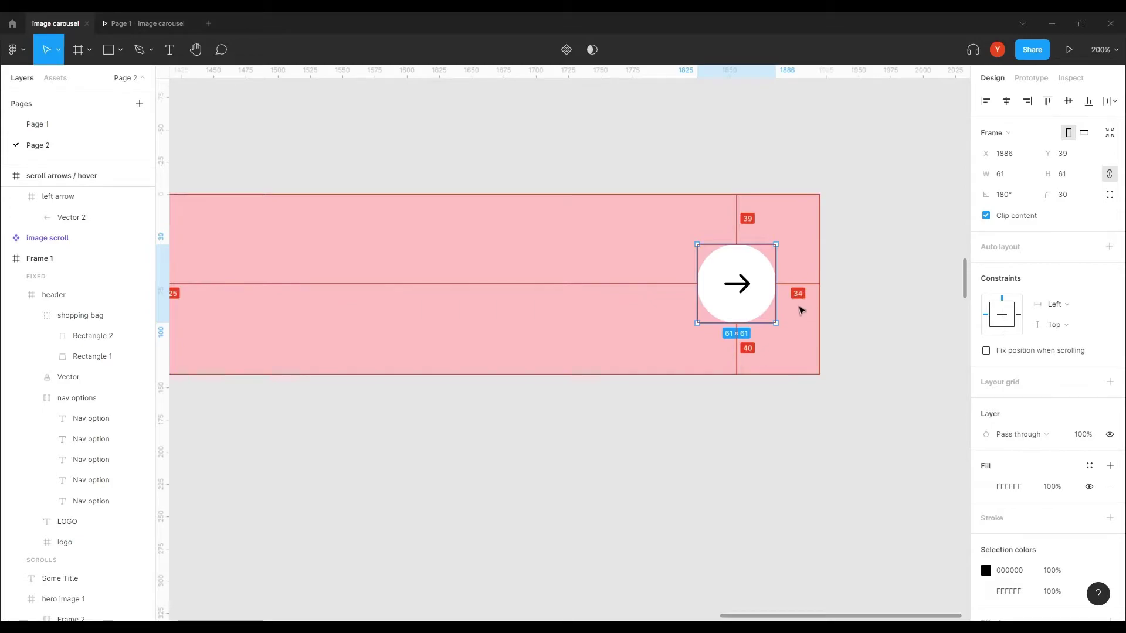
{"action": "key", "text": "Left"}
{"action": "key", "text": "Left"}
{"action": "key", "text": "Left"}
{"action": "key", "text": "Left"}
{"action": "key", "text": "Left"}
{"action": "key", "text": "Left"}
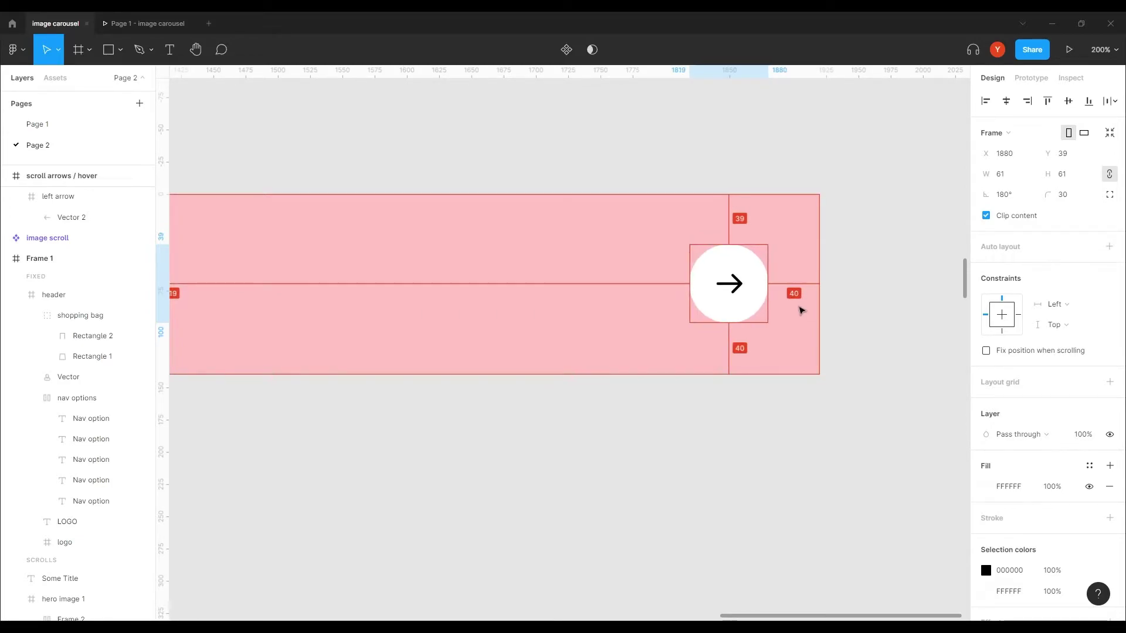
{"action": "left_click", "coordinate": [514, 424]}
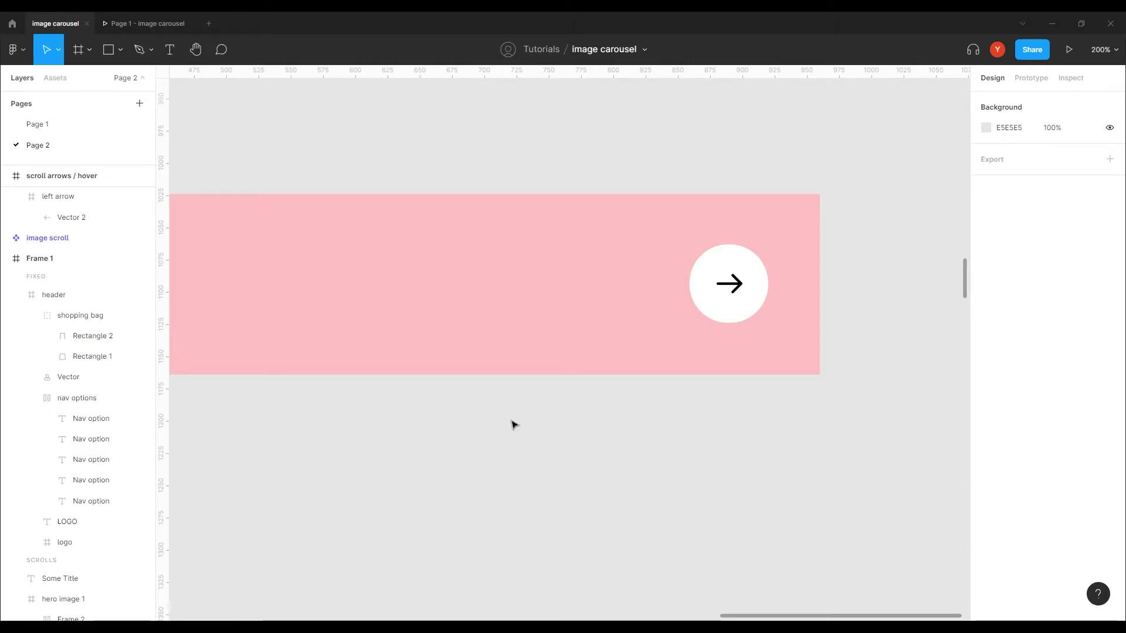
- Vertically centre the right arrow in the band, matching the left arrow's spacing
{"action": "left_click", "coordinate": [711, 268]}
{"action": "left_click", "coordinate": [1071, 101]}
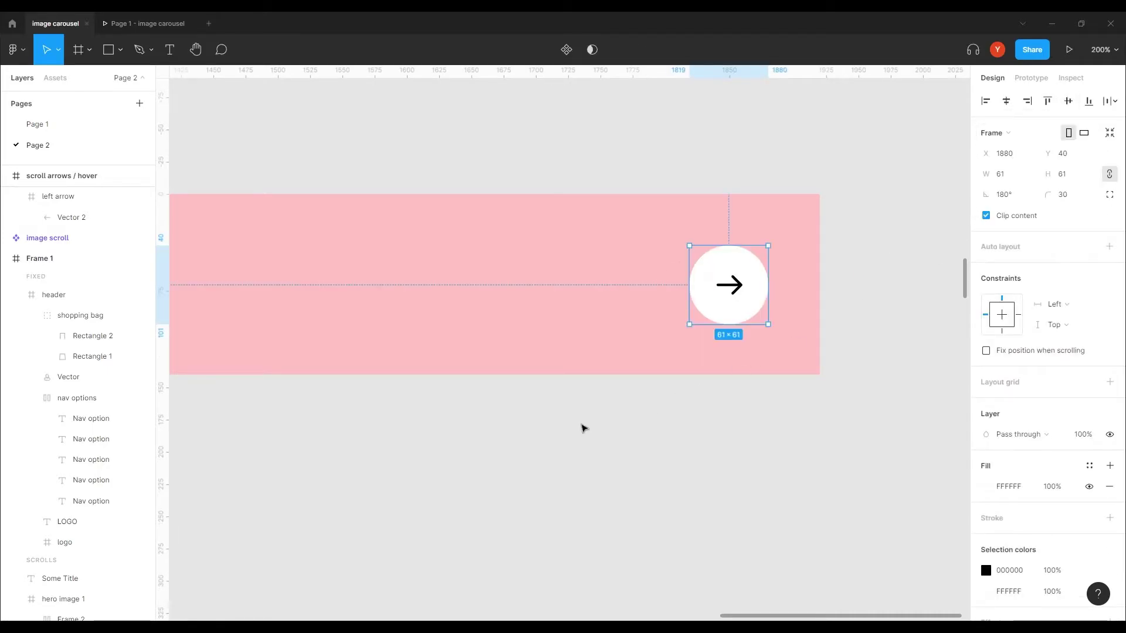
{"action": "left_click", "coordinate": [439, 428]}
{"action": "scroll", "coordinate": [558, 447], "scroll_direction": "left", "scroll_amount": 5}
{"action": "scroll", "coordinate": [579, 439], "scroll_direction": "down", "scroll_amount": 3}
{"action": "scroll", "coordinate": [579, 439], "scroll_direction": "down", "scroll_amount": 5}
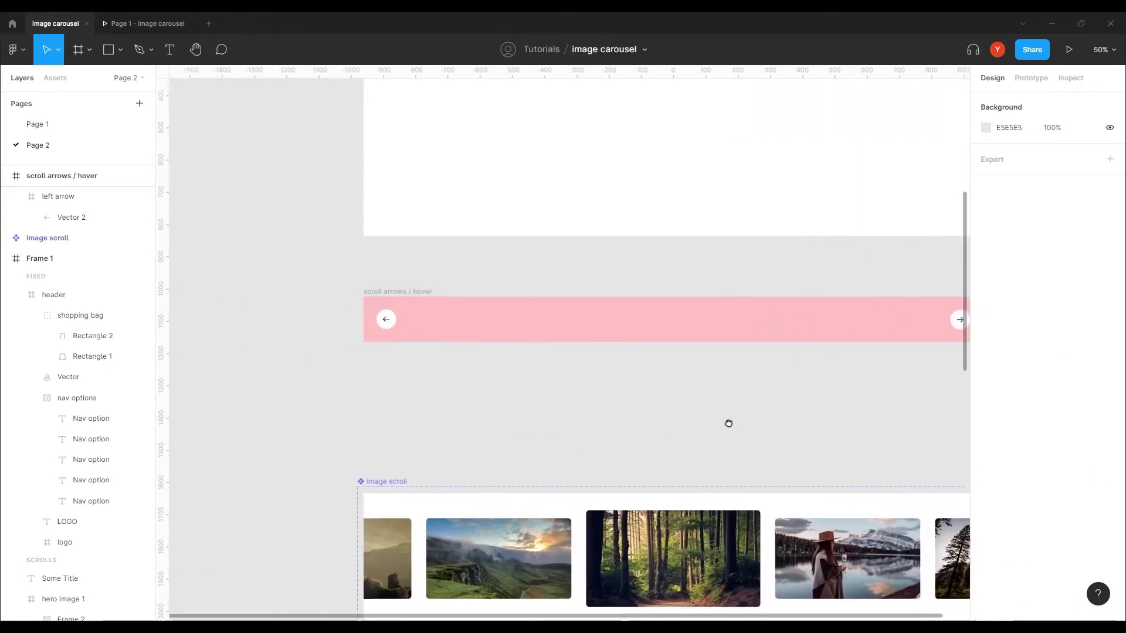
{"action": "scroll", "coordinate": [726, 423], "scroll_direction": "left", "scroll_amount": 2}
{"action": "left_click", "coordinate": [414, 315]}
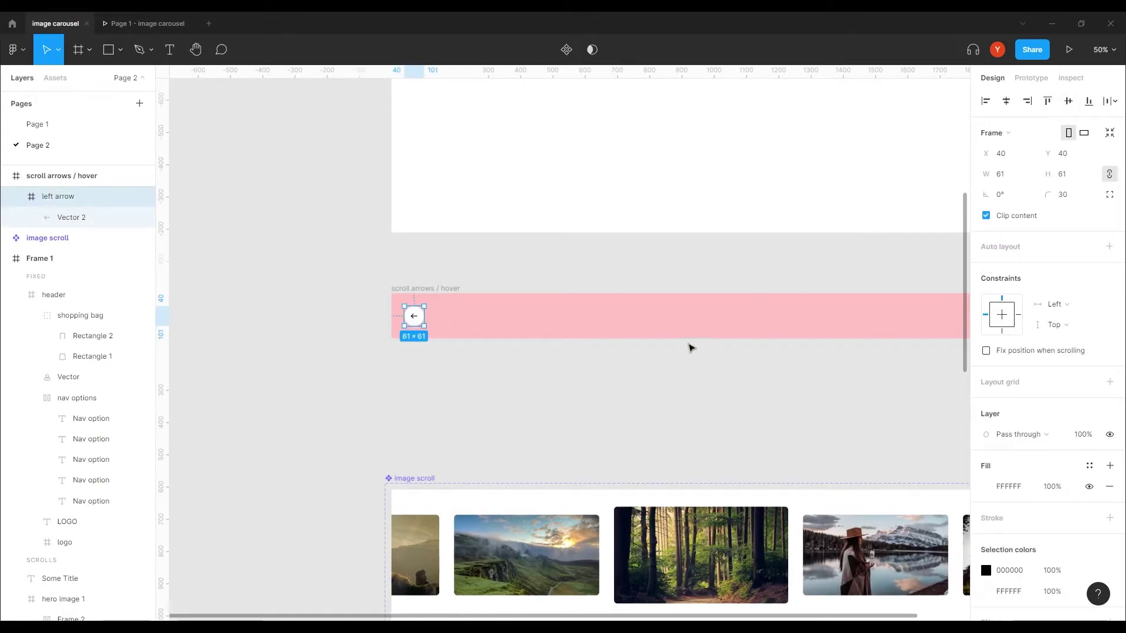
{"action": "left_click", "coordinate": [538, 403]}
{"action": "scroll", "coordinate": [528, 400], "scroll_direction": "right", "scroll_amount": 3}
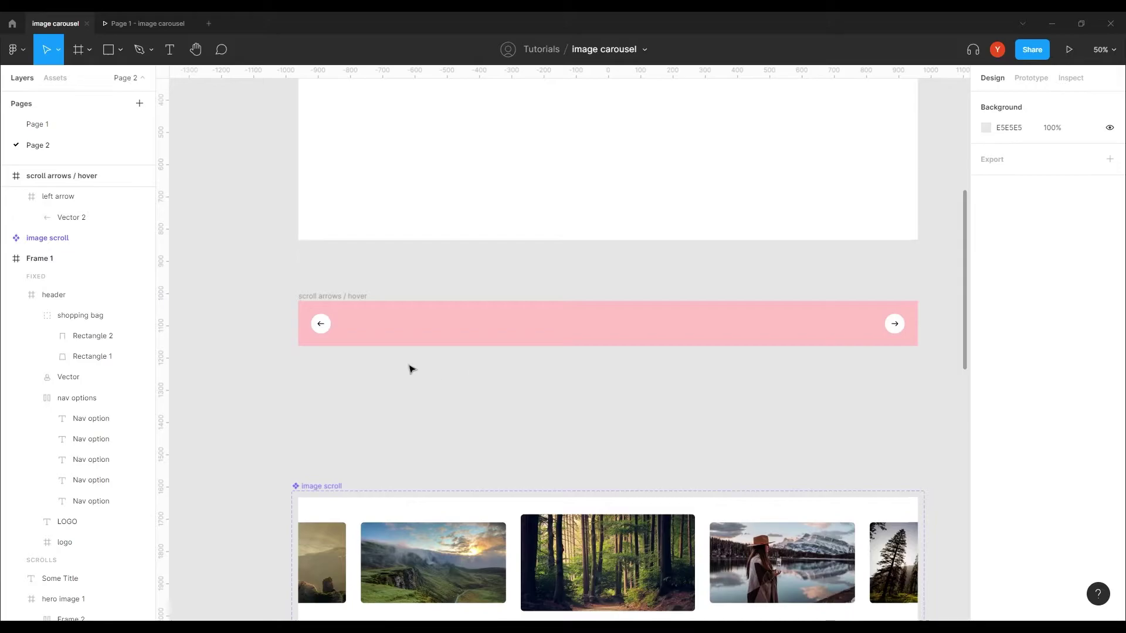
{"action": "left_click", "coordinate": [322, 303]}
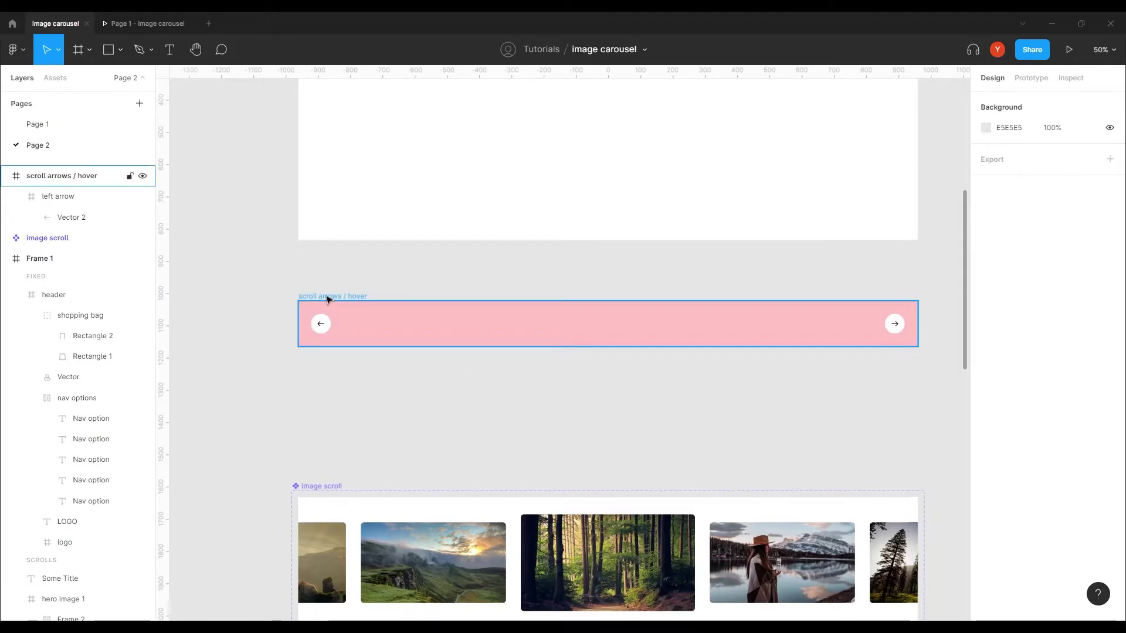
- Duplicate the hover band below the original and rename the copy 'scroll arrows / default'
{"action": "left_click_drag", "start_coordinate": [328, 299], "coordinate": [328, 369]}
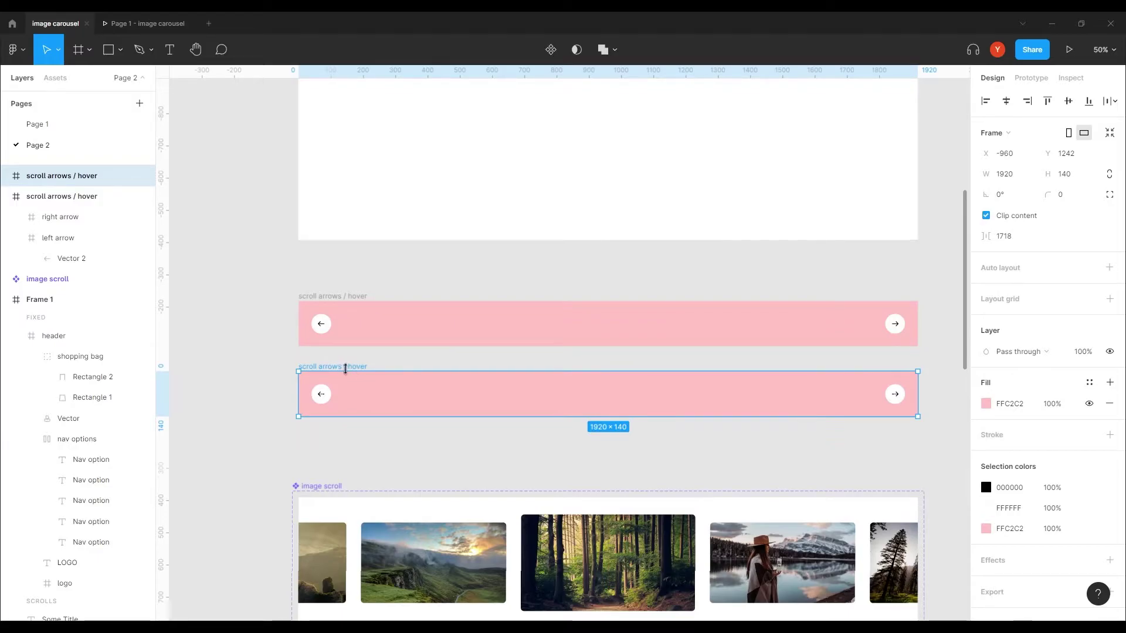
{"action": "mouse_move", "coordinate": [62, 176]}
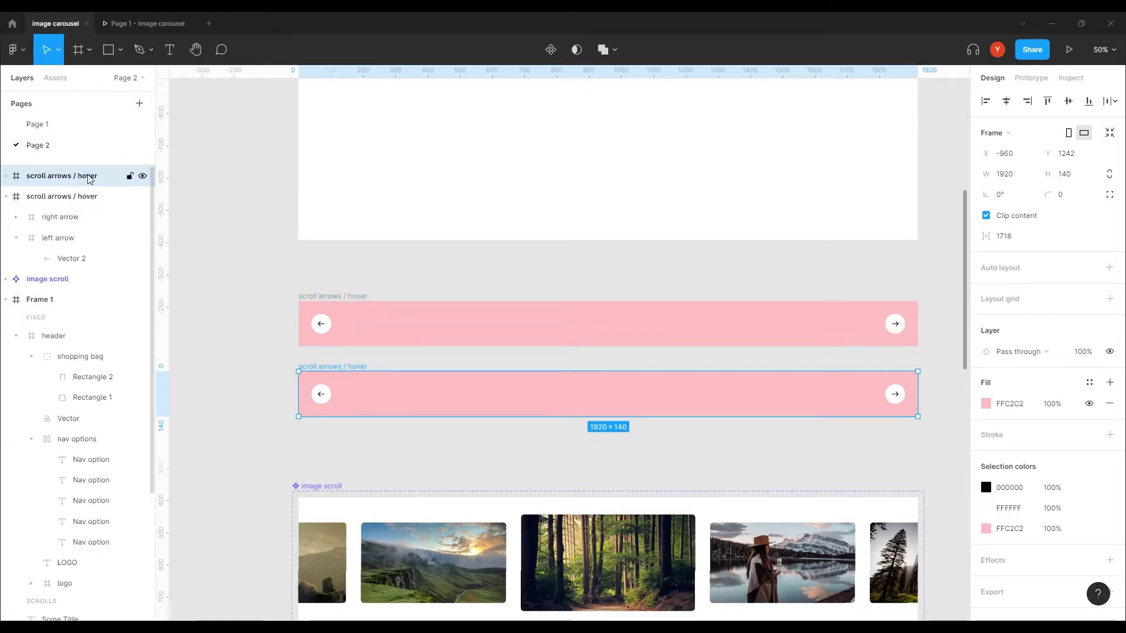
{"action": "double_click", "coordinate": [90, 177]}
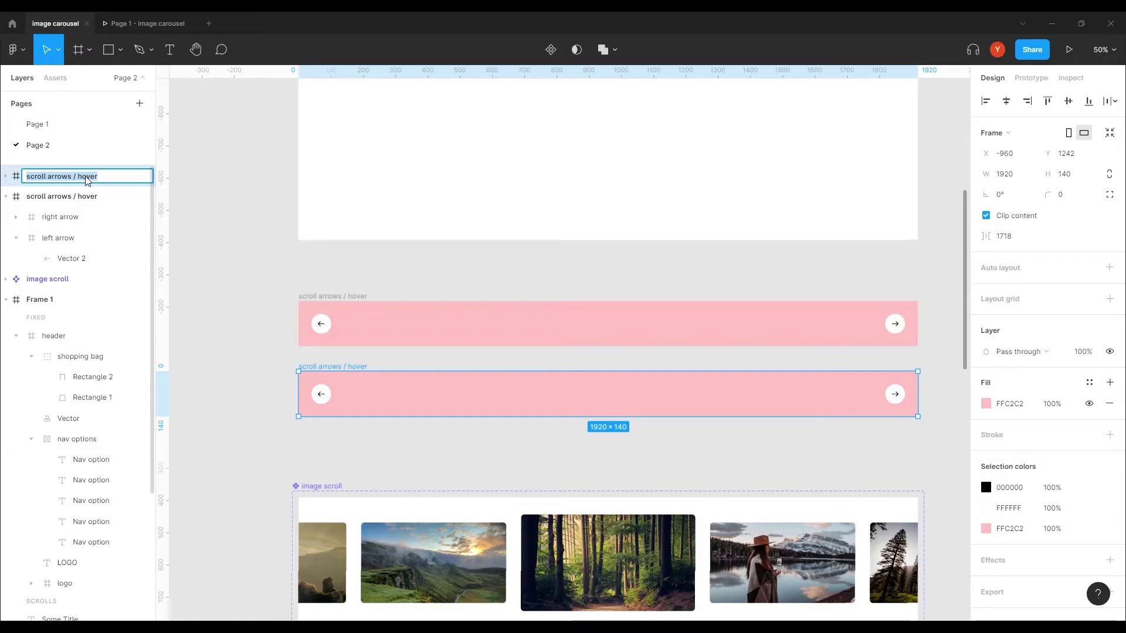
{"action": "double_click", "coordinate": [86, 177]}
{"action": "type", "text": "defau"}
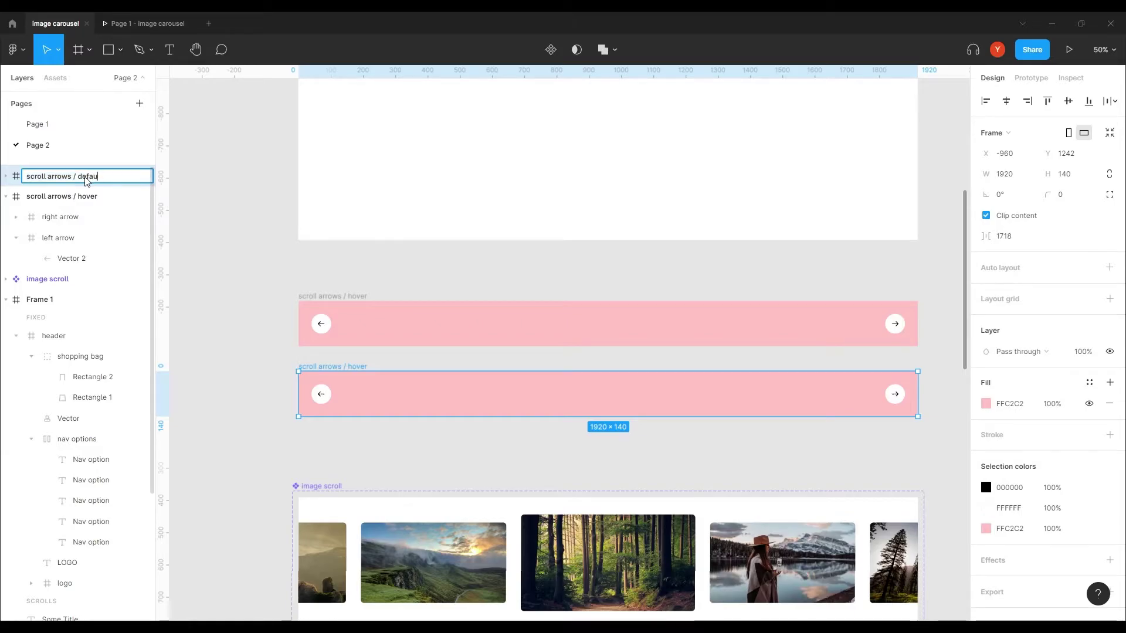
{"action": "type", "text": "lt"}
{"action": "key", "text": "Return"}
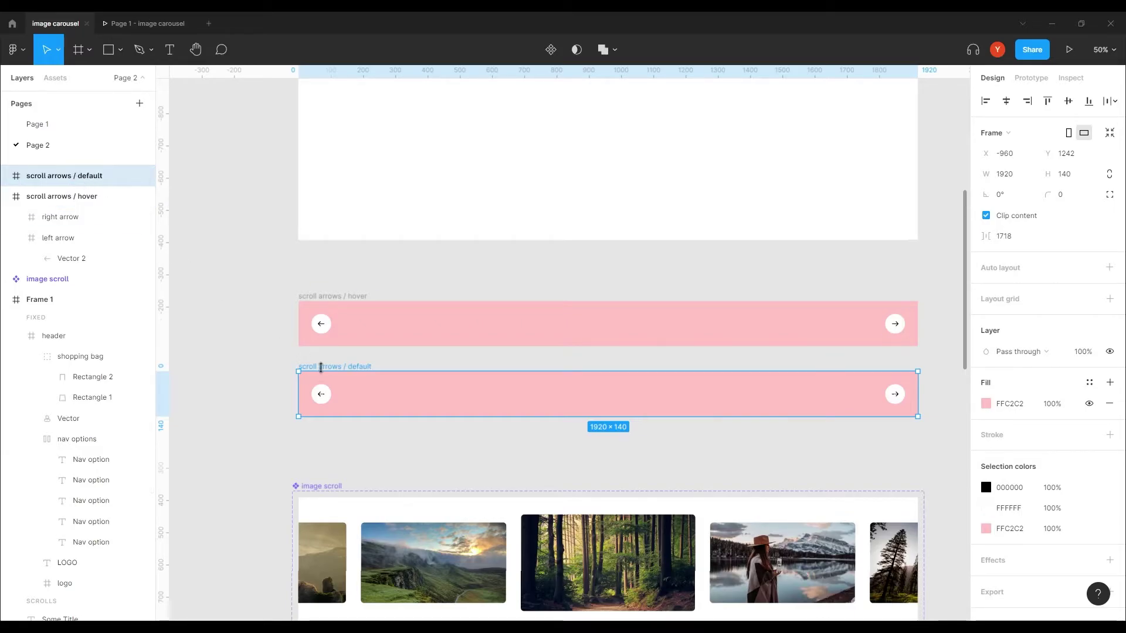
- Set the hover band's two arrows to 0% opacity and remove its pink fill
{"action": "left_click", "coordinate": [317, 333]}
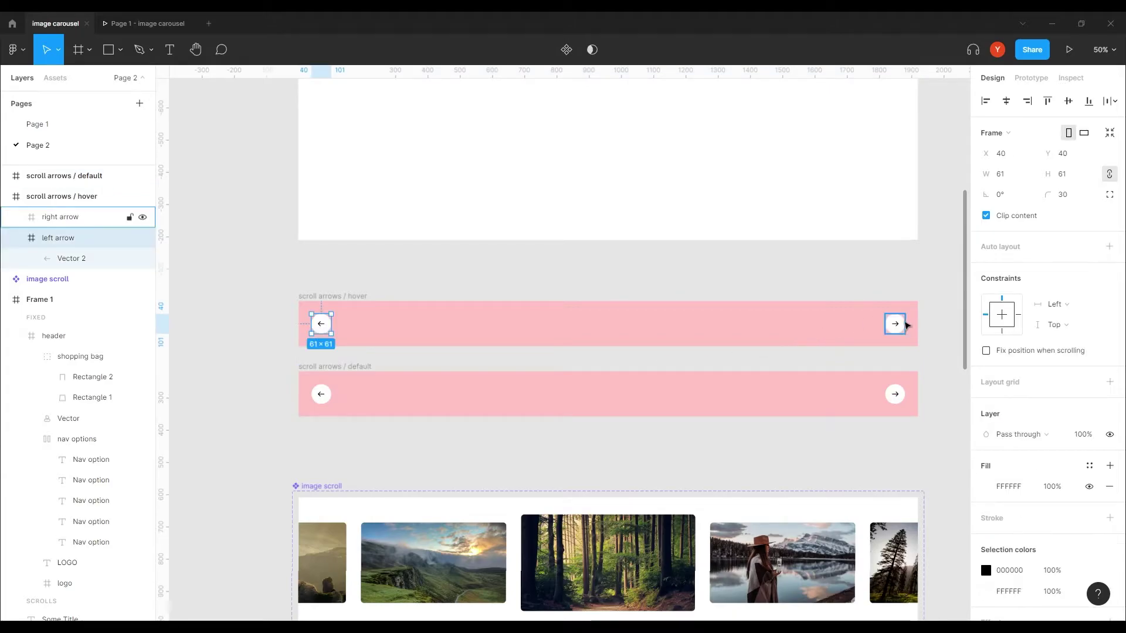
{"action": "left_click", "coordinate": [898, 326], "text": "shift"}
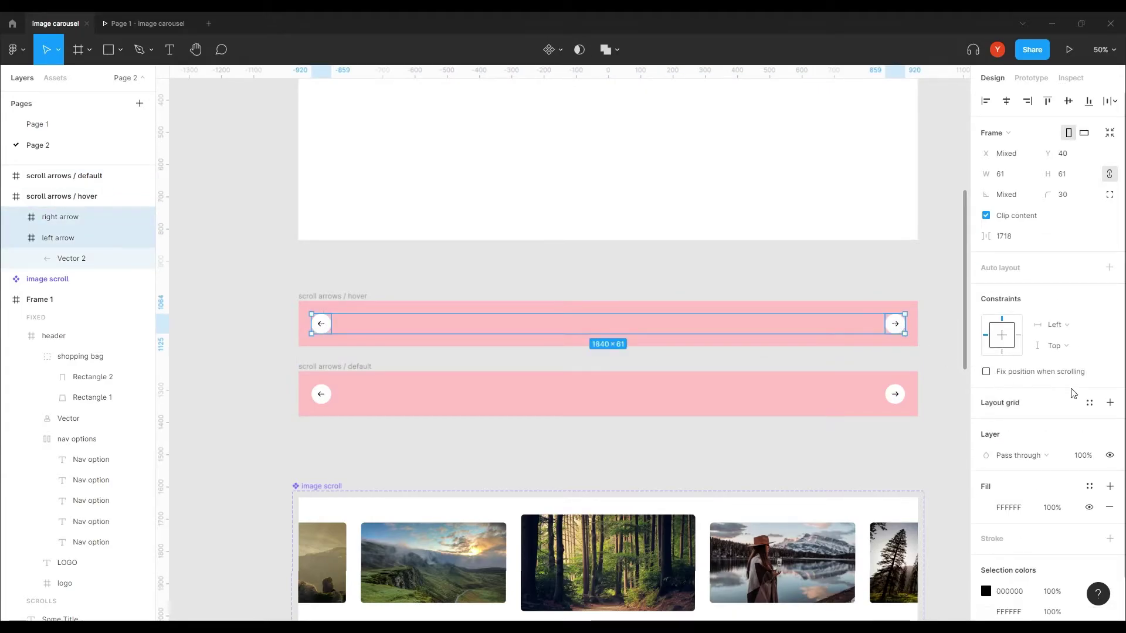
{"action": "left_click", "coordinate": [1078, 456]}
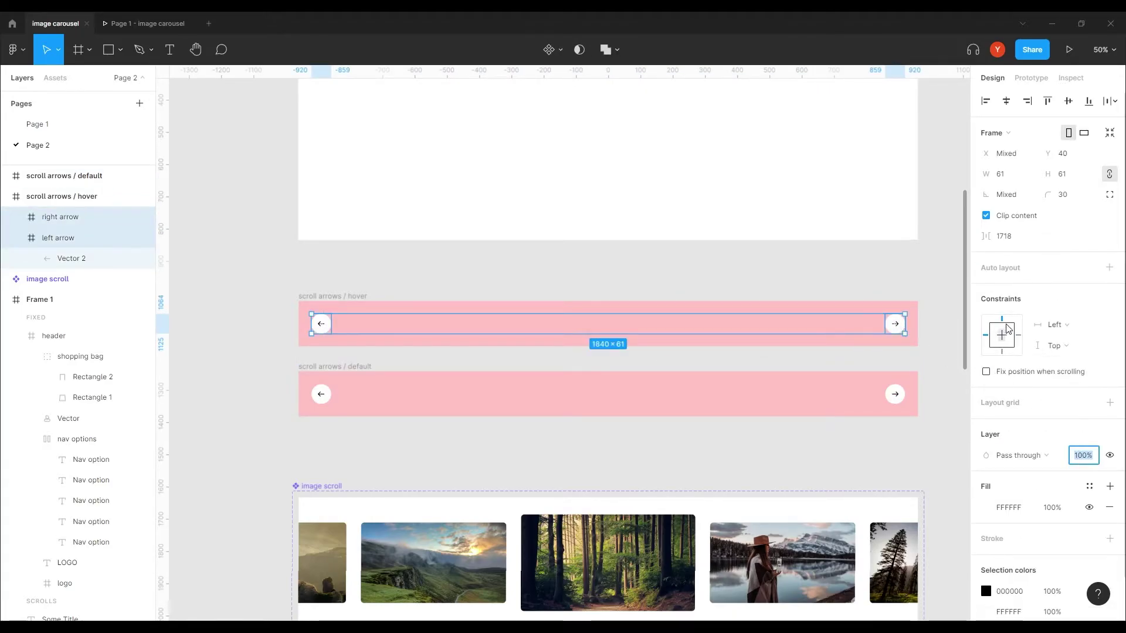
{"action": "type", "text": "0"}
{"action": "key", "text": "Return"}
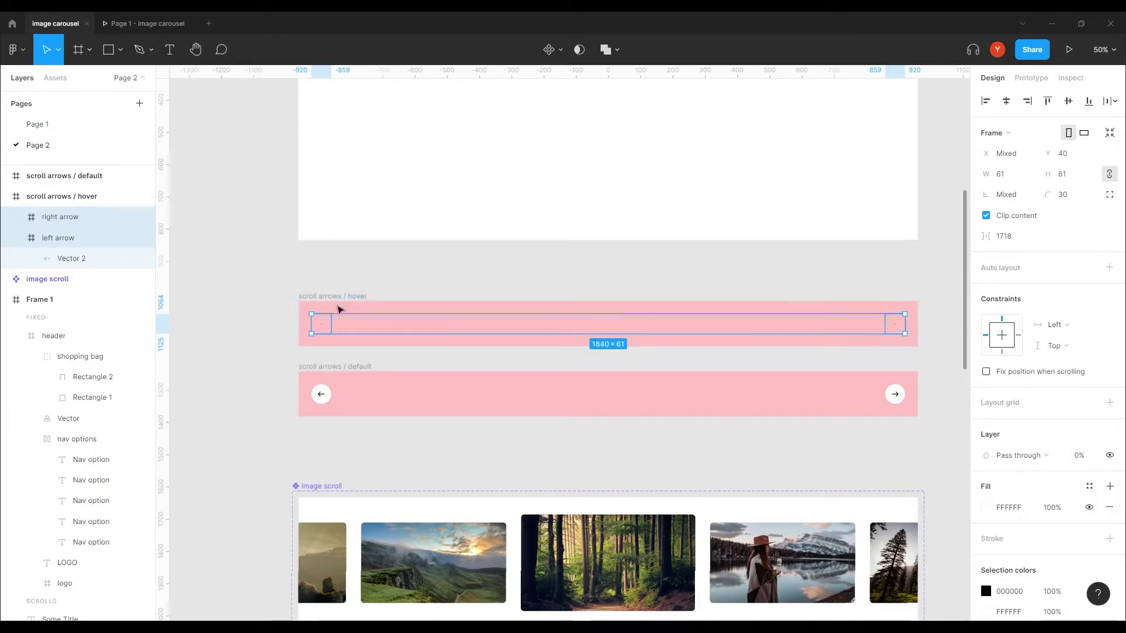
{"action": "left_click", "coordinate": [339, 309]}
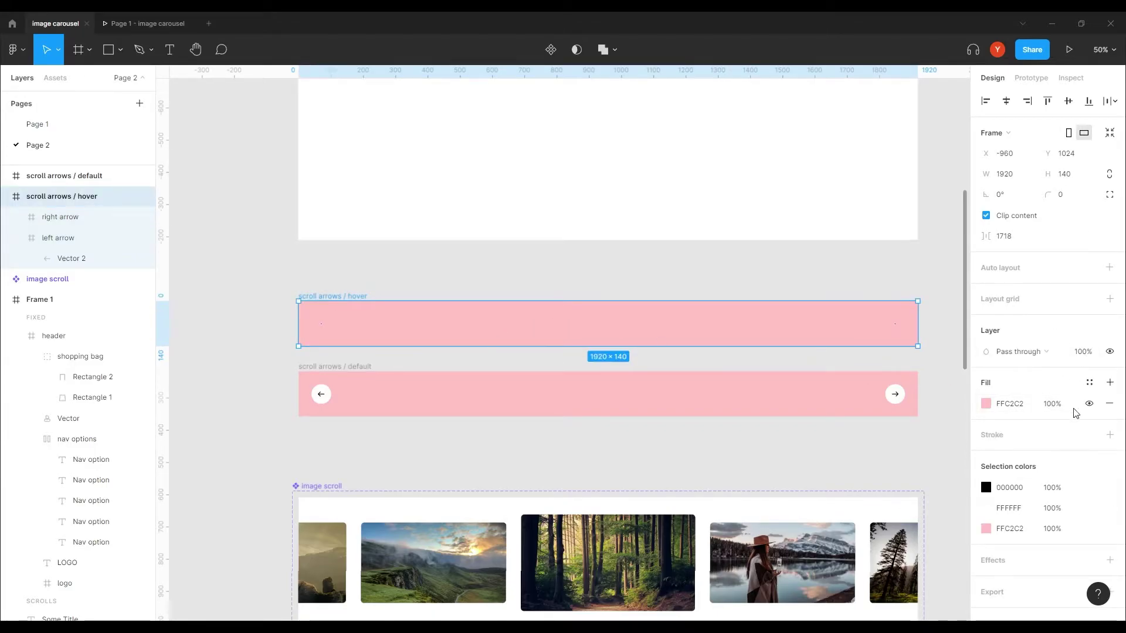
{"action": "left_click", "coordinate": [1114, 405]}
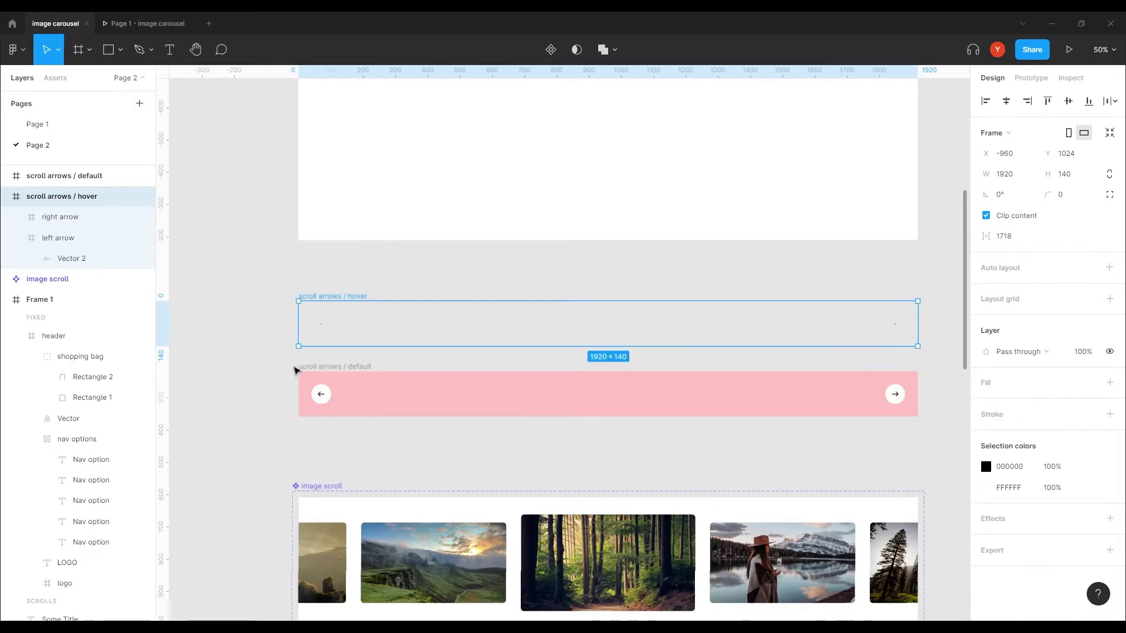
- Remove the default band's fill and combine both bands into a scroll arrows component set
{"action": "left_click", "coordinate": [317, 367]}
{"action": "left_click", "coordinate": [1110, 404]}
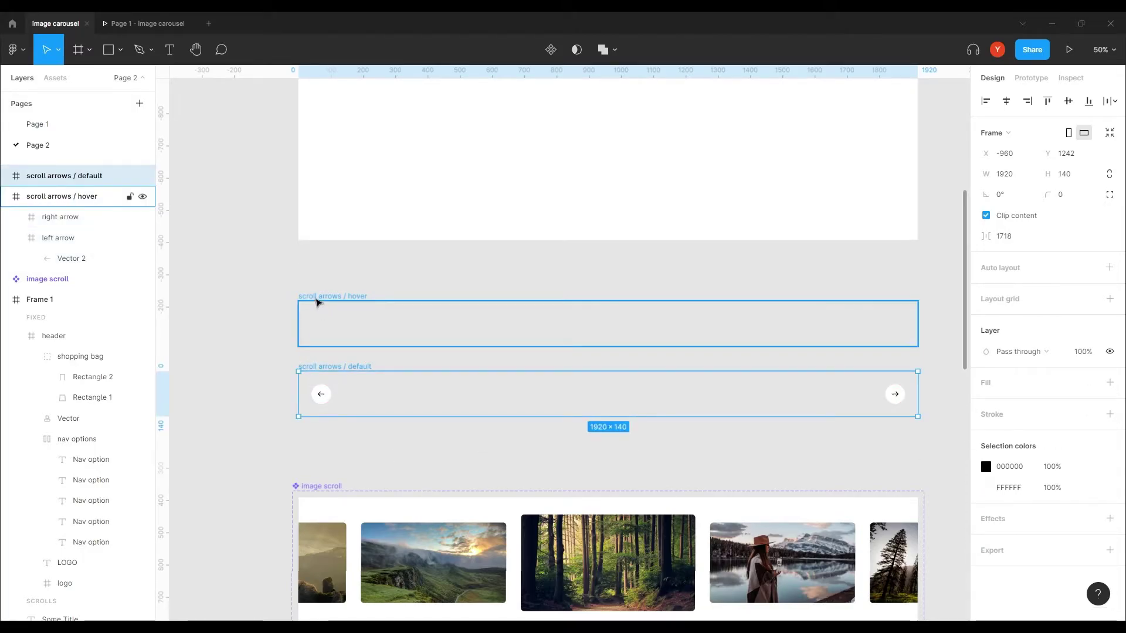
{"action": "left_click", "coordinate": [317, 299]}
{"action": "left_click", "coordinate": [321, 370], "text": "shift"}
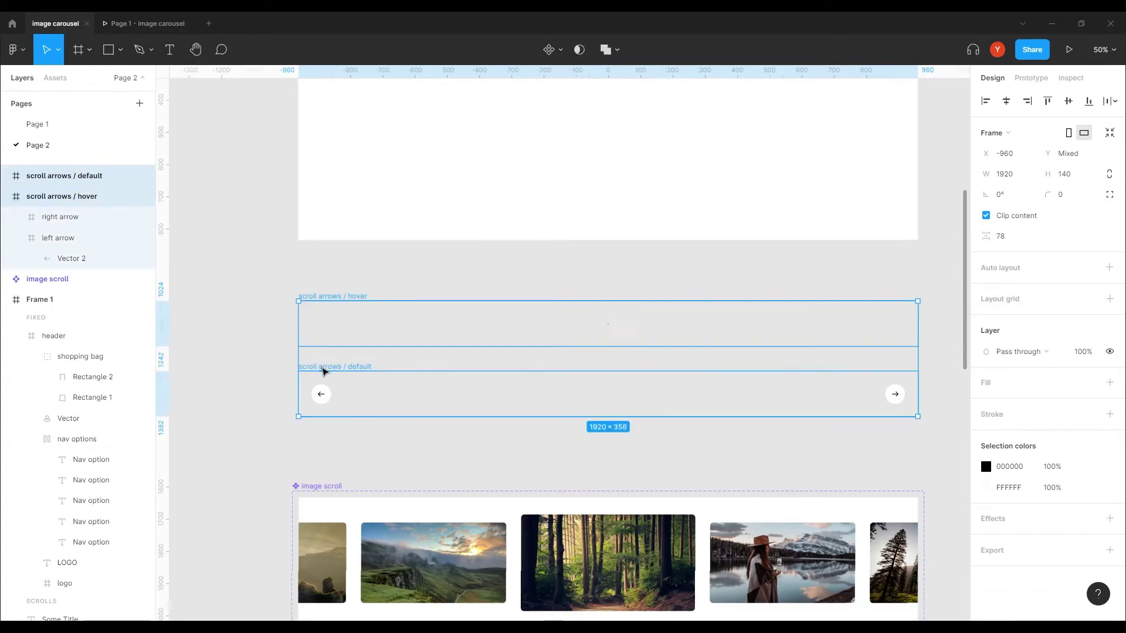
{"action": "left_click", "coordinate": [560, 54]}
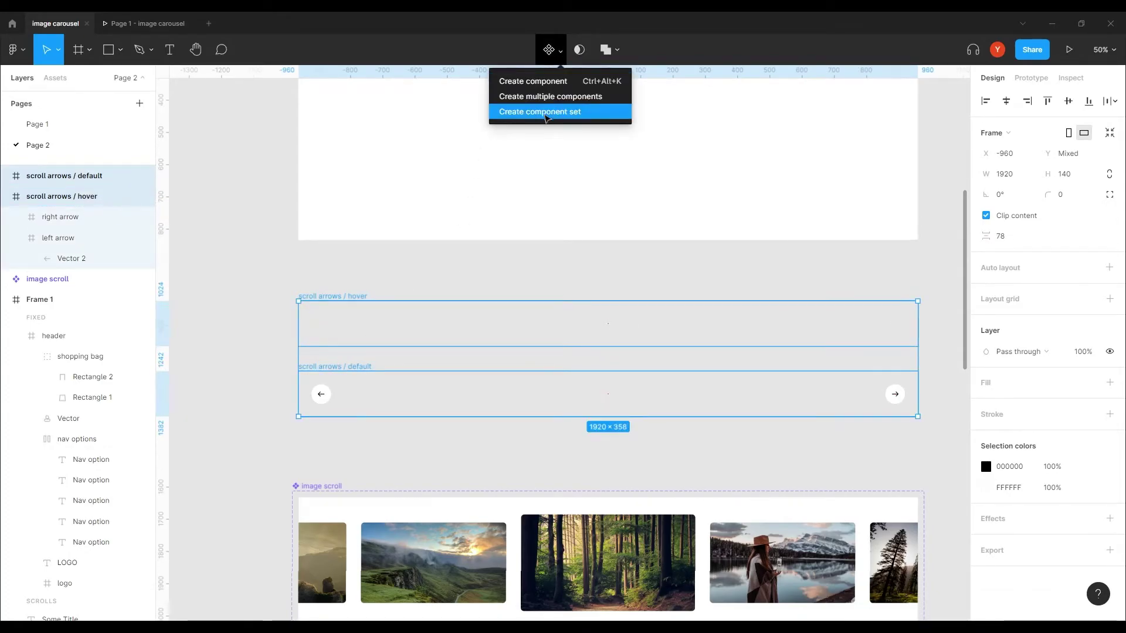
{"action": "left_click", "coordinate": [545, 112]}
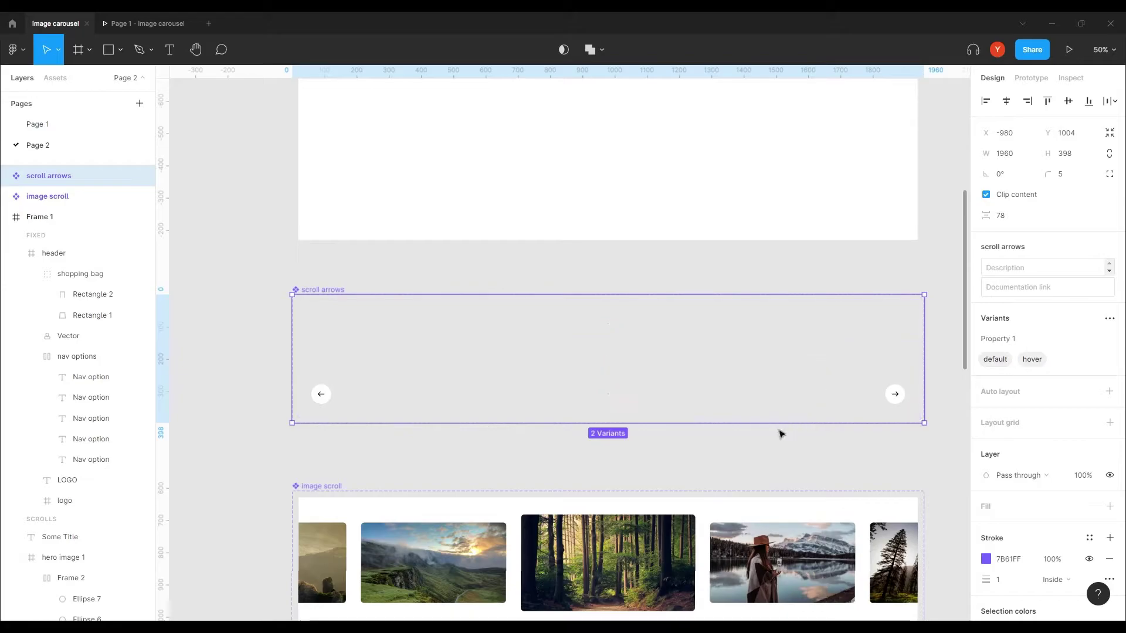
{"action": "left_click", "coordinate": [840, 344]}
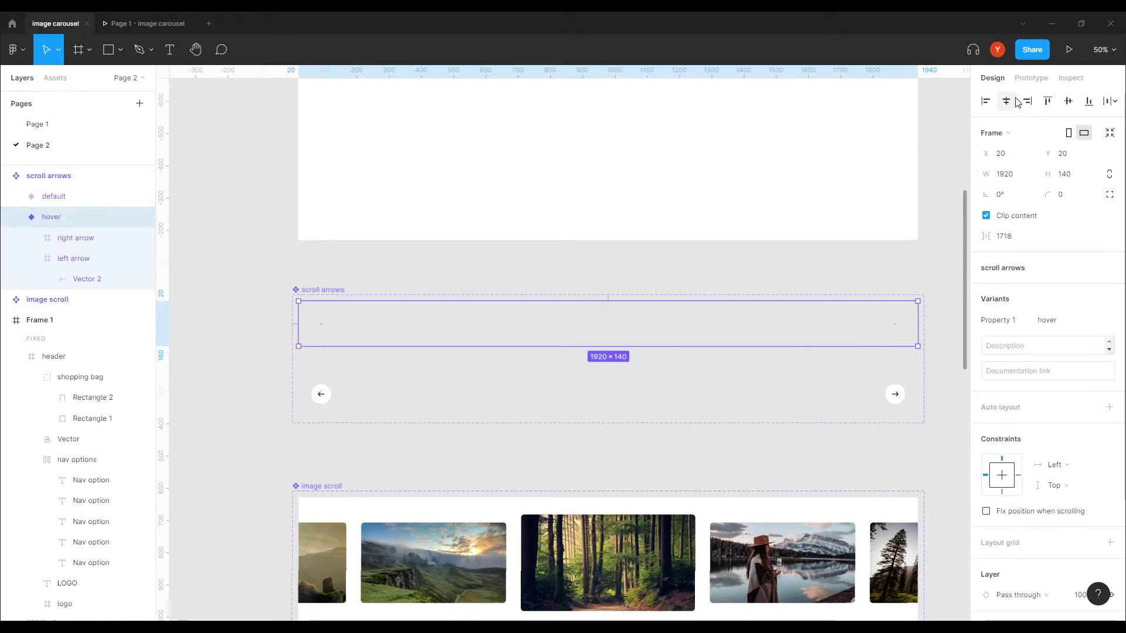
- Link the scroll arrows hover variant to default with a While hovering → Change to interaction (smart animate, ease out, 200ms)
{"action": "left_click", "coordinate": [1032, 78]}
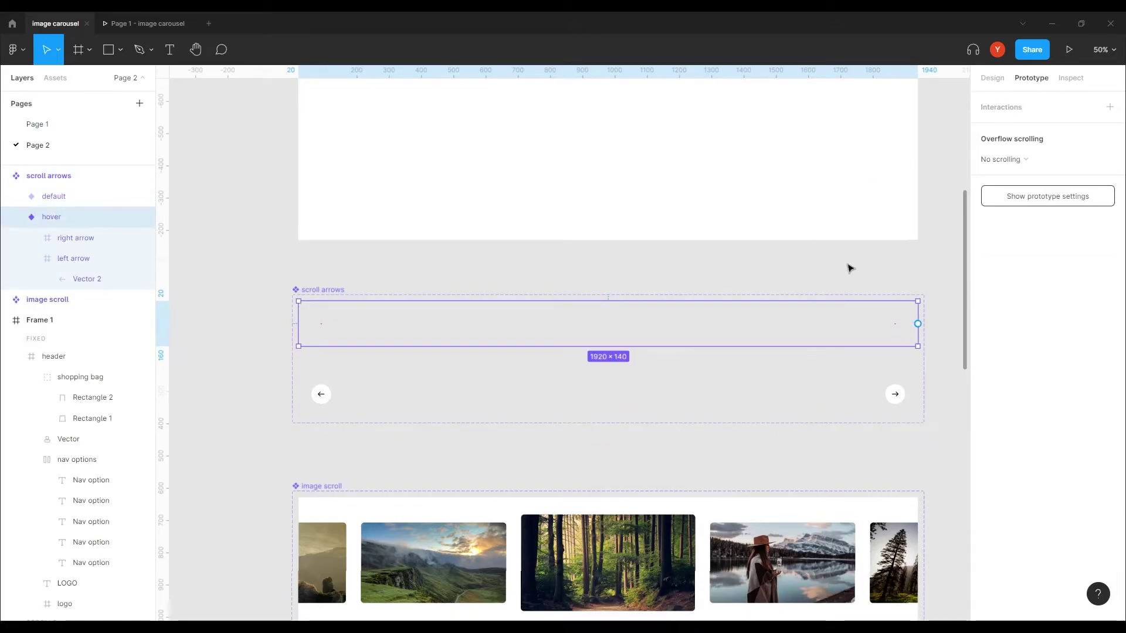
{"action": "left_click_drag", "start_coordinate": [918, 324], "coordinate": [623, 390]}
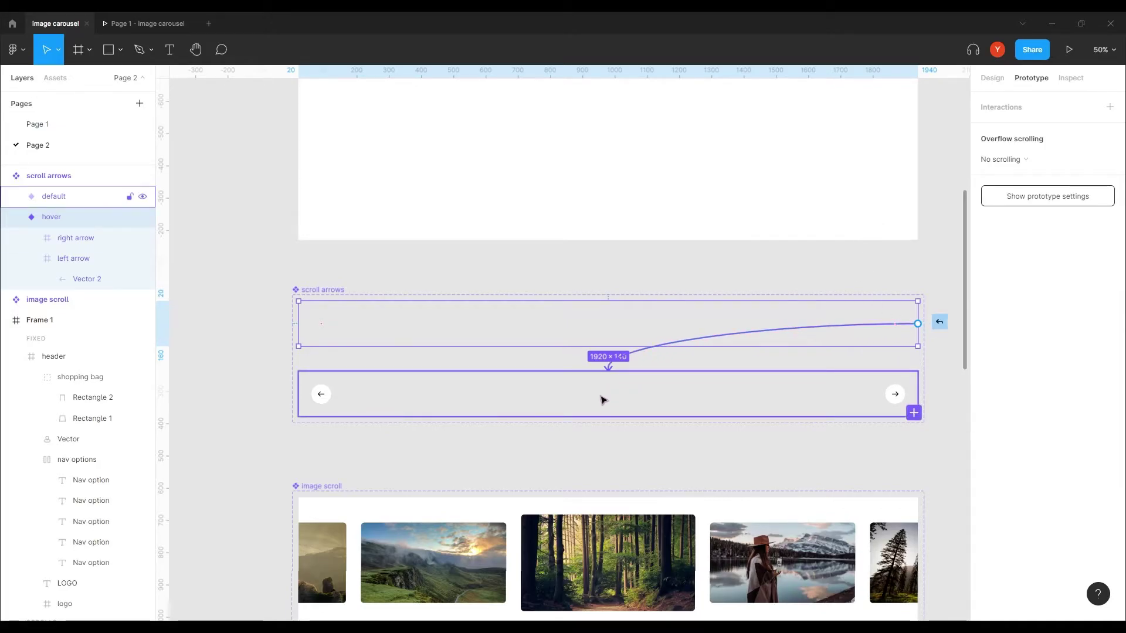
{"action": "left_click_drag", "start_coordinate": [603, 401], "coordinate": [613, 392]}
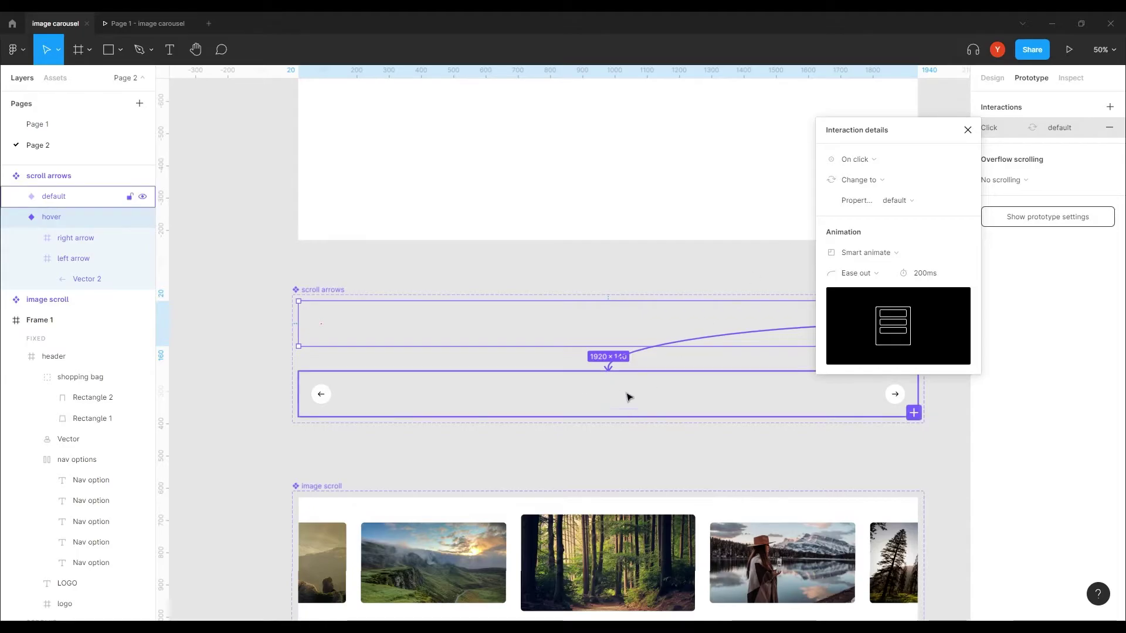
{"action": "left_click_drag", "start_coordinate": [920, 133], "coordinate": [1056, 122]}
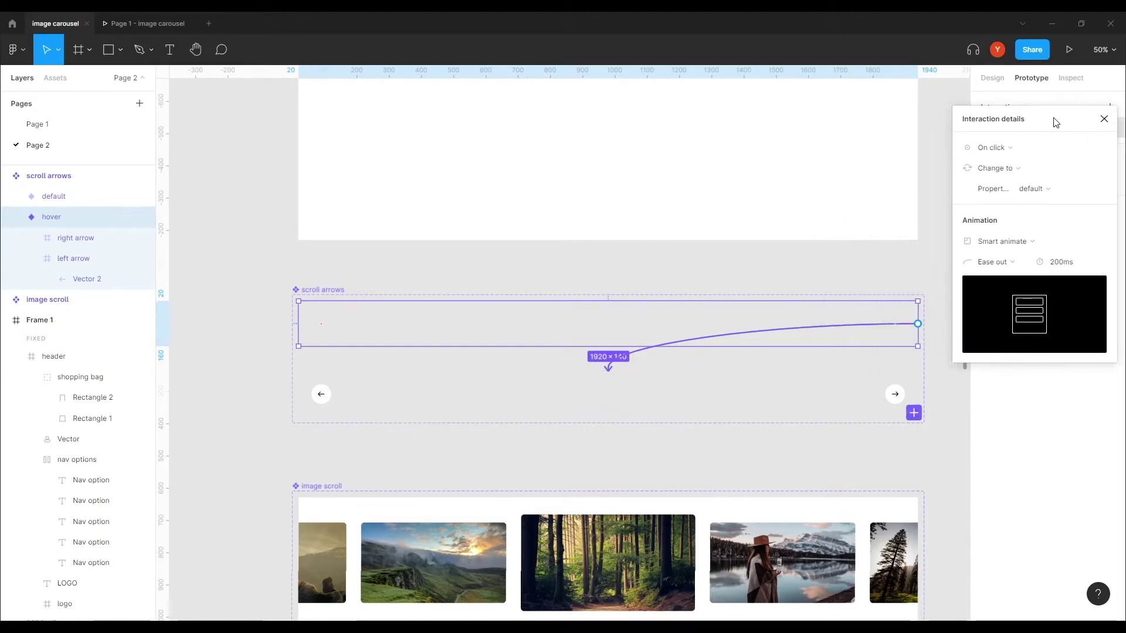
{"action": "left_click", "coordinate": [1004, 147]}
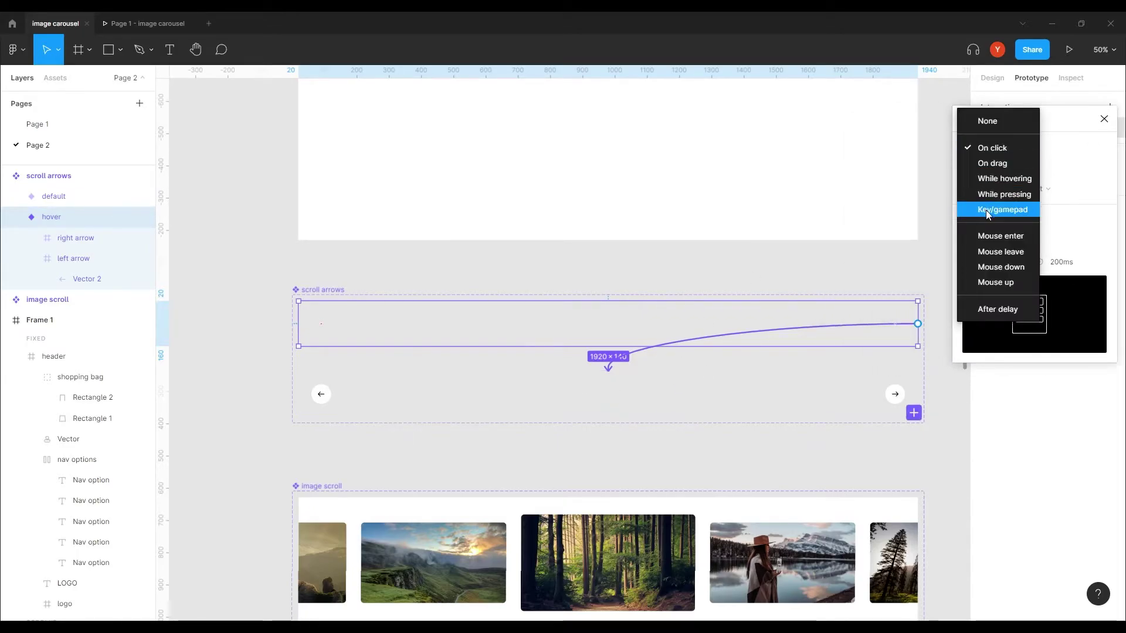
{"action": "left_click", "coordinate": [1004, 178]}
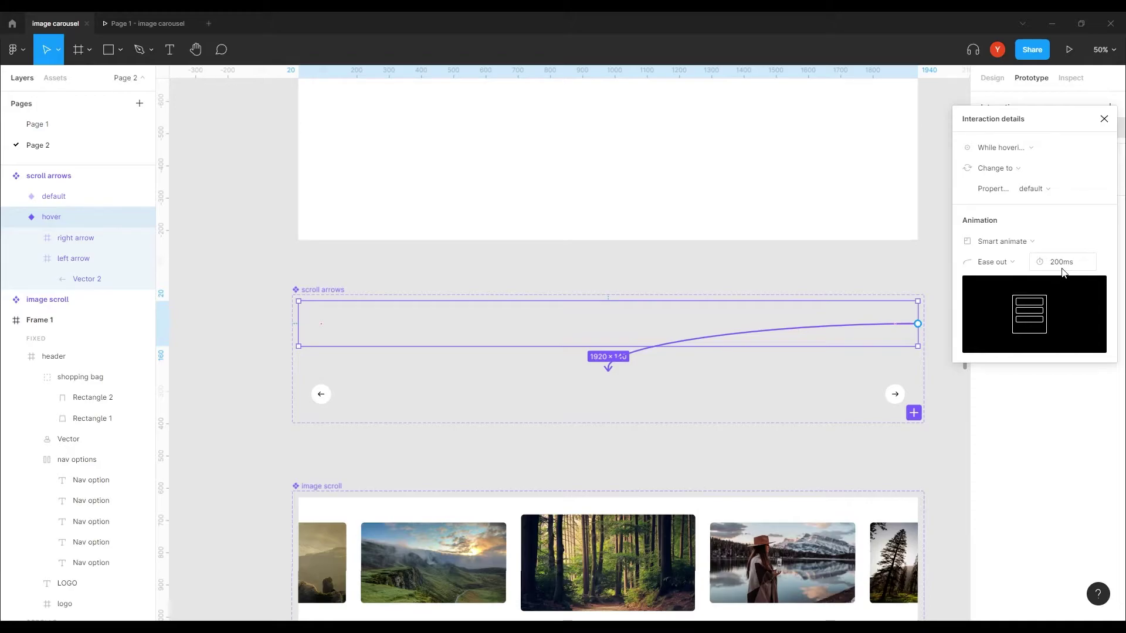
{"action": "left_click", "coordinate": [508, 445]}
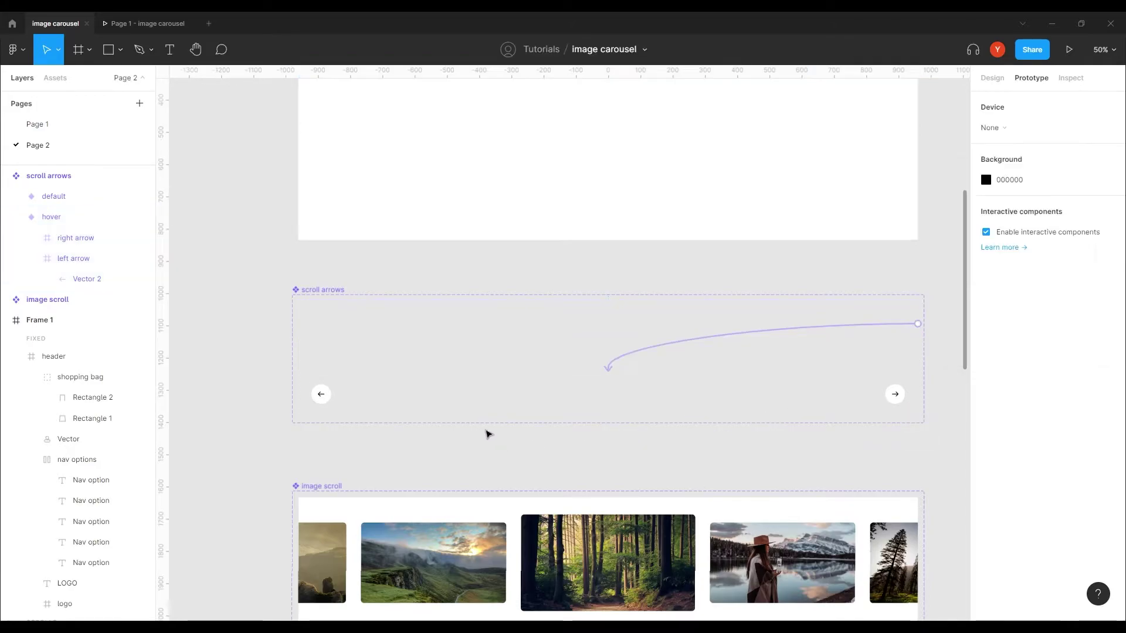
{"action": "left_click", "coordinate": [457, 326]}
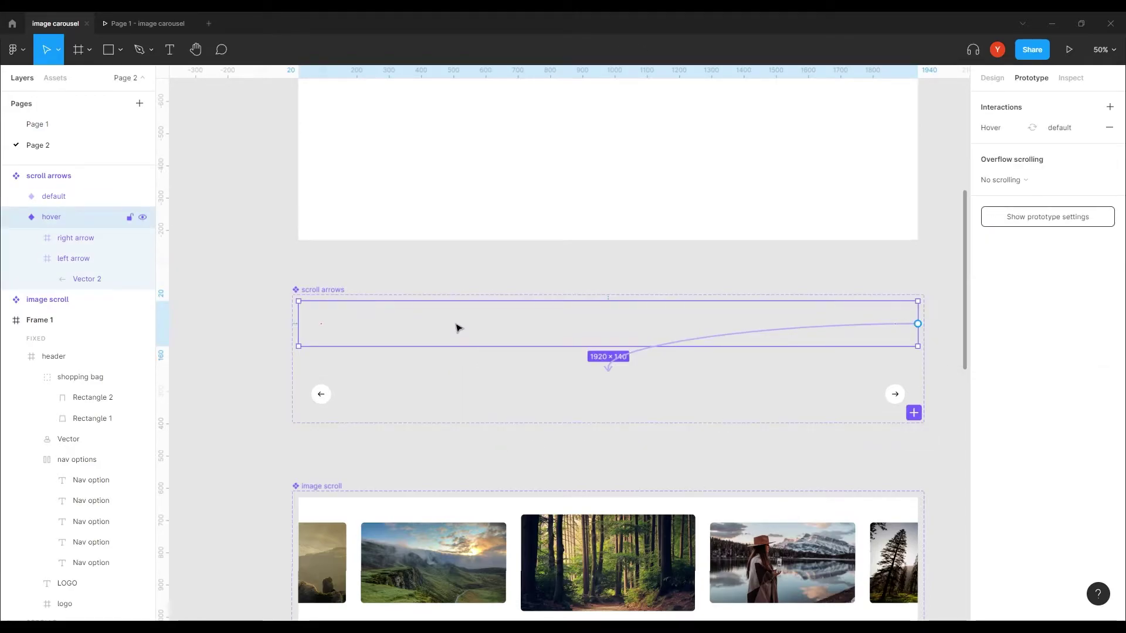
- Paste the copied scroll arrows into the top image-scroll variant
{"action": "scroll", "coordinate": [422, 459], "scroll_direction": "down", "scroll_amount": 5}
{"action": "scroll", "coordinate": [417, 251], "scroll_direction": "down", "scroll_amount": 2}
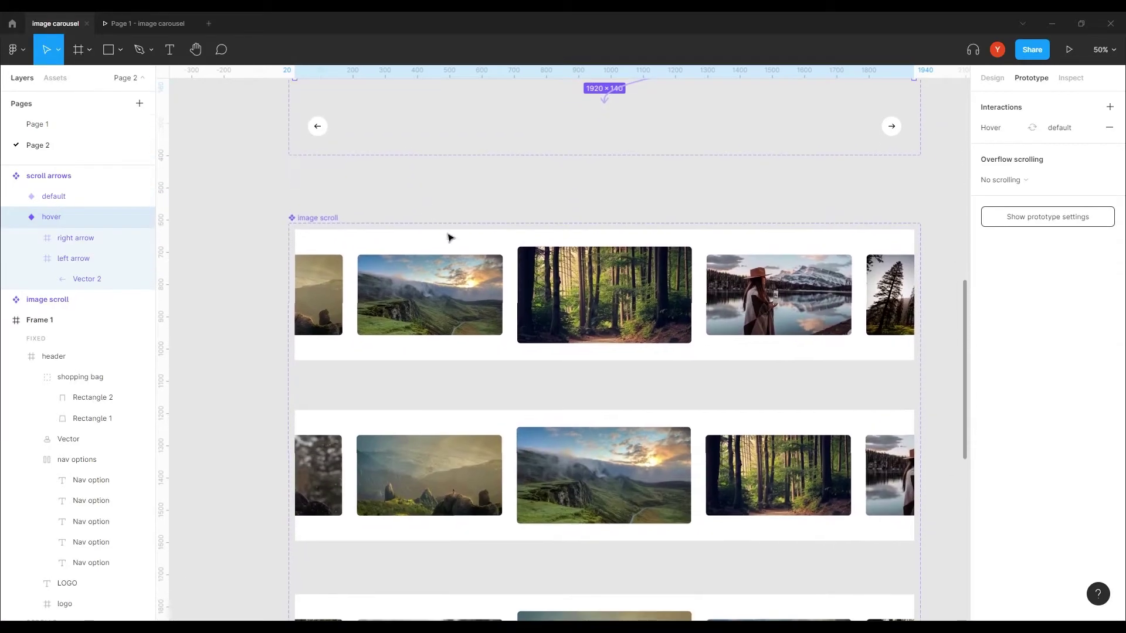
{"action": "left_click", "coordinate": [418, 295]}
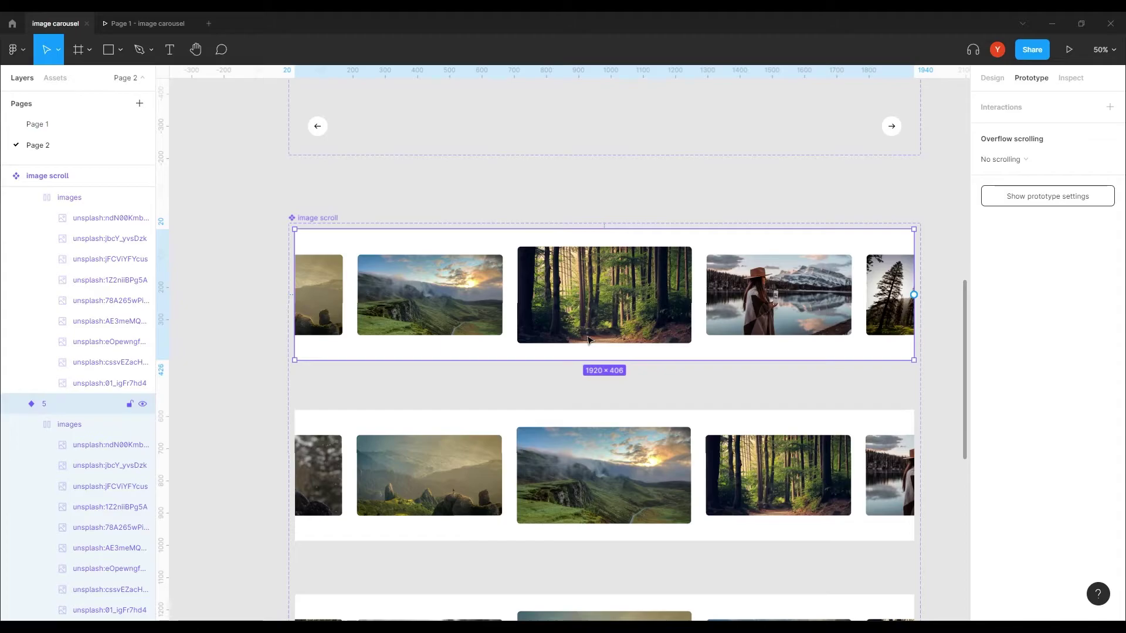
{"action": "key", "text": "ctrl+v"}
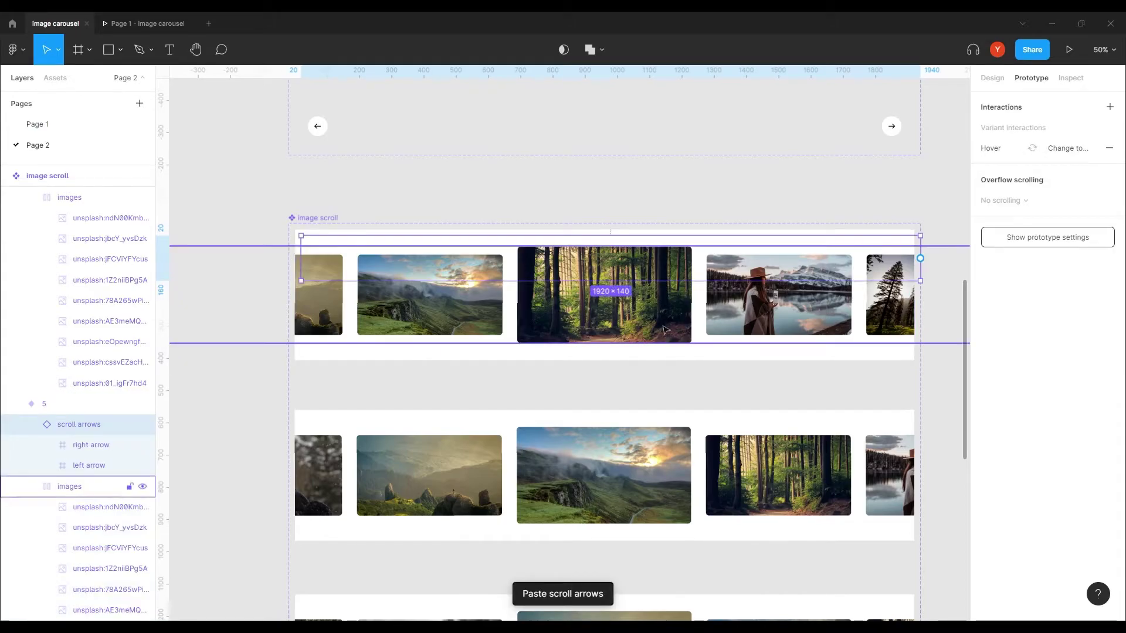
{"action": "mouse_move", "coordinate": [603, 294]}
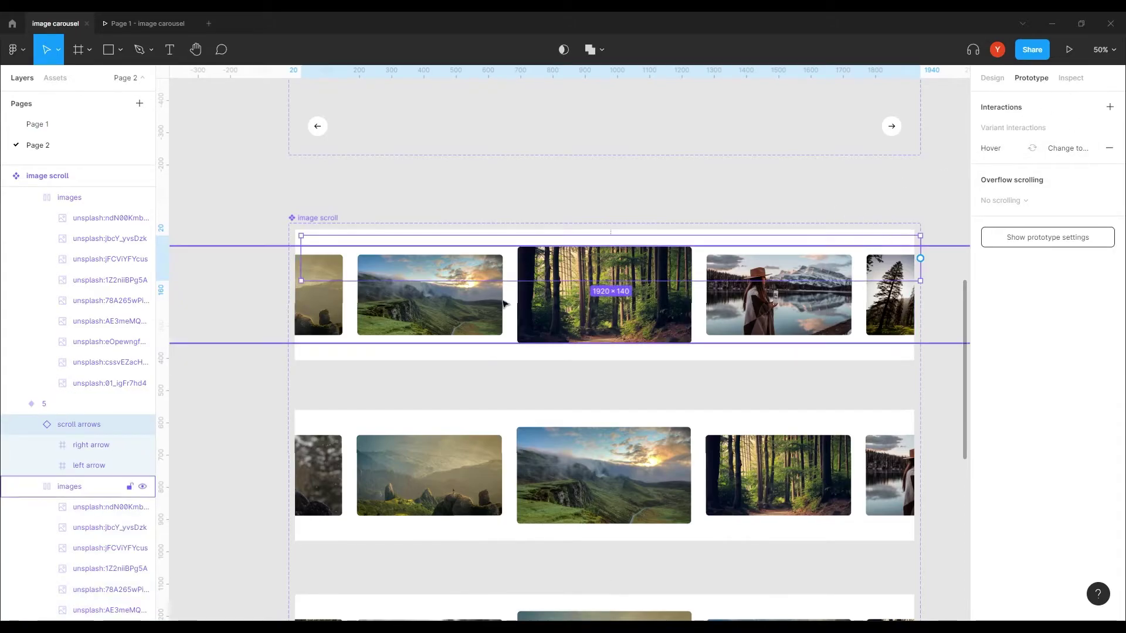
- Align the pasted arrows left and vertically centred in variant 5, at x 0, y 133
{"action": "left_click", "coordinate": [323, 219]}
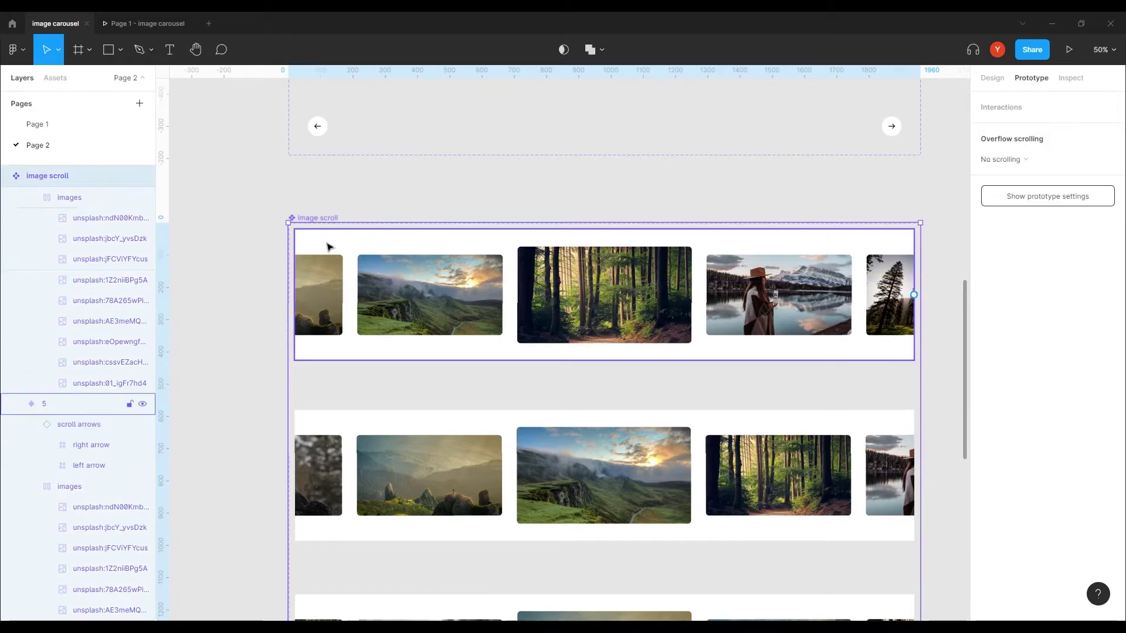
{"action": "left_click", "coordinate": [328, 247]}
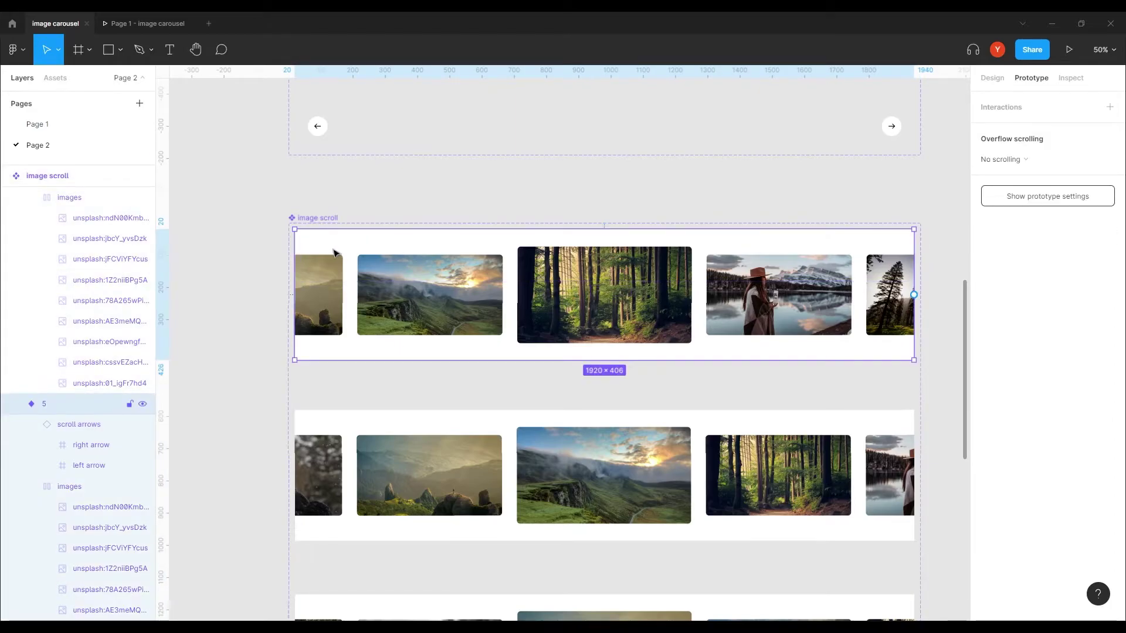
{"action": "left_click", "coordinate": [33, 428]}
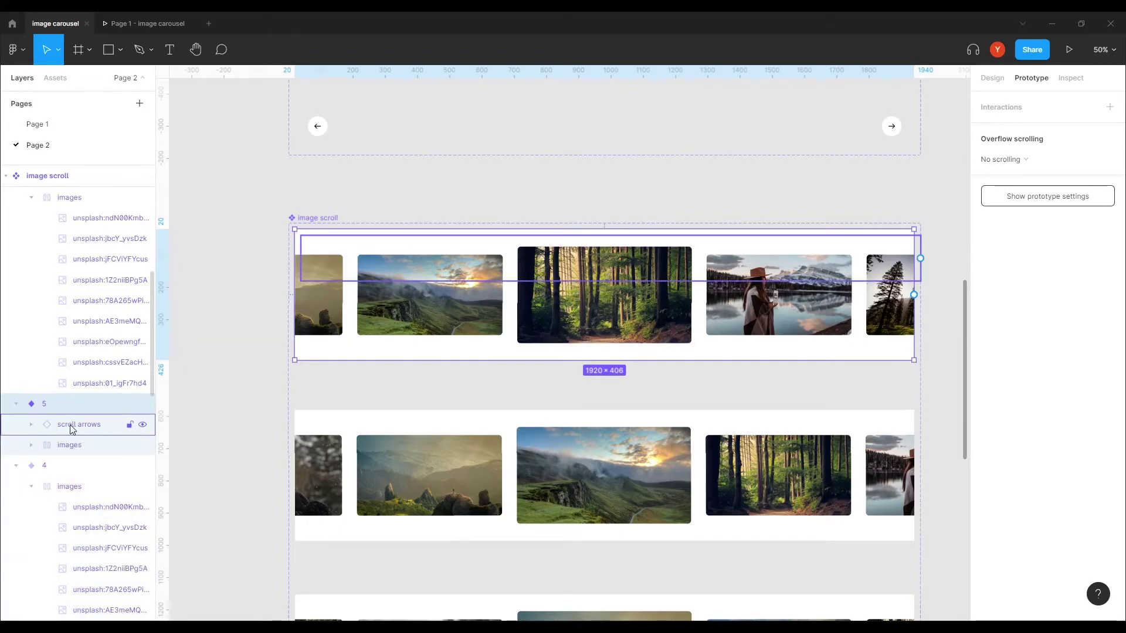
{"action": "left_click", "coordinate": [72, 426]}
{"action": "left_click", "coordinate": [991, 78]}
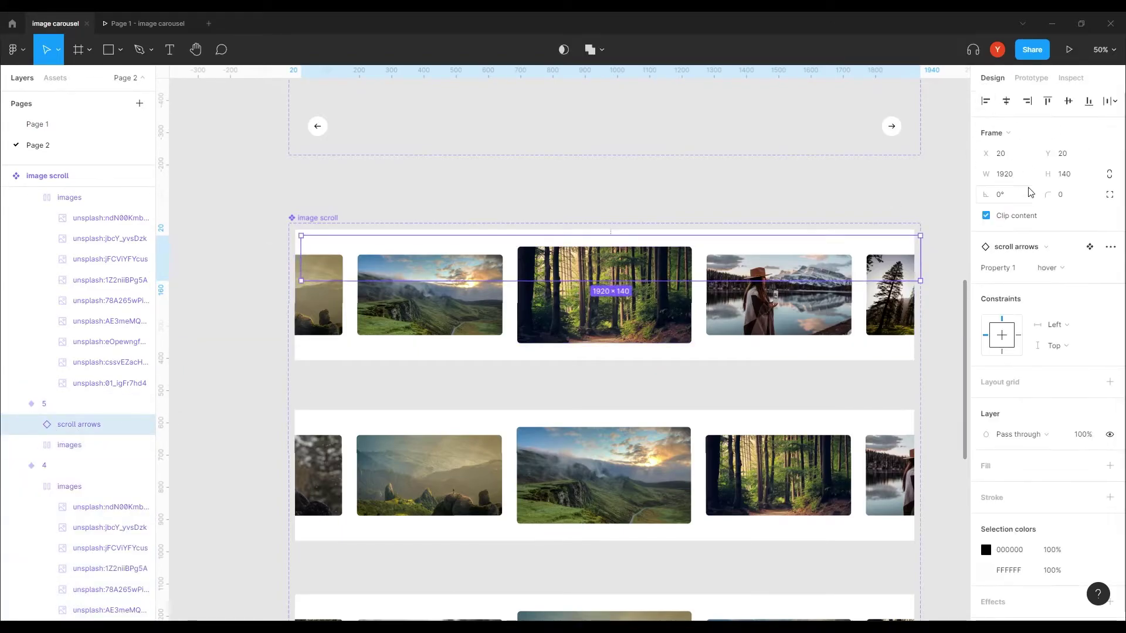
{"action": "left_click", "coordinate": [1068, 103]}
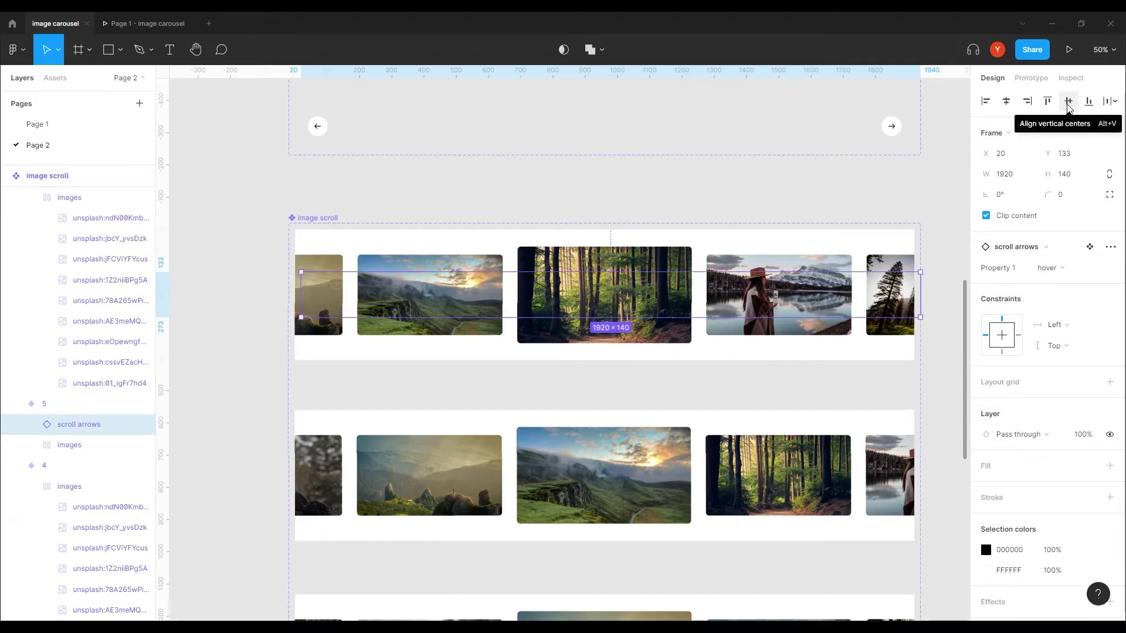
{"action": "left_click", "coordinate": [1006, 104]}
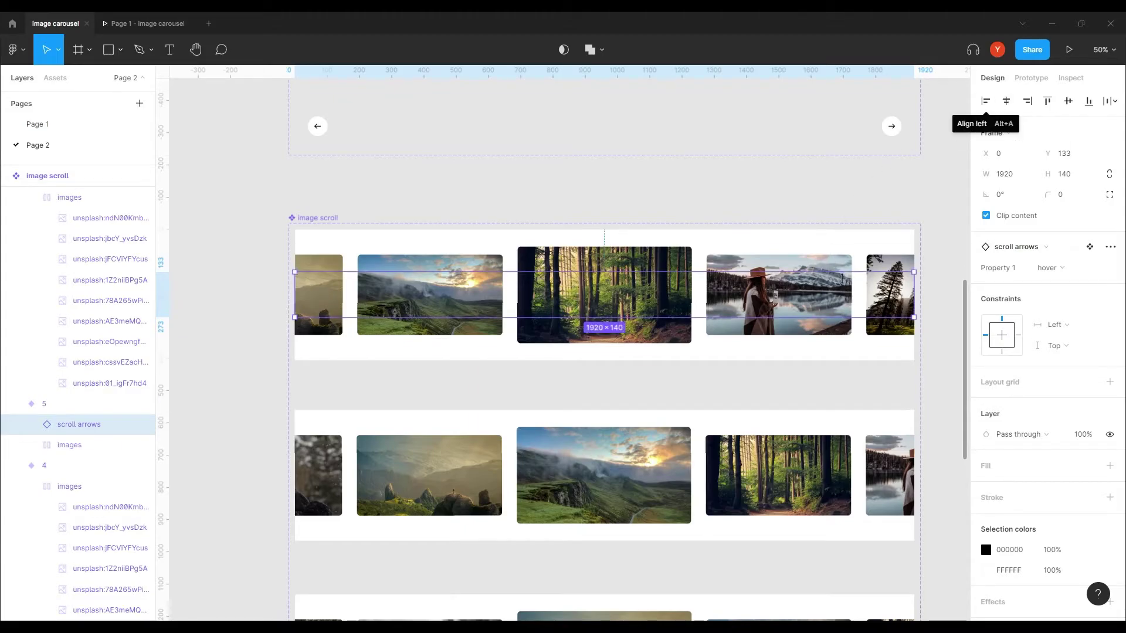
{"action": "left_click_drag", "start_coordinate": [628, 392], "coordinate": [656, 313]}
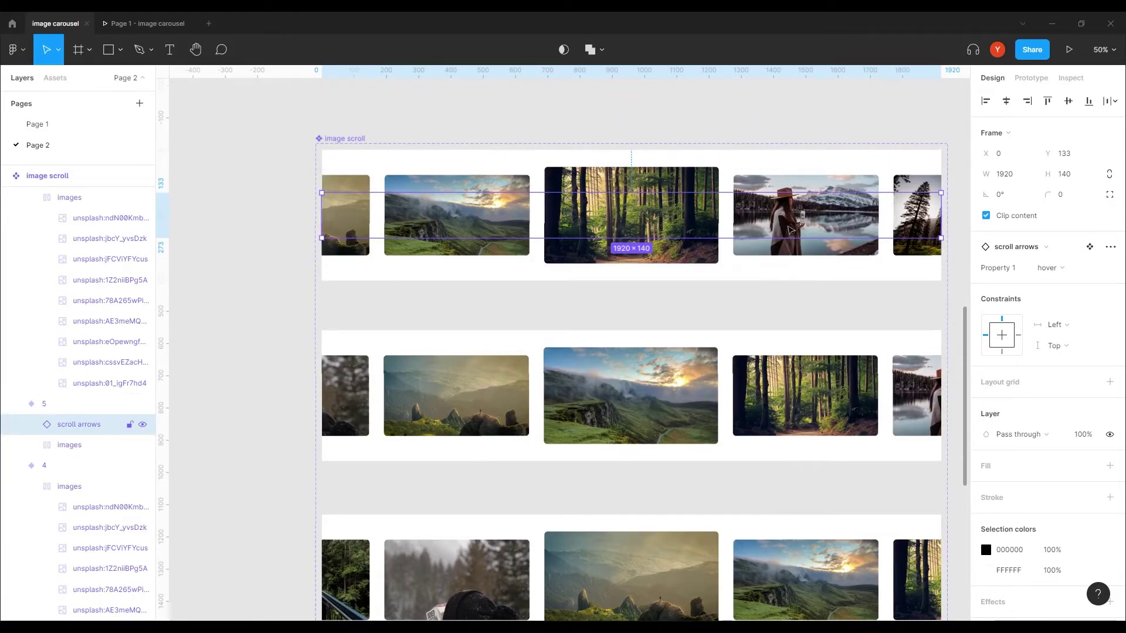
- Paste the scroll arrows into image-scroll variants 4 and 1
{"action": "scroll", "coordinate": [528, 352], "scroll_direction": "down", "scroll_amount": 2}
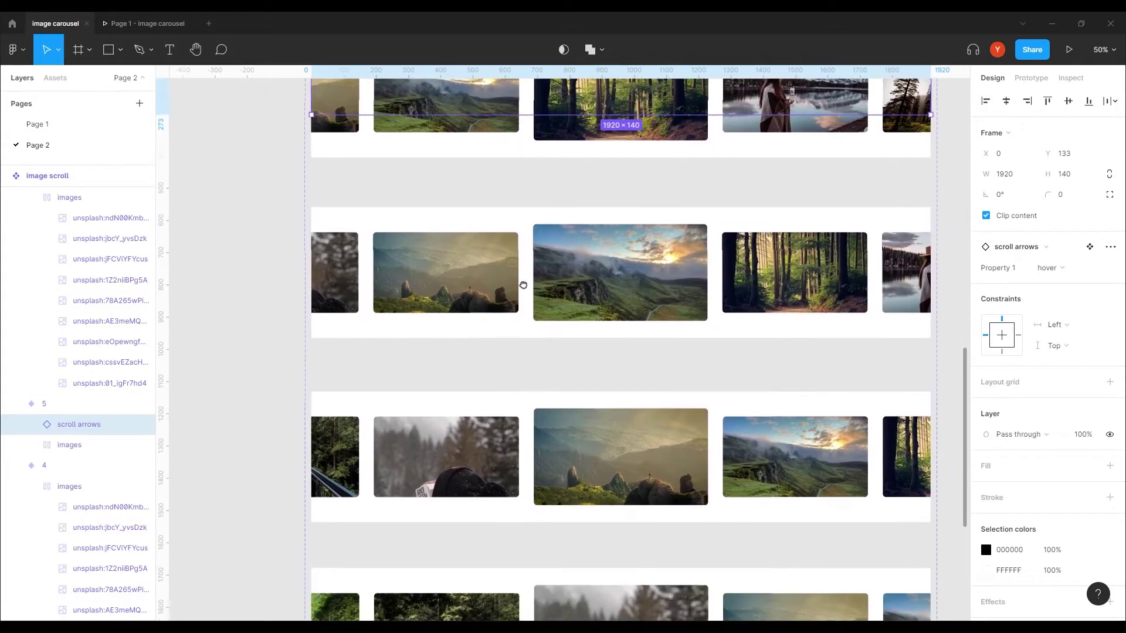
{"action": "left_click", "coordinate": [456, 270]}
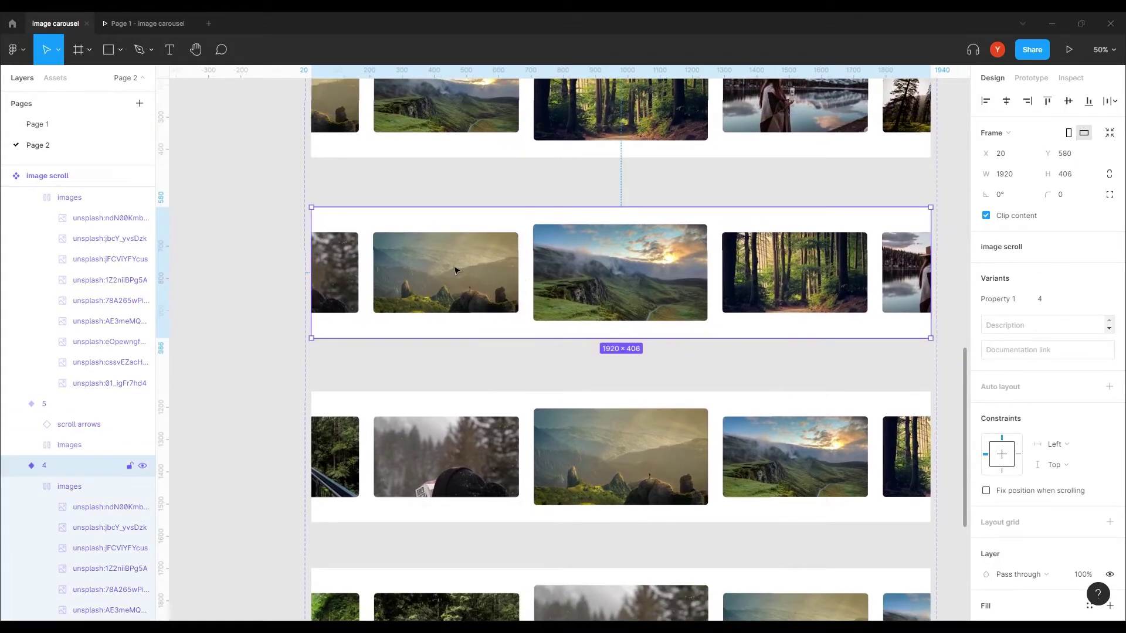
{"action": "key", "text": "ctrl+v"}
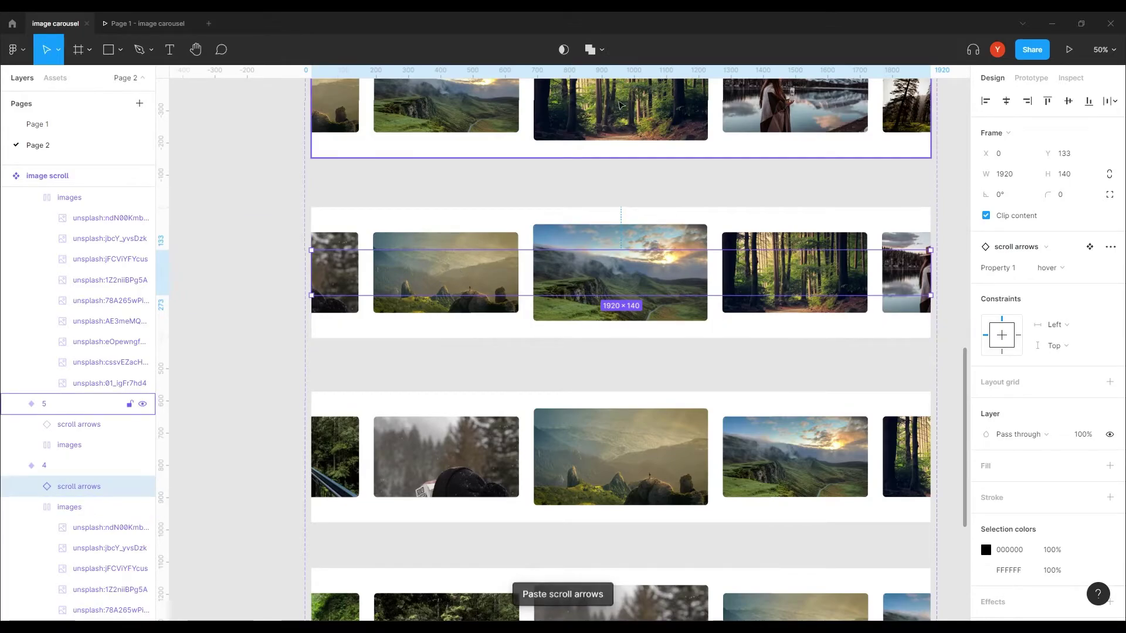
{"action": "left_click", "coordinate": [565, 465]}
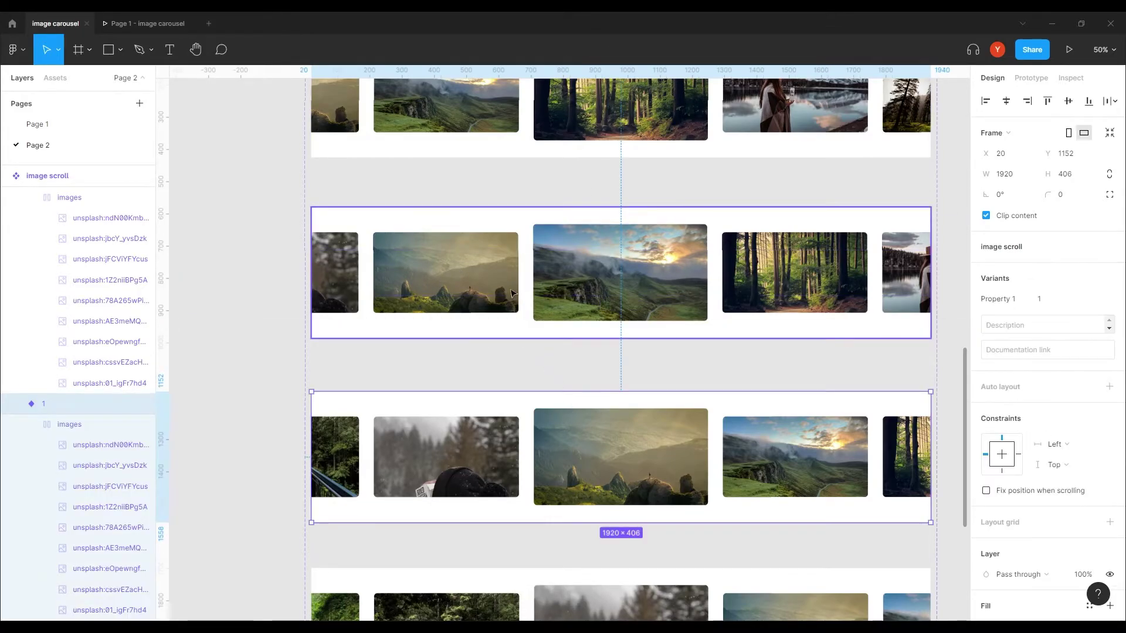
{"action": "key", "text": "ctrl+v"}
- Paste the scroll arrows into image-scroll variants 2 and 3, then scroll back over the set
{"action": "scroll", "coordinate": [511, 293], "scroll_direction": "down", "scroll_amount": 3}
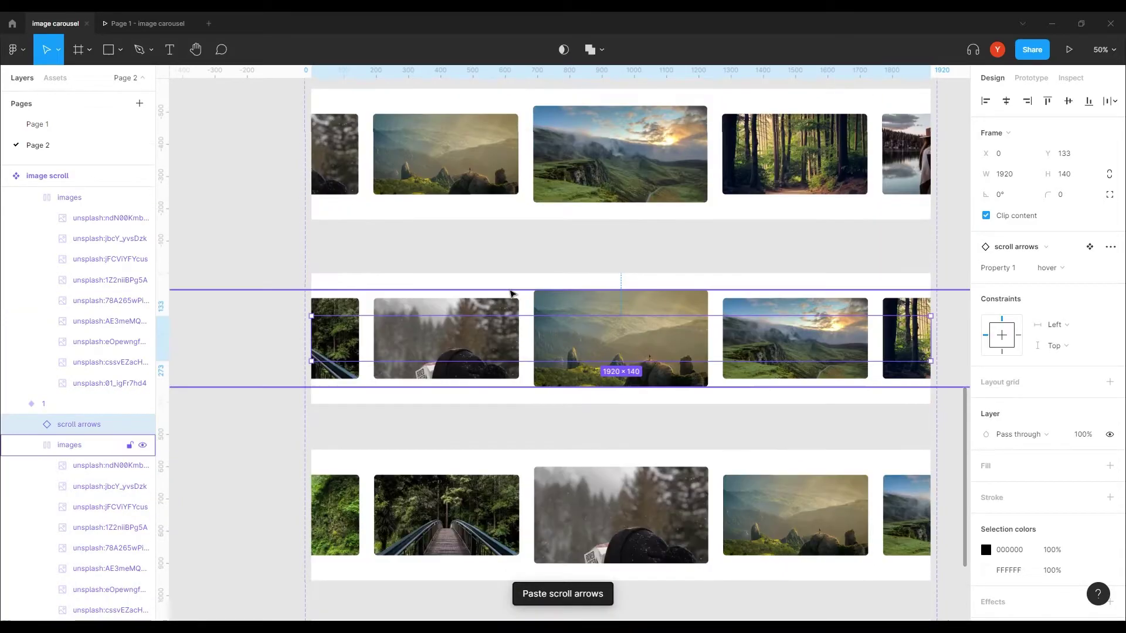
{"action": "left_click", "coordinate": [574, 514]}
{"action": "scroll", "coordinate": [552, 399], "scroll_direction": "down", "scroll_amount": 5}
{"action": "key", "text": "ctrl+v"}
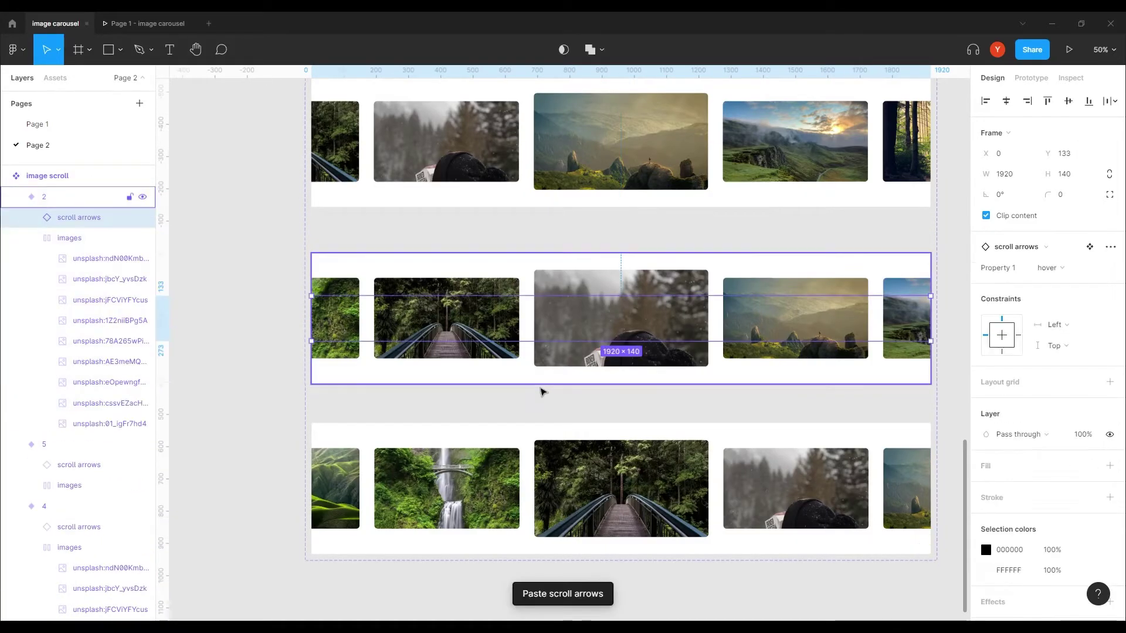
{"action": "scroll", "coordinate": [566, 395], "scroll_direction": "down", "scroll_amount": 2}
{"action": "scroll", "coordinate": [566, 394], "scroll_direction": "down", "scroll_amount": 2}
{"action": "left_click", "coordinate": [590, 369]}
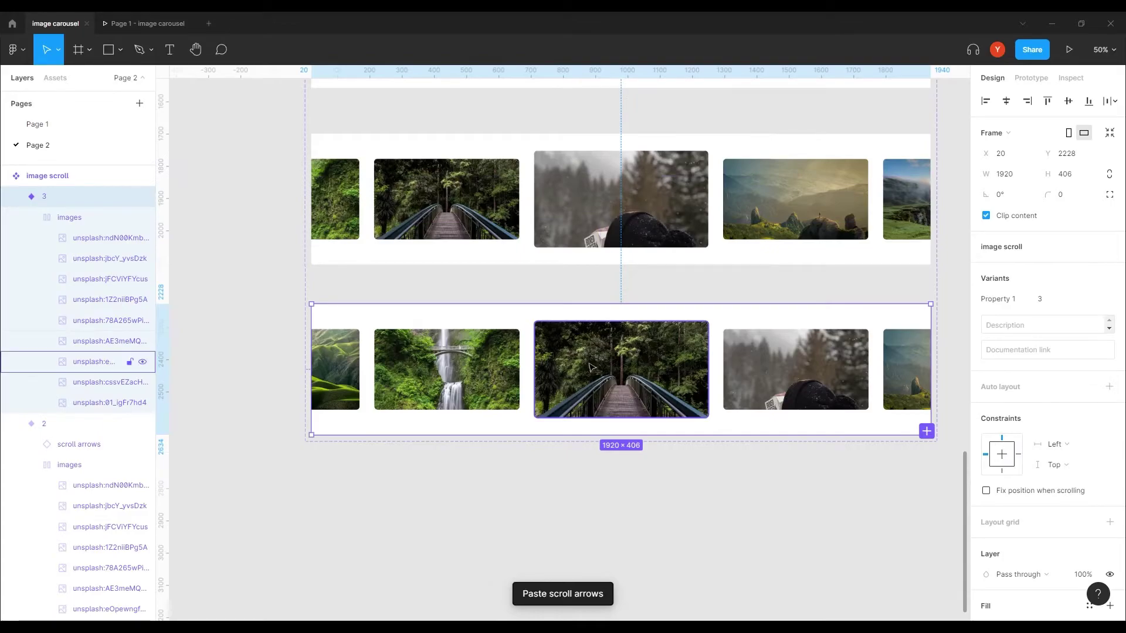
{"action": "key", "text": "ctrl+v"}
{"action": "scroll", "coordinate": [589, 367], "scroll_direction": "up", "scroll_amount": 5}
{"action": "scroll", "coordinate": [590, 365], "scroll_direction": "up", "scroll_amount": 3}
{"action": "scroll", "coordinate": [590, 364], "scroll_direction": "up", "scroll_amount": 4}
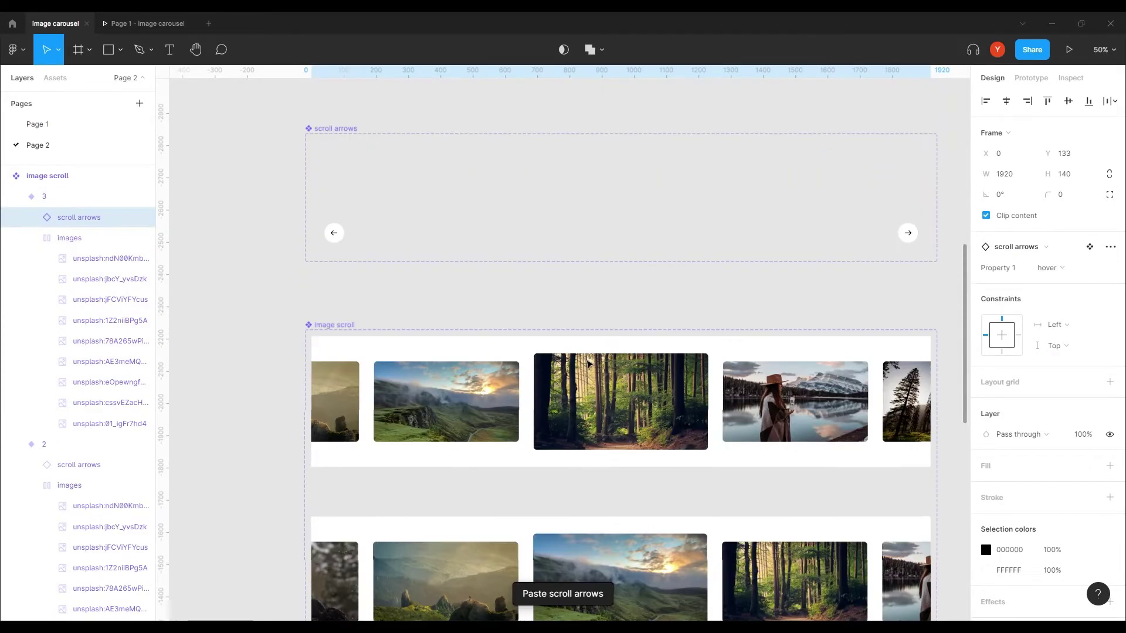
{"action": "scroll", "coordinate": [588, 364], "scroll_direction": "down", "scroll_amount": 1}
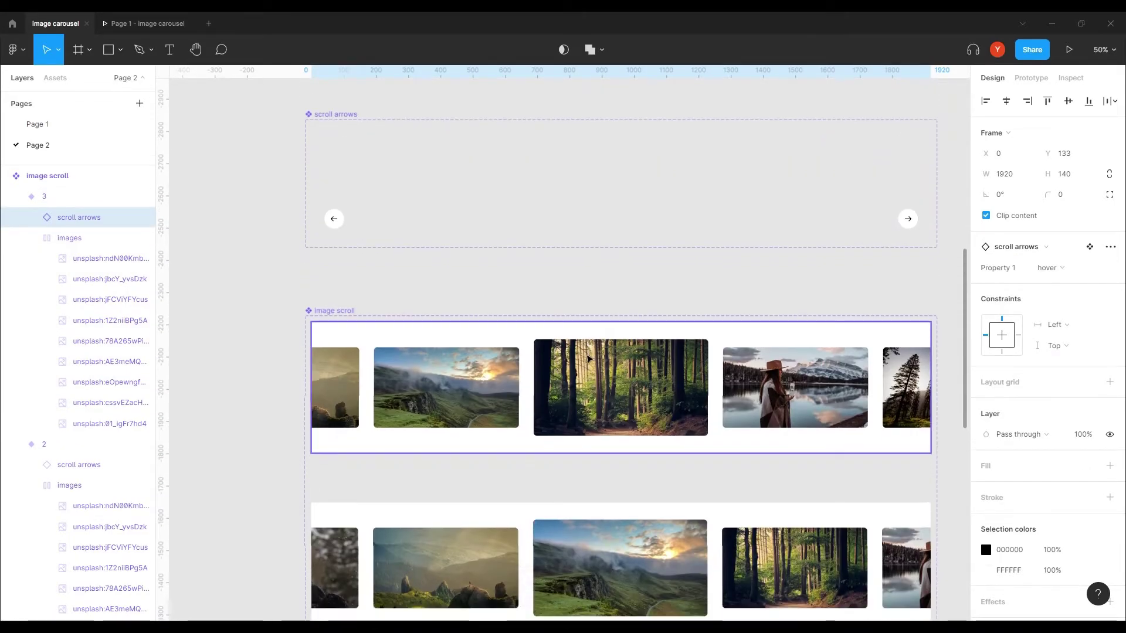
{"action": "scroll", "coordinate": [628, 322], "scroll_direction": "up", "scroll_amount": 1}
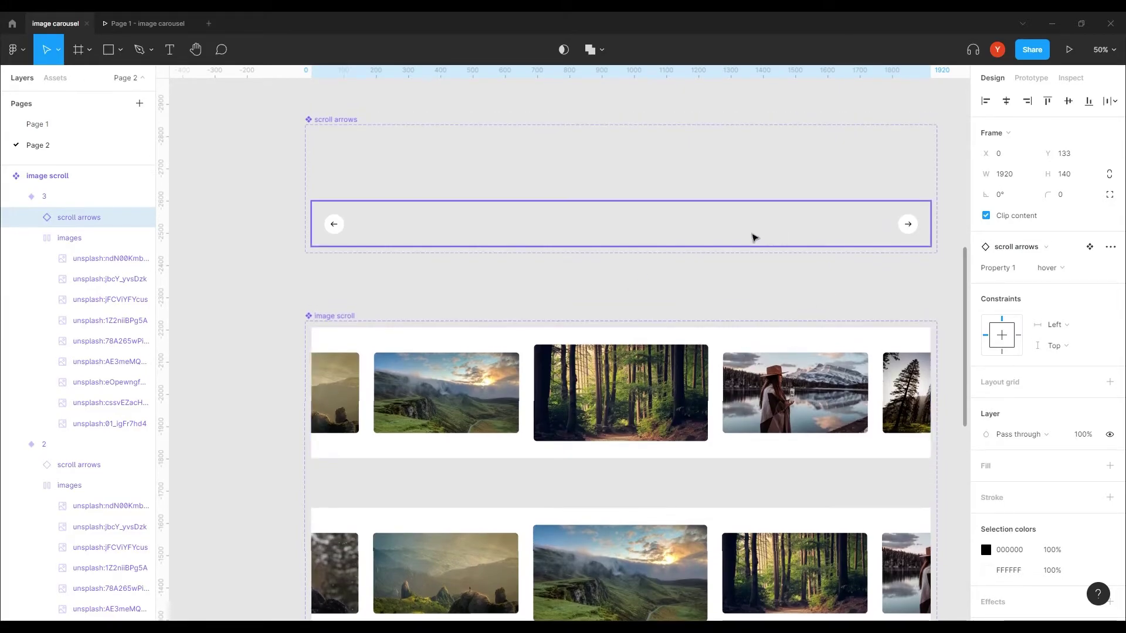
{"action": "scroll", "coordinate": [591, 353], "scroll_direction": "up", "scroll_amount": 3}
{"action": "scroll", "coordinate": [591, 352], "scroll_direction": "left", "scroll_amount": 3}
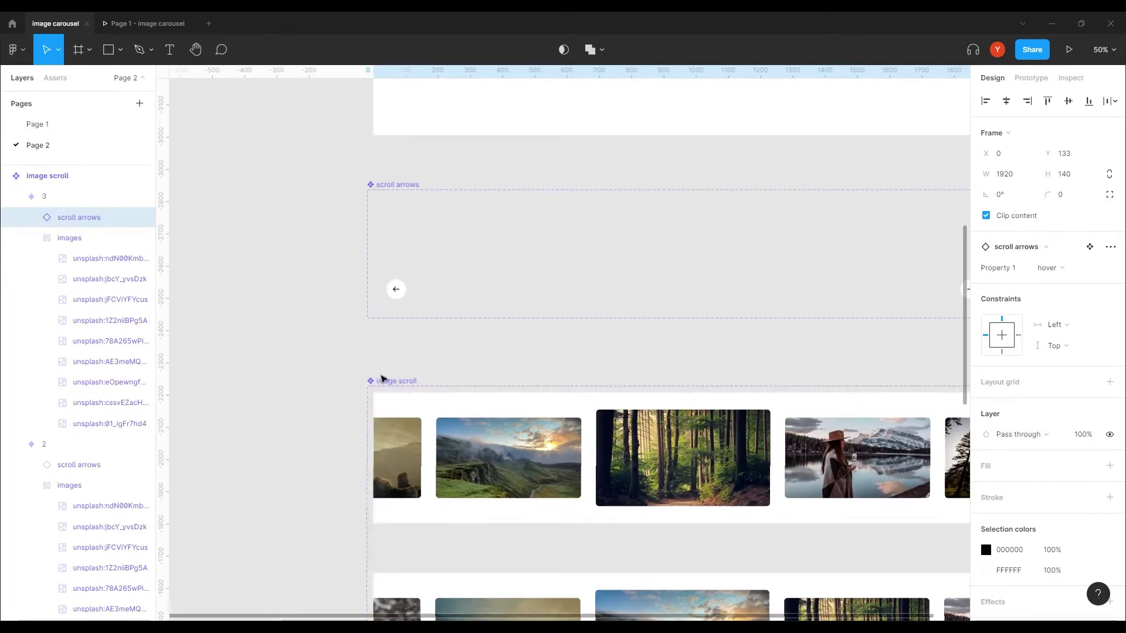
- Select image-scroll variant 1 on the canvas so it can be copied
{"action": "left_click", "coordinate": [386, 404]}
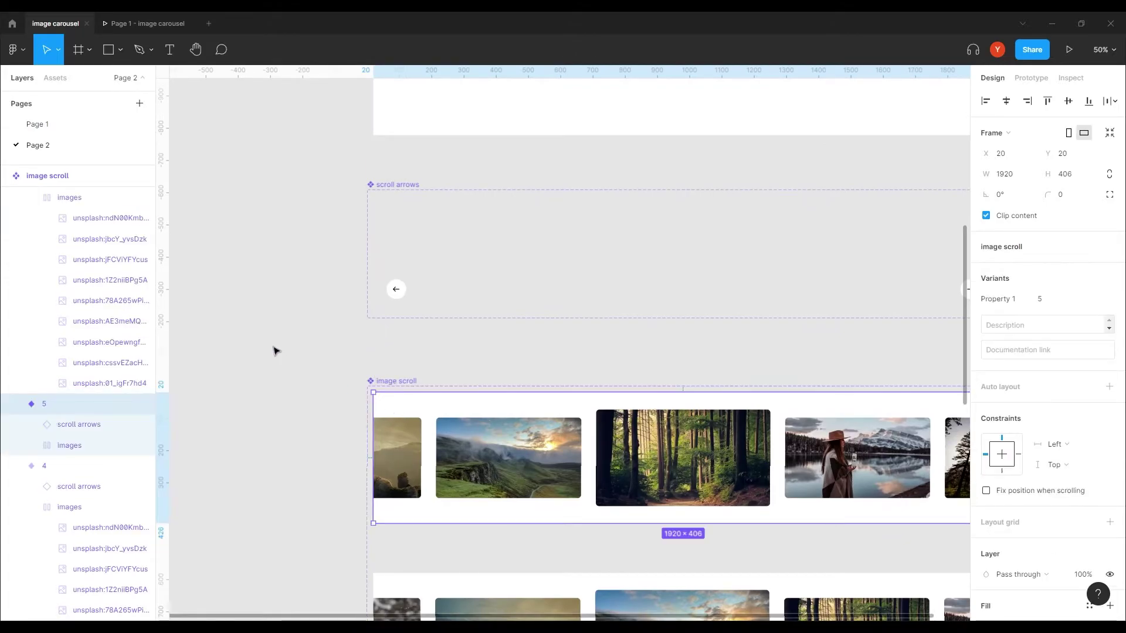
{"action": "scroll", "coordinate": [276, 351], "scroll_direction": "down", "scroll_amount": 2}
{"action": "scroll", "coordinate": [327, 369], "scroll_direction": "down", "scroll_amount": 3}
{"action": "scroll", "coordinate": [342, 384], "scroll_direction": "down", "scroll_amount": 1}
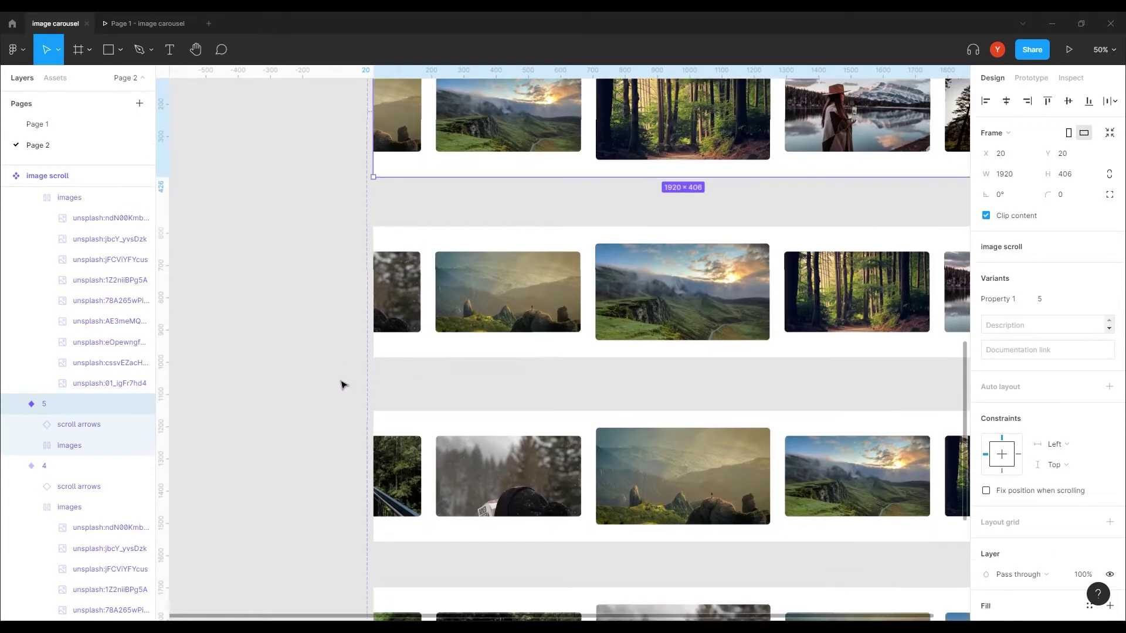
{"action": "scroll", "coordinate": [465, 397], "scroll_direction": "down", "scroll_amount": 3, "text": "ctrl"}
{"action": "scroll", "coordinate": [498, 352], "scroll_direction": "down", "scroll_amount": 2}
{"action": "scroll", "coordinate": [498, 352], "scroll_direction": "right", "scroll_amount": 2}
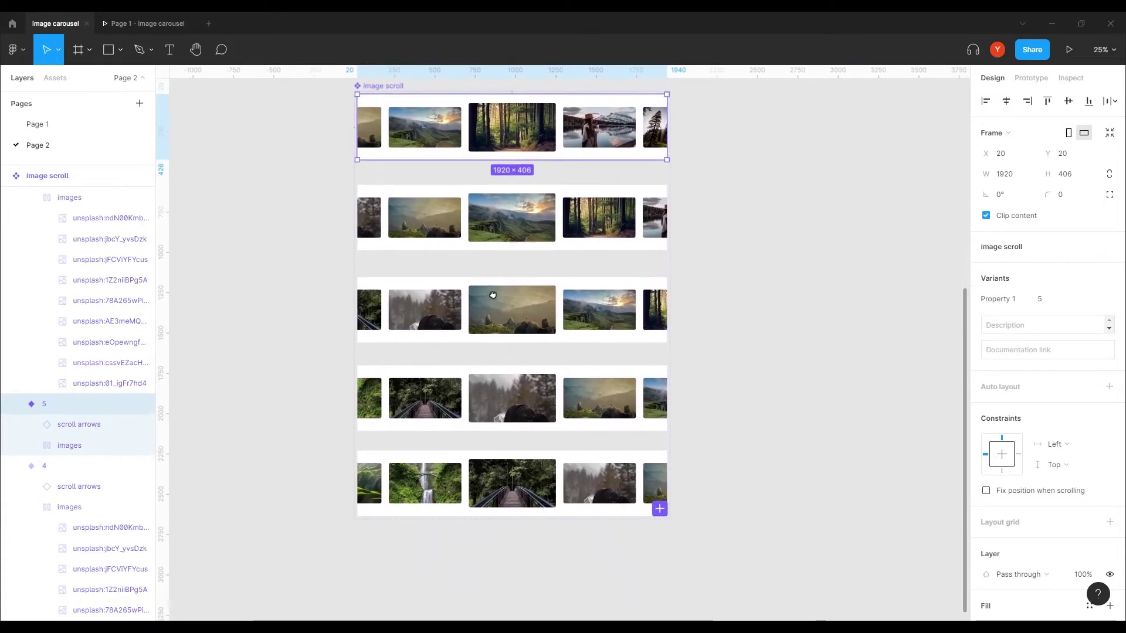
{"action": "left_click", "coordinate": [533, 316]}
{"action": "scroll", "coordinate": [248, 315], "scroll_direction": "up", "scroll_amount": 1}
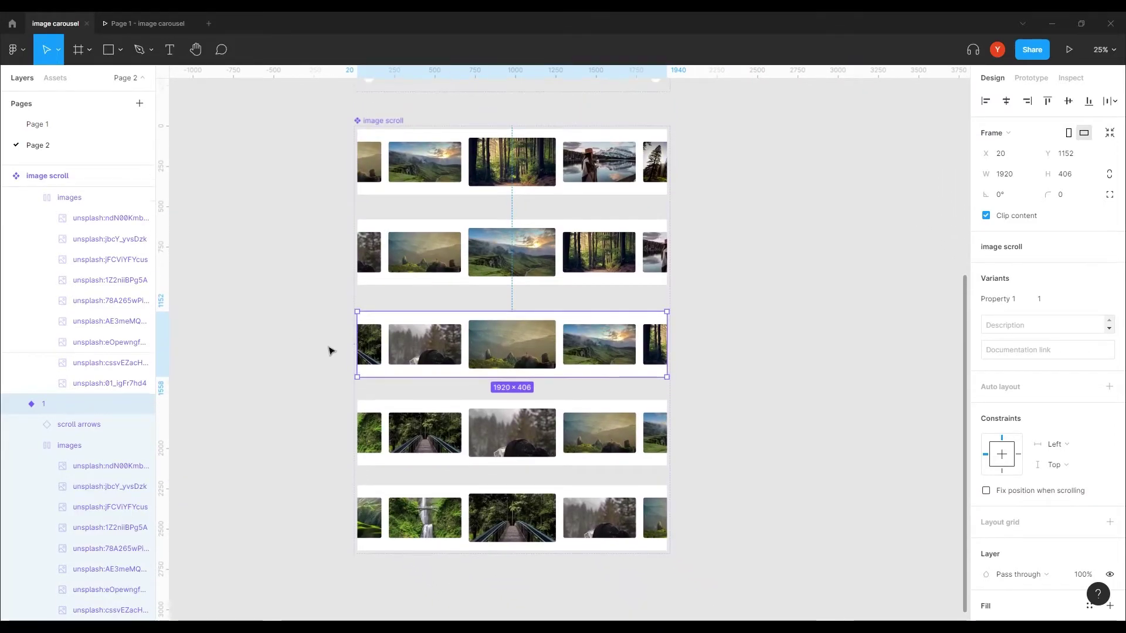
{"action": "scroll", "coordinate": [294, 355], "scroll_direction": "up", "scroll_amount": 3}
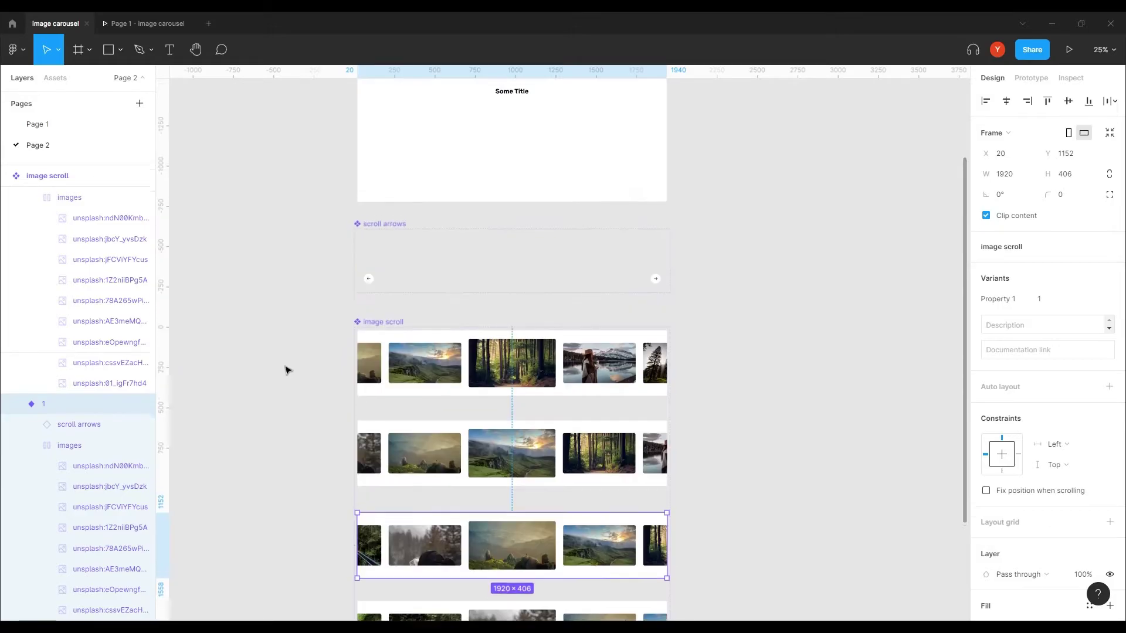
{"action": "scroll", "coordinate": [287, 369], "scroll_direction": "up", "scroll_amount": 3}
- Paste an image scroll instance into Frame 1 at x 0, just beneath Some Title
{"action": "left_click", "coordinate": [419, 324]}
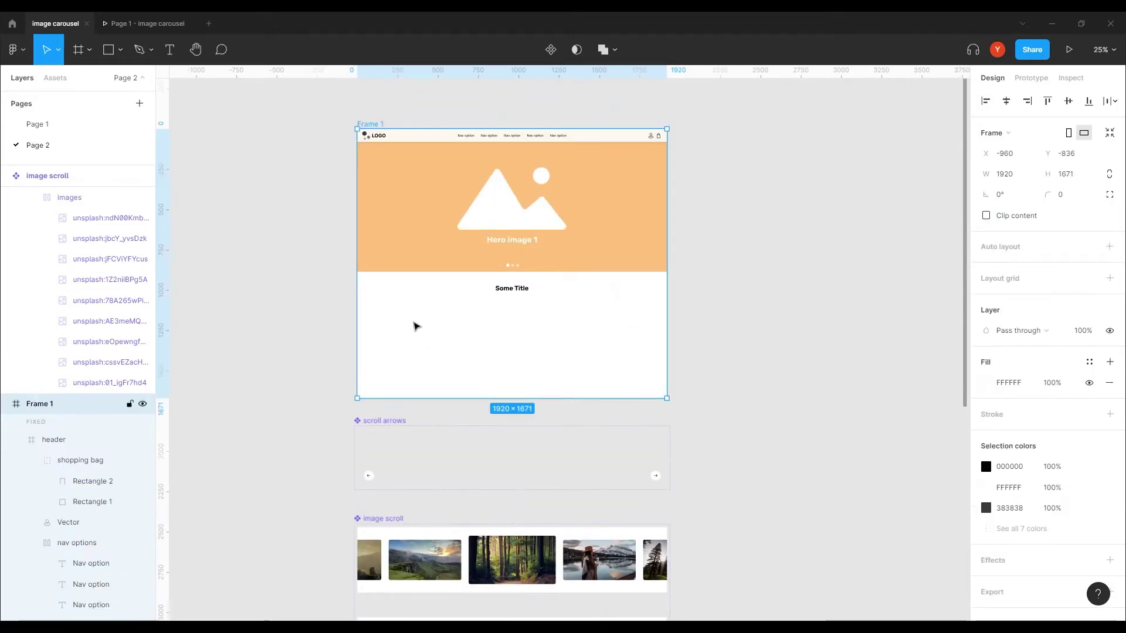
{"action": "key", "text": "ctrl+v"}
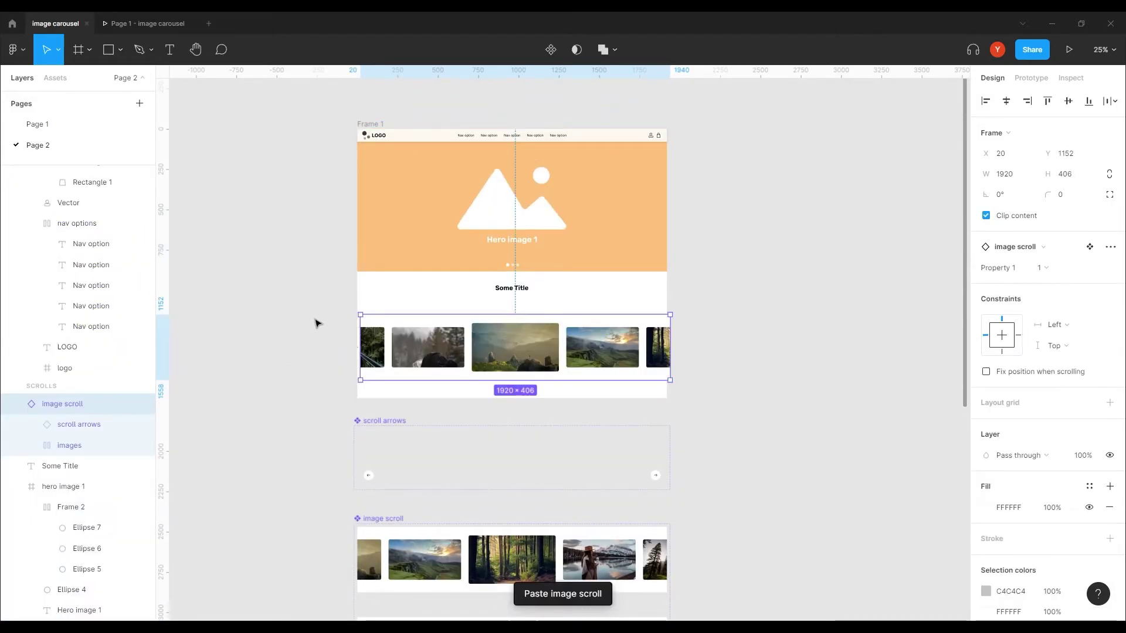
{"action": "left_click", "coordinate": [1007, 101]}
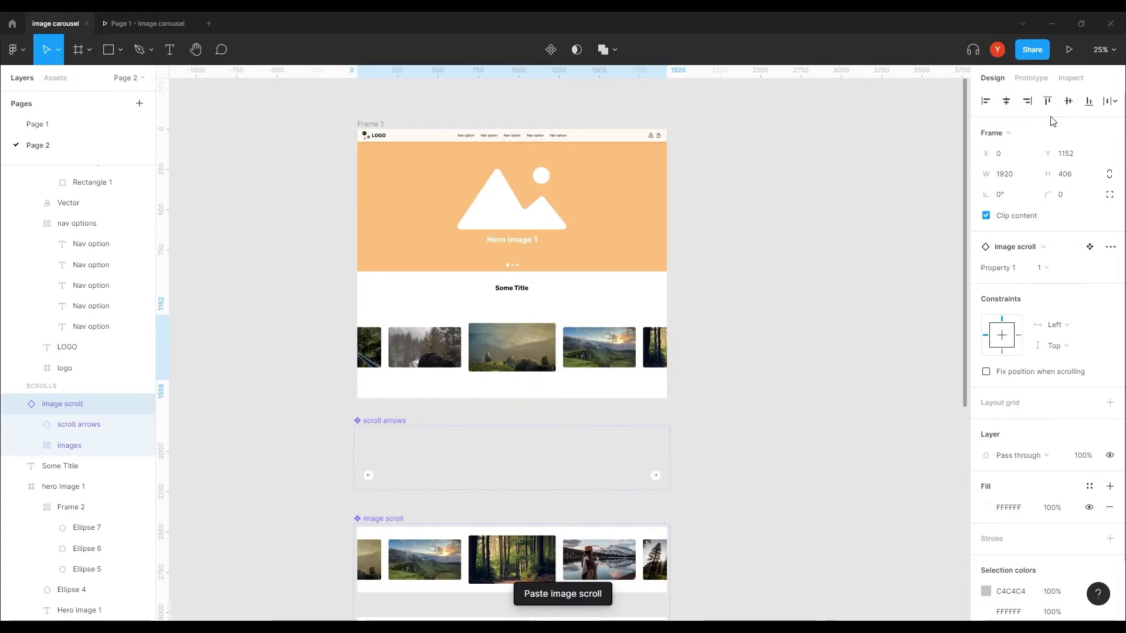
{"action": "left_click_drag", "start_coordinate": [509, 345], "coordinate": [509, 322]}
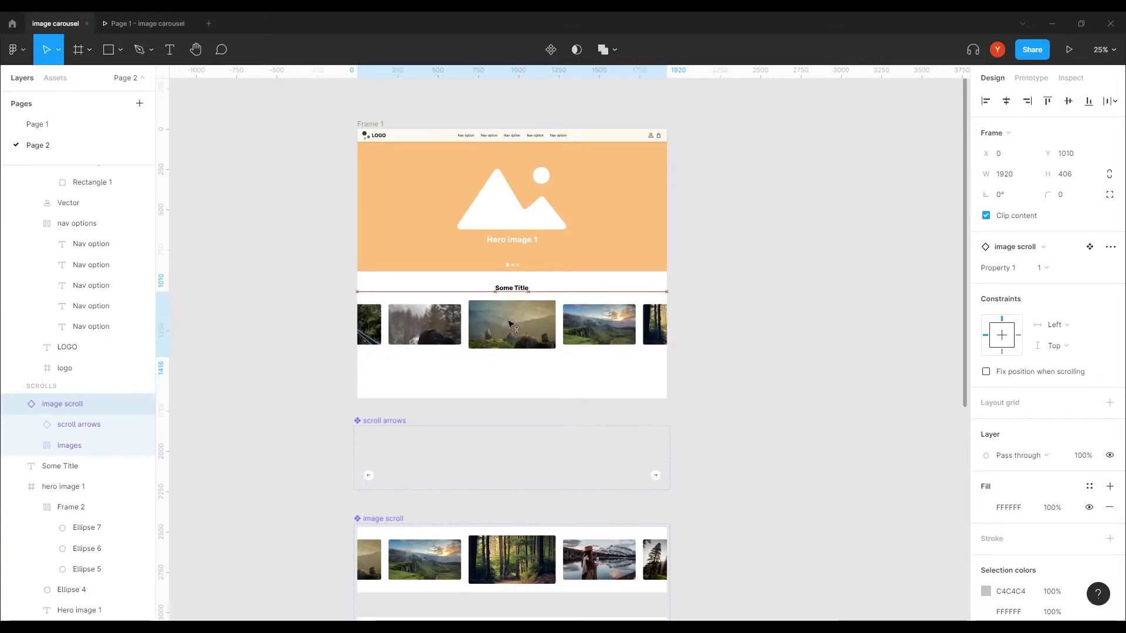
{"action": "left_click", "coordinate": [701, 284]}
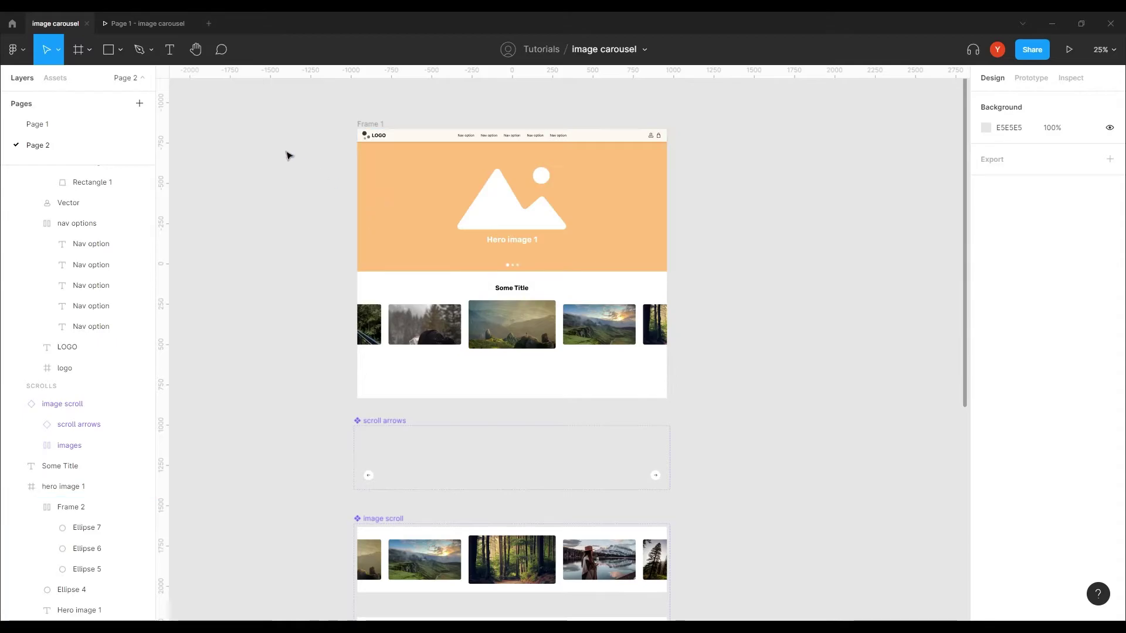
{"action": "left_click", "coordinate": [365, 125]}
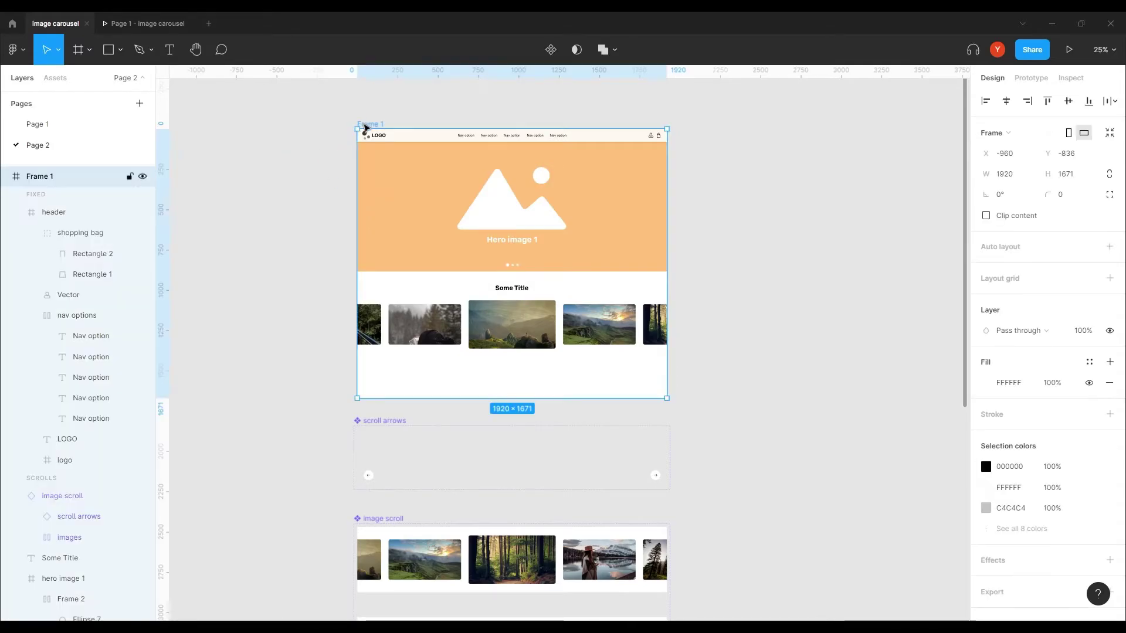
- Present Frame 1 fitted to the window, scroll to the carousel, then return to the editor
{"action": "left_click", "coordinate": [1069, 49]}
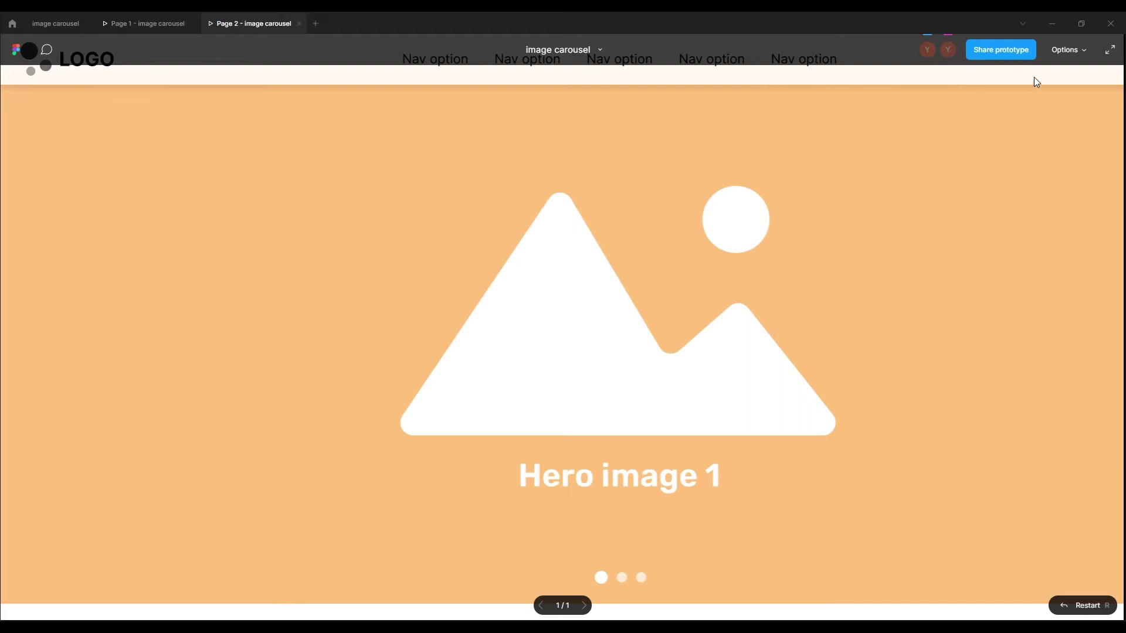
{"action": "left_click", "coordinate": [1054, 52]}
{"action": "left_click", "coordinate": [1016, 124]}
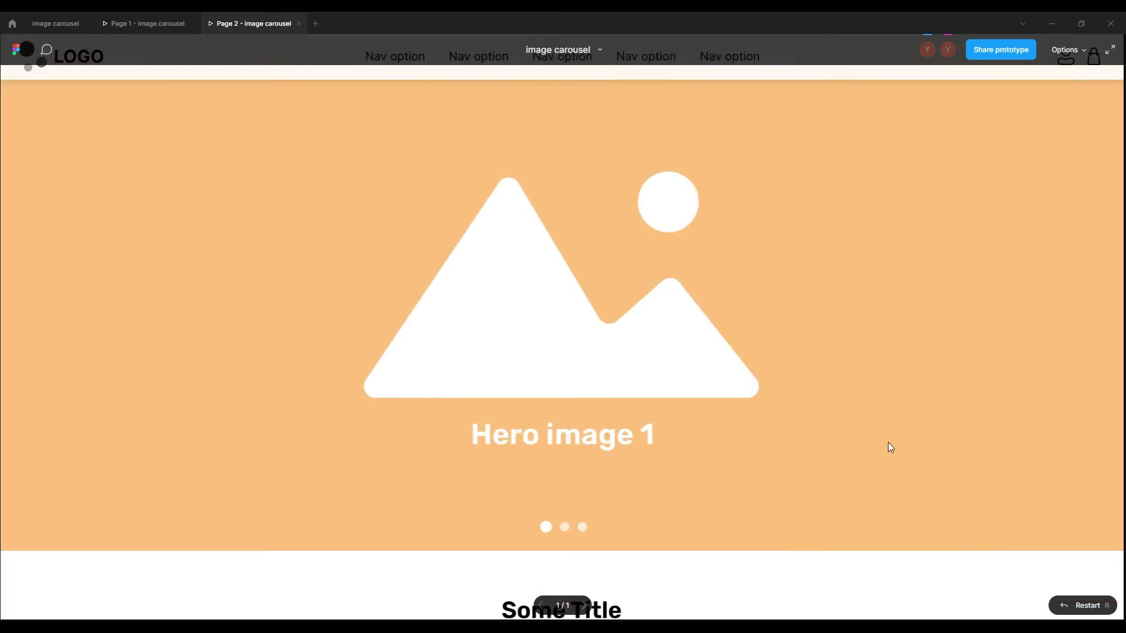
{"action": "scroll", "coordinate": [874, 297], "scroll_direction": "down", "scroll_amount": 5}
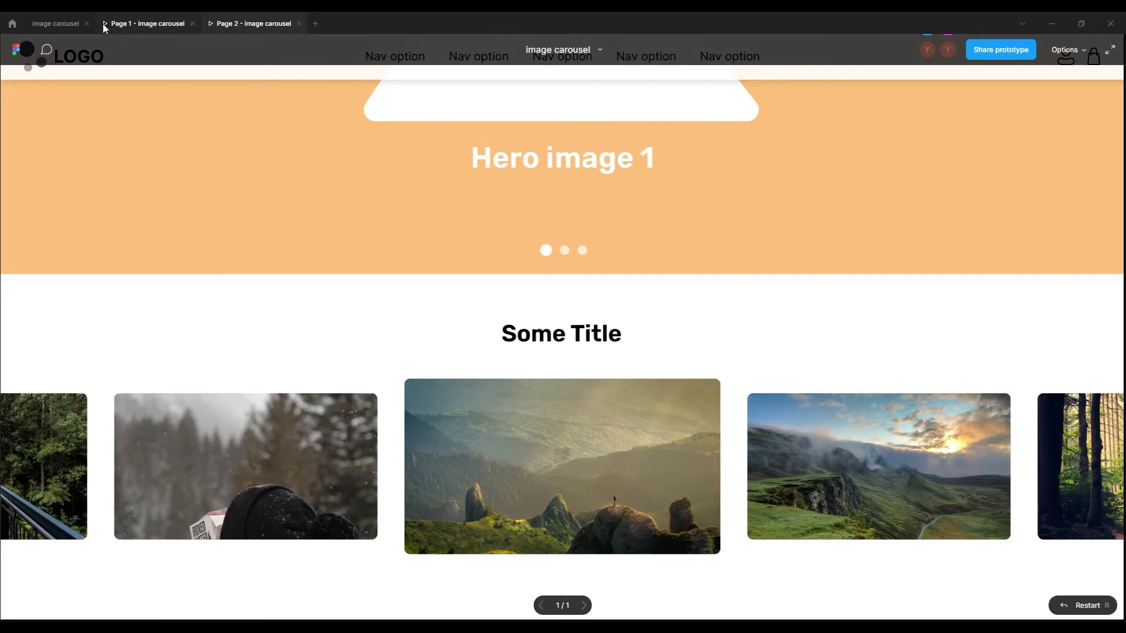
{"action": "left_click", "coordinate": [59, 23]}
{"action": "scroll", "coordinate": [350, 285], "scroll_direction": "left", "scroll_amount": 2}
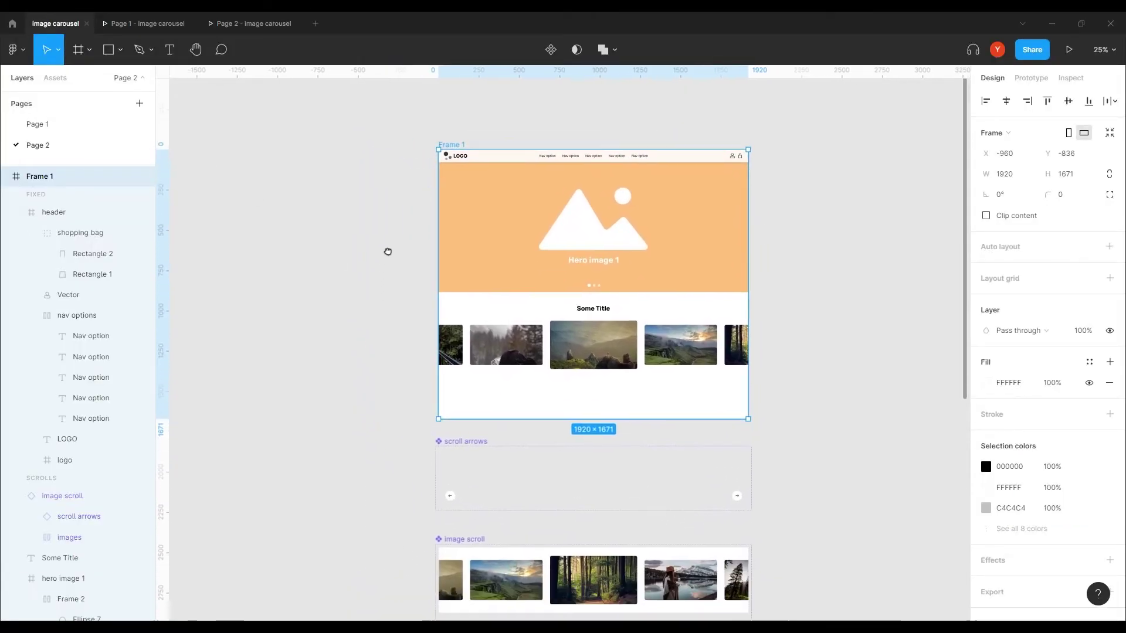
- Give the left arrow button's white fill 80% opacity
{"action": "scroll", "coordinate": [410, 252], "scroll_direction": "down", "scroll_amount": 3}
{"action": "scroll", "coordinate": [374, 313], "scroll_direction": "up", "scroll_amount": 2}
{"action": "scroll", "coordinate": [441, 272], "scroll_direction": "down", "scroll_amount": 1}
{"action": "scroll", "coordinate": [455, 243], "scroll_direction": "up", "scroll_amount": 3}
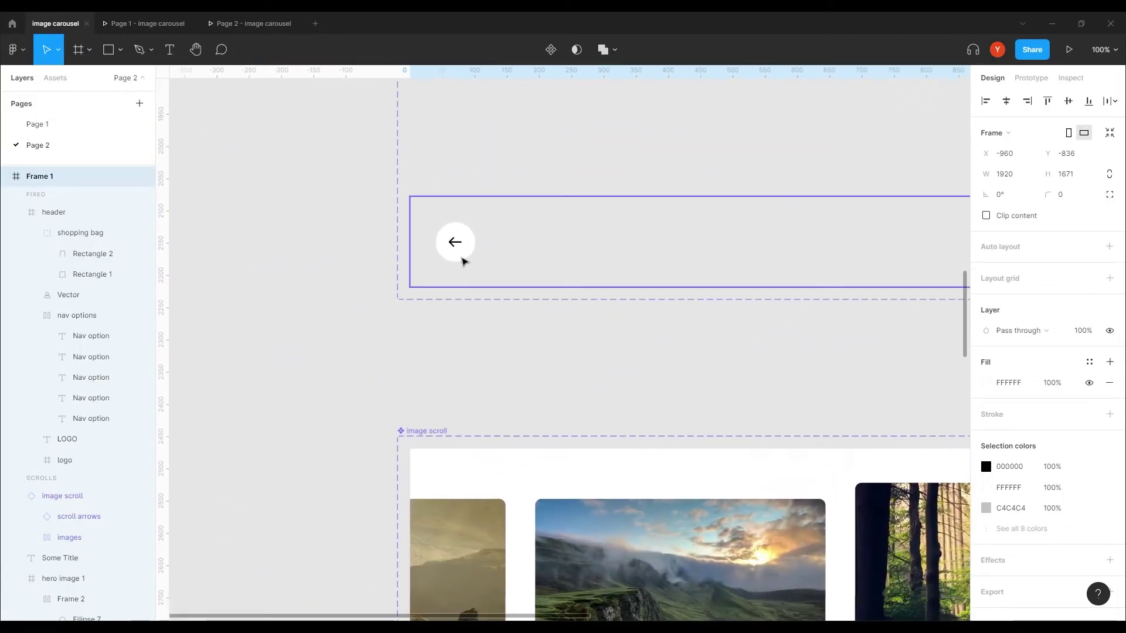
{"action": "left_click", "coordinate": [462, 260]}
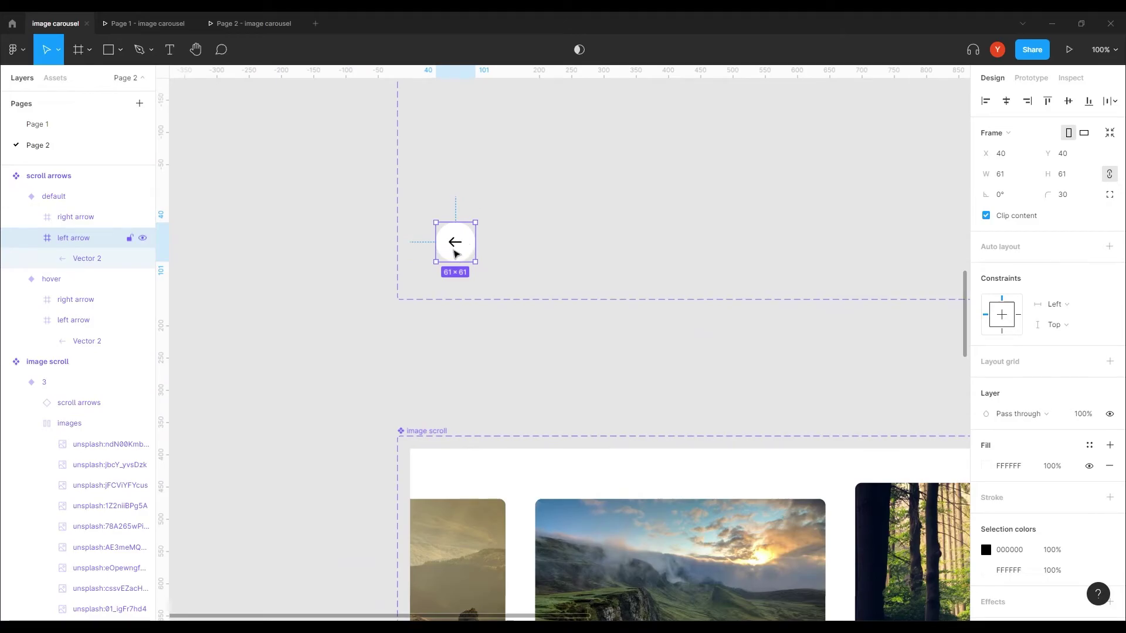
{"action": "left_click", "coordinate": [1050, 468]}
{"action": "type", "text": "80"}
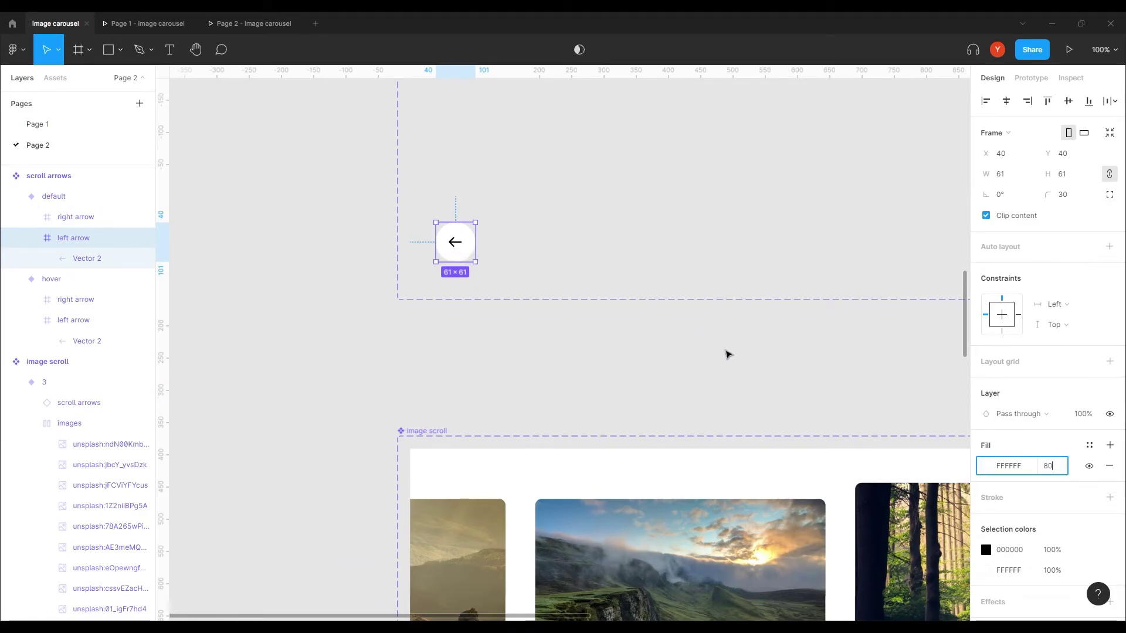
{"action": "key", "text": "Return"}
- Give the right arrow button's white fill the same 80% opacity
{"action": "scroll", "coordinate": [536, 309], "scroll_direction": "right", "scroll_amount": 3}
{"action": "scroll", "coordinate": [863, 349], "scroll_direction": "right", "scroll_amount": 3}
{"action": "scroll", "coordinate": [722, 346], "scroll_direction": "right", "scroll_amount": 5}
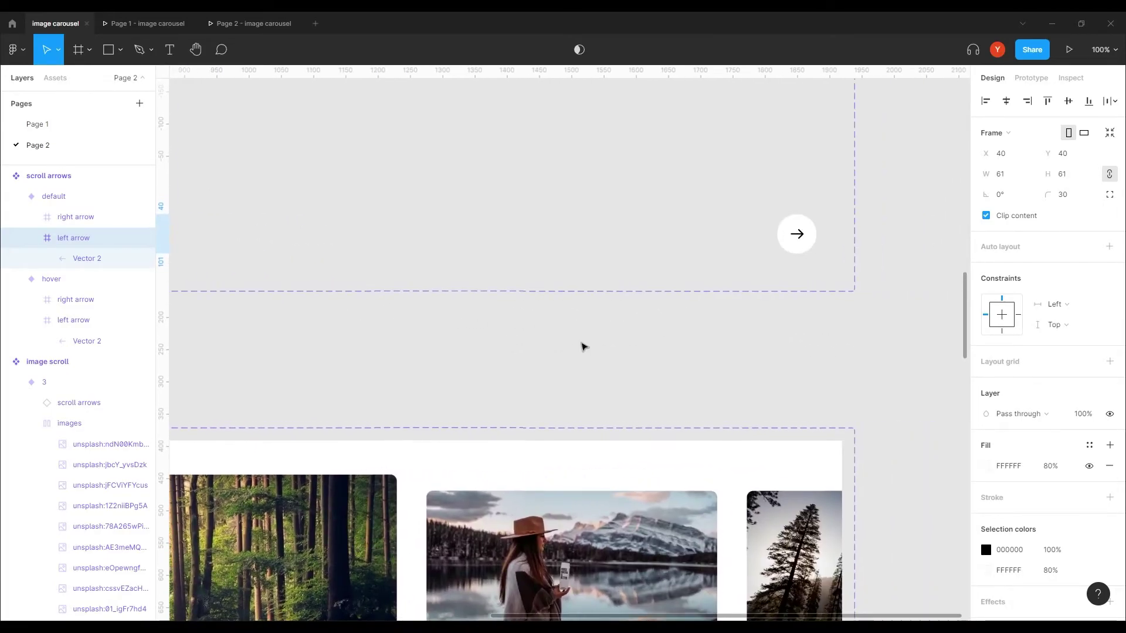
{"action": "left_click", "coordinate": [698, 253]}
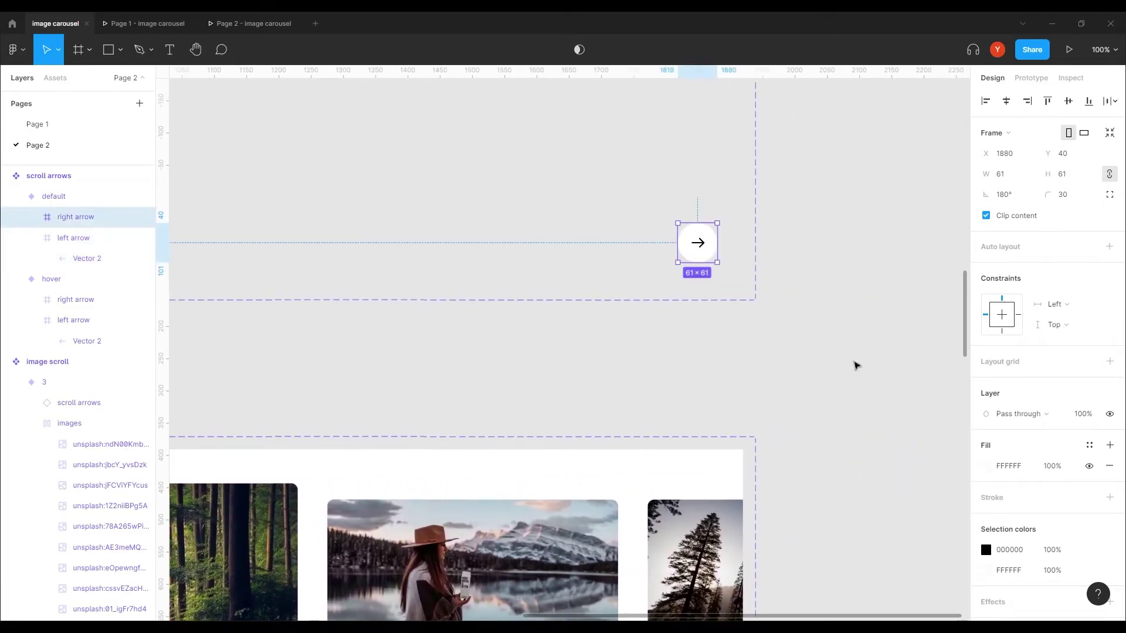
{"action": "left_click", "coordinate": [1049, 468]}
{"action": "type", "text": "80"}
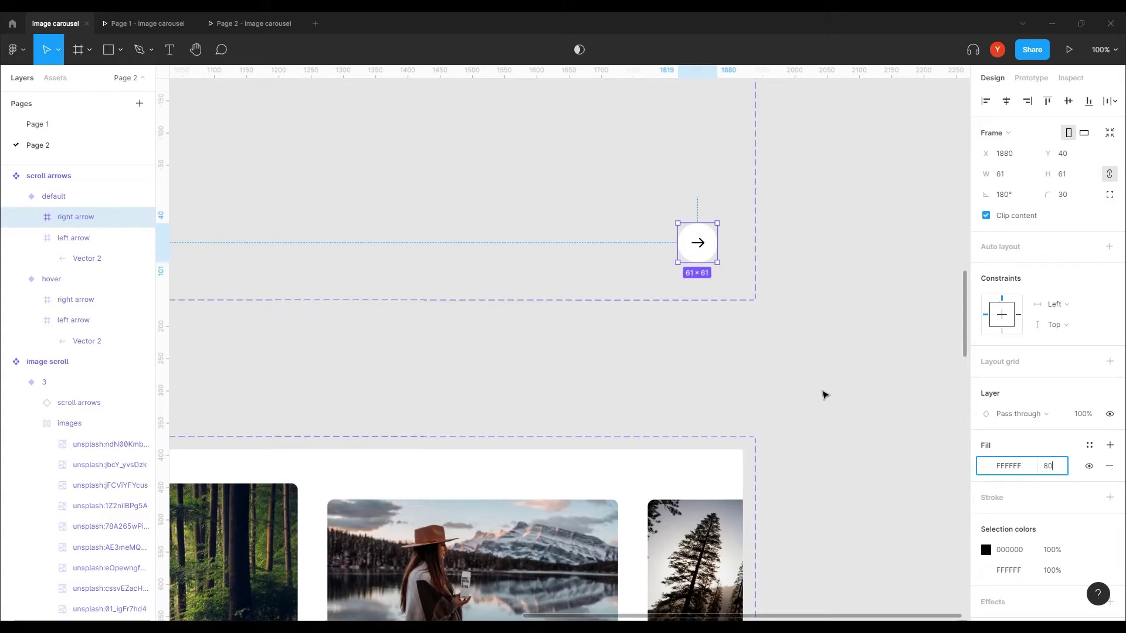
{"action": "key", "text": "Return"}
{"action": "left_click", "coordinate": [226, 24]}
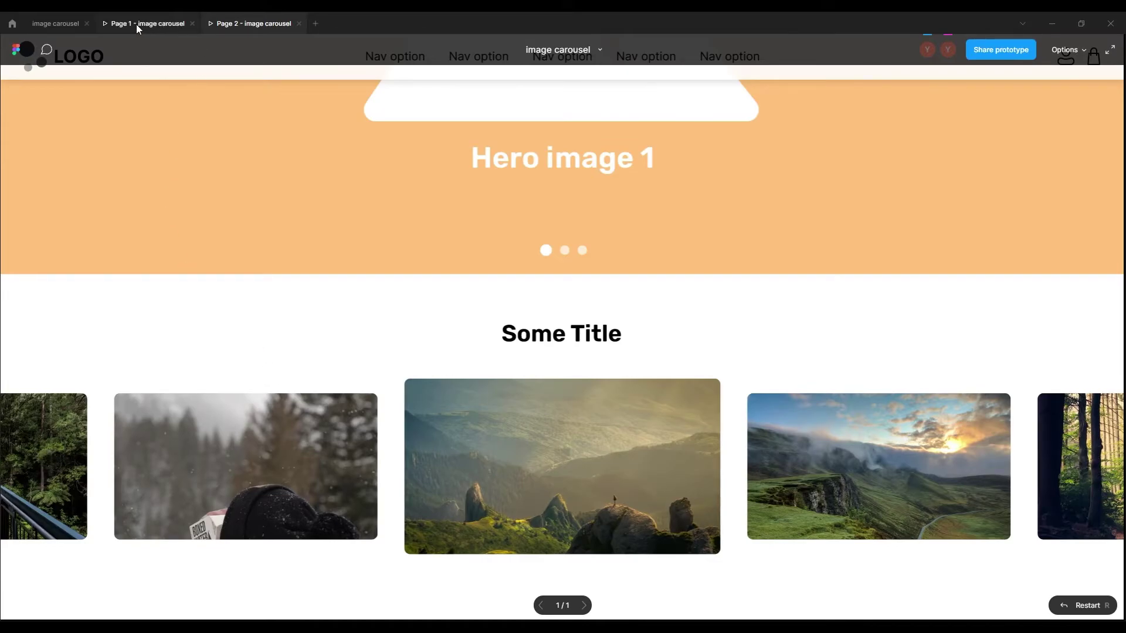
{"action": "left_click", "coordinate": [68, 25]}
{"action": "left_click", "coordinate": [495, 344]}
- Set Property 1 of variant 5's scroll arrows instance to hover
{"action": "scroll", "coordinate": [495, 309], "scroll_direction": "down", "scroll_amount": 1}
{"action": "scroll", "coordinate": [495, 309], "scroll_direction": "left", "scroll_amount": 2}
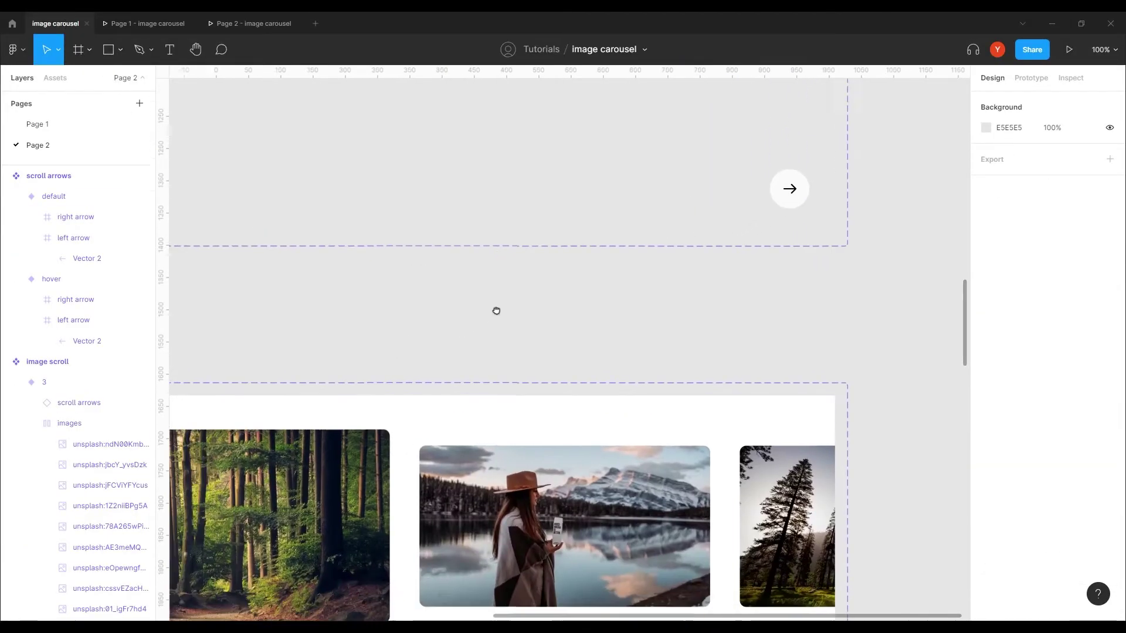
{"action": "scroll", "coordinate": [575, 255], "scroll_direction": "down", "scroll_amount": 1}
{"action": "scroll", "coordinate": [575, 255], "scroll_direction": "left", "scroll_amount": 2}
{"action": "scroll", "coordinate": [537, 304], "scroll_direction": "down", "scroll_amount": 3, "text": "ctrl"}
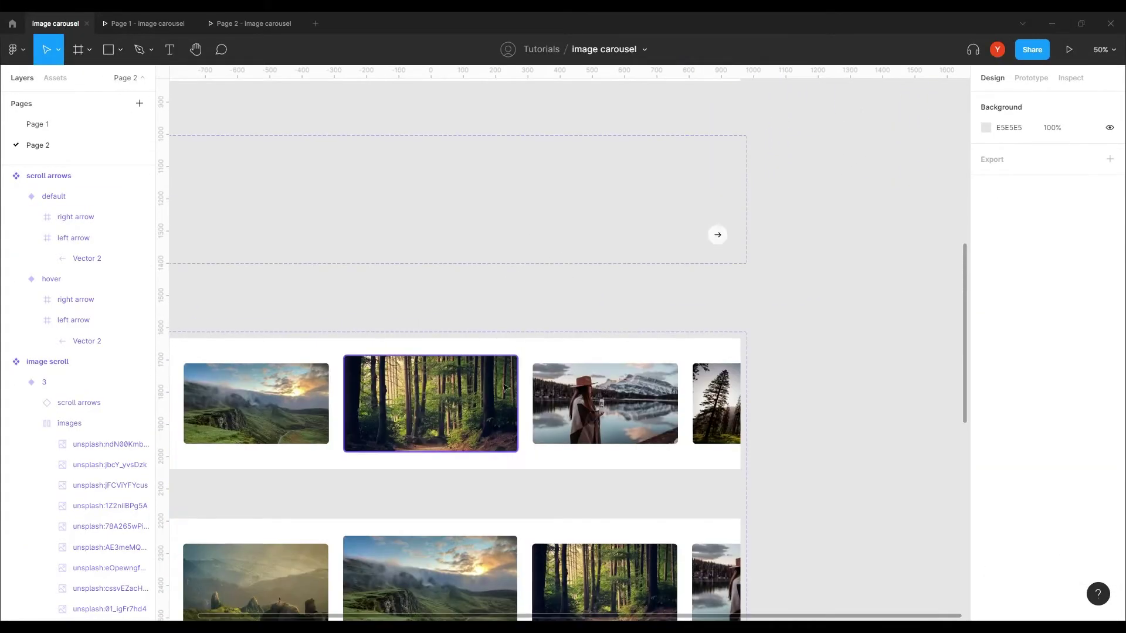
{"action": "scroll", "coordinate": [592, 313], "scroll_direction": "down", "scroll_amount": 2}
{"action": "scroll", "coordinate": [593, 312], "scroll_direction": "left", "scroll_amount": 2}
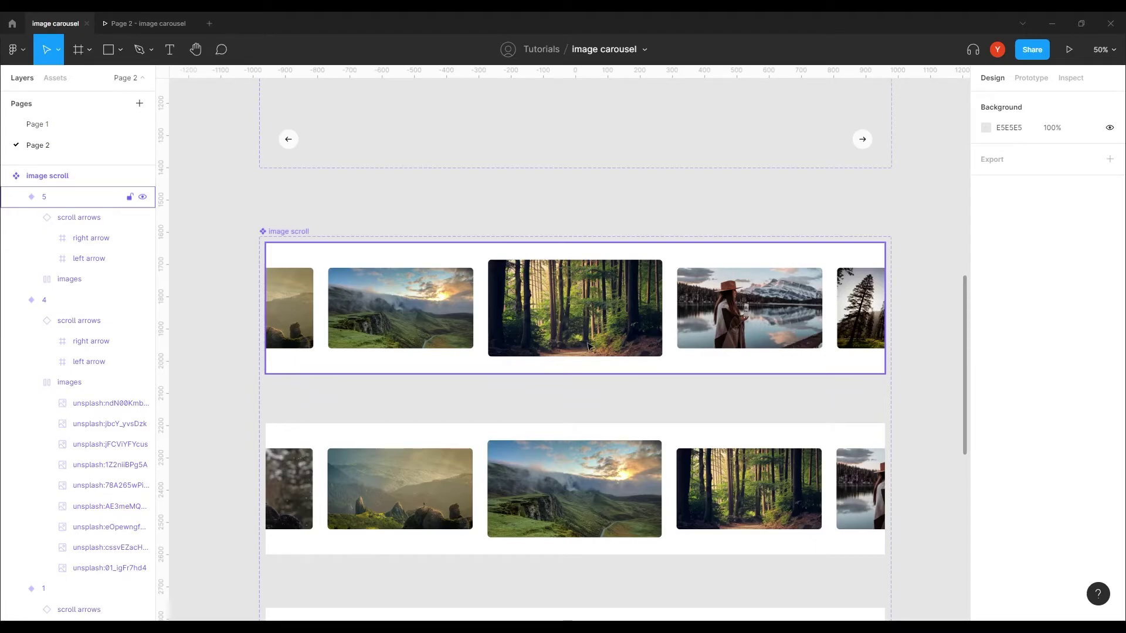
{"action": "left_click", "coordinate": [552, 311]}
{"action": "left_click_drag", "start_coordinate": [481, 208], "coordinate": [466, 335]}
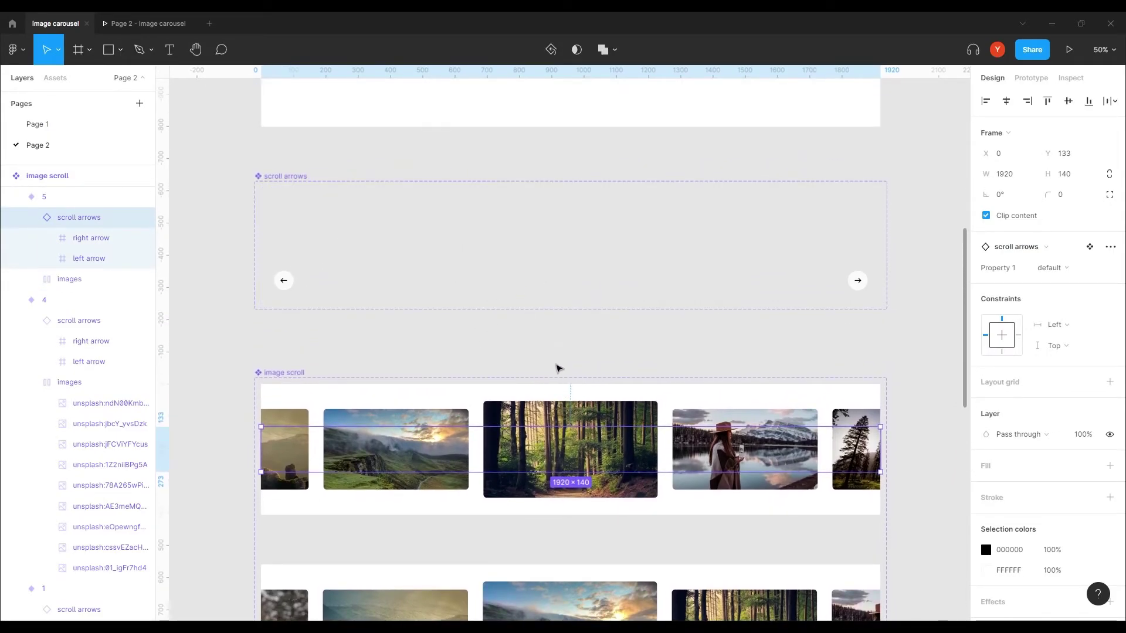
{"action": "left_click_drag", "start_coordinate": [551, 360], "coordinate": [540, 283]}
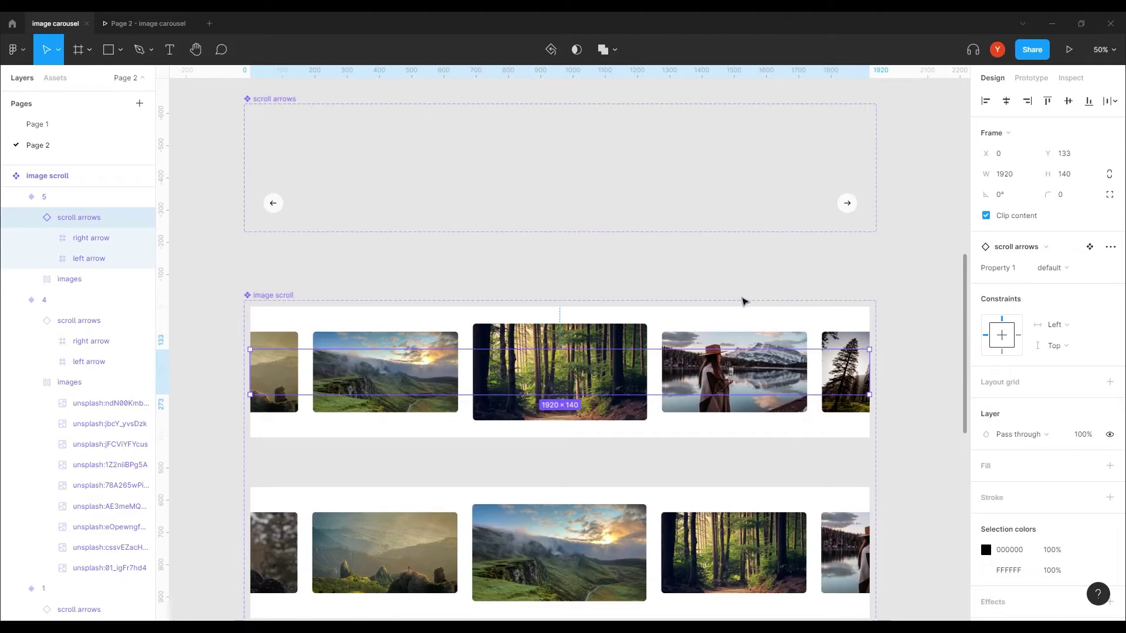
{"action": "left_click", "coordinate": [1054, 267]}
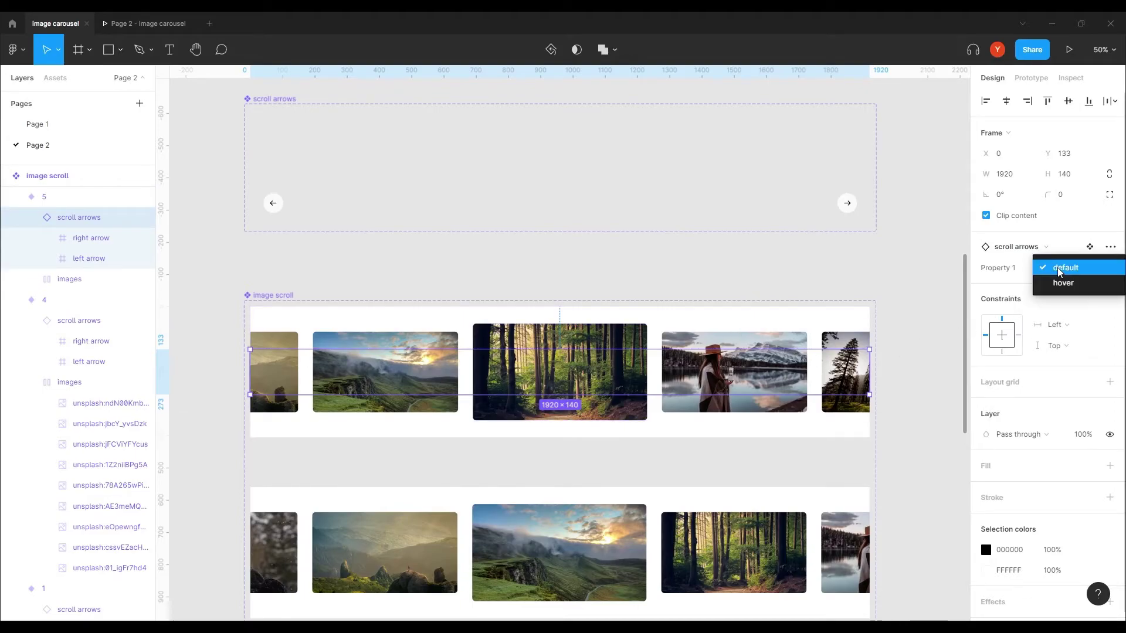
{"action": "left_click", "coordinate": [1059, 284]}
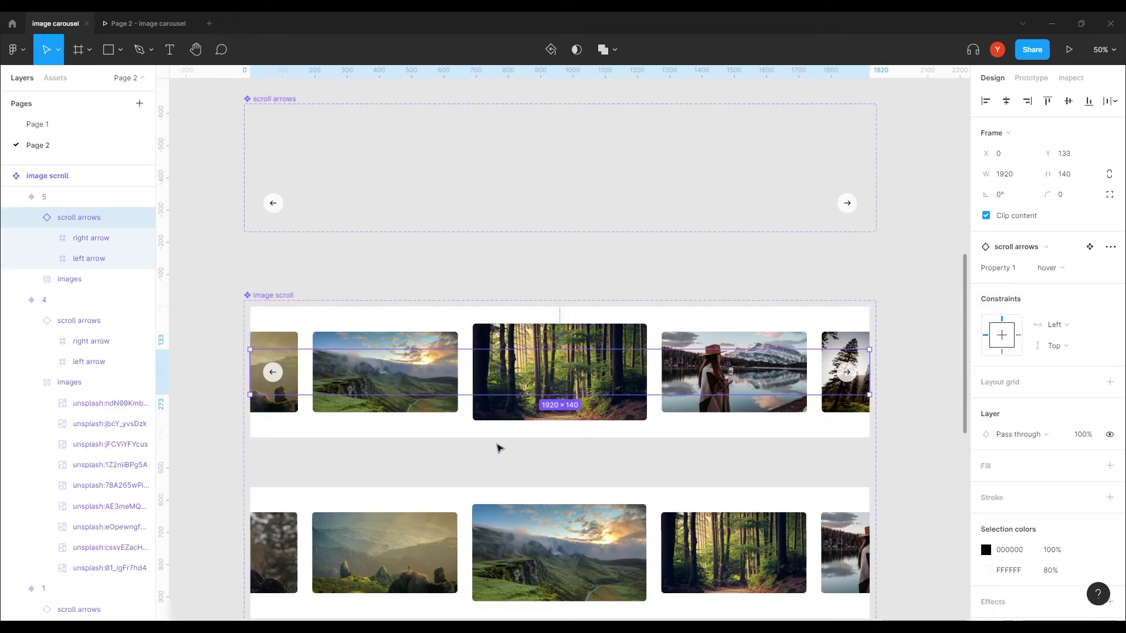
{"action": "scroll", "coordinate": [498, 447], "scroll_direction": "down", "scroll_amount": 2}
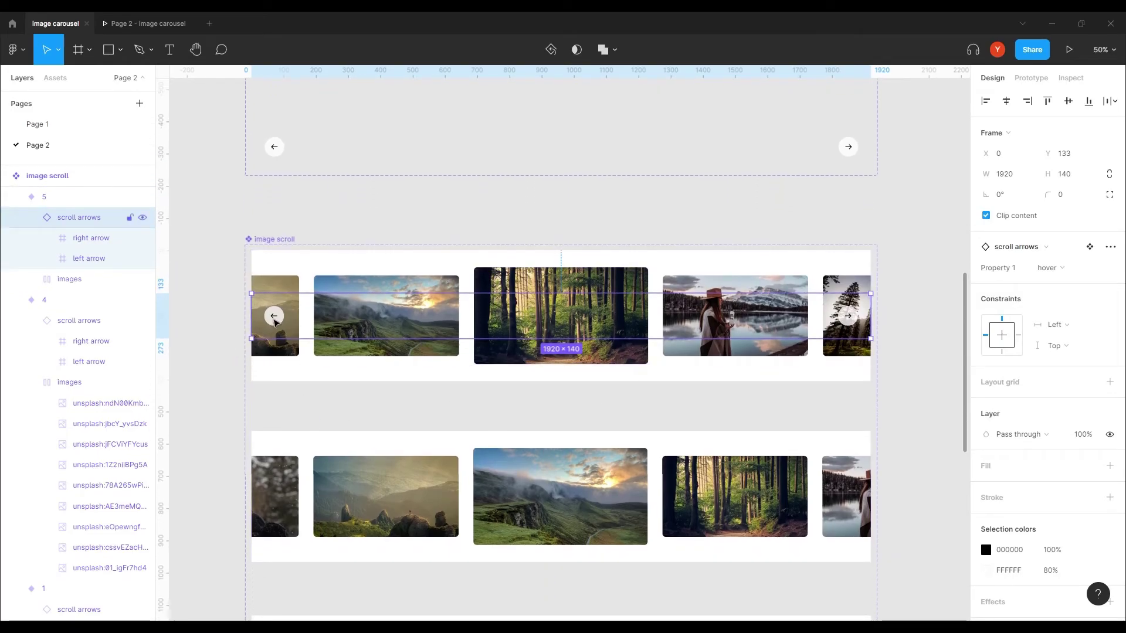
- Link variant 5's left arrow to image scroll variant 4 on click, smart animate, ease out 500ms
{"action": "double_click", "coordinate": [275, 322]}
{"action": "left_click", "coordinate": [1031, 77]}
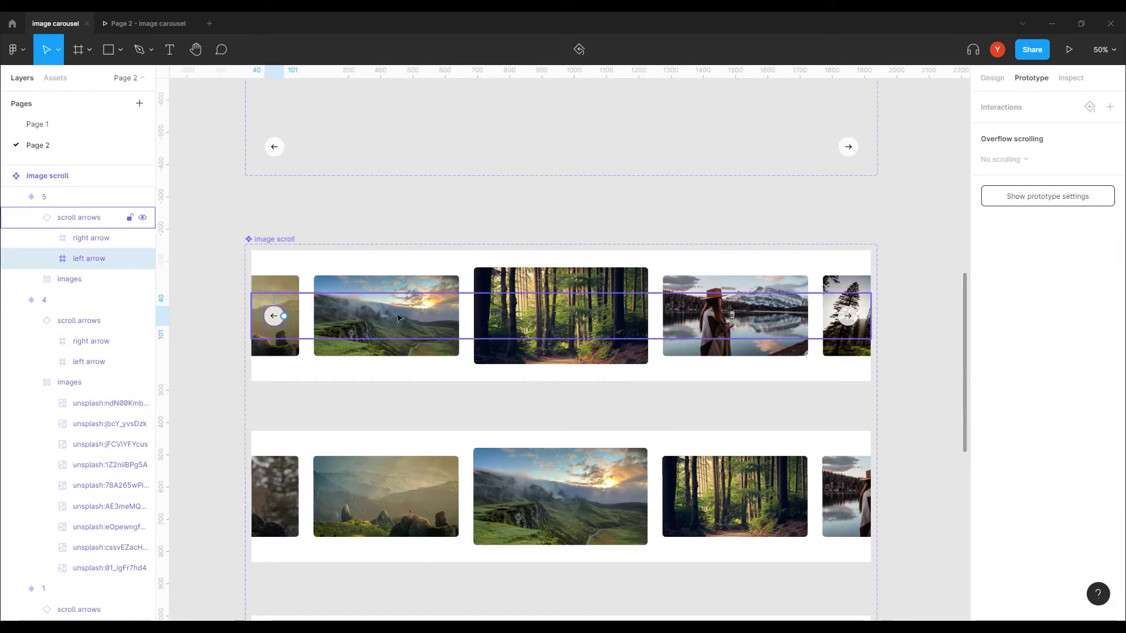
{"action": "left_click_drag", "start_coordinate": [284, 317], "coordinate": [502, 439]}
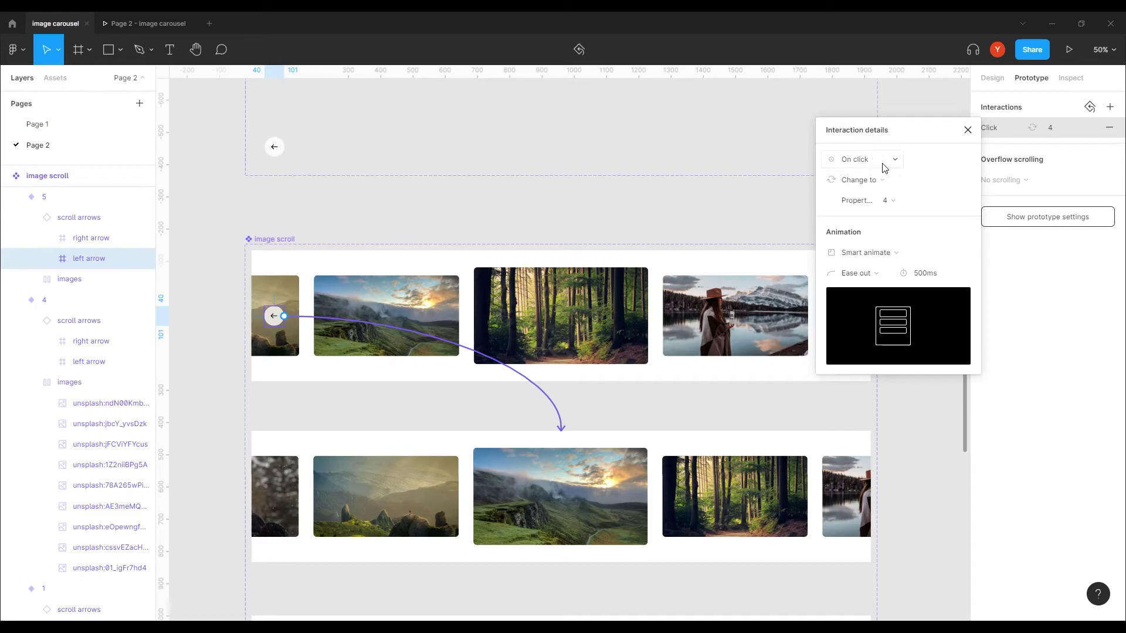
{"action": "left_click_drag", "start_coordinate": [913, 132], "coordinate": [1011, 186]}
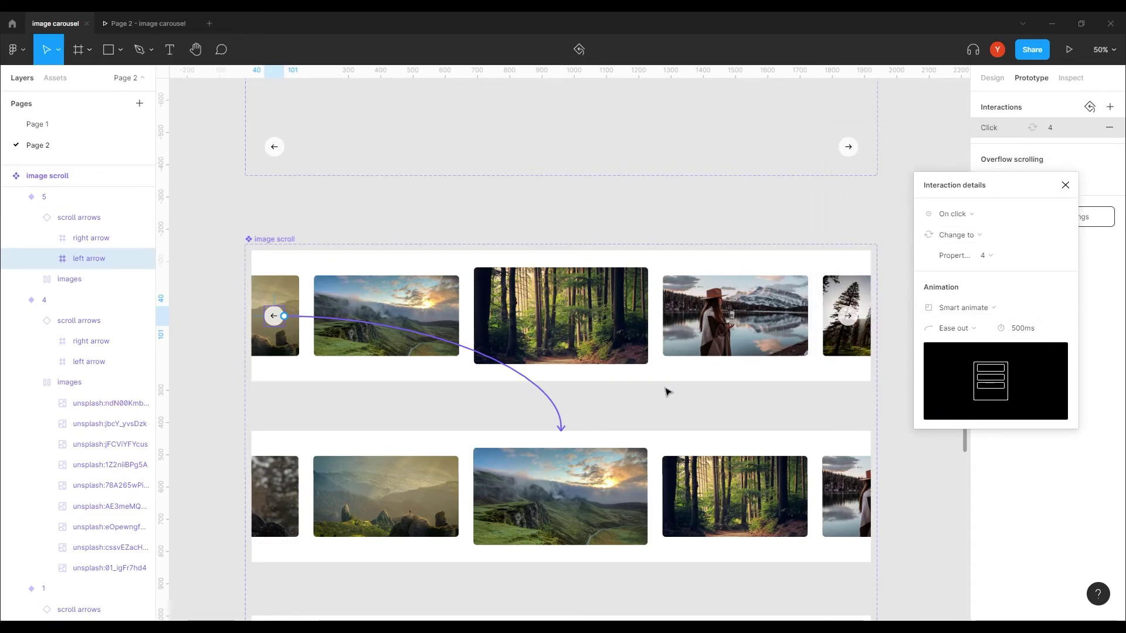
{"action": "left_click_drag", "start_coordinate": [578, 323], "coordinate": [560, 387]}
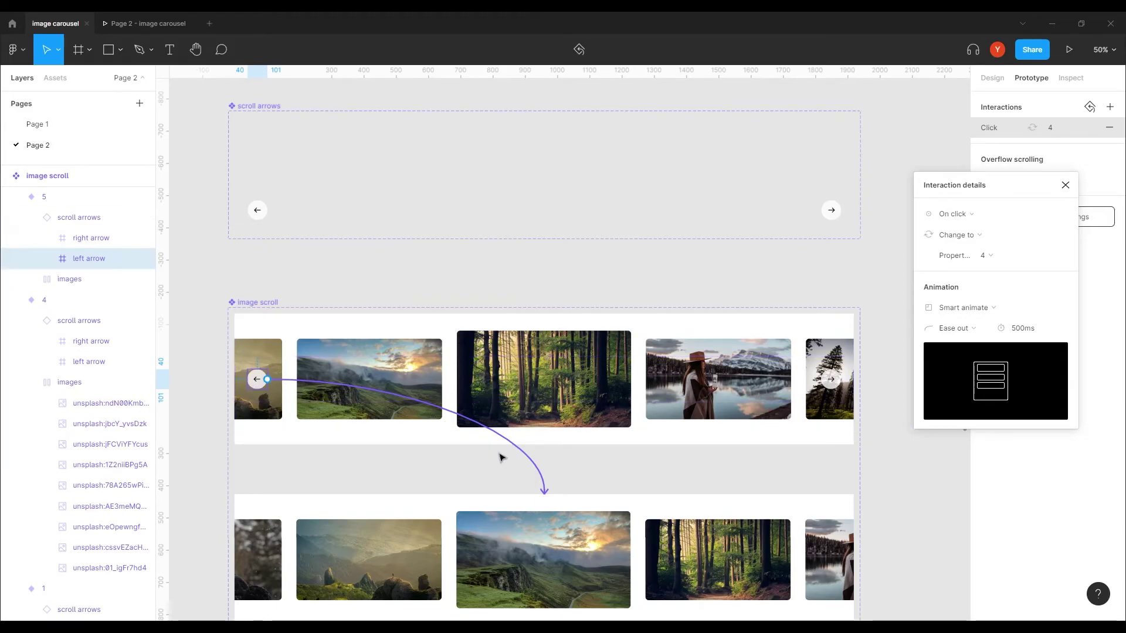
{"action": "scroll", "coordinate": [503, 567], "scroll_direction": "down", "scroll_amount": 5}
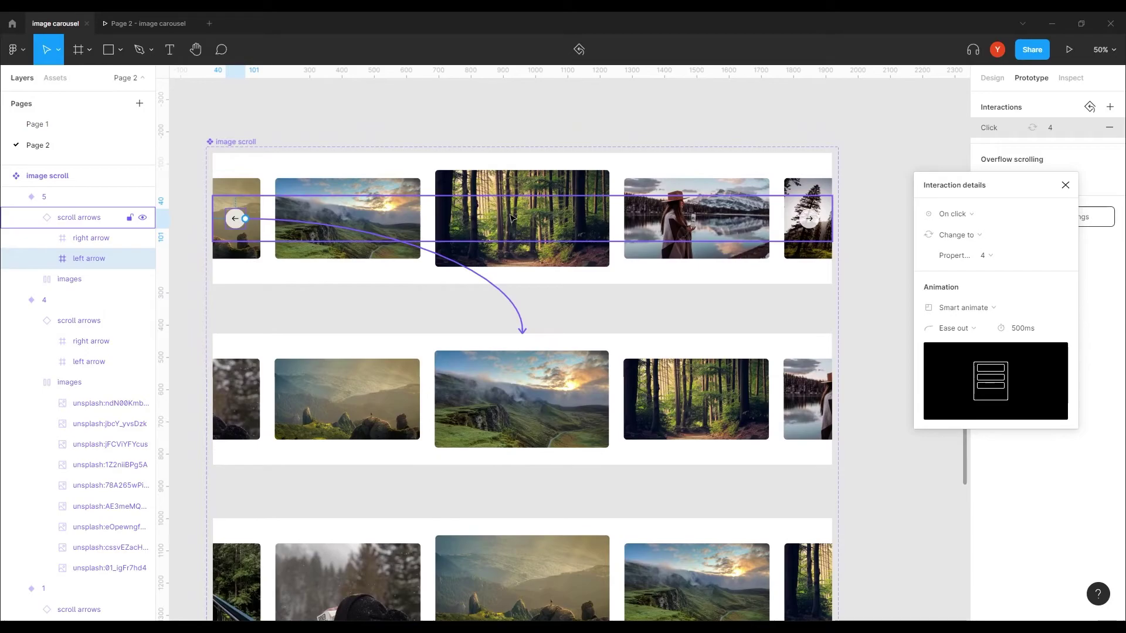
- Set Property 1 of variant 4's scroll arrows instance to hover
{"action": "left_click", "coordinate": [510, 218]}
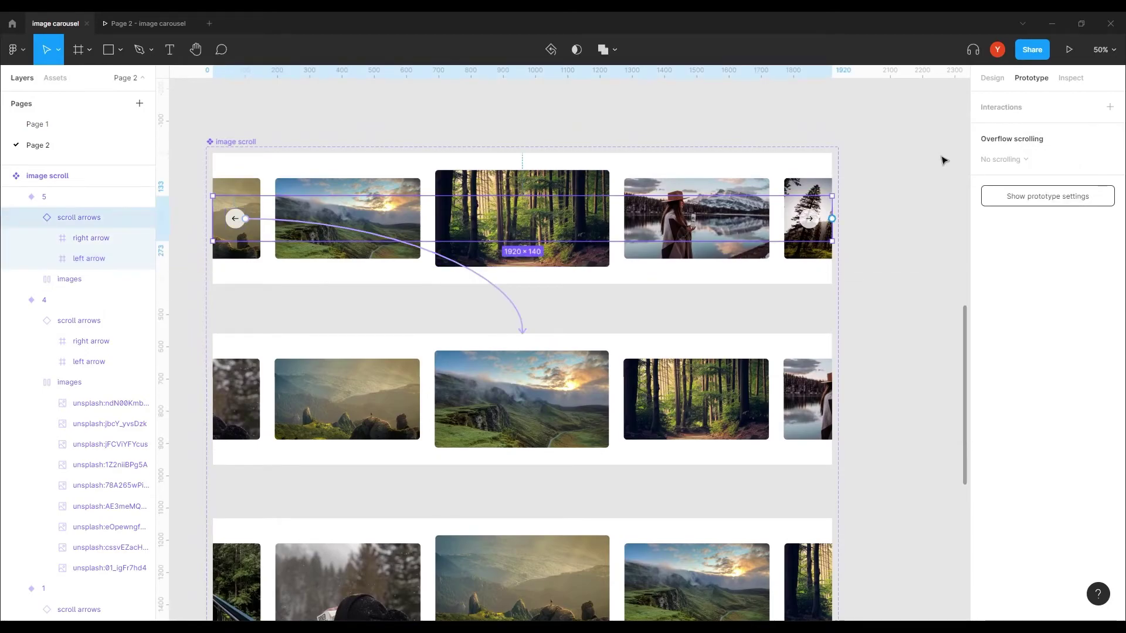
{"action": "left_click", "coordinate": [992, 78]}
{"action": "left_click", "coordinate": [1051, 268]}
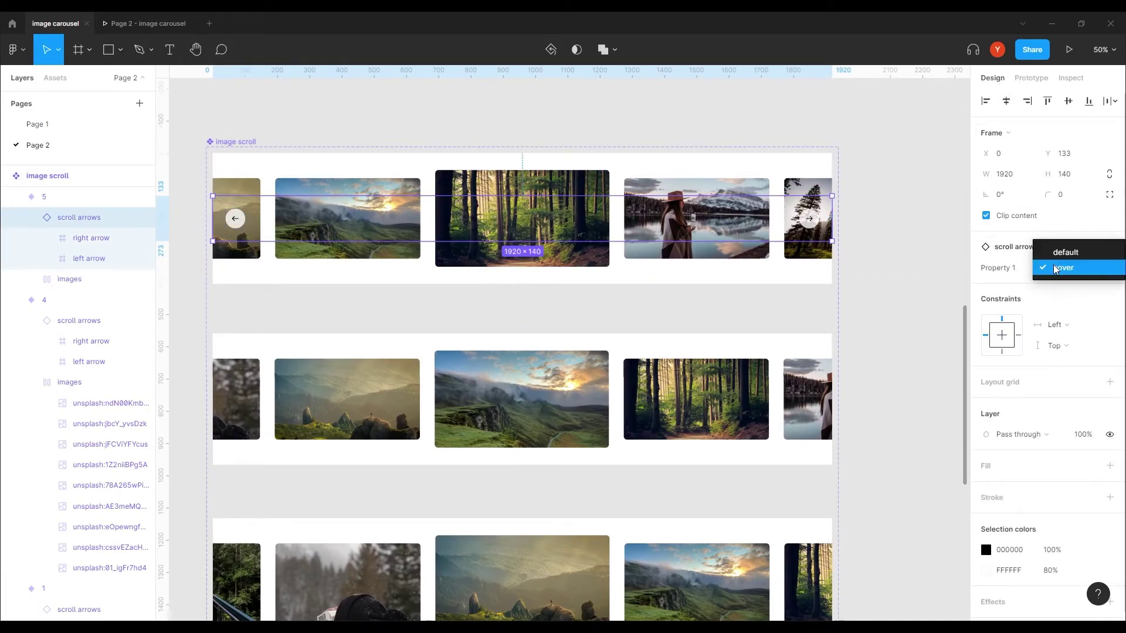
{"action": "left_click", "coordinate": [1056, 251]}
{"action": "left_click", "coordinate": [512, 399]}
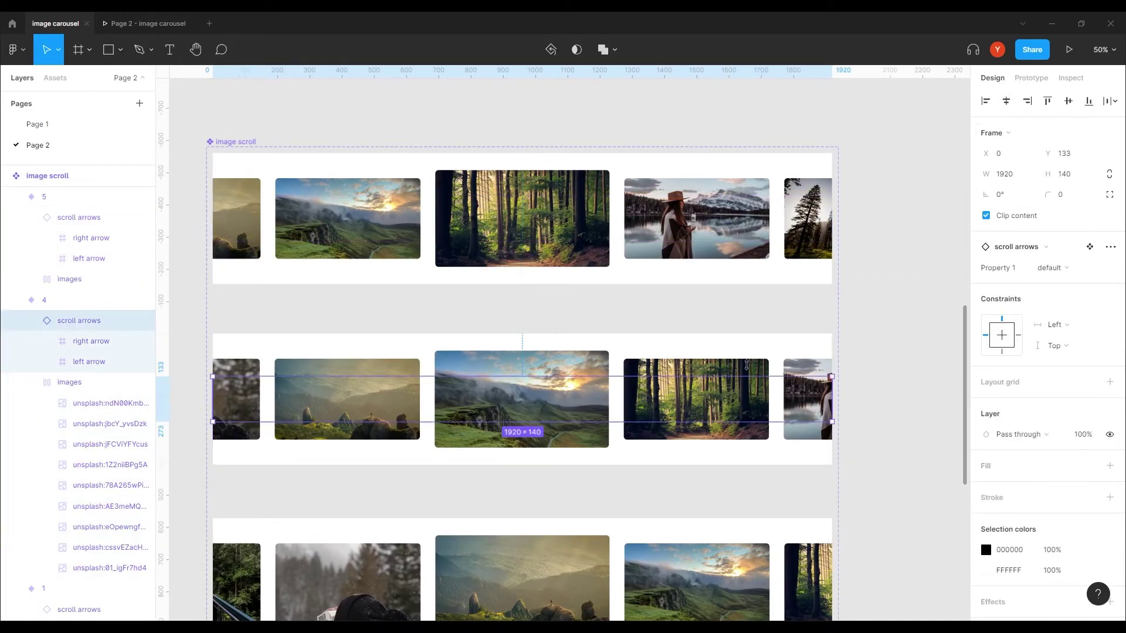
{"action": "left_click", "coordinate": [1049, 267]}
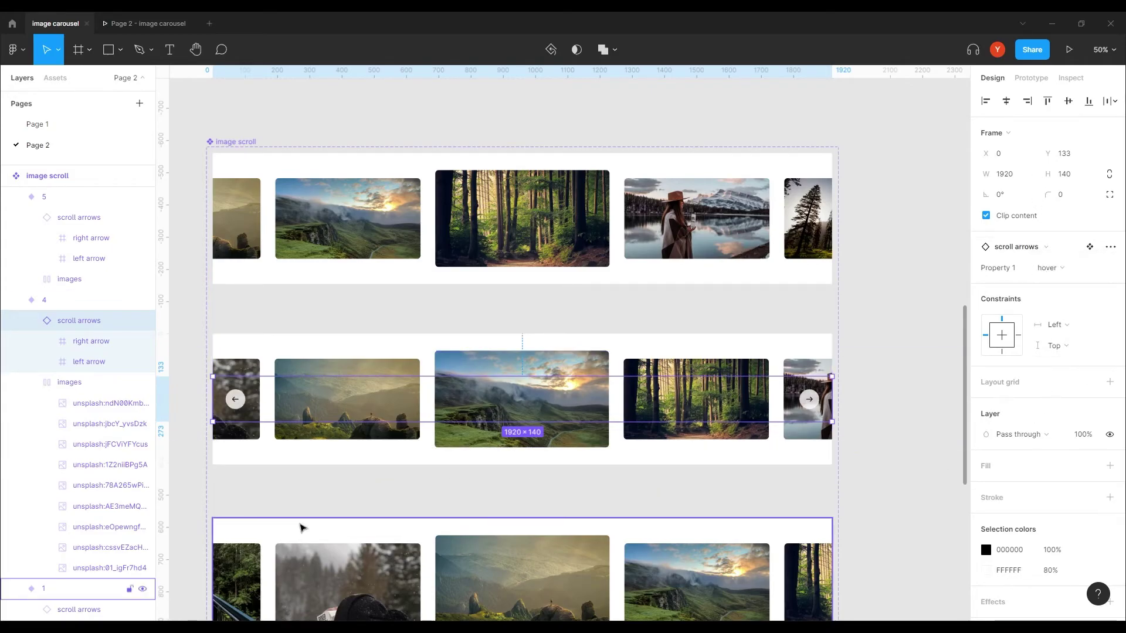
- Link variant 4's left arrow to variant 1 with On click → Change to, Smart animate
{"action": "double_click", "coordinate": [236, 401]}
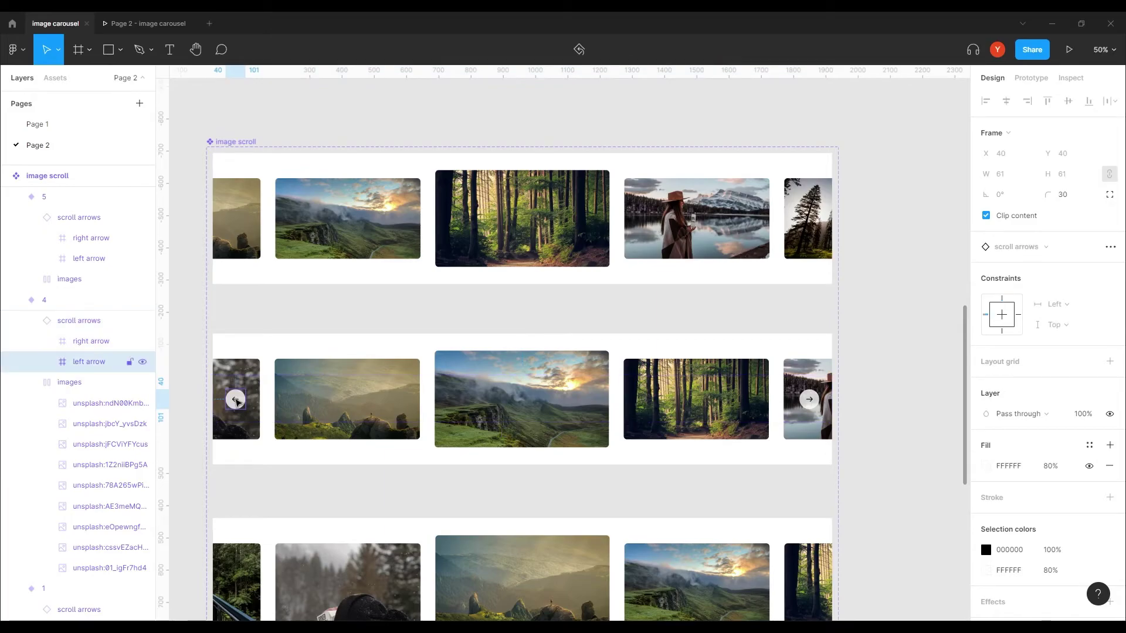
{"action": "left_click", "coordinate": [1031, 77]}
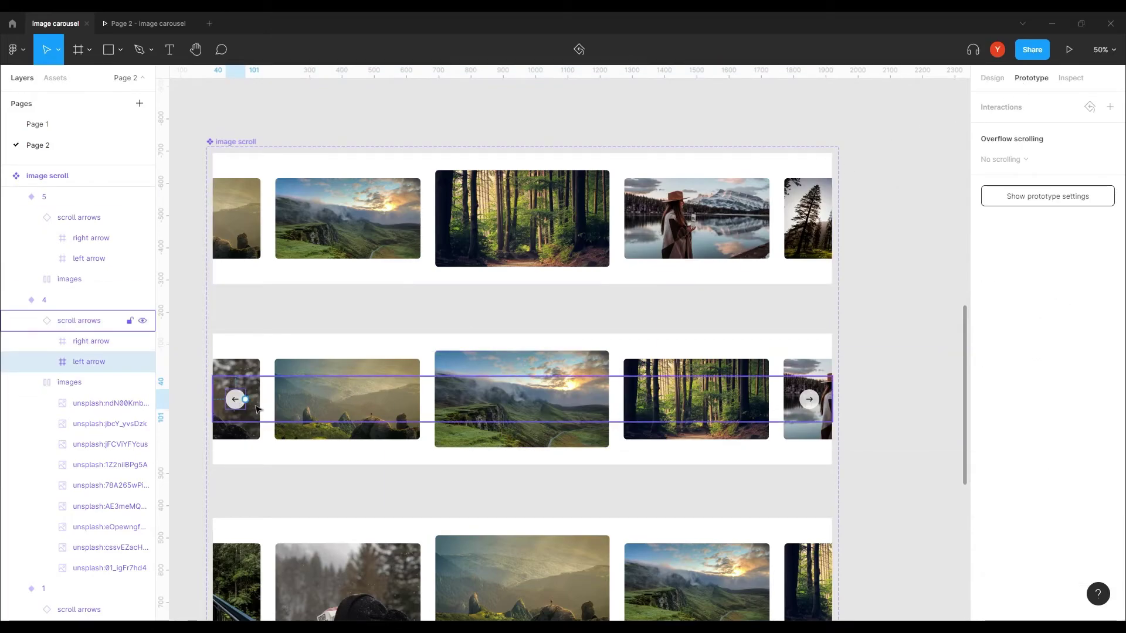
{"action": "mouse_move", "coordinate": [246, 400]}
{"action": "left_mouse_down"}
{"action": "mouse_move", "coordinate": [485, 536]}
{"action": "mouse_move", "coordinate": [475, 533]}
{"action": "left_mouse_up"}
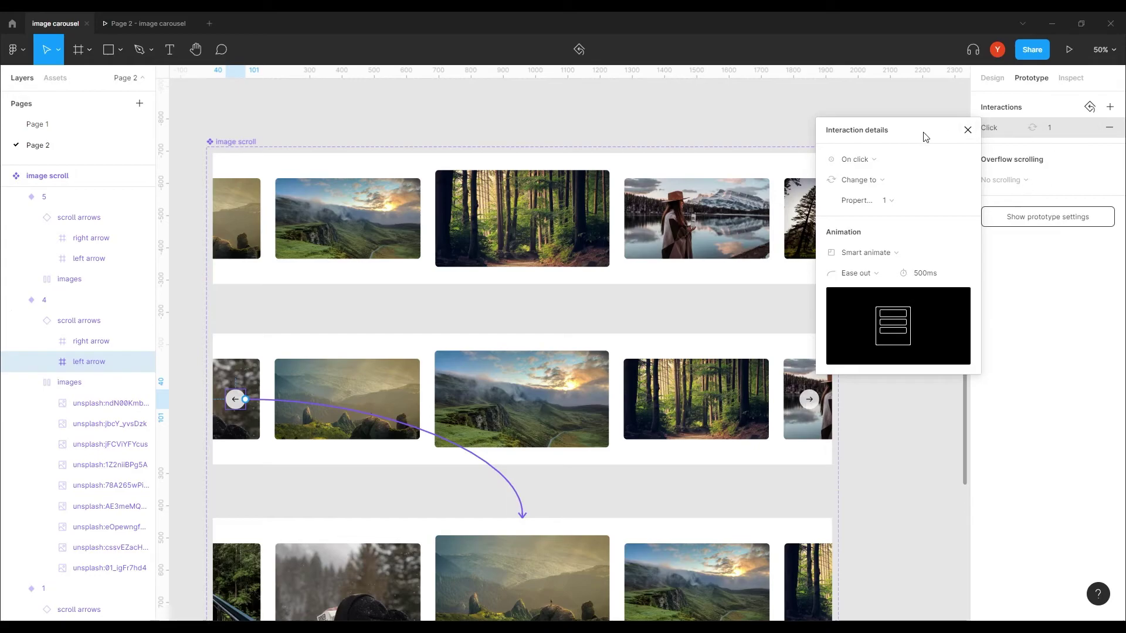
{"action": "left_click_drag", "start_coordinate": [926, 136], "coordinate": [1032, 207]}
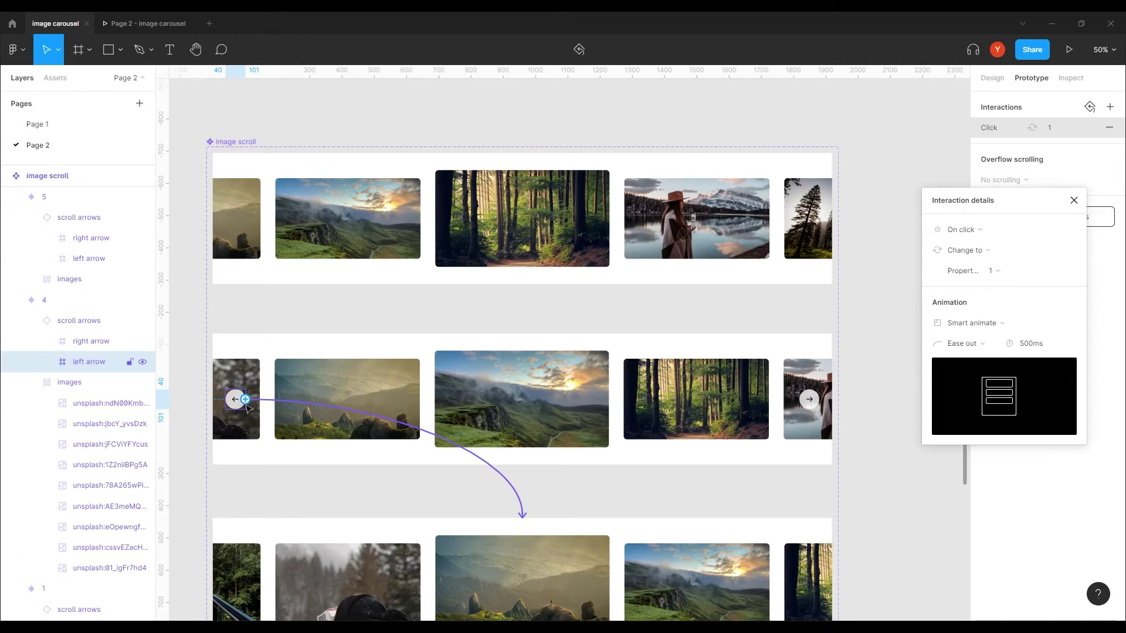
- Link variant 4's right arrow to variant 5 with the same click interaction
{"action": "left_click", "coordinate": [812, 403]}
{"action": "left_click_drag", "start_coordinate": [819, 399], "coordinate": [508, 270]}
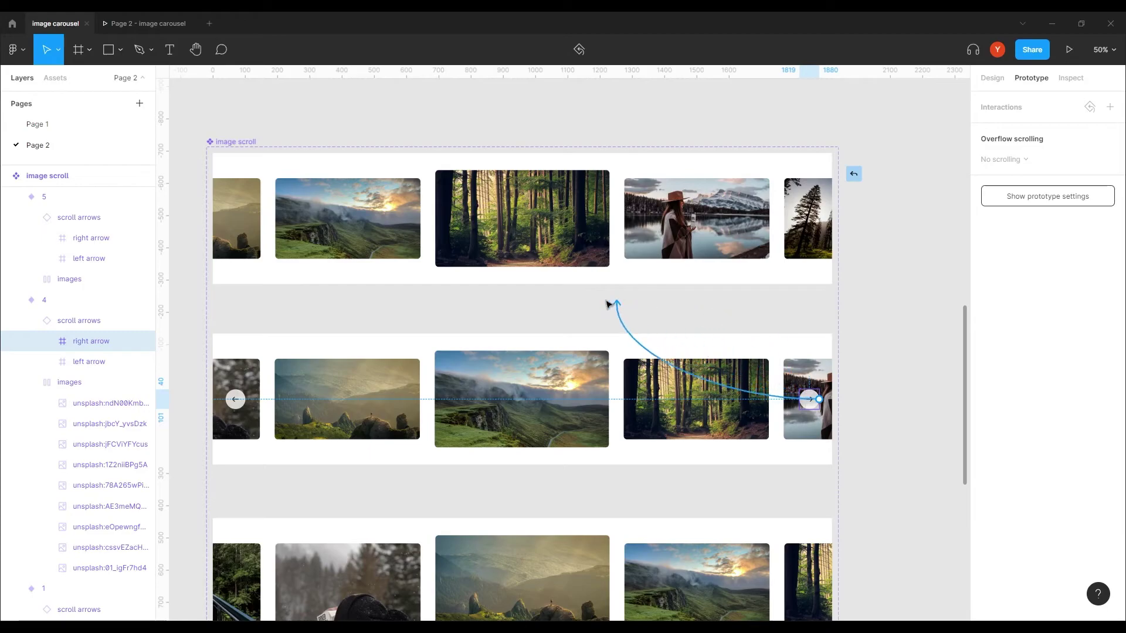
{"action": "scroll", "coordinate": [487, 273], "scroll_direction": "down", "scroll_amount": 5}
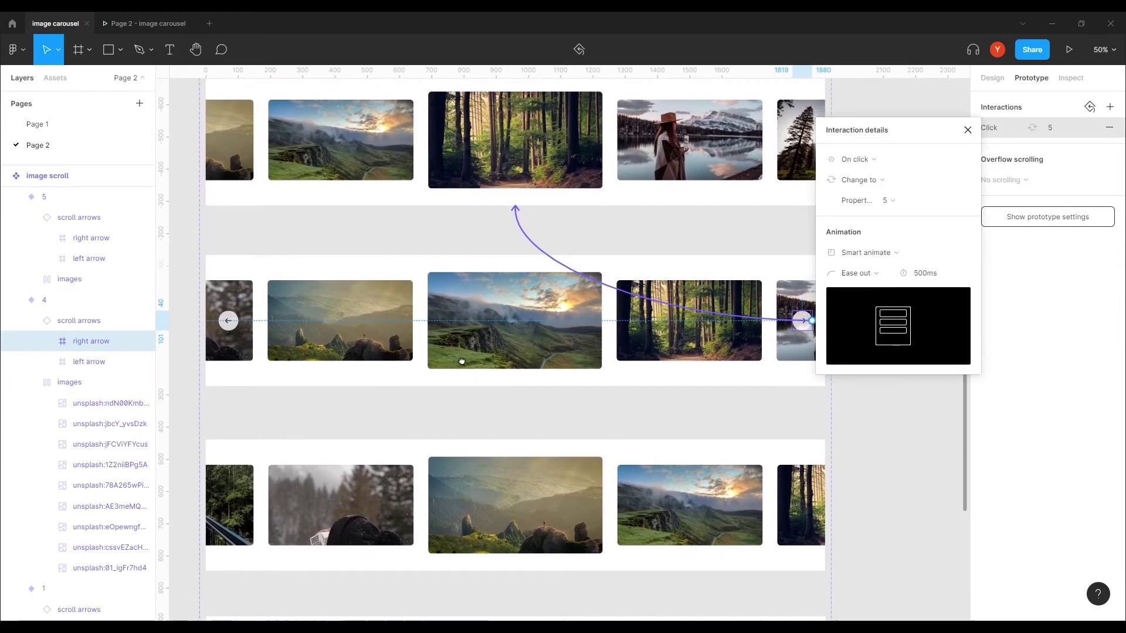
{"action": "left_click", "coordinate": [481, 276]}
- Reset variant 4's scroll arrows to default and set variant 1's scroll arrows to hover
{"action": "left_click", "coordinate": [991, 77]}
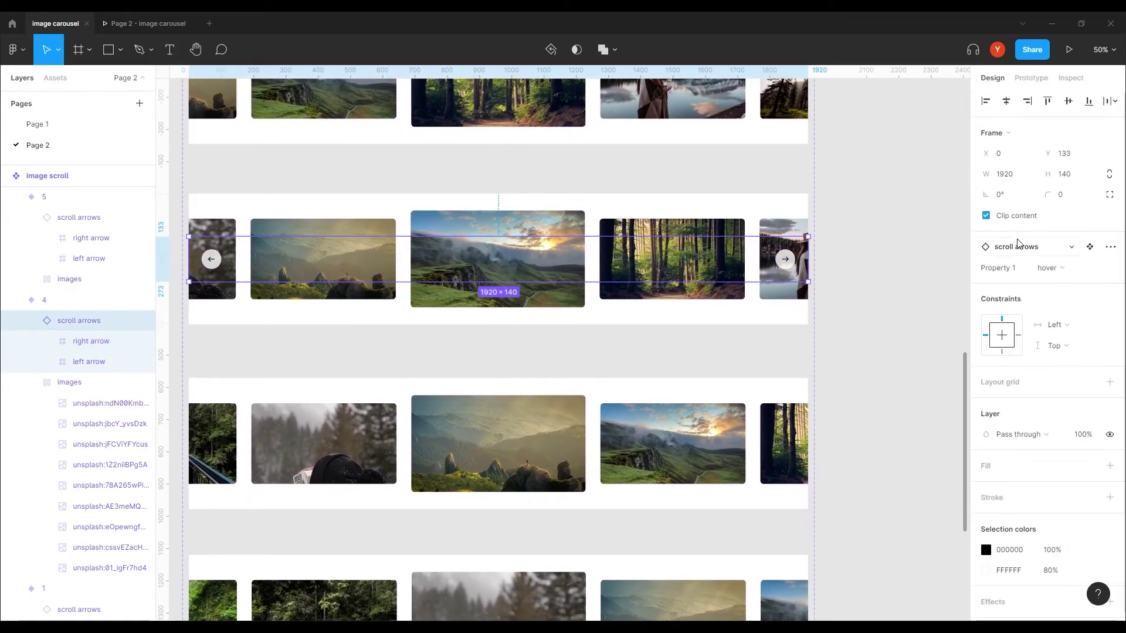
{"action": "left_click", "coordinate": [1047, 268]}
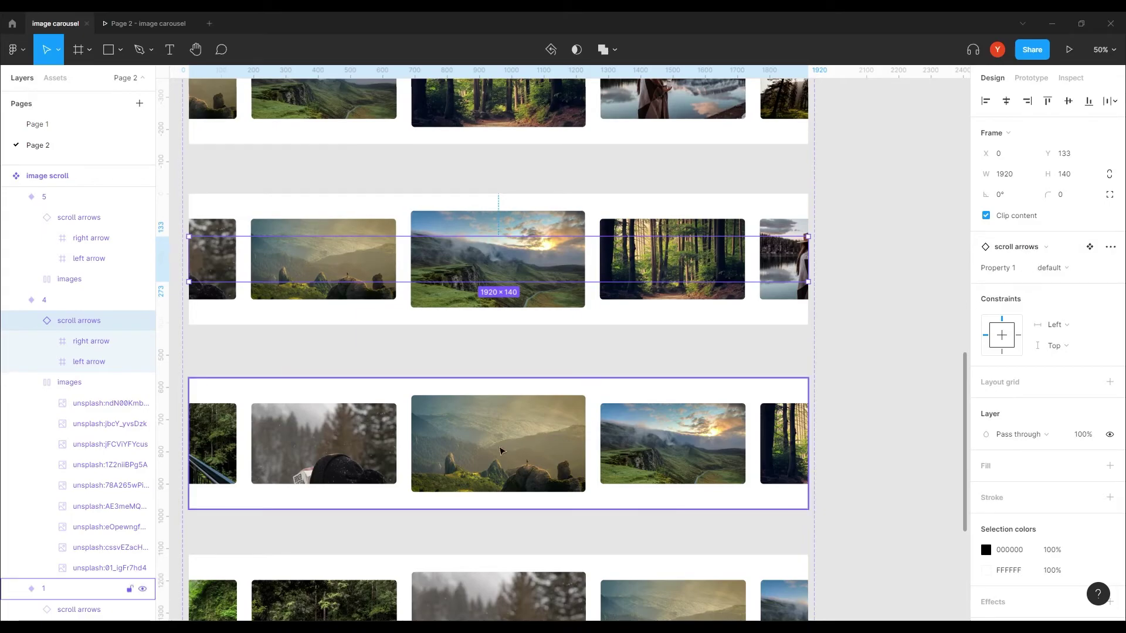
{"action": "left_click", "coordinate": [493, 452]}
{"action": "left_click", "coordinate": [1050, 268]}
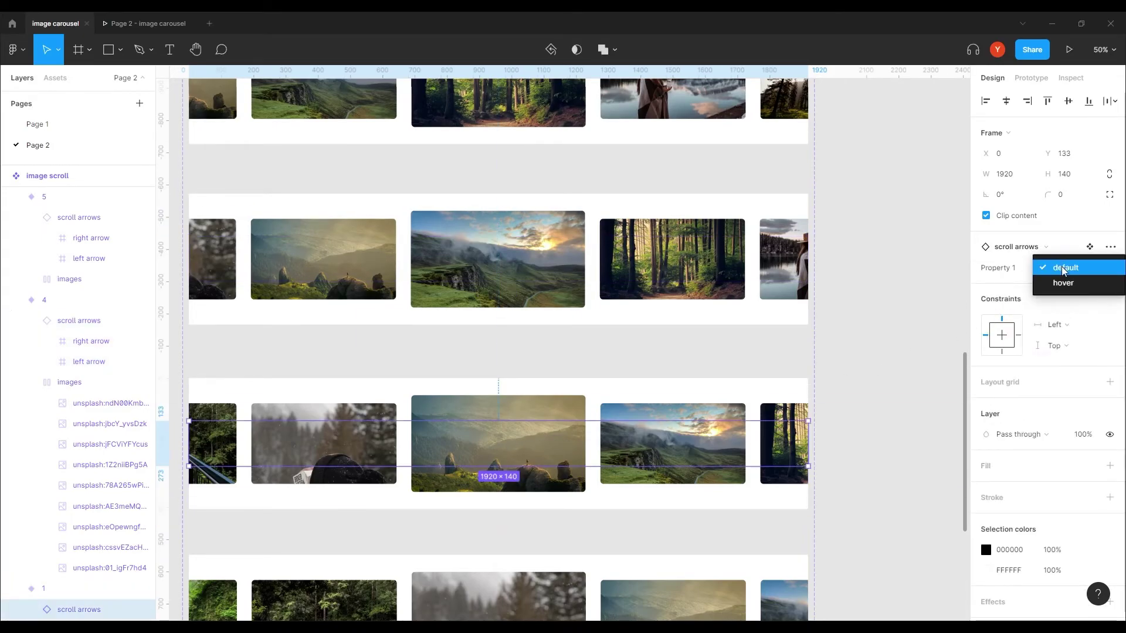
{"action": "left_click", "coordinate": [787, 449]}
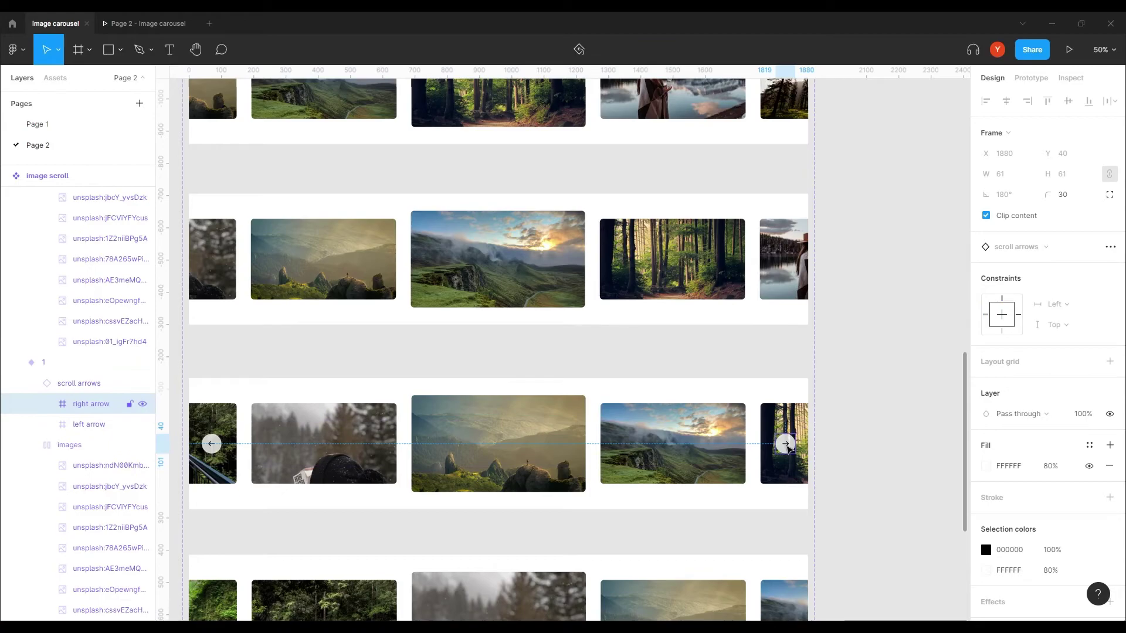
{"action": "left_click", "coordinate": [1031, 78]}
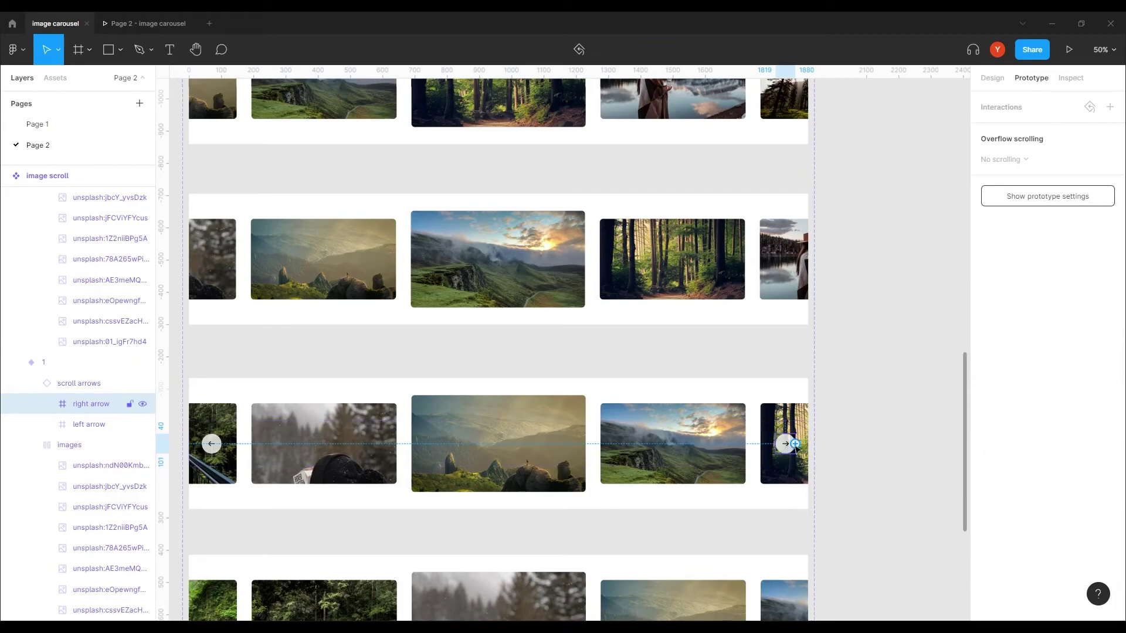
- Link variant 1's right arrow to variant 4 and its left arrow to variant 2
{"action": "left_click_drag", "start_coordinate": [795, 444], "coordinate": [586, 317]}
{"action": "left_click", "coordinate": [212, 444]}
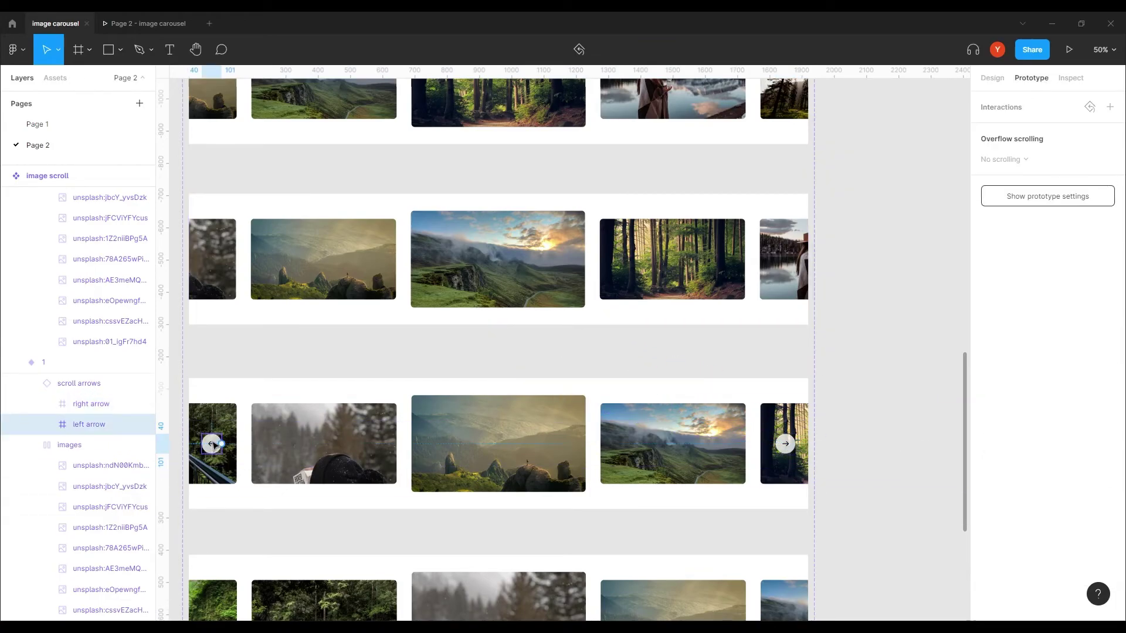
{"action": "left_click_drag", "start_coordinate": [221, 444], "coordinate": [410, 584]}
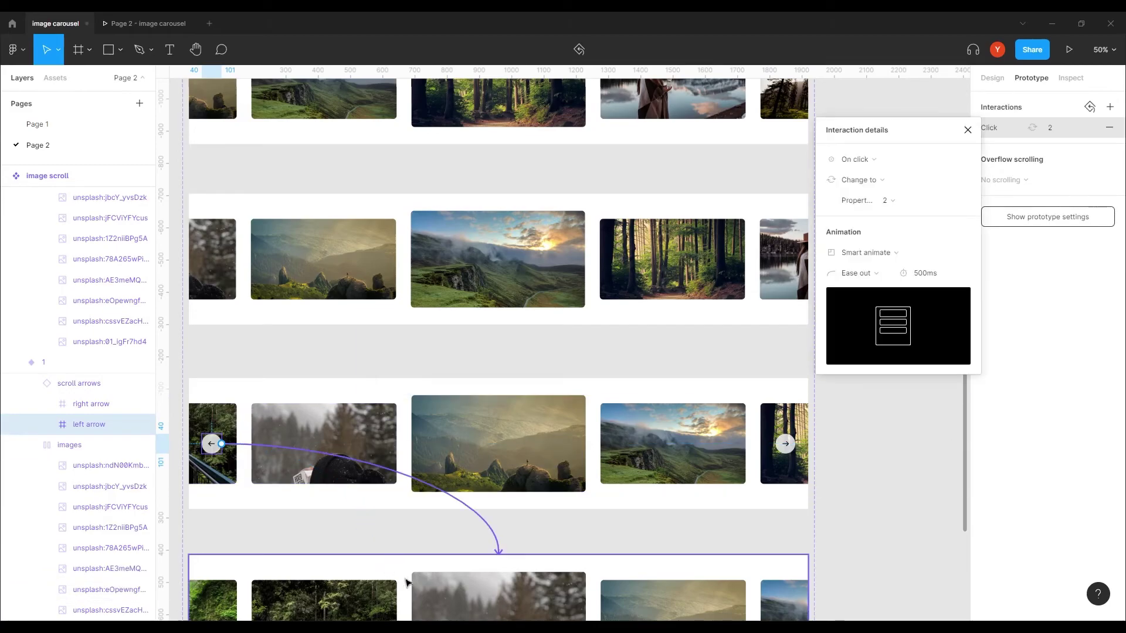
{"action": "scroll", "coordinate": [423, 360], "scroll_direction": "down", "scroll_amount": 5}
{"action": "scroll", "coordinate": [498, 322], "scroll_direction": "left", "scroll_amount": 2}
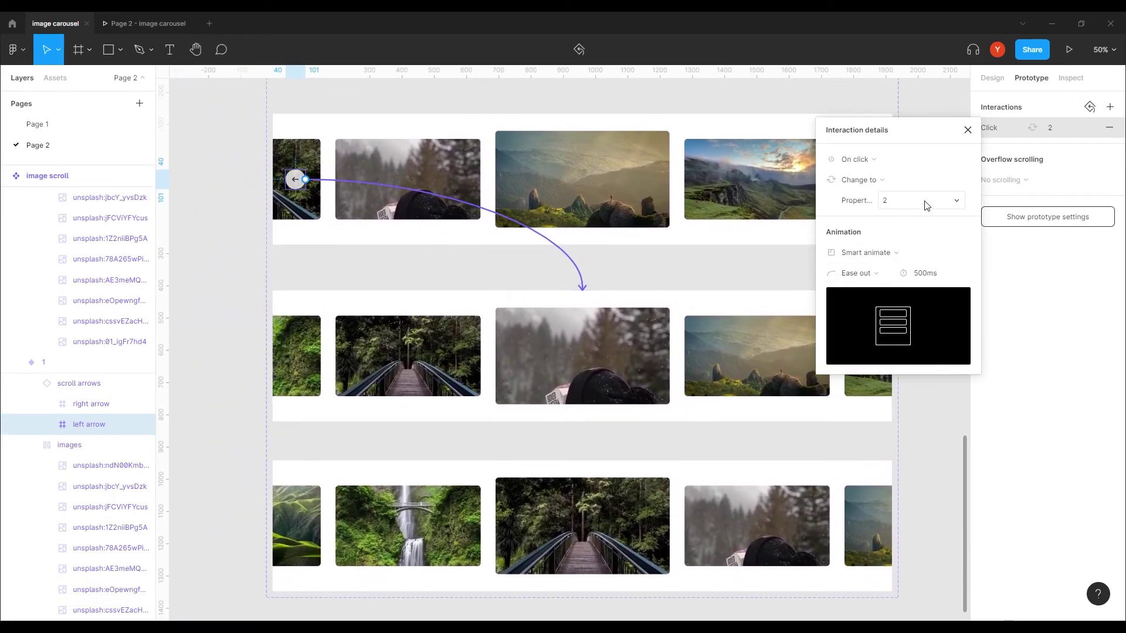
{"action": "left_click", "coordinate": [634, 176]}
- Reset variant 1's scroll arrows to default and set variant 2's scroll arrows to hover
{"action": "left_click", "coordinate": [993, 80]}
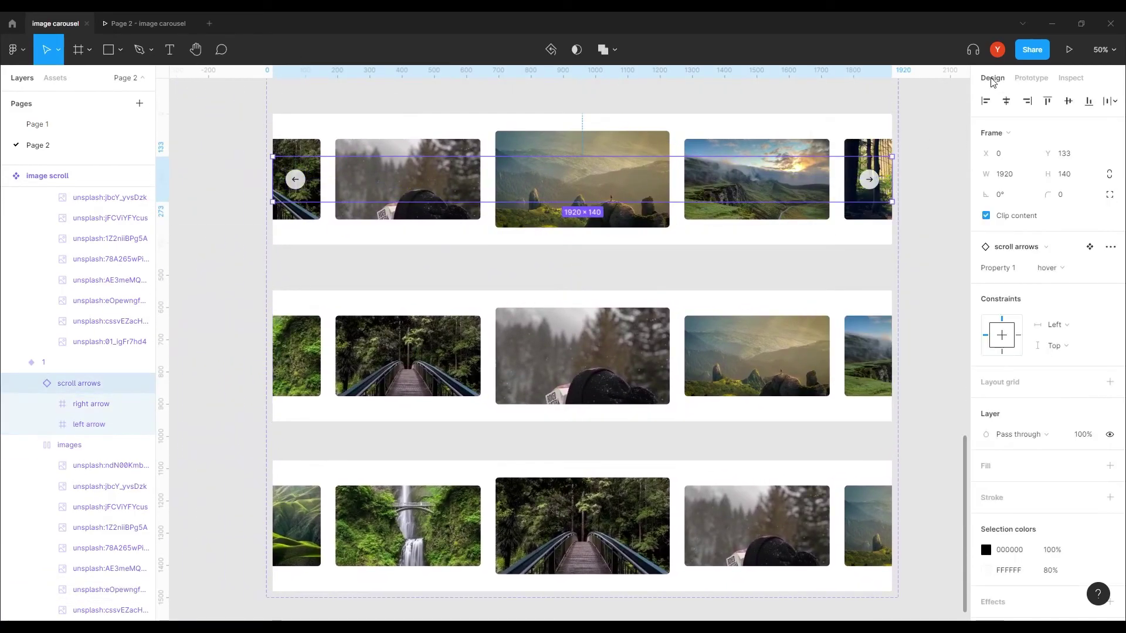
{"action": "left_click", "coordinate": [1050, 268]}
{"action": "left_click", "coordinate": [741, 356]}
{"action": "double_click", "coordinate": [742, 356]}
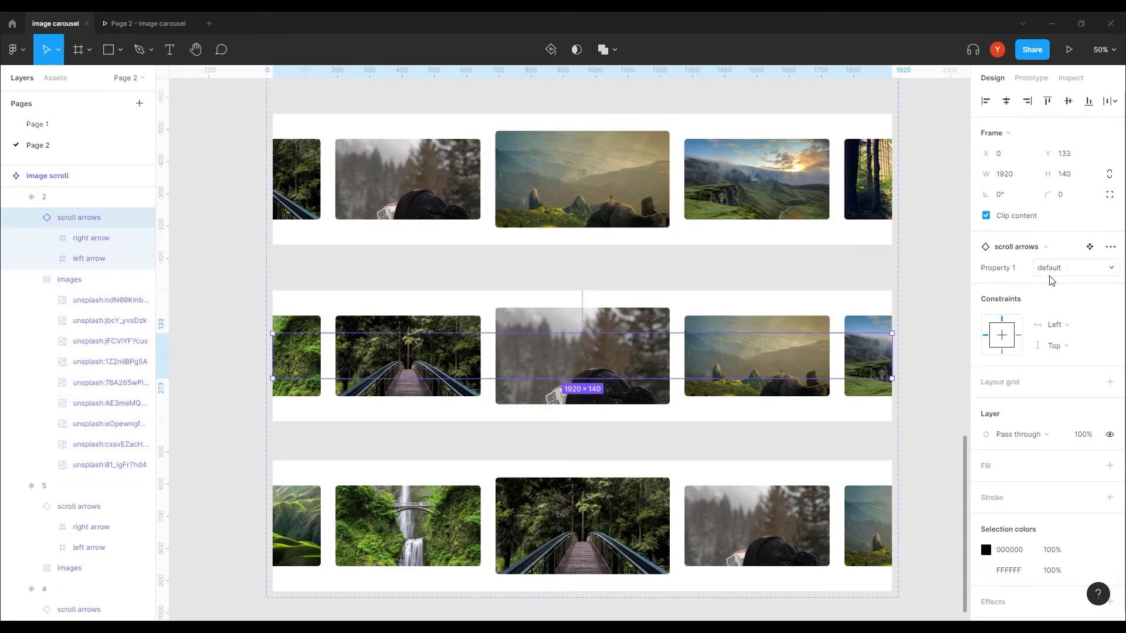
{"action": "left_click", "coordinate": [1048, 268]}
{"action": "left_click", "coordinate": [1055, 282]}
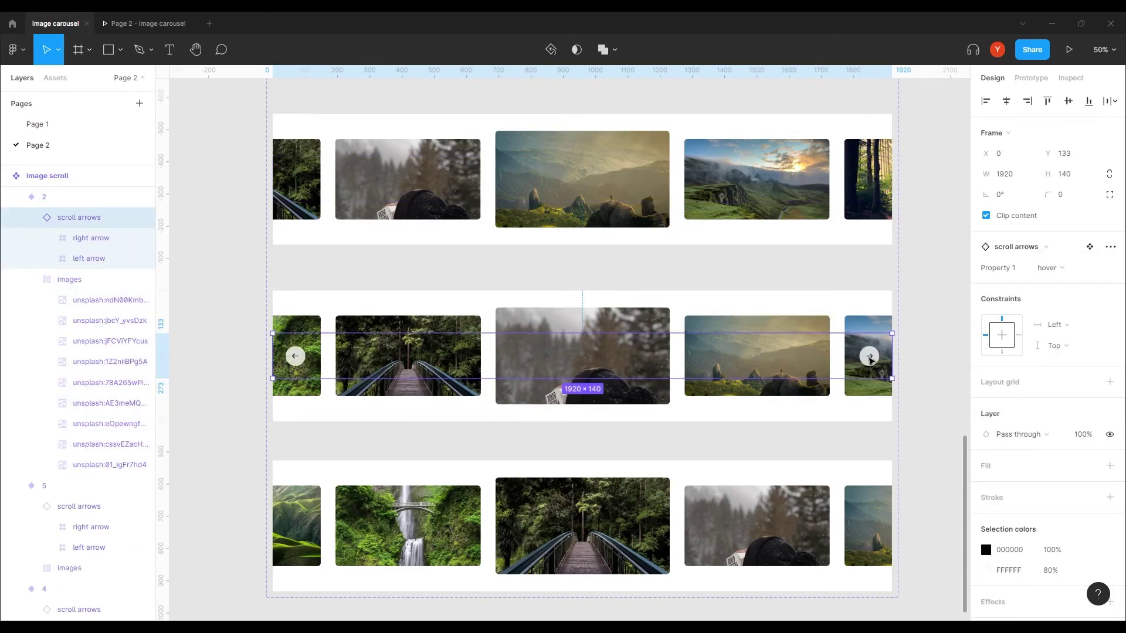
{"action": "left_click", "coordinate": [868, 356]}
{"action": "left_click", "coordinate": [1031, 78]}
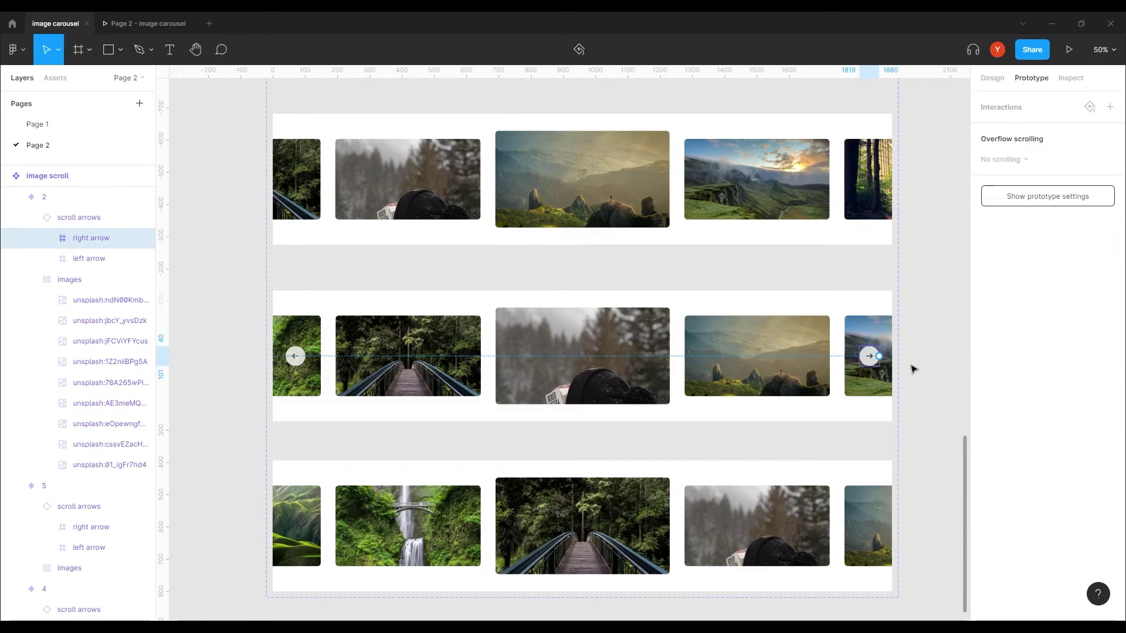
- Link variant 2's right arrow to variant 1 and its left arrow to variant 3
{"action": "left_click_drag", "start_coordinate": [878, 356], "coordinate": [584, 229]}
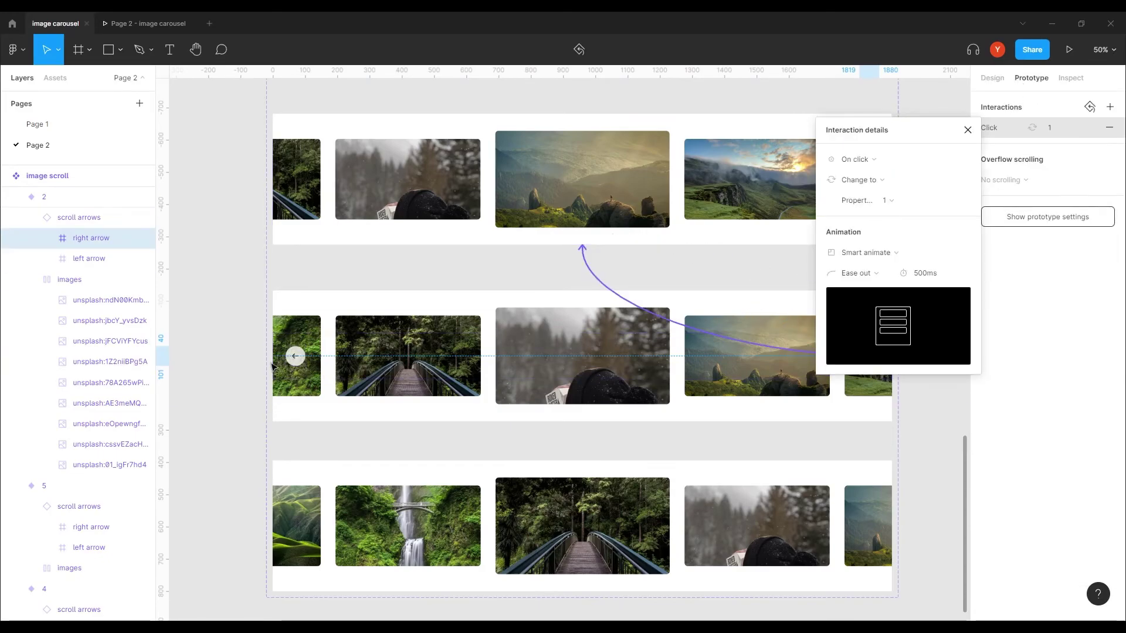
{"action": "left_click", "coordinate": [295, 356]}
{"action": "left_click_drag", "start_coordinate": [305, 356], "coordinate": [591, 467]}
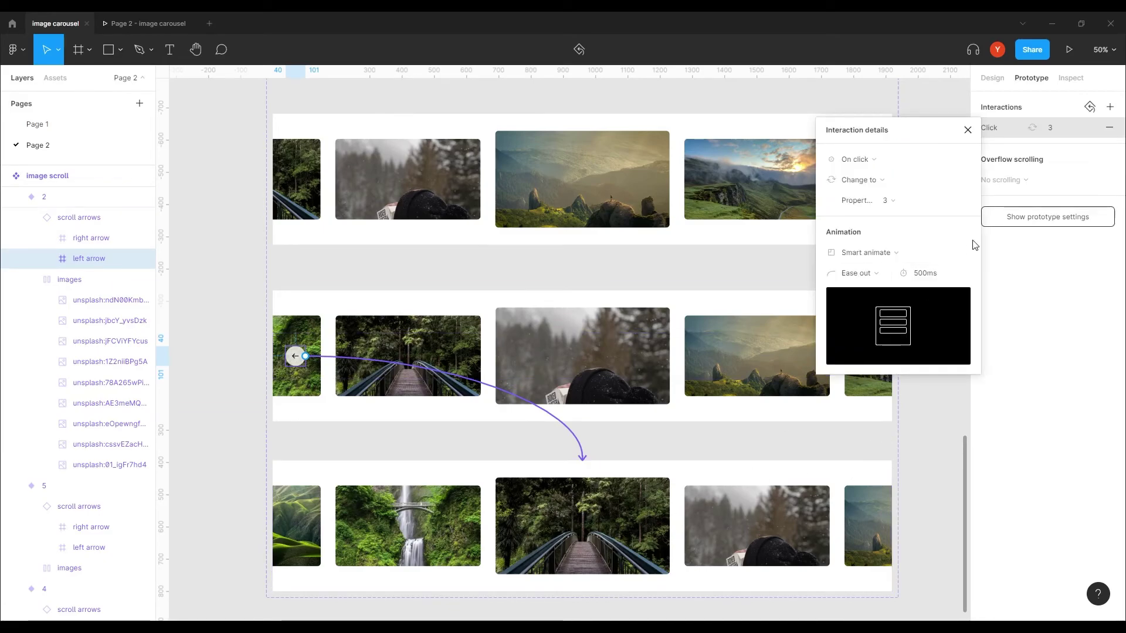
{"action": "left_click", "coordinate": [967, 130]}
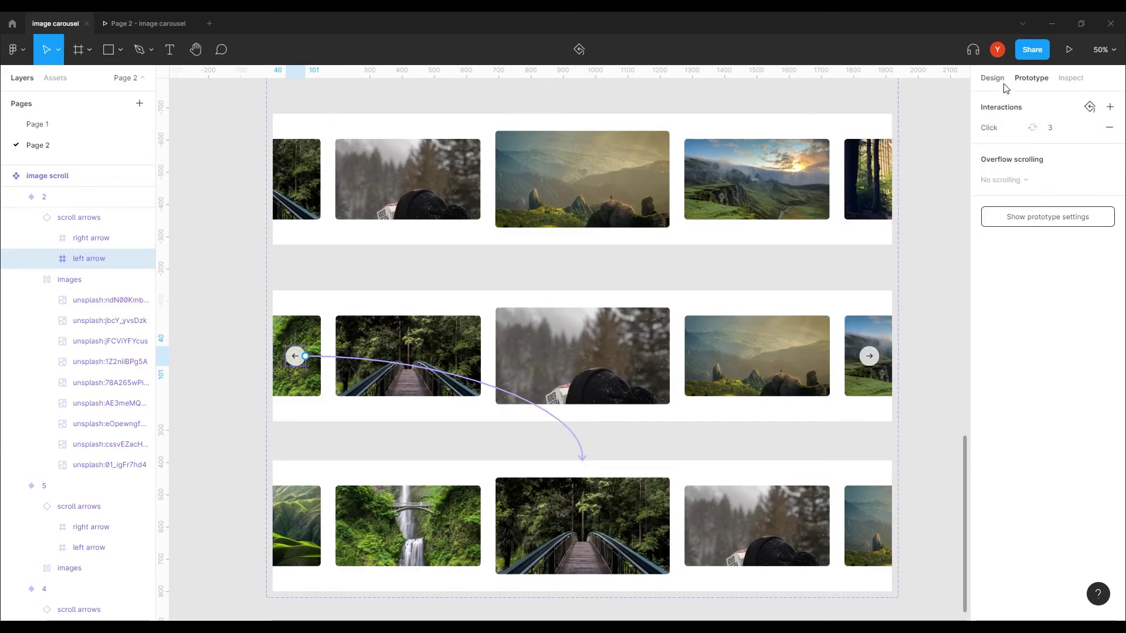
- Set variant 2's scroll arrows back to the default variant
{"action": "left_click", "coordinate": [994, 78]}
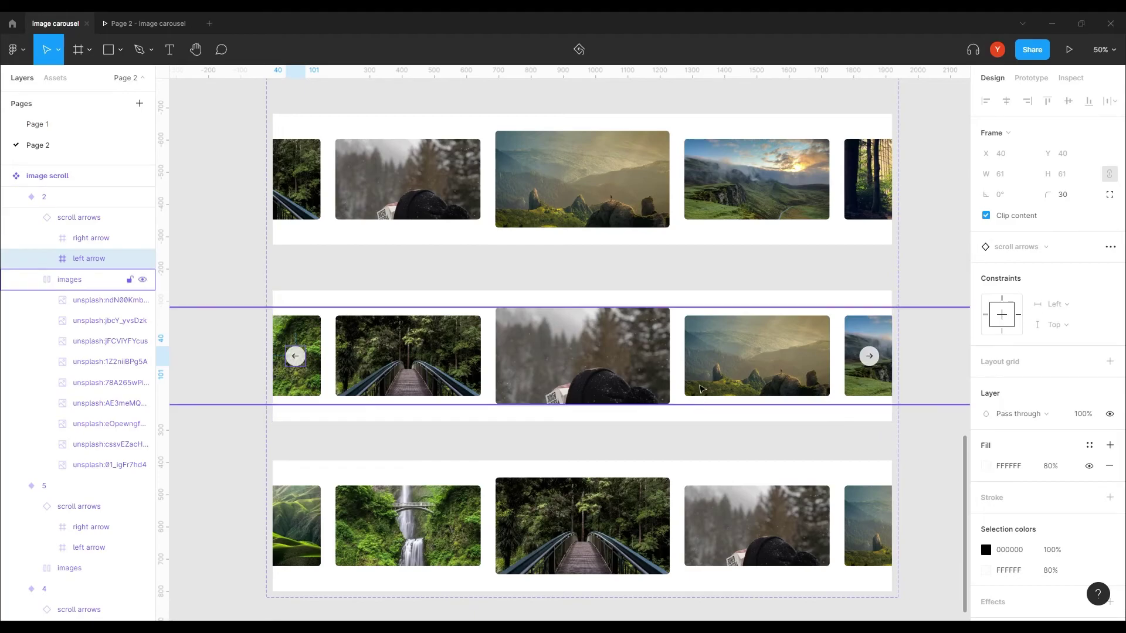
{"action": "left_click", "coordinate": [1021, 246]}
{"action": "left_click", "coordinate": [1050, 268]}
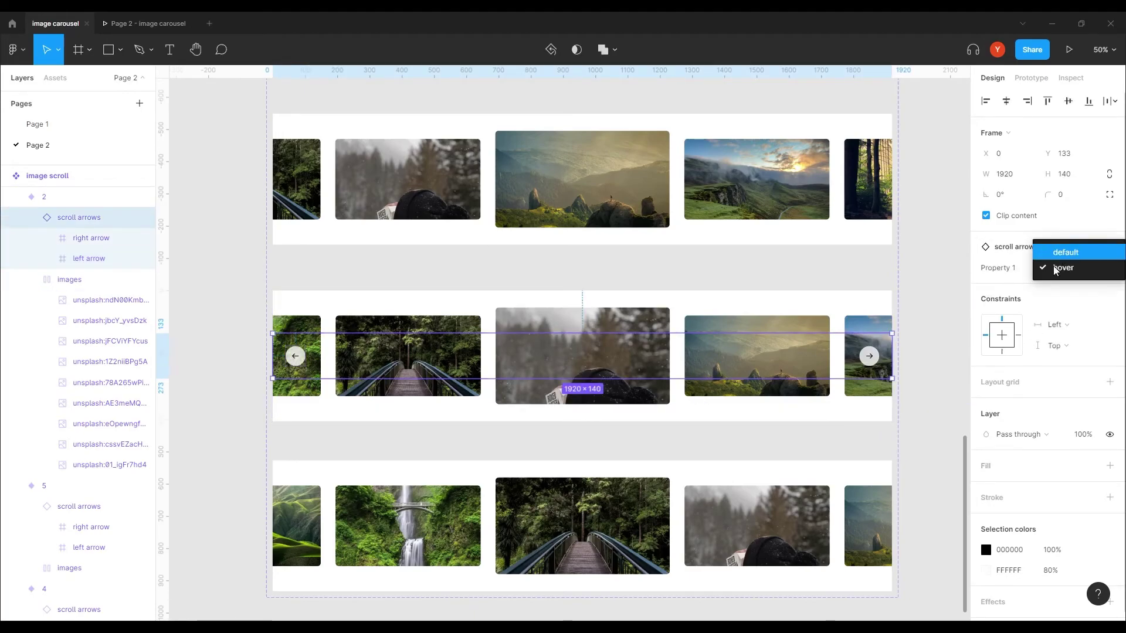
{"action": "left_click", "coordinate": [1056, 253]}
{"action": "scroll", "coordinate": [646, 438], "scroll_direction": "down", "scroll_amount": 5}
- Set variant 3's scroll arrows to hover and link its right arrow to variant 2
{"action": "left_click", "coordinate": [824, 339]}
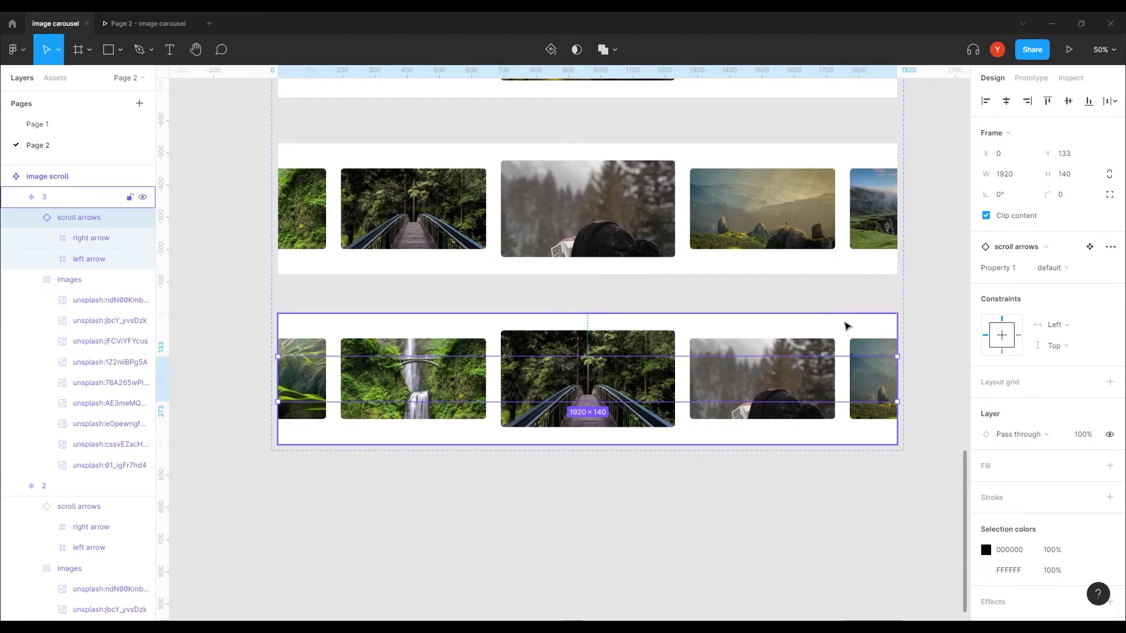
{"action": "left_click", "coordinate": [1058, 269]}
{"action": "left_click", "coordinate": [873, 381]}
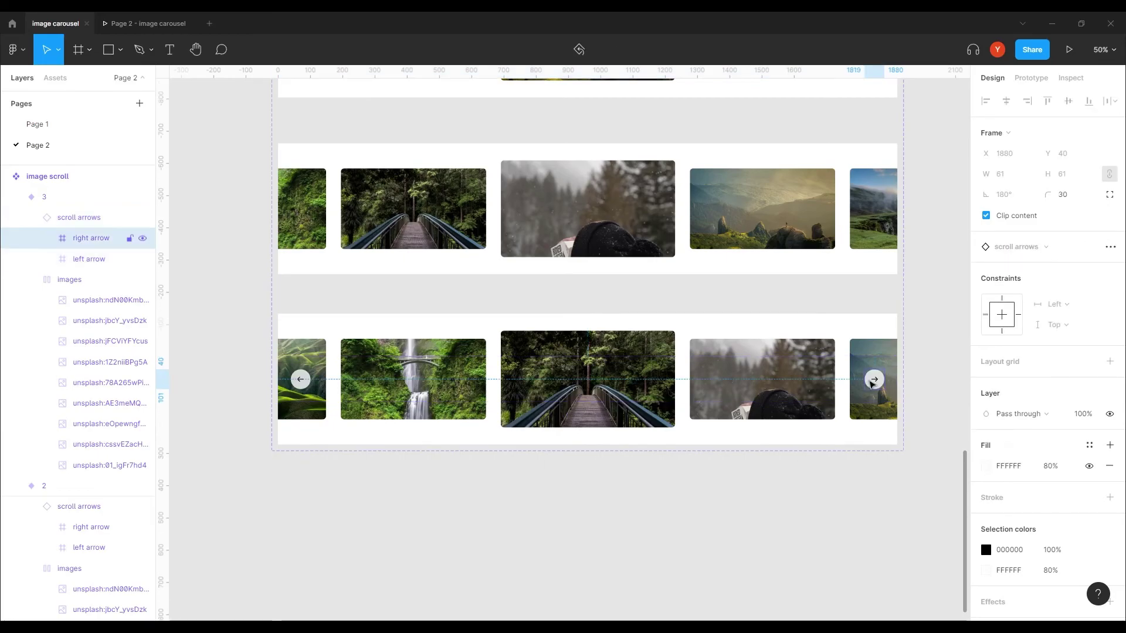
{"action": "left_click", "coordinate": [1031, 77]}
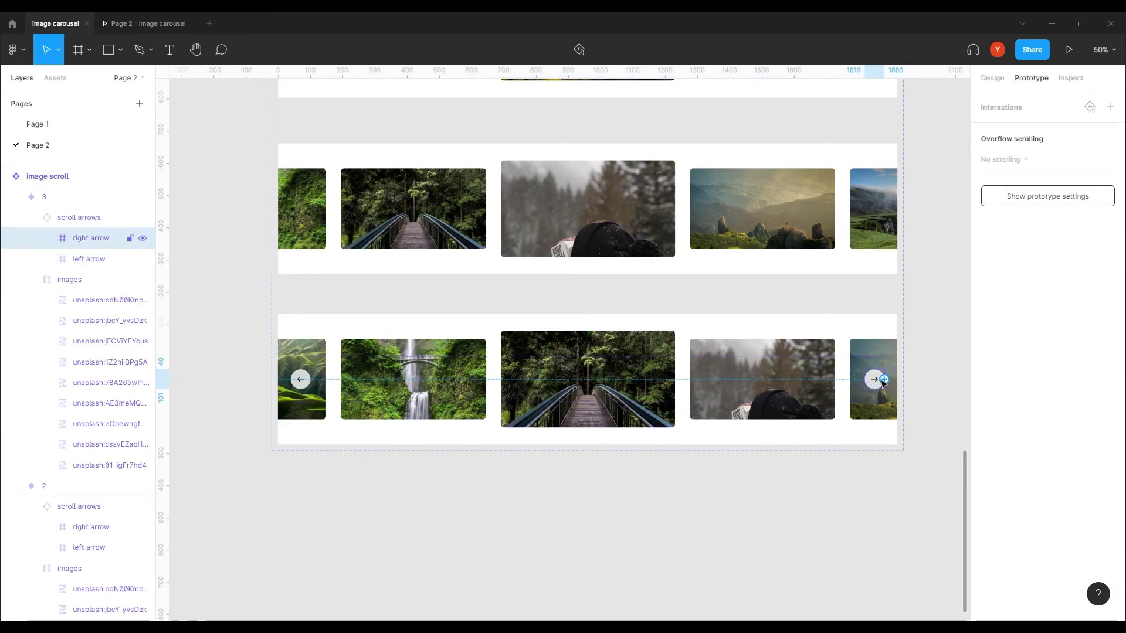
{"action": "left_click_drag", "start_coordinate": [884, 380], "coordinate": [645, 270]}
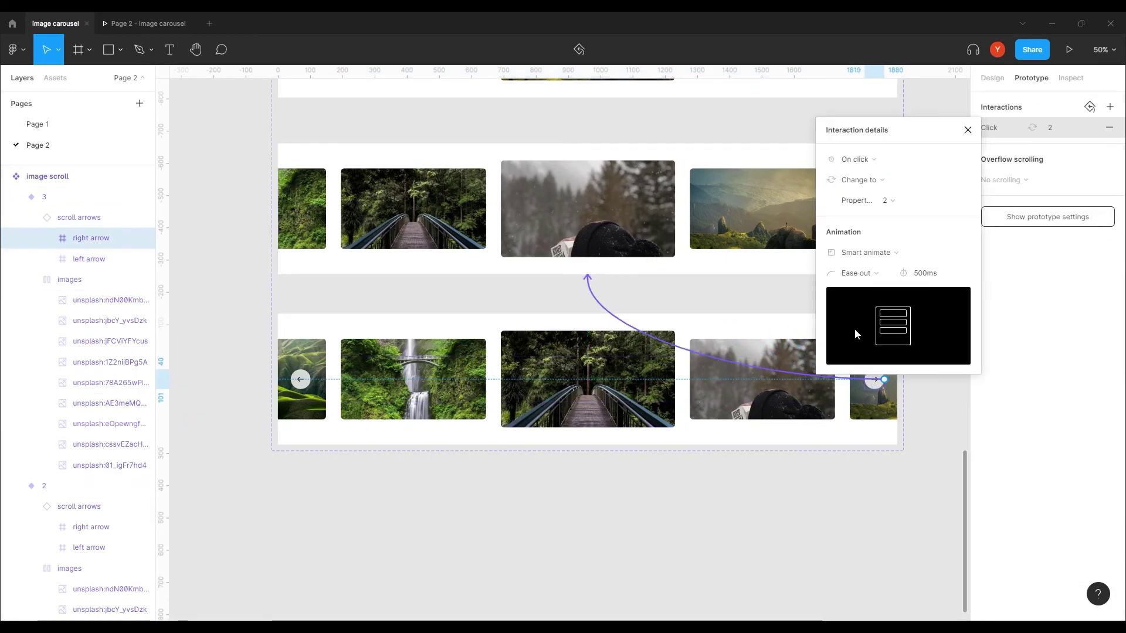
{"action": "left_click", "coordinate": [967, 130]}
- Return variant 3's scroll arrows to the default variant, then pan back up to variant 1
{"action": "key", "text": "Escape"}
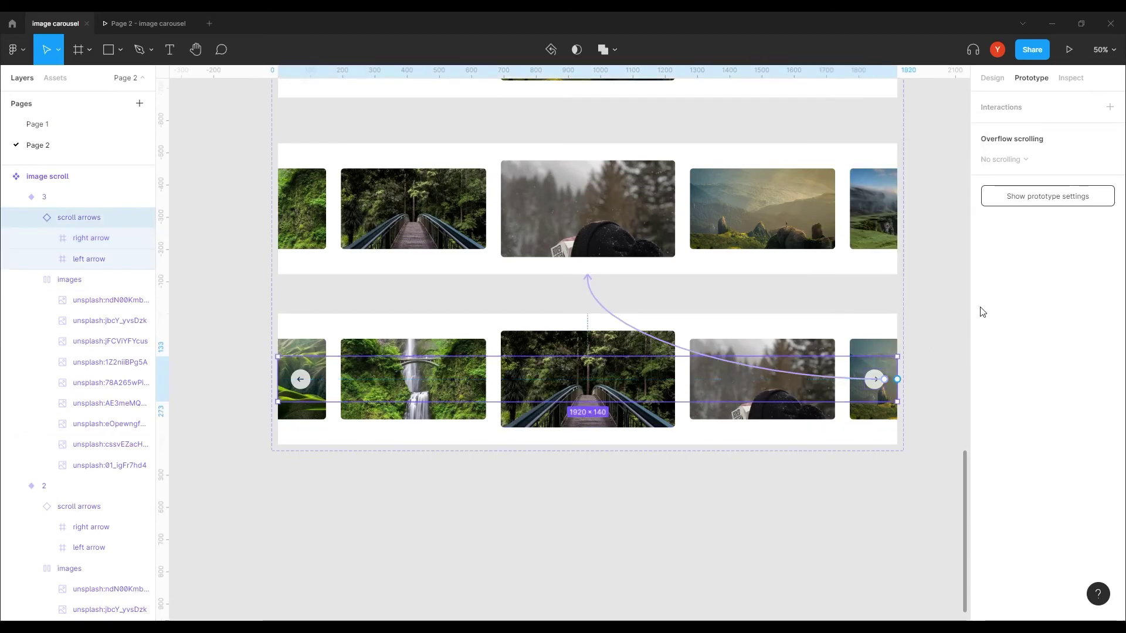
{"action": "left_click", "coordinate": [993, 77]}
{"action": "left_click", "coordinate": [1055, 267]}
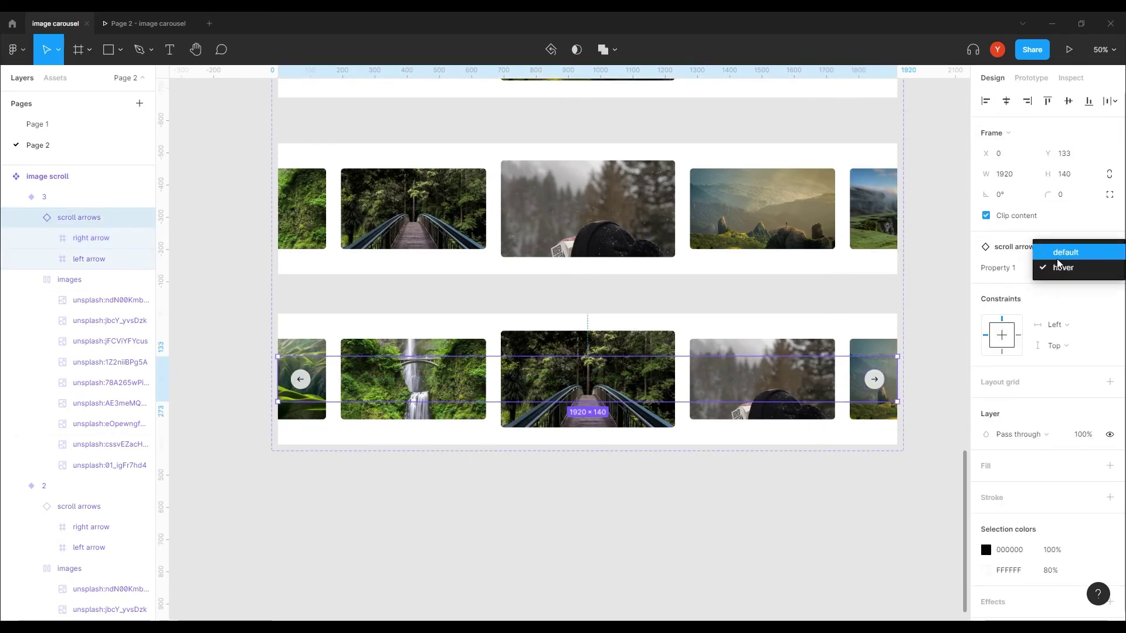
{"action": "left_click", "coordinate": [1059, 258]}
{"action": "left_click_drag", "start_coordinate": [498, 307], "coordinate": [452, 443]}
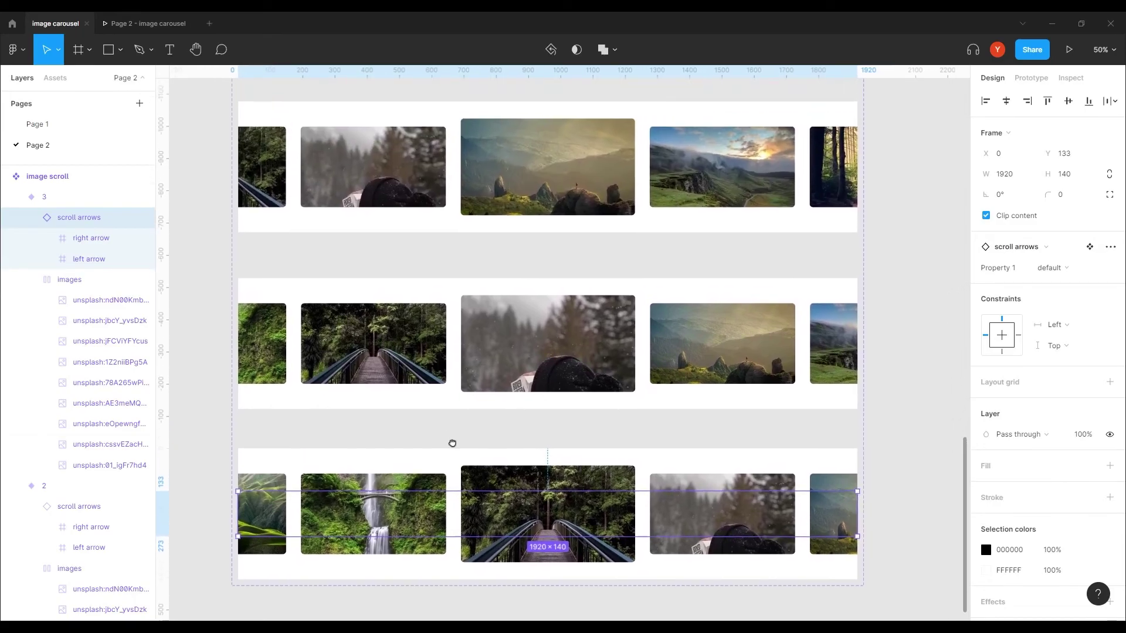
{"action": "scroll", "coordinate": [452, 444], "scroll_direction": "up", "scroll_amount": 2}
{"action": "scroll", "coordinate": [440, 312], "scroll_direction": "up", "scroll_amount": 2}
{"action": "scroll", "coordinate": [437, 328], "scroll_direction": "up", "scroll_amount": 2}
{"action": "scroll", "coordinate": [434, 338], "scroll_direction": "up", "scroll_amount": 2}
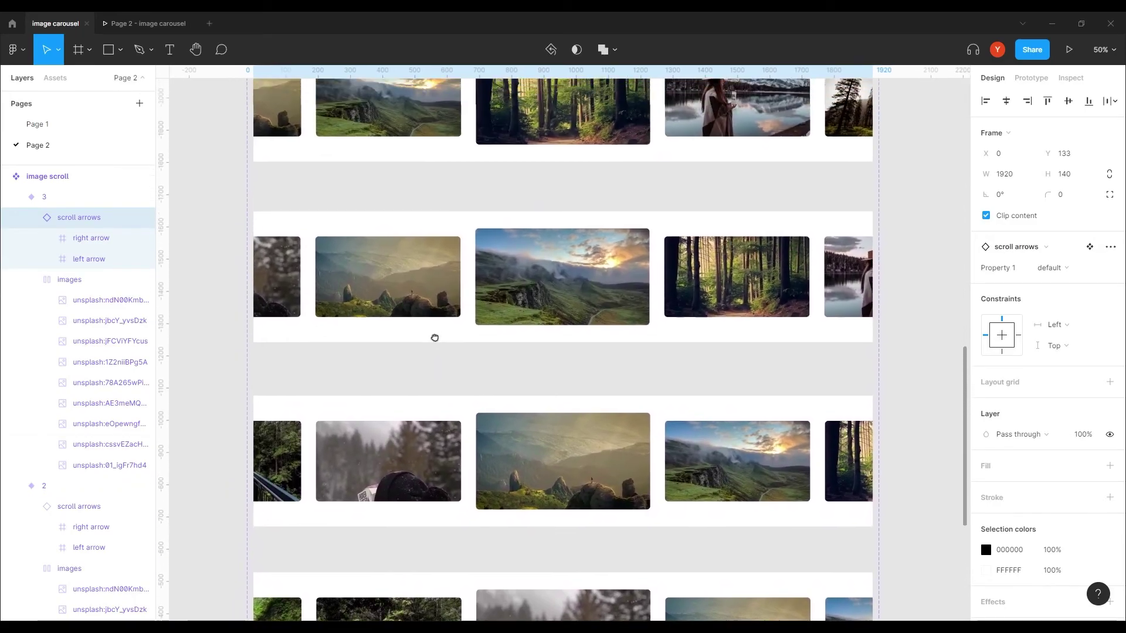
{"action": "left_click_drag", "start_coordinate": [435, 338], "coordinate": [447, 463]}
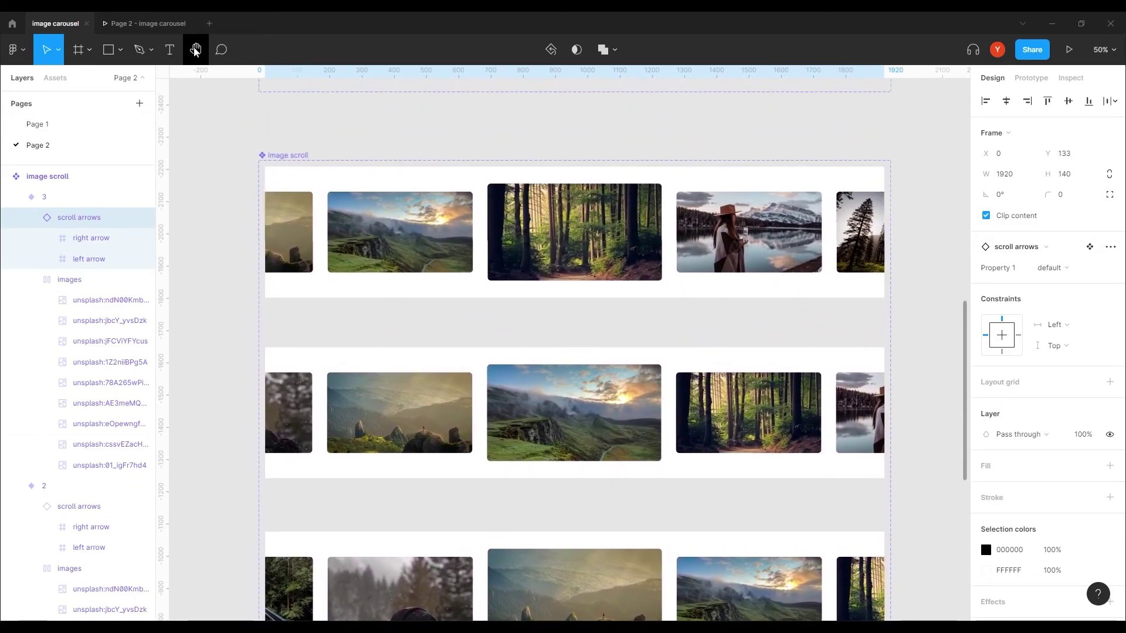
- Replace the old prototype preview with a fresh Present view scaled to Fit width
{"action": "left_click", "coordinate": [196, 24]}
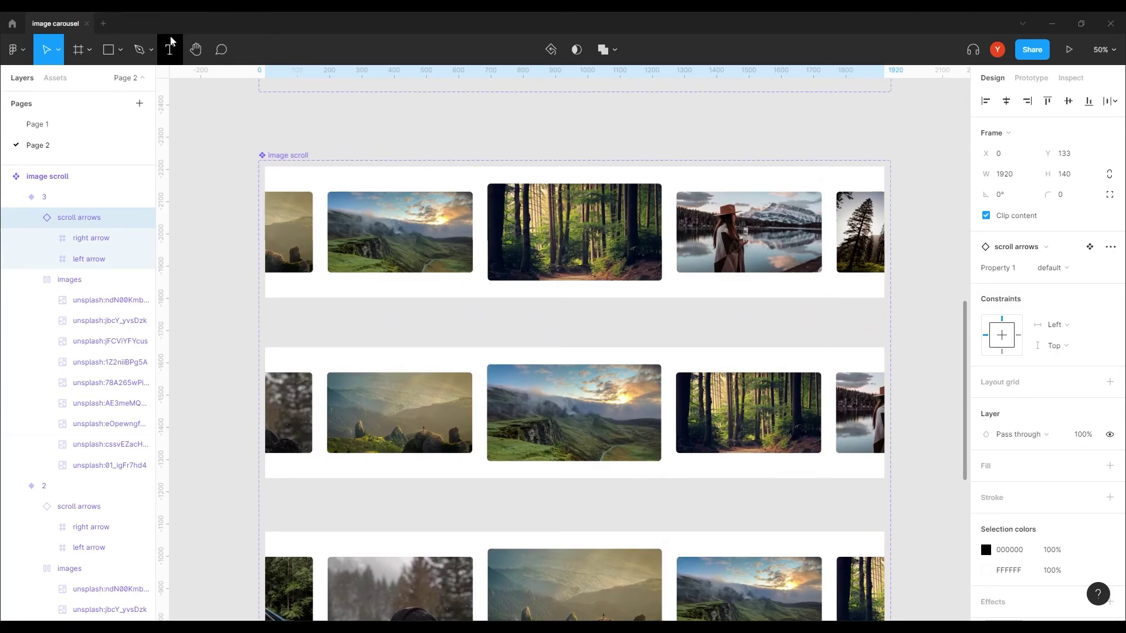
{"action": "left_click", "coordinate": [1069, 49]}
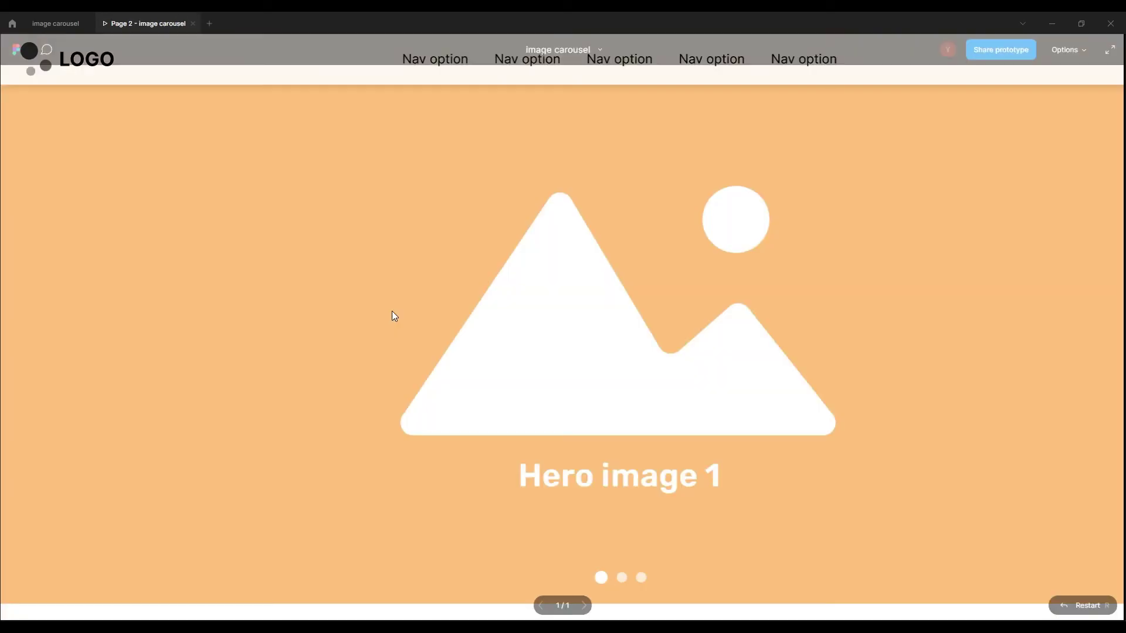
{"action": "left_click", "coordinate": [1078, 50]}
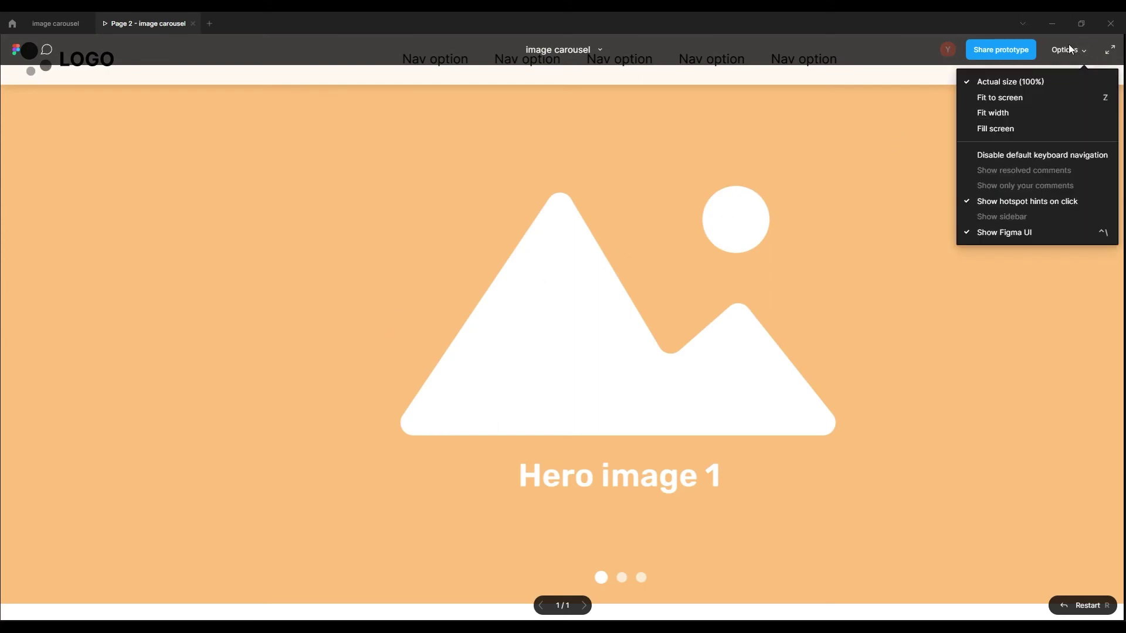
{"action": "left_click", "coordinate": [1013, 117]}
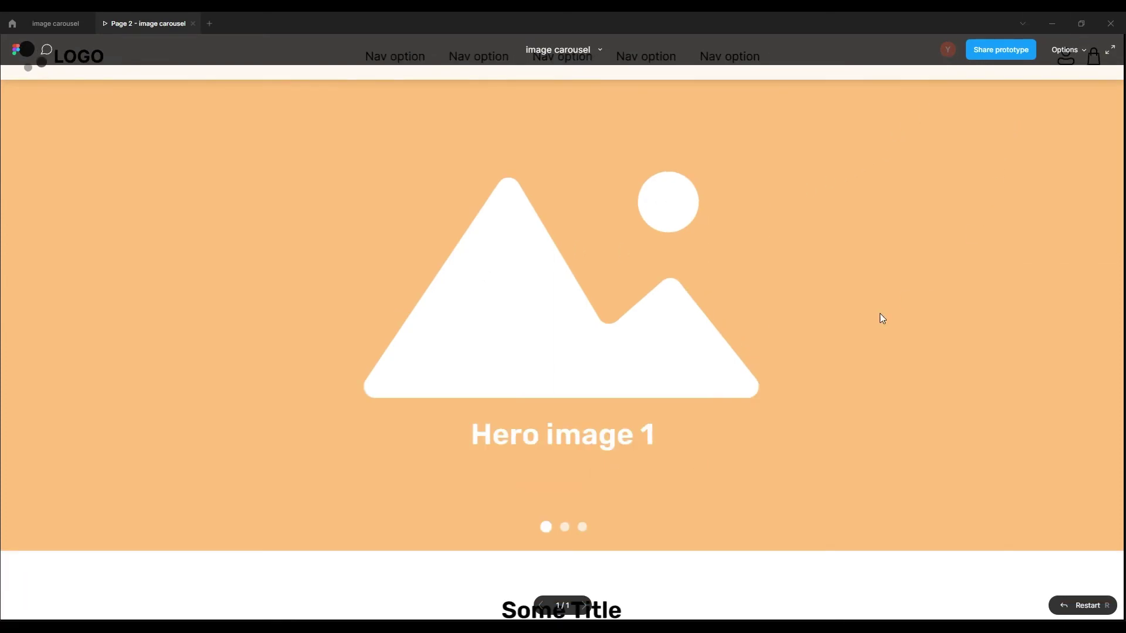
{"action": "scroll", "coordinate": [713, 446], "scroll_direction": "down", "scroll_amount": 2}
{"action": "scroll", "coordinate": [680, 399], "scroll_direction": "down", "scroll_amount": 3}
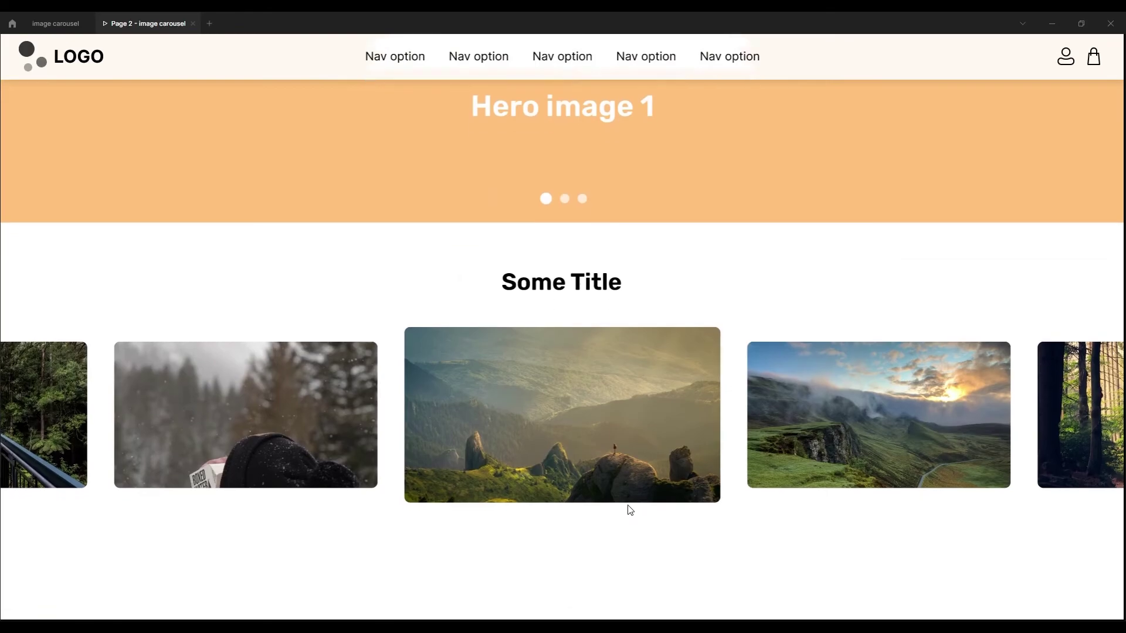
{"action": "scroll", "coordinate": [621, 411], "scroll_direction": "down", "scroll_amount": 1}
{"action": "scroll", "coordinate": [610, 393], "scroll_direction": "up", "scroll_amount": 1}
{"action": "scroll", "coordinate": [599, 402], "scroll_direction": "down", "scroll_amount": 1}
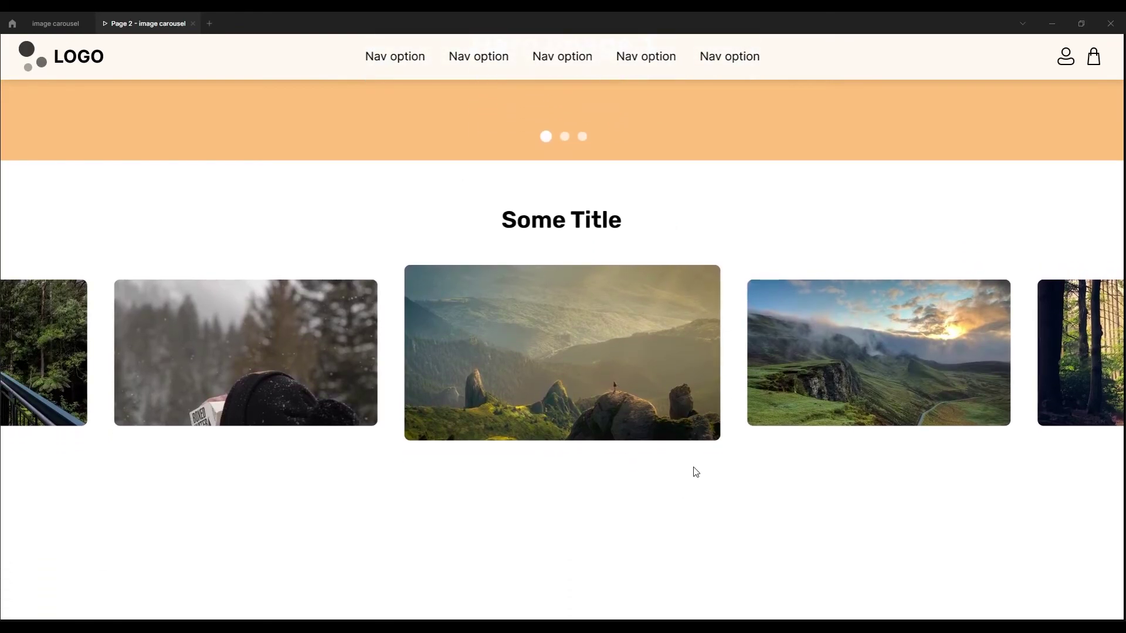
- Click the carousel arrows forward and back through the images, then return to the editor
{"action": "mouse_move", "coordinate": [1074, 353]}
{"action": "left_click", "coordinate": [1084, 356]}
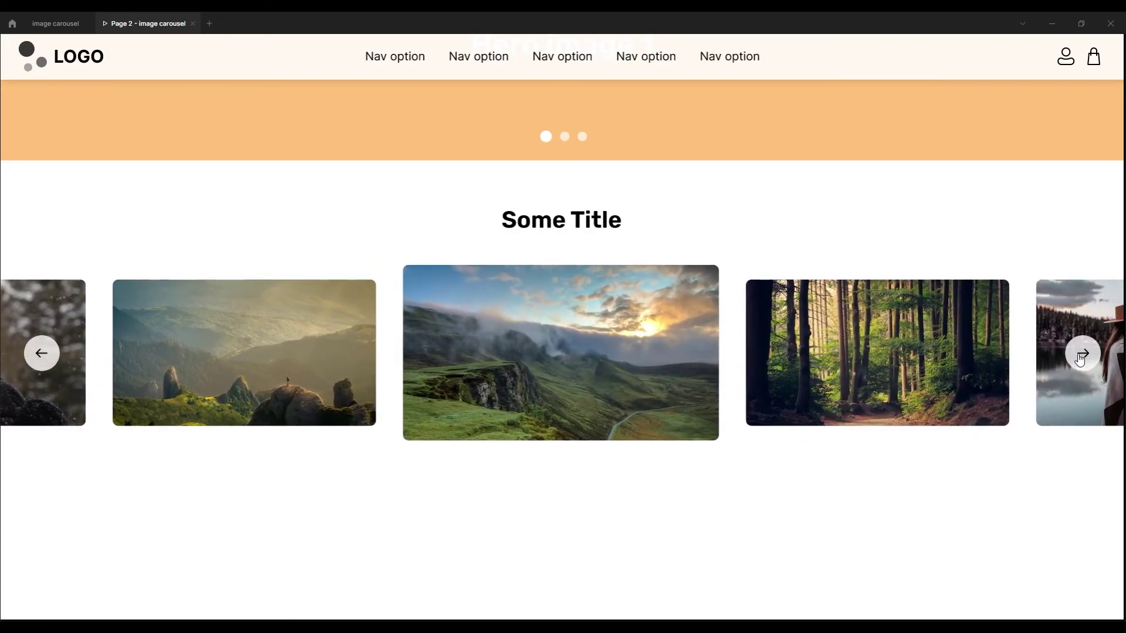
{"action": "left_click", "coordinate": [1082, 356]}
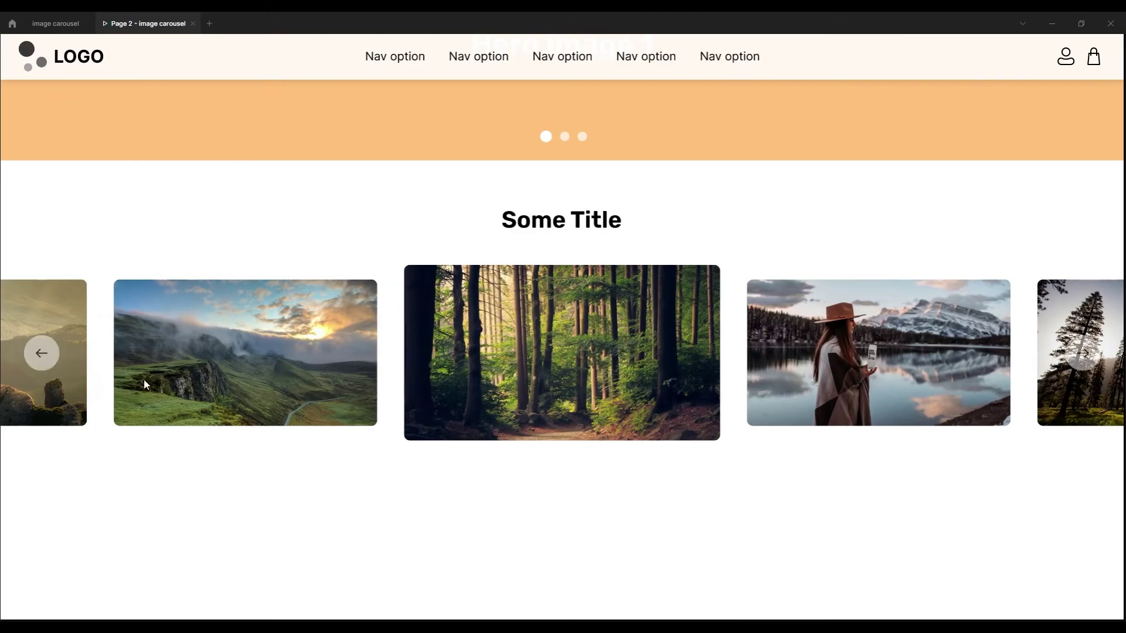
{"action": "left_click", "coordinate": [36, 361]}
{"action": "left_click", "coordinate": [39, 359]}
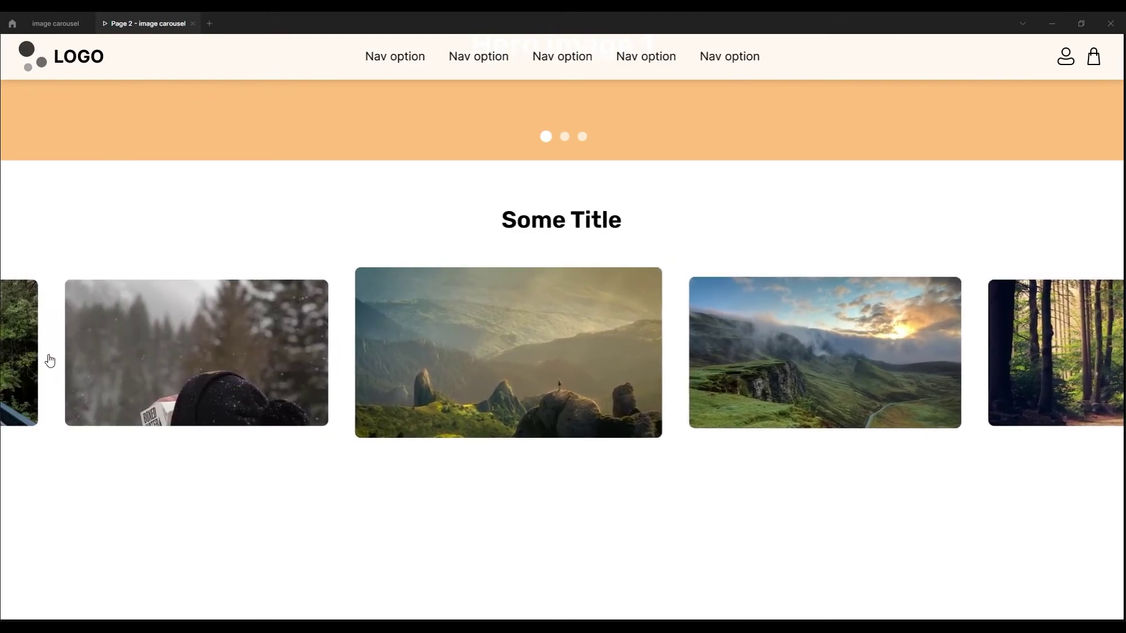
{"action": "left_click", "coordinate": [64, 367]}
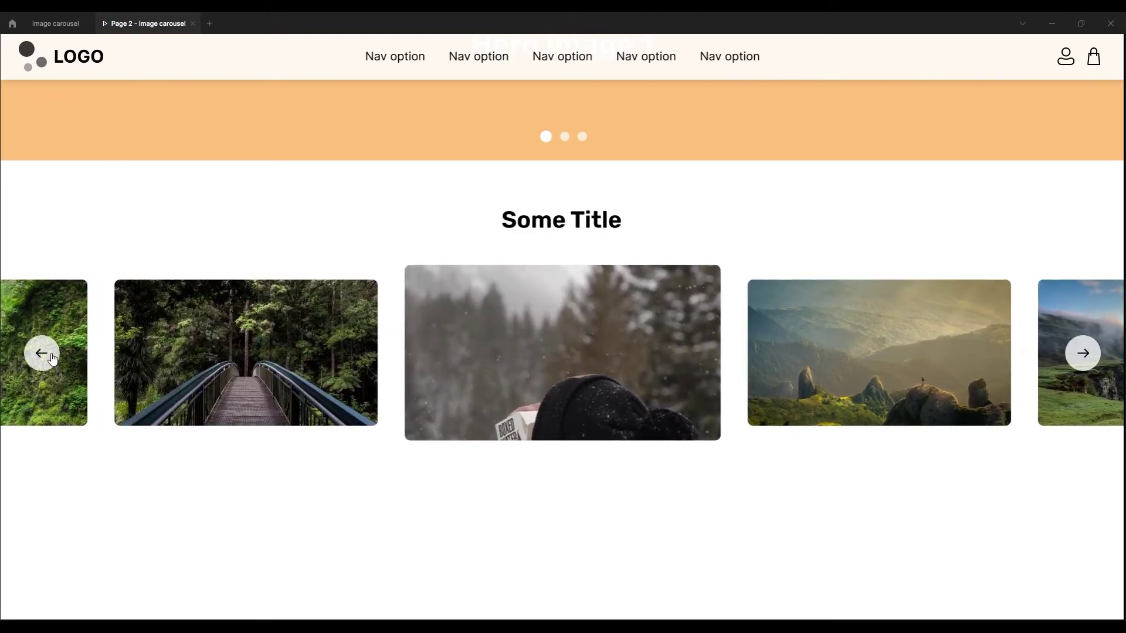
{"action": "left_click", "coordinate": [62, 359]}
{"action": "left_click", "coordinate": [1082, 361]}
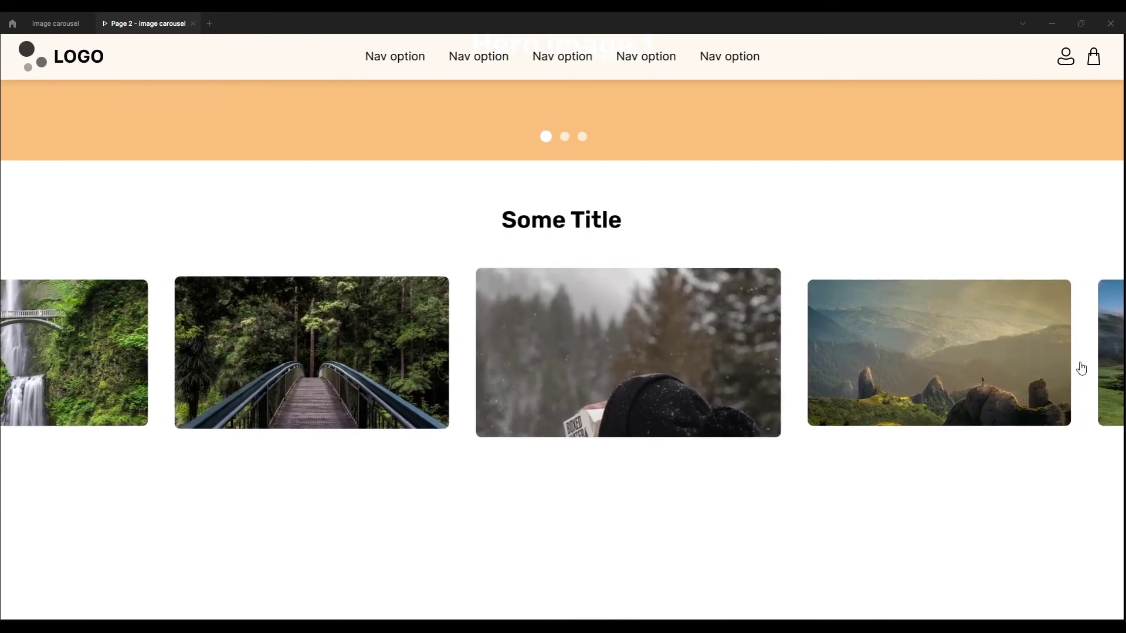
{"action": "left_click", "coordinate": [1082, 361]}
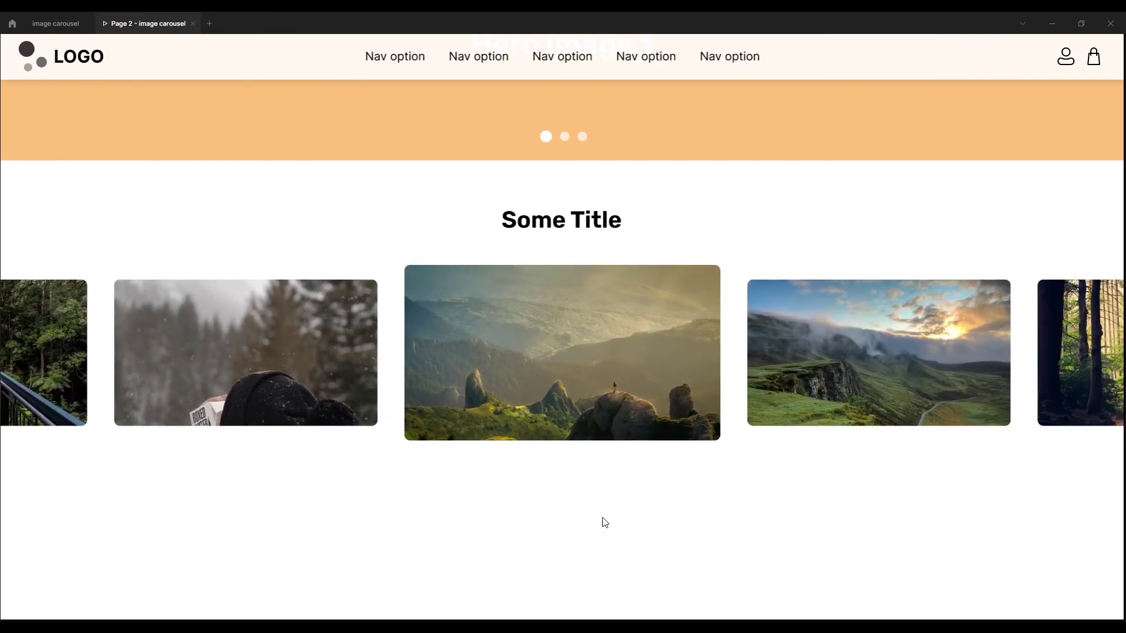
{"action": "left_click", "coordinate": [51, 23]}
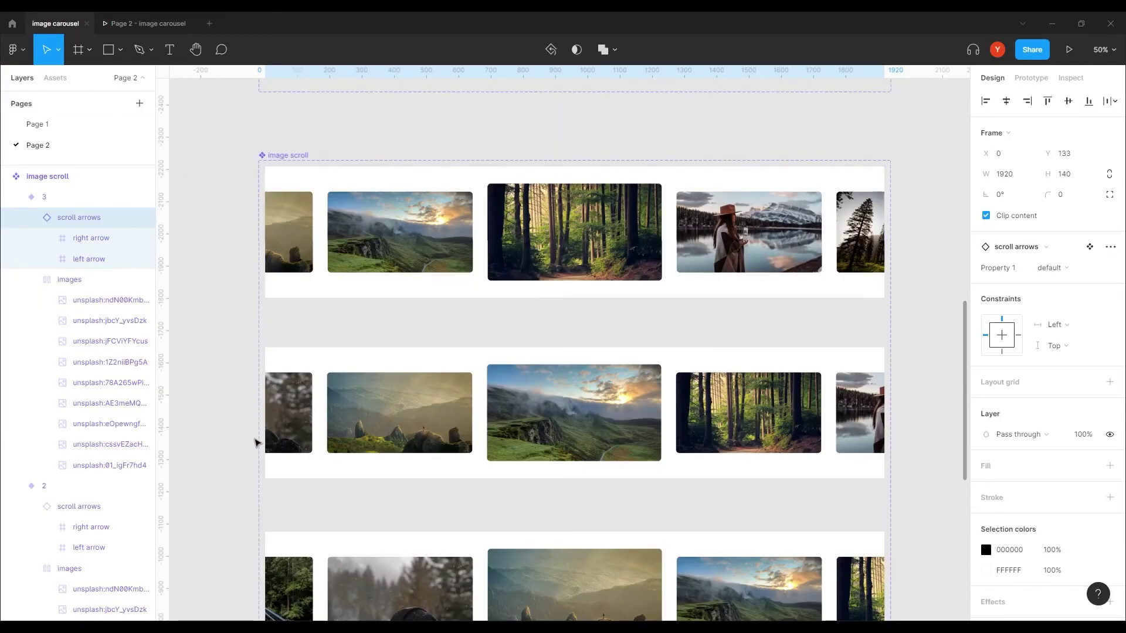
- Switch back to the 'Page 2 - image carousel' prototype preview tab
{"action": "scroll", "coordinate": [256, 443], "scroll_direction": "down", "scroll_amount": 3}
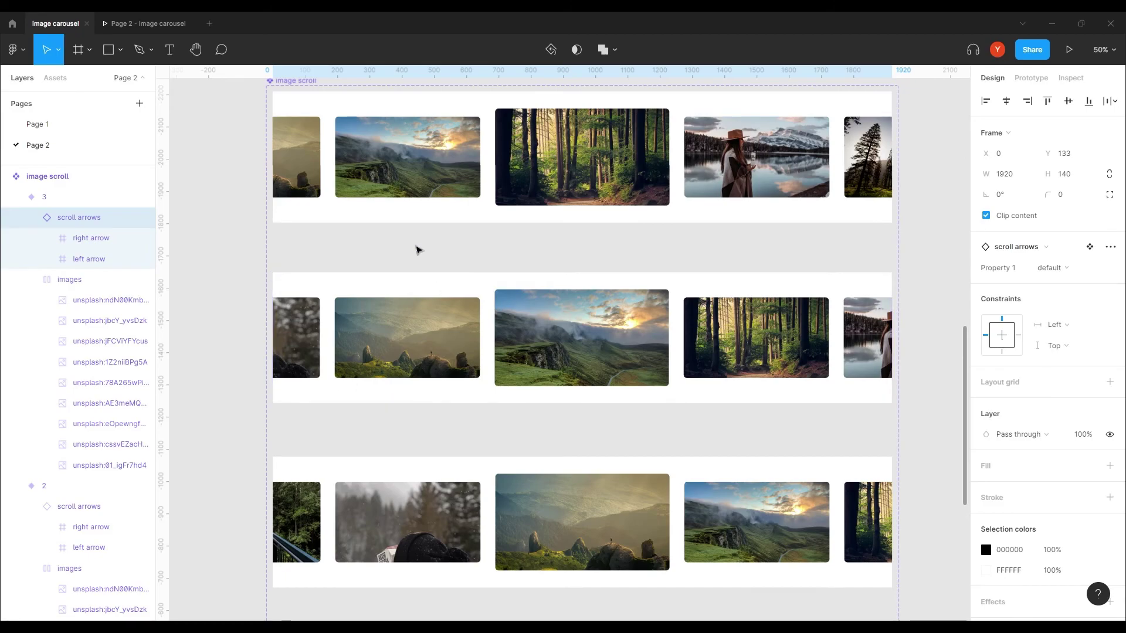
{"action": "left_click", "coordinate": [146, 24]}
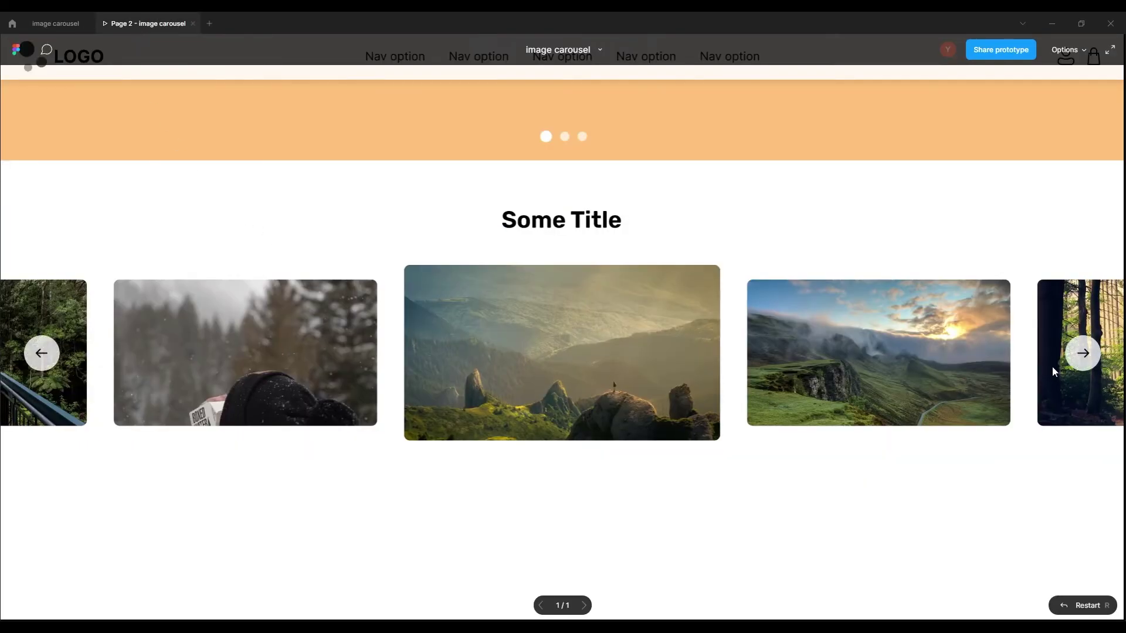
{"action": "left_click", "coordinate": [1081, 358]}
{"action": "left_click", "coordinate": [1080, 359]}
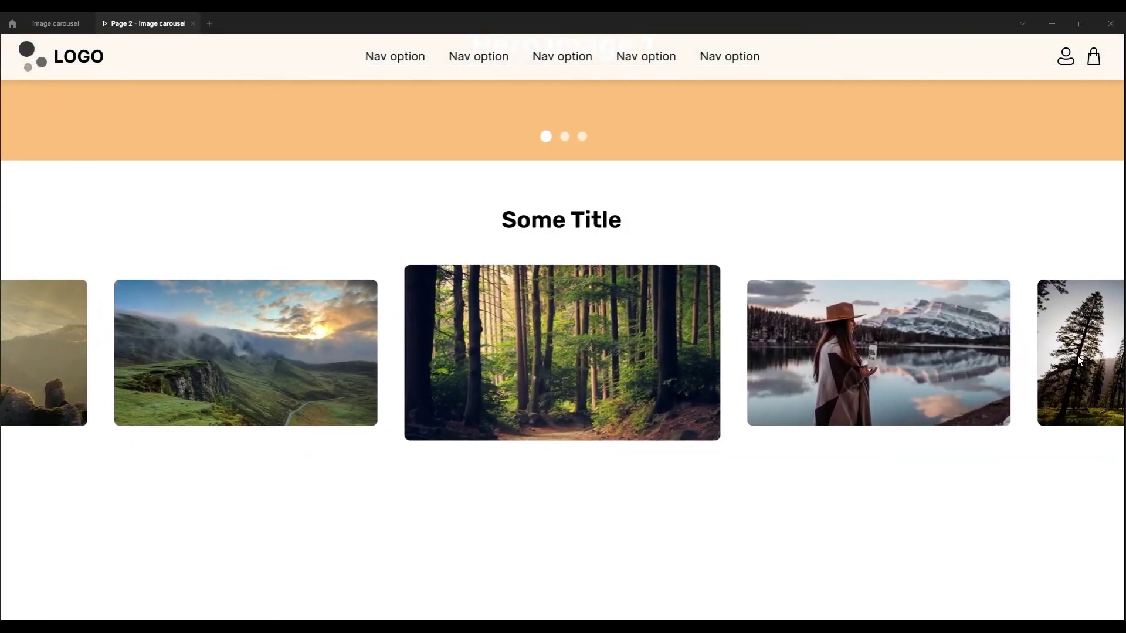
{"action": "left_click", "coordinate": [52, 356]}
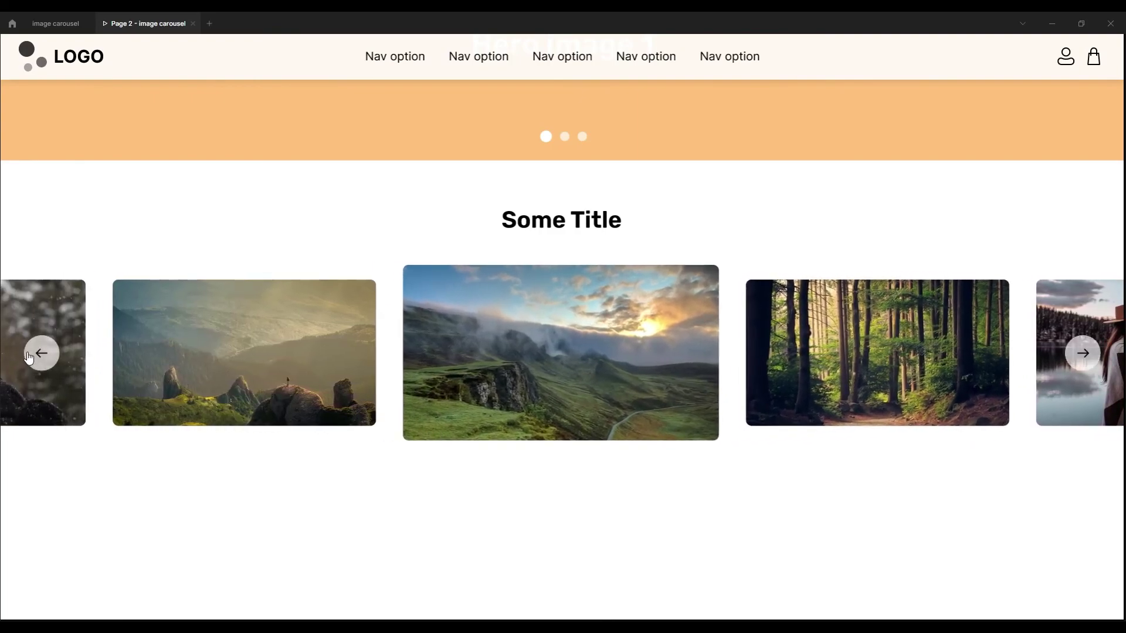
{"action": "left_click", "coordinate": [45, 365]}
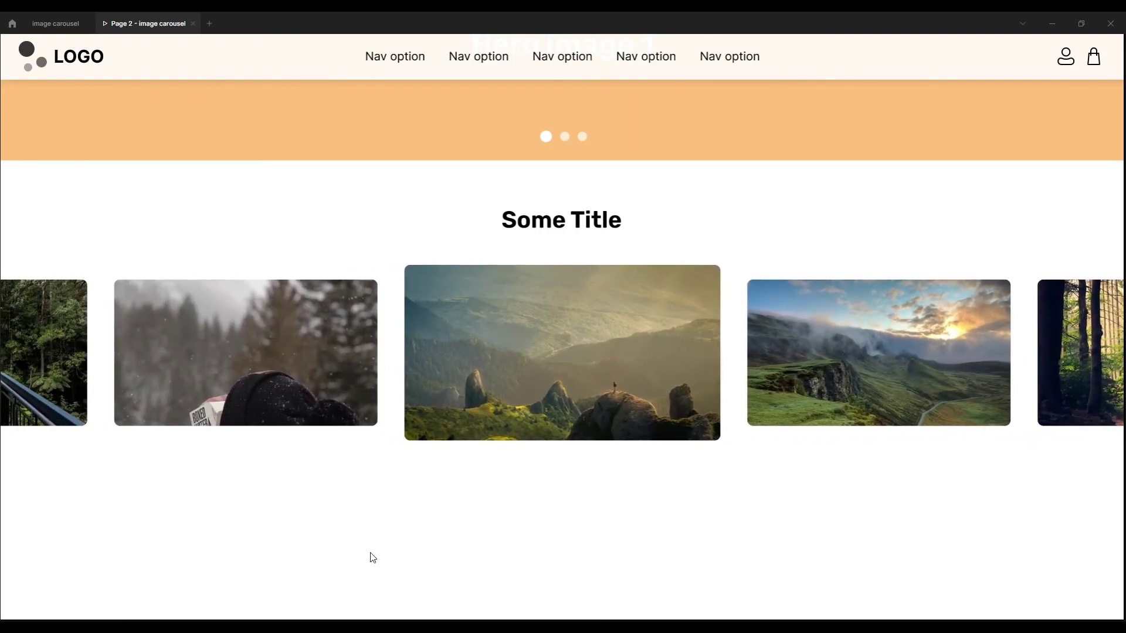